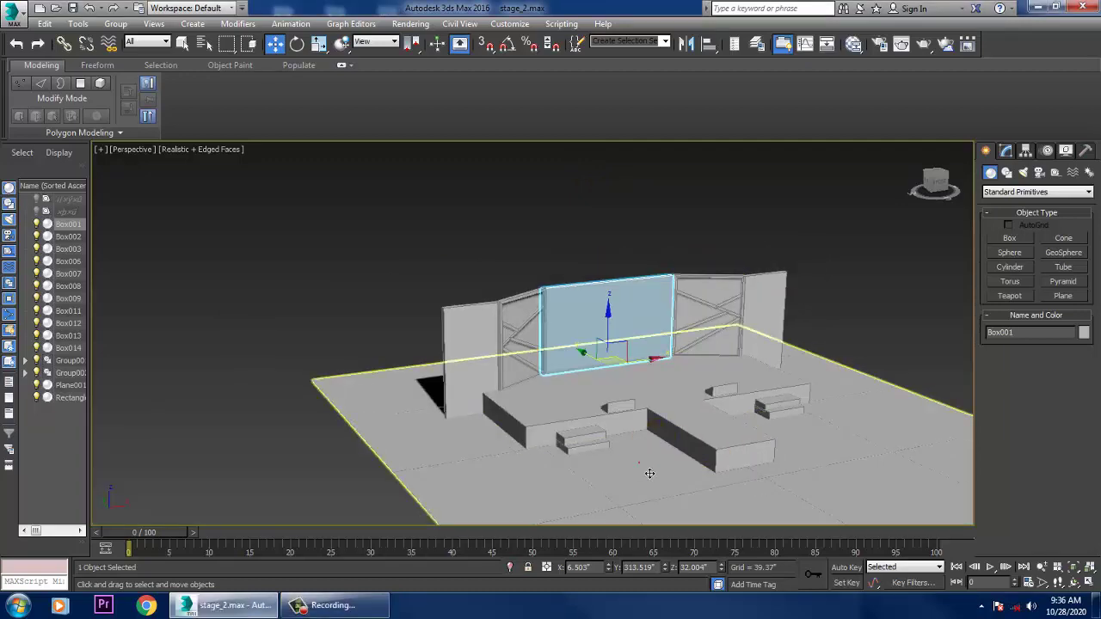
# Open the stage image from the Desktop as a reference and place its window beside the stage model
pyautogui.click(570, 457)
pyautogui.keyDown('alt'); pyautogui.moveTo(570, 457); pyautogui.dragTo(709, 369, button='middle'); pyautogui.keyUp('alt')
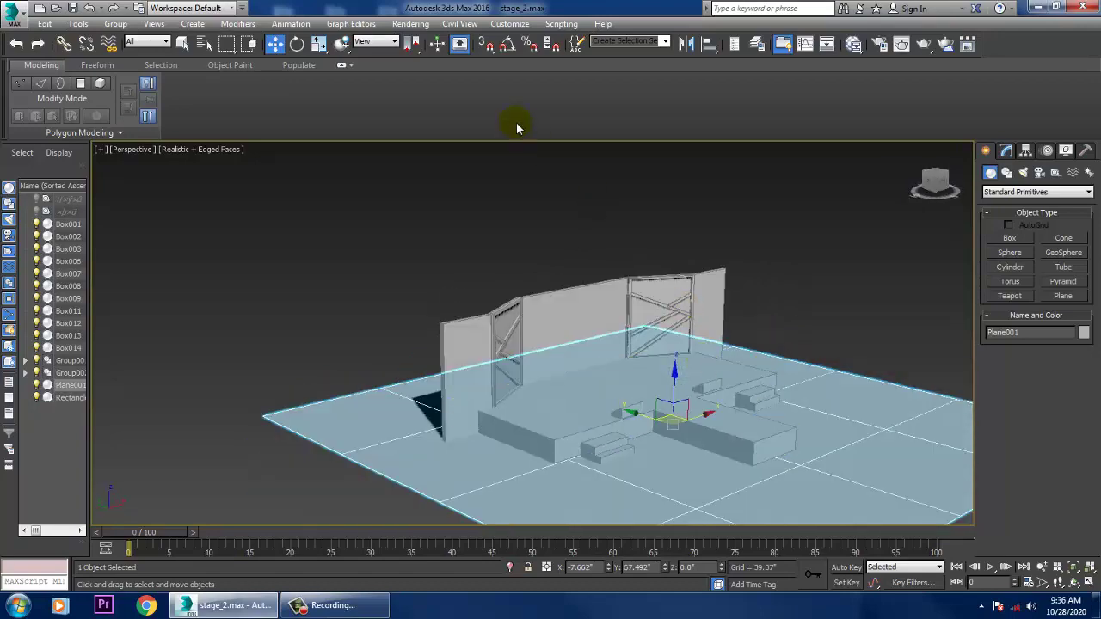
pyautogui.click(411, 23)
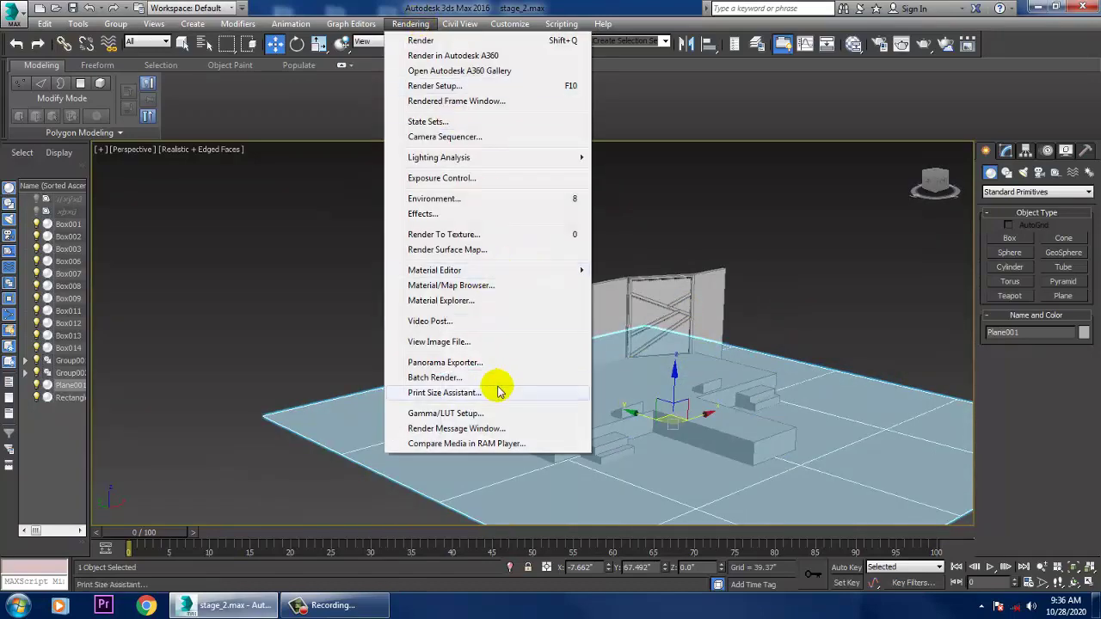
pyautogui.click(430, 342)
pyautogui.click(47, 131)
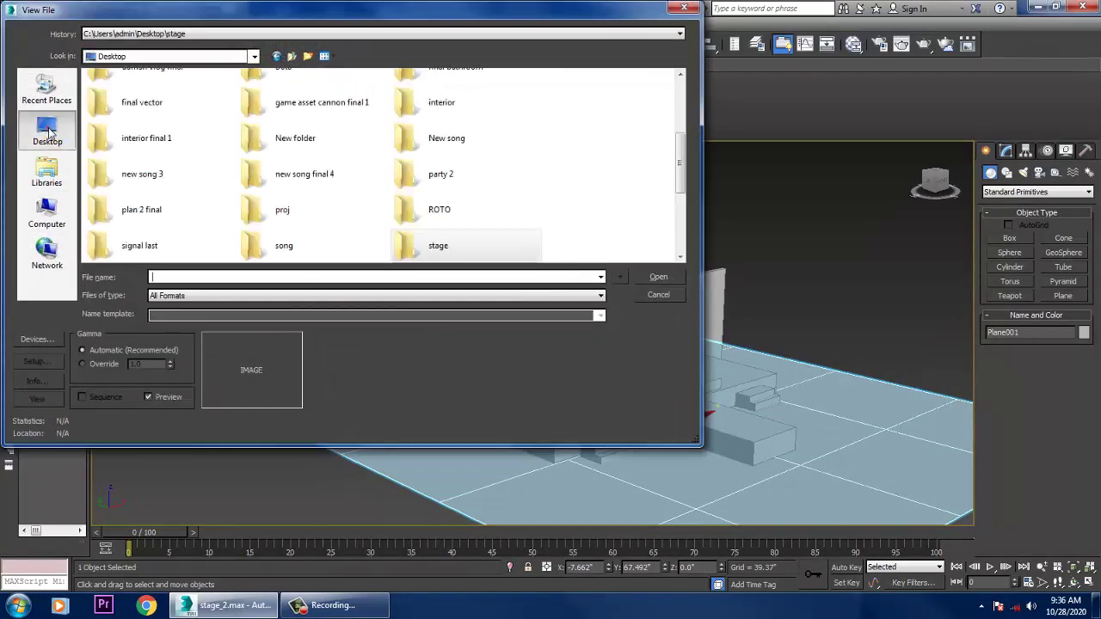
pyautogui.scroll(-3, 318, 176)
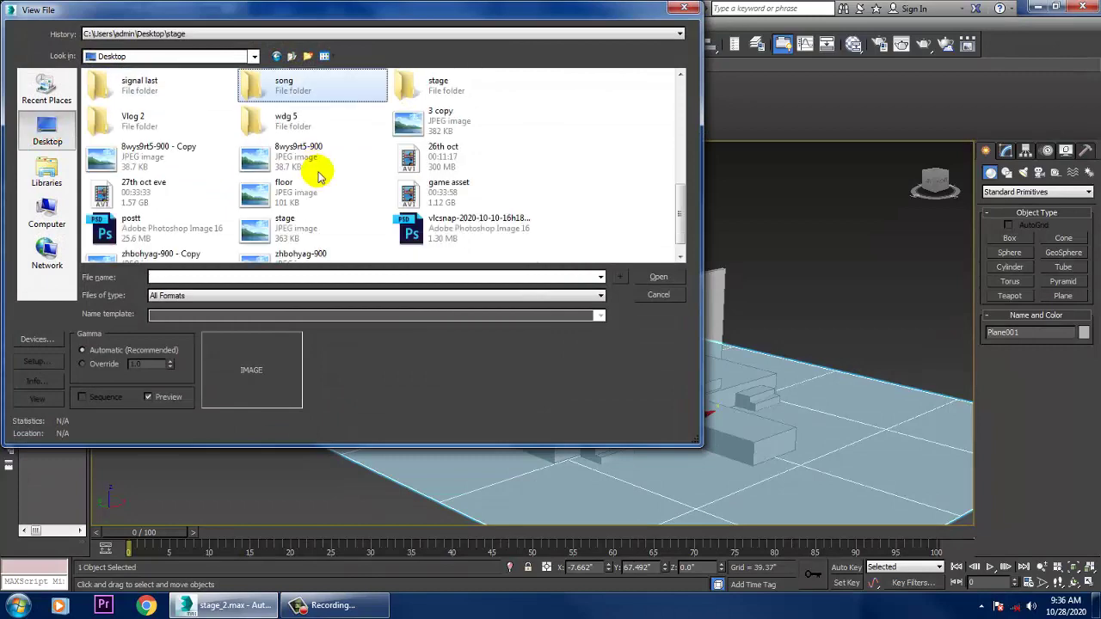
pyautogui.press('s')
pyautogui.press('s')
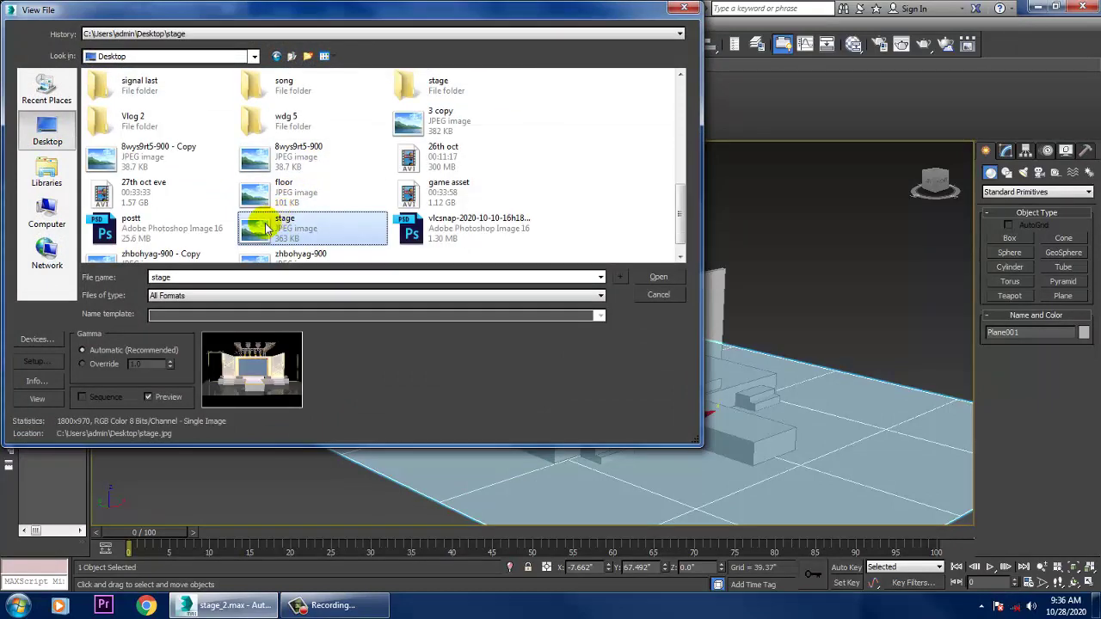
pyautogui.doubleClick(258, 222)
pyautogui.moveTo(915, 136); pyautogui.dragTo(237, 104)
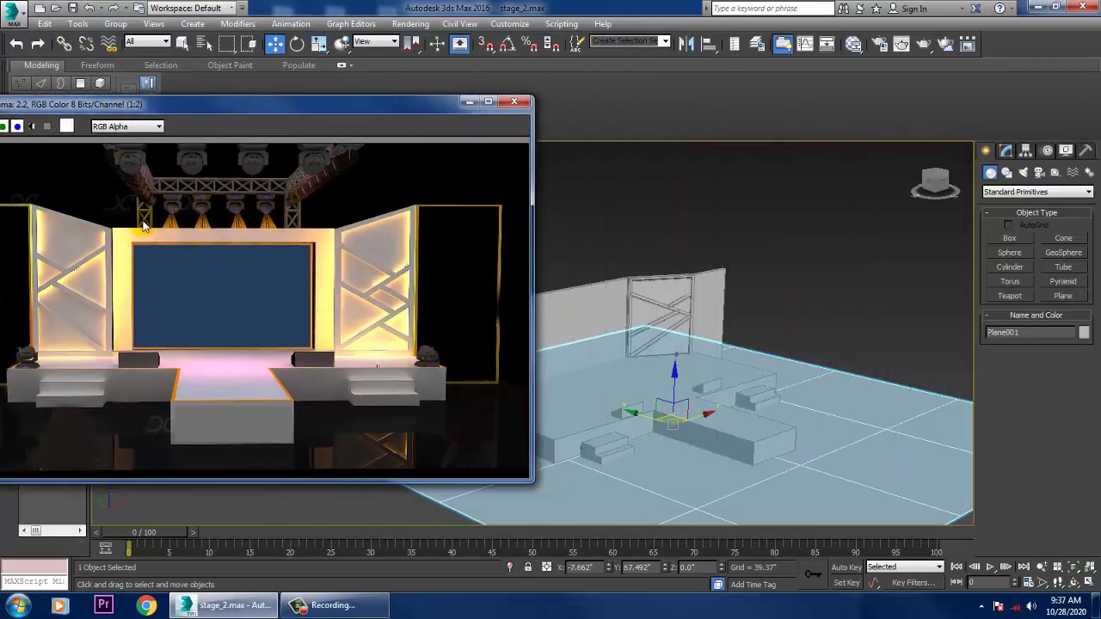
# Scale the ground plane up slightly in its horizontal plane so it extends further around the stage
pyautogui.keyDown('alt'); pyautogui.moveTo(781, 377); pyautogui.dragTo(633, 495, button='middle'); pyautogui.keyUp('alt')
pyautogui.click(823, 428)
pyautogui.keyDown('alt'); pyautogui.moveTo(823, 430); pyautogui.dragTo(777, 405, button='middle'); pyautogui.keyUp('alt')
pyautogui.press('r')
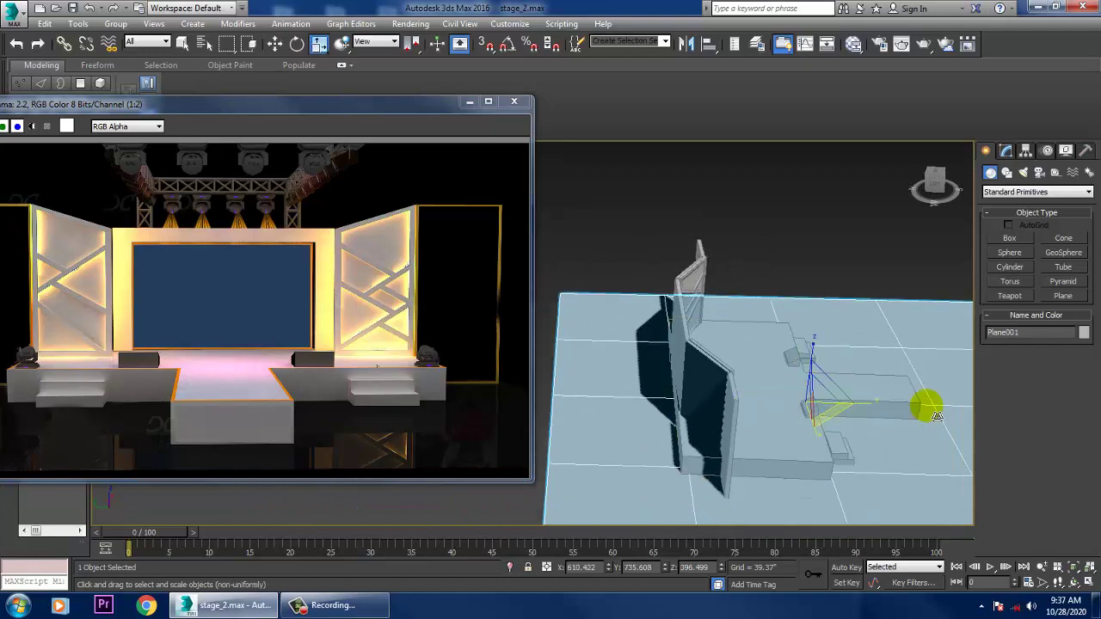
pyautogui.moveTo(869, 403); pyautogui.dragTo(893, 398)
pyautogui.press('w')
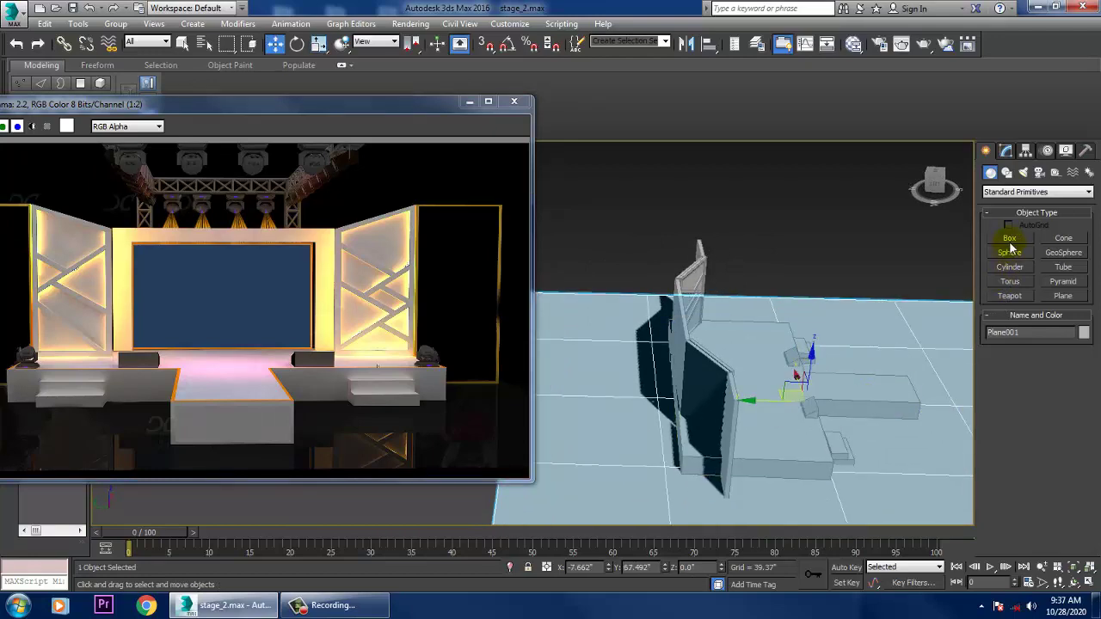
# Create a tall, thin box about 26 × 22.4 × 418.5 inches behind the backdrop and shift it slightly along X
pyautogui.click(1009, 239)
pyautogui.keyDown('alt'); pyautogui.moveTo(929, 361); pyautogui.dragTo(820, 427, button='middle'); pyautogui.keyUp('alt')
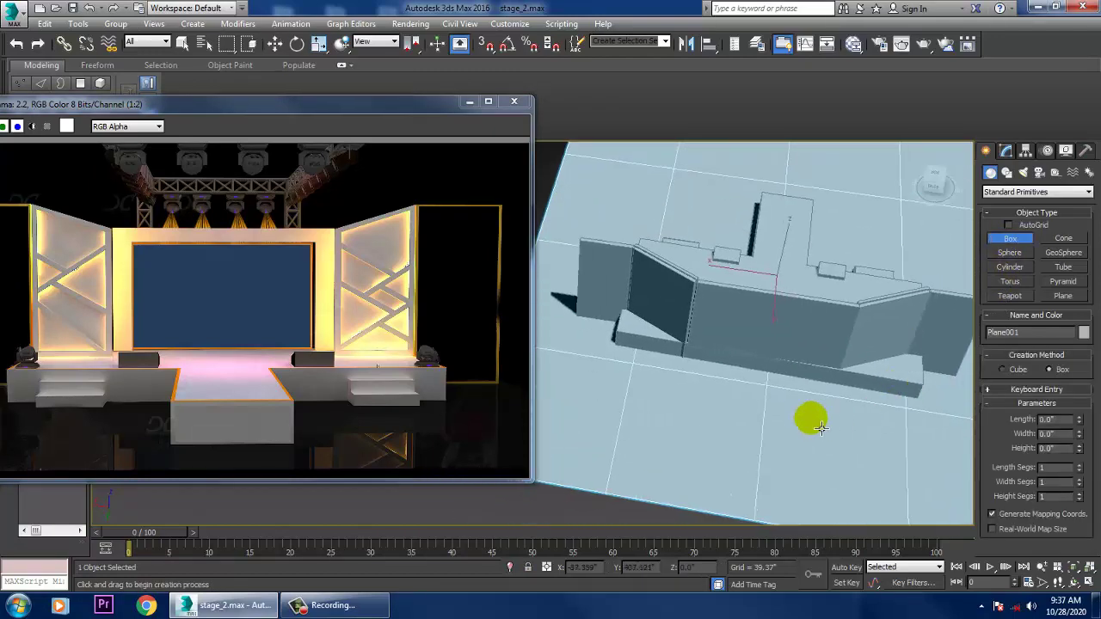
pyautogui.moveTo(823, 437); pyautogui.dragTo(838, 453)
pyautogui.click(842, 202)
pyautogui.press('w')
pyautogui.keyDown('alt'); pyautogui.moveTo(842, 202); pyautogui.dragTo(680, 337, button='middle'); pyautogui.keyUp('alt')
pyautogui.moveTo(645, 389); pyautogui.dragTo(659, 390)
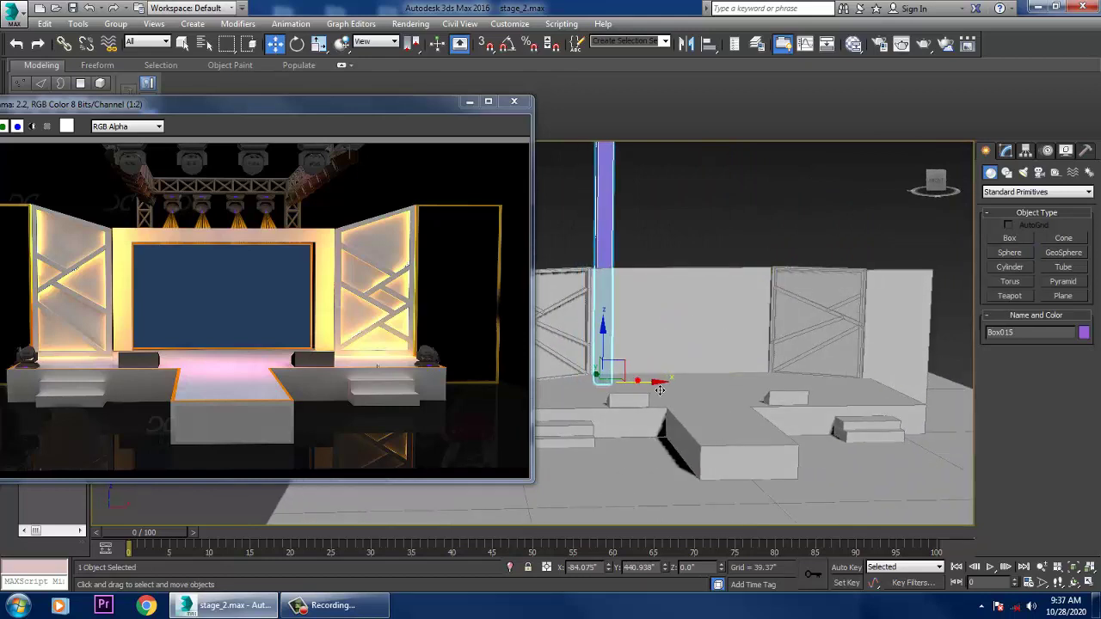
pyautogui.keyDown('alt'); pyautogui.moveTo(659, 389); pyautogui.dragTo(574, 320, button='middle'); pyautogui.keyUp('alt')
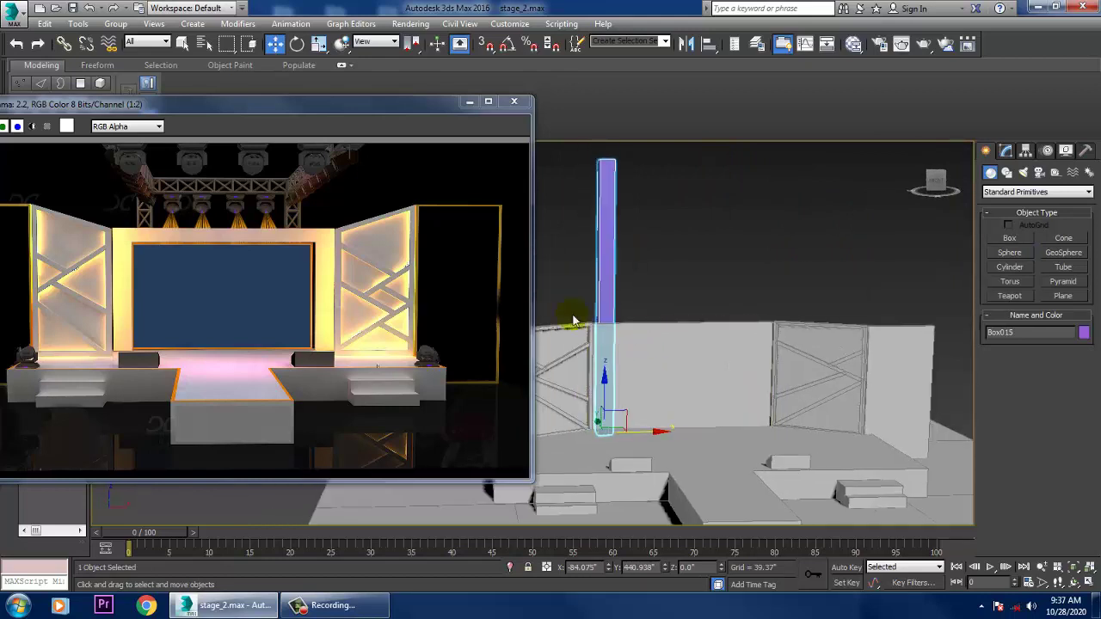
pyautogui.keyDown('alt'); pyautogui.moveTo(614, 252); pyautogui.dragTo(622, 258, button='middle'); pyautogui.keyUp('alt')
pyautogui.rightClick(606, 238)
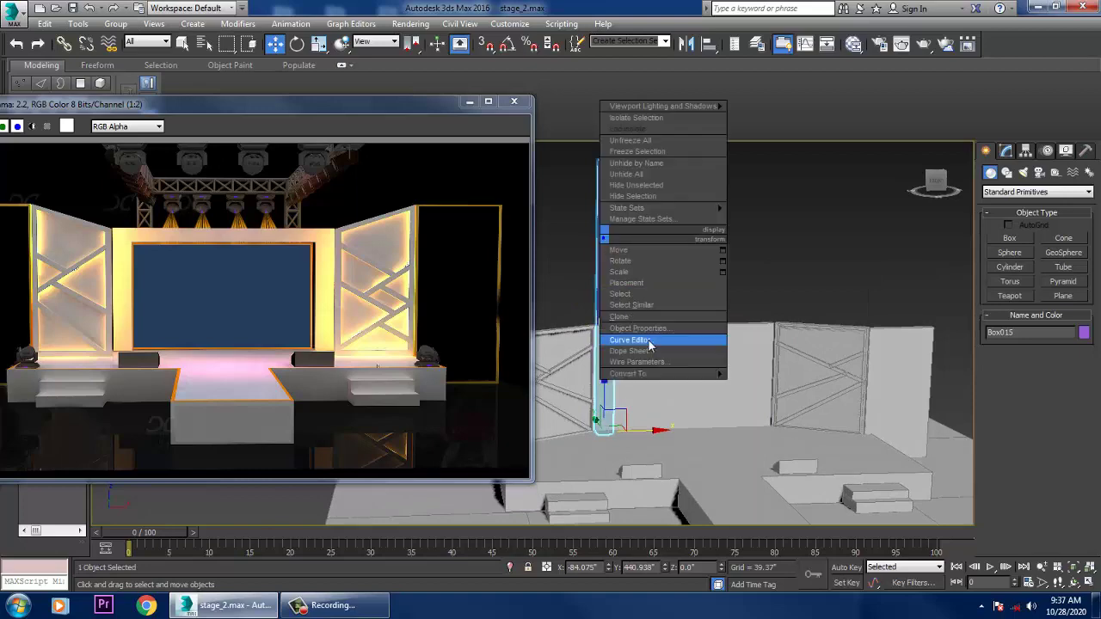
pyautogui.moveTo(678, 376)
pyautogui.click(814, 385)
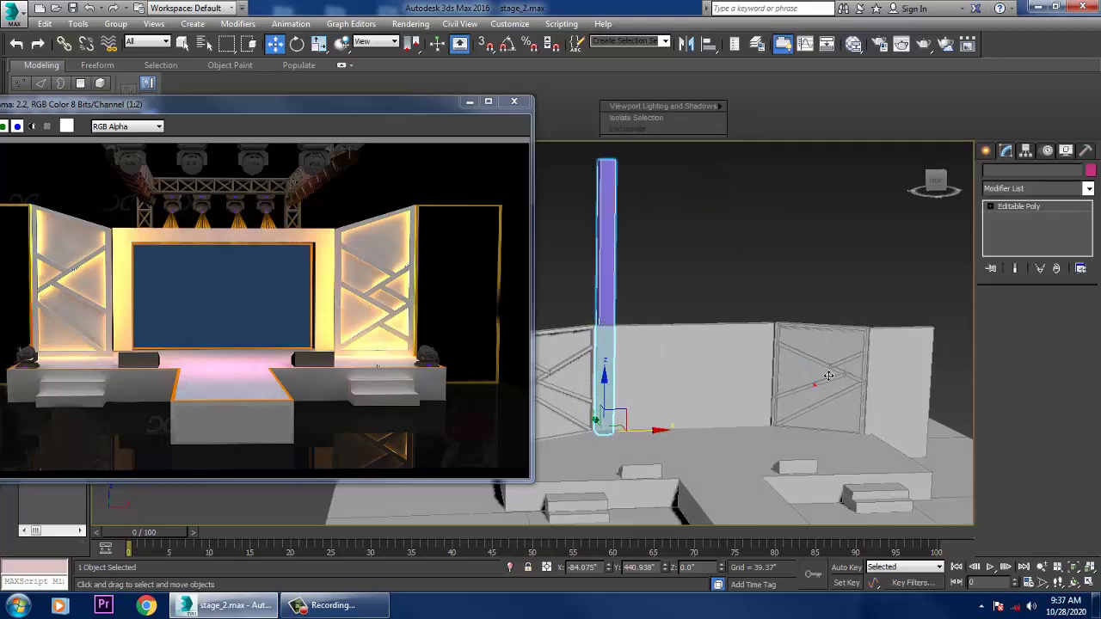
pyautogui.scroll(5, 698, 315)
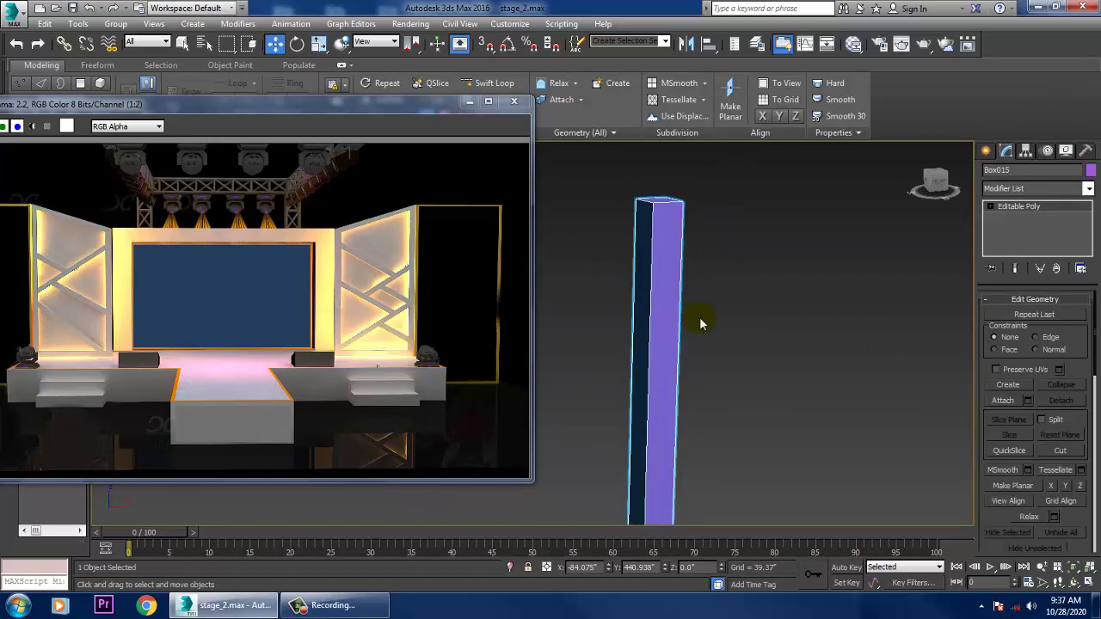
pyautogui.hotkey('ctrl', 'z')
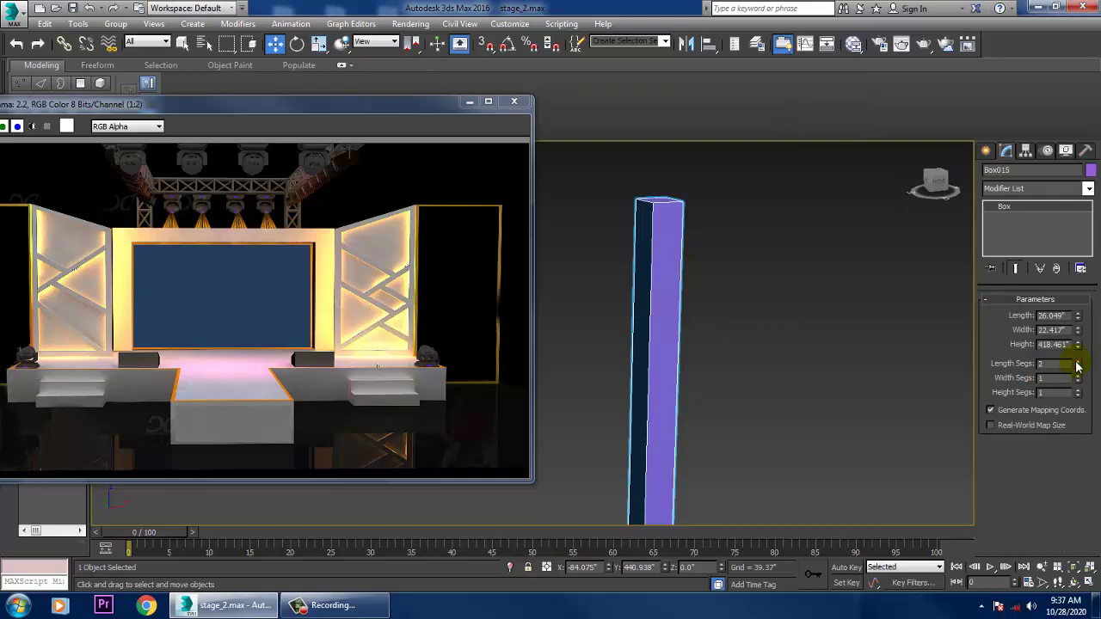
# Set the tall box's segments to 3 in length, 3 in width and 6 in height
pyautogui.click(1076, 363)
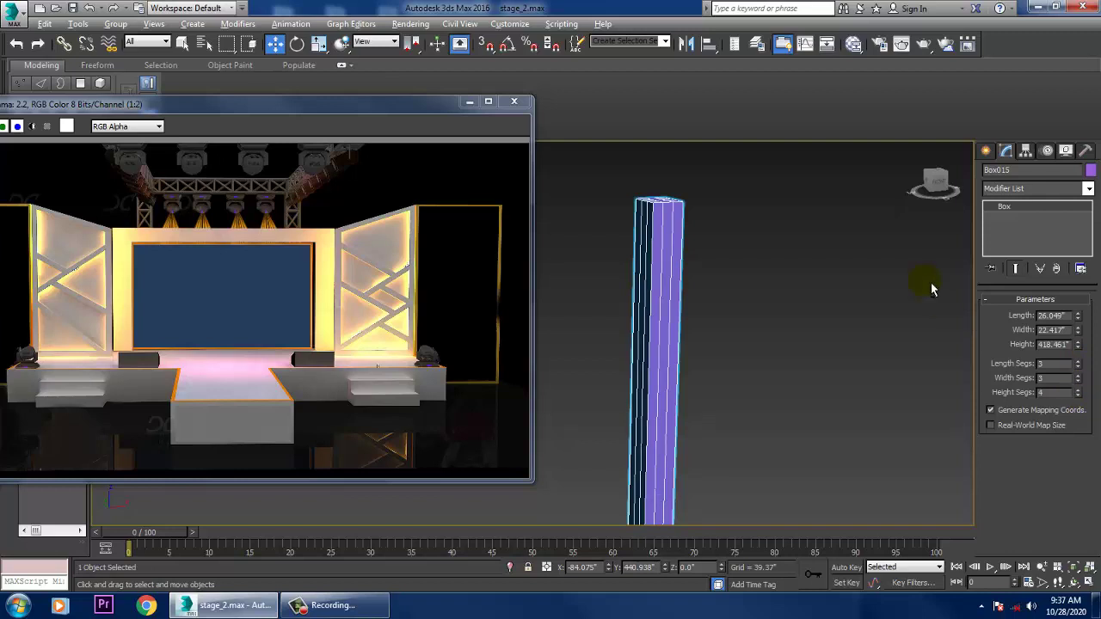
pyautogui.moveTo(780, 311)
pyautogui.keyDown('alt'); pyautogui.mouseDown(button='middle')
pyautogui.moveTo(826, 342)
pyautogui.moveTo(779, 291)
pyautogui.mouseUp(button='middle'); pyautogui.keyUp('alt')
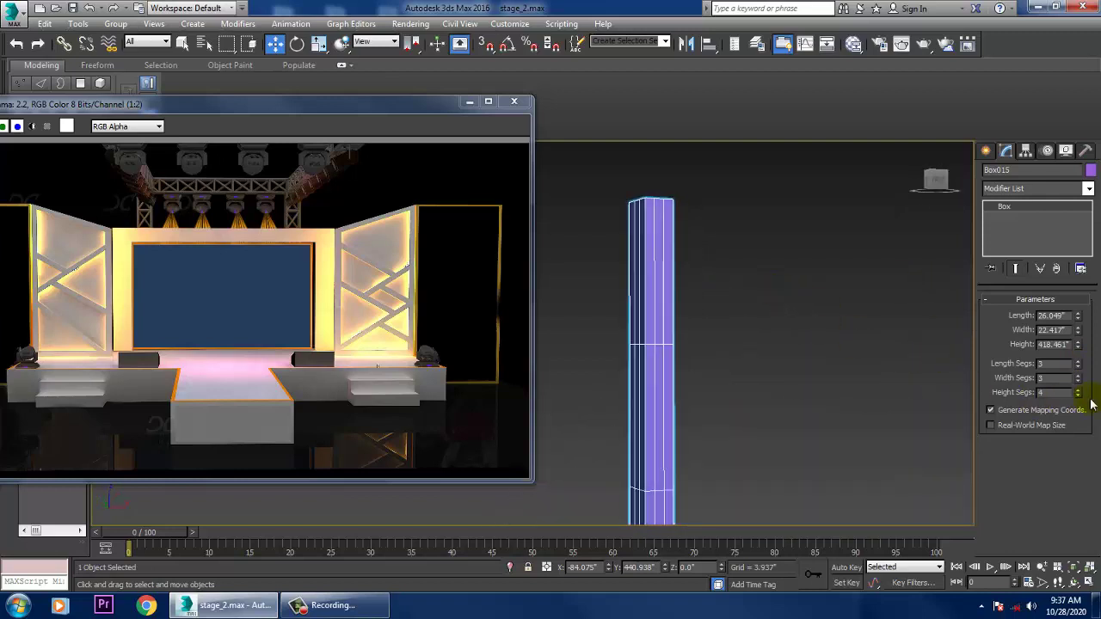
pyautogui.keyDown('alt'); pyautogui.moveTo(904, 347); pyautogui.dragTo(921, 377, button='middle'); pyautogui.keyUp('alt')
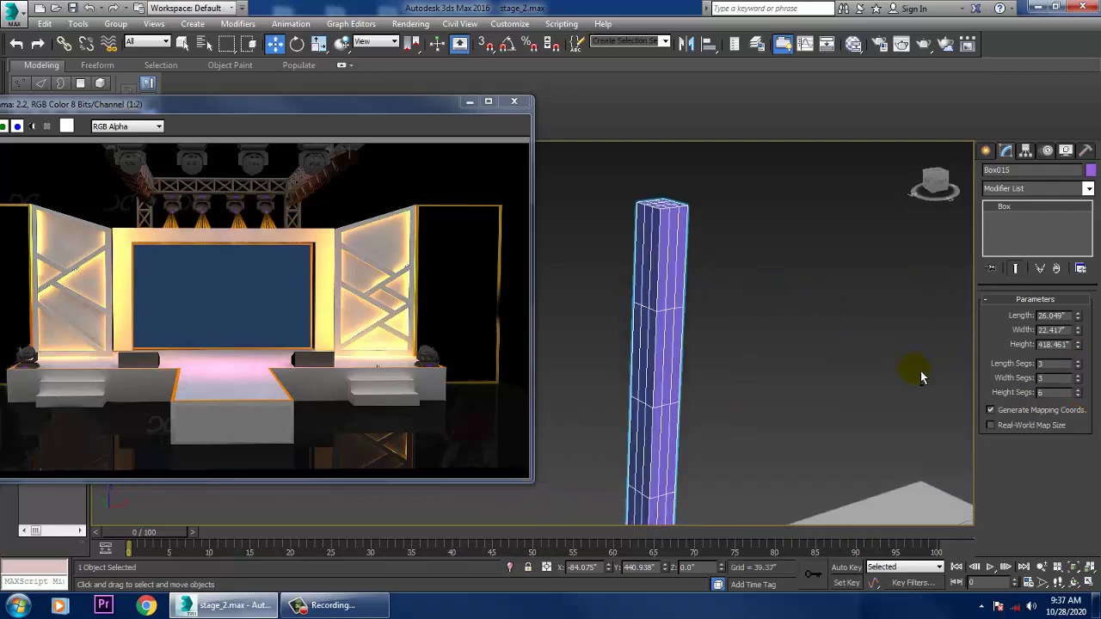
# Apply a Lattice modifier to the tall box
pyautogui.click(1038, 190)
pyautogui.scroll(-4, 1035, 273)
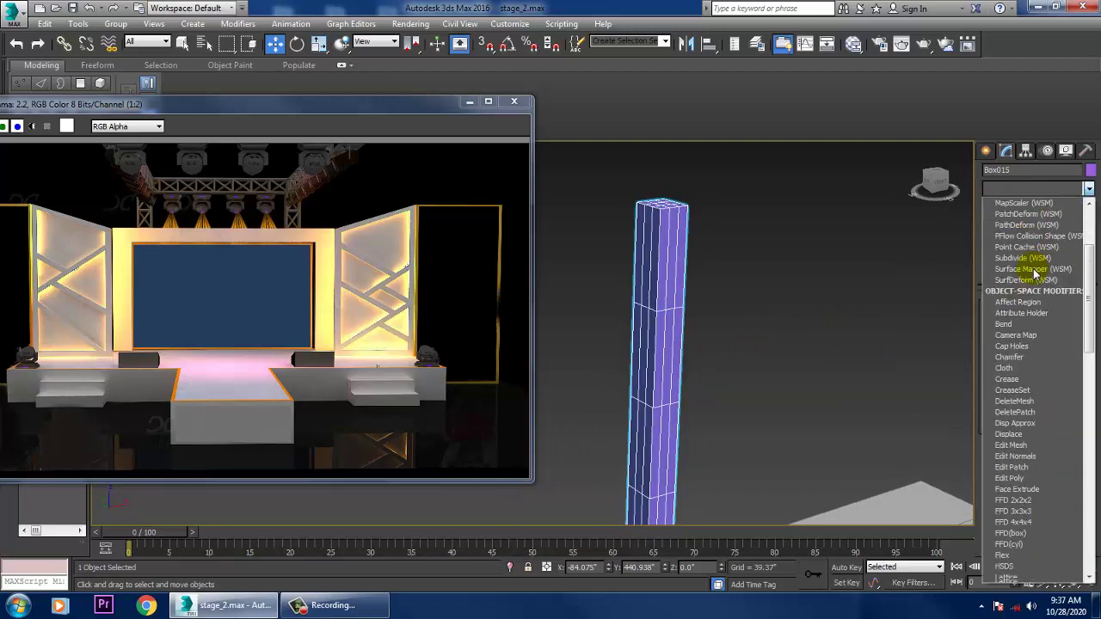
pyautogui.press('s')
pyautogui.scroll(-15, 1035, 272)
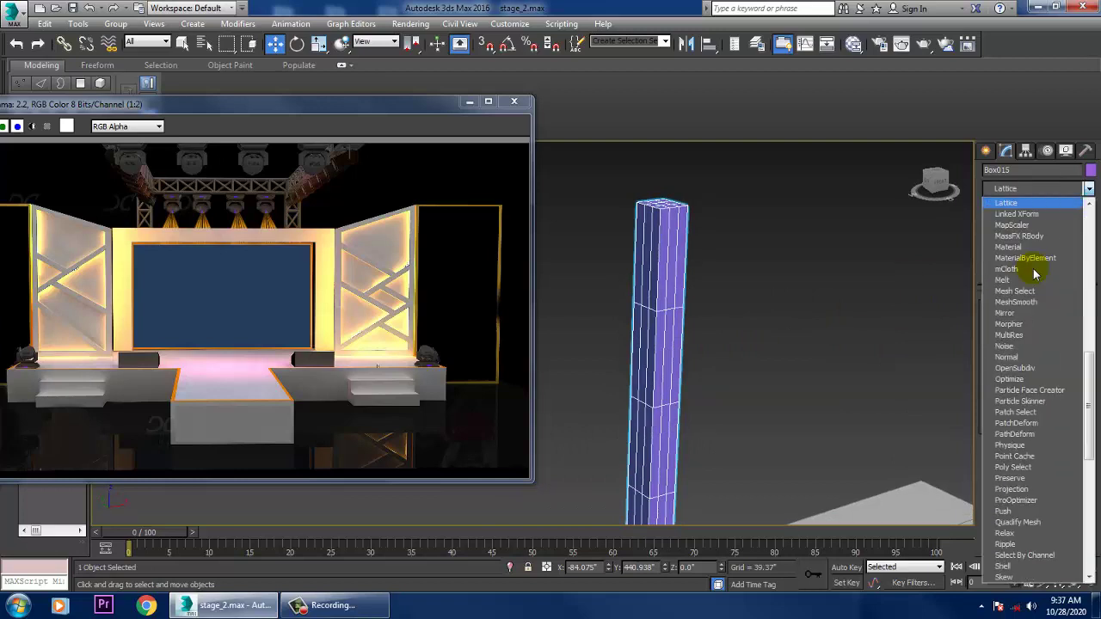
pyautogui.click(1006, 203)
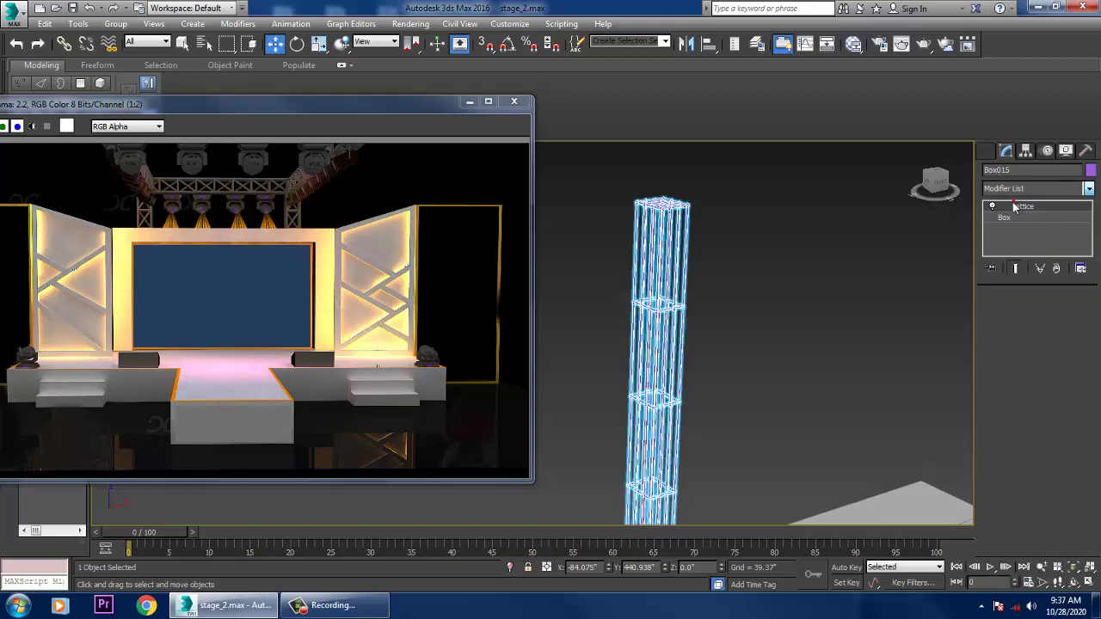
# Try a strut radius of 0.394" on the lattice, then return it to 0.787"
pyautogui.keyDown('alt'); pyautogui.moveTo(733, 349); pyautogui.dragTo(728, 350, button='middle'); pyautogui.keyUp('alt')
pyautogui.scroll(5, 705, 319)
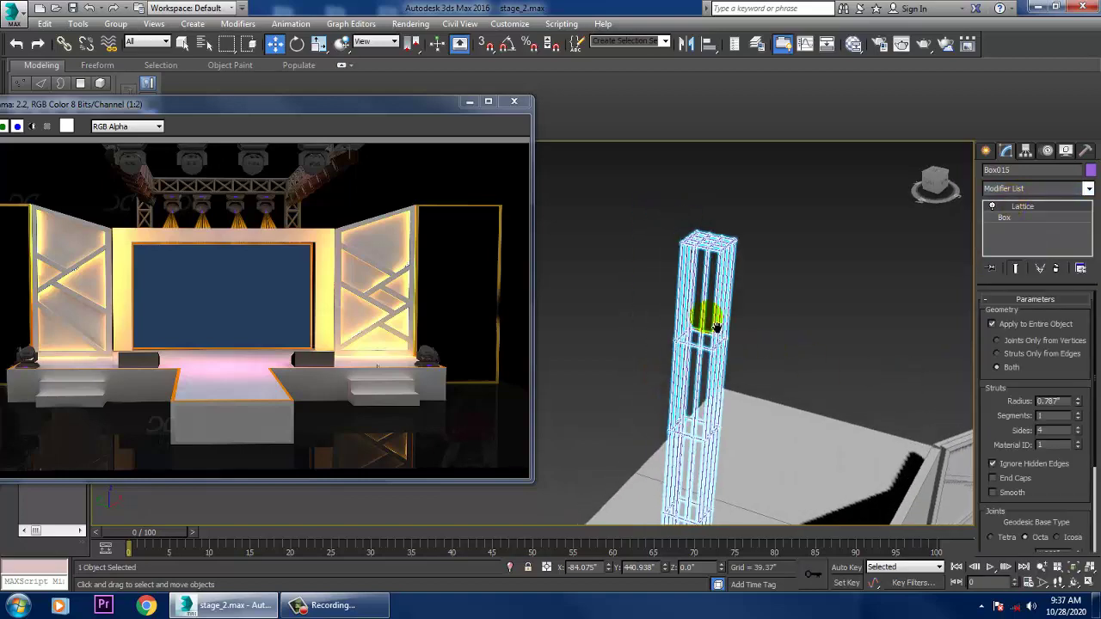
pyautogui.moveTo(711, 301); pyautogui.dragTo(699, 327, button='middle')
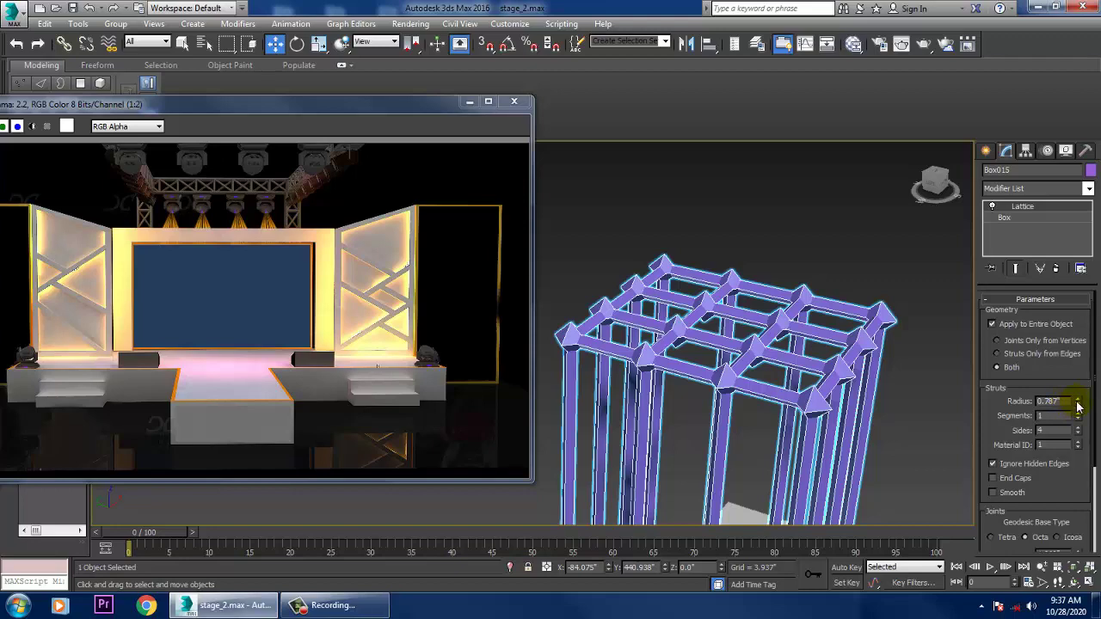
pyautogui.moveTo(1078, 405); pyautogui.dragTo(1079, 407)
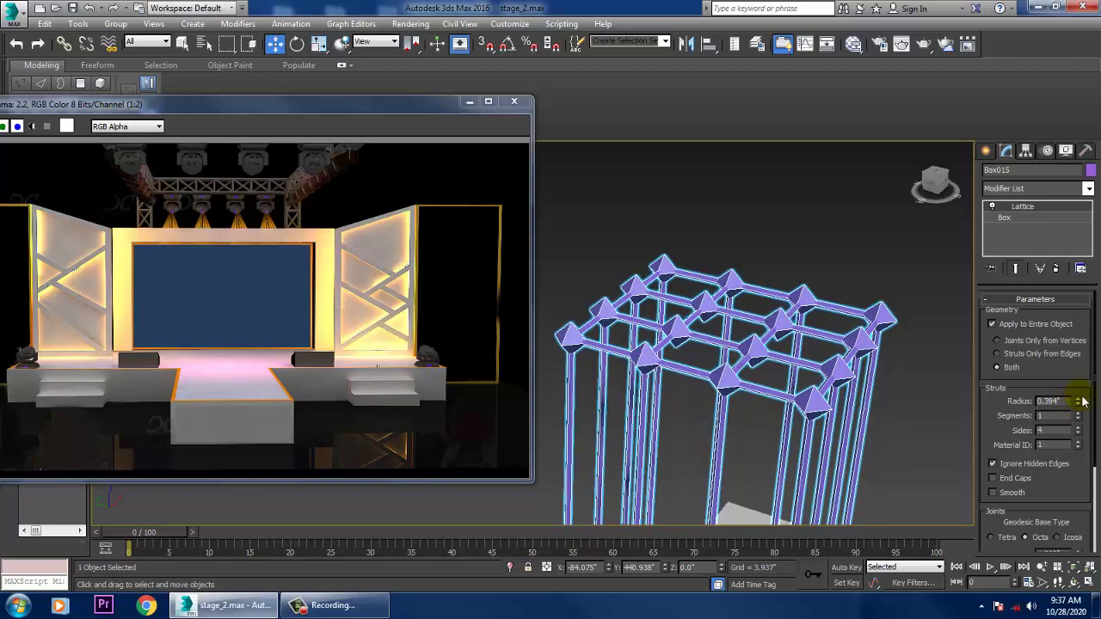
pyautogui.click(1080, 399)
pyautogui.click(1080, 399)
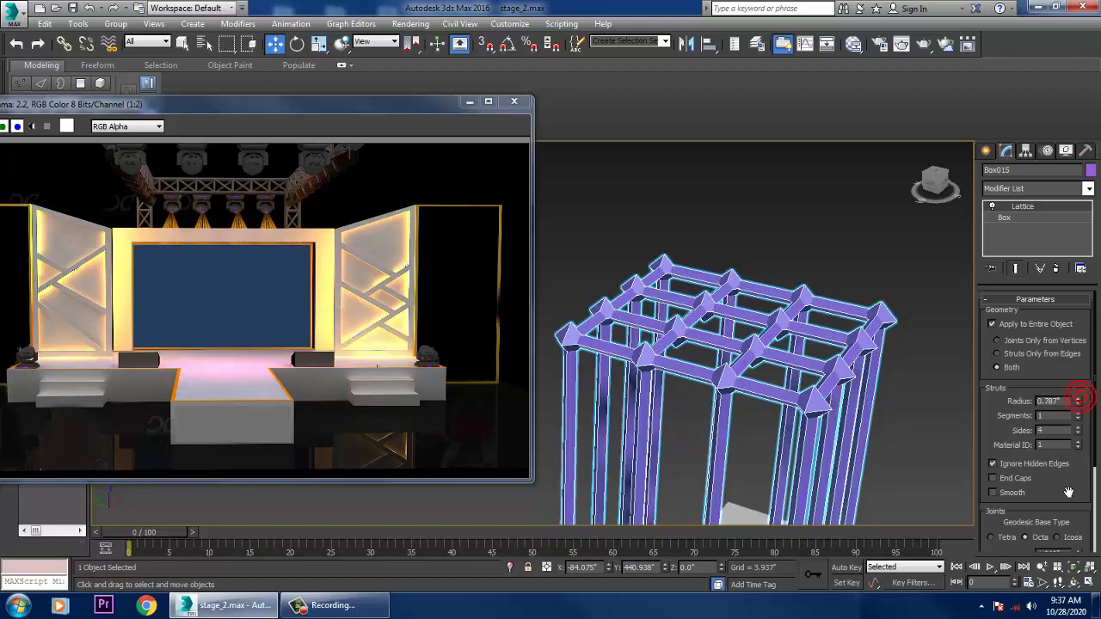
# Set the lattice's joint radius to 0.591", enable End Caps and turn off Ignore Hidden Edges
pyautogui.moveTo(1068, 492); pyautogui.dragTo(1080, 459)
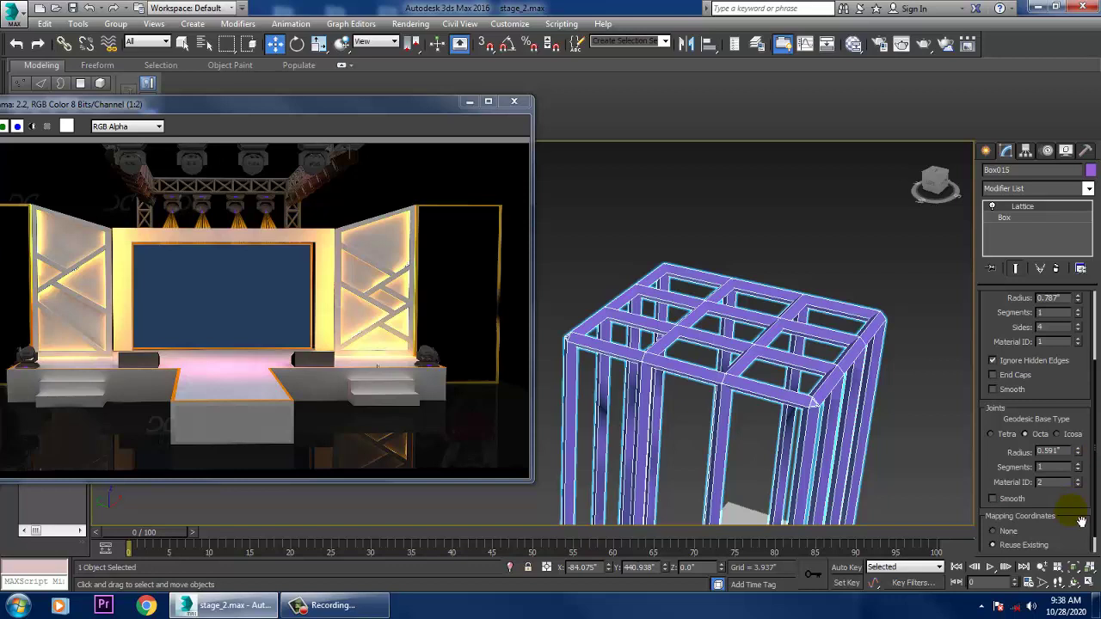
pyautogui.moveTo(1081, 521)
pyautogui.mouseDown()
pyautogui.moveTo(1084, 461)
pyautogui.moveTo(1076, 522)
pyautogui.mouseUp()
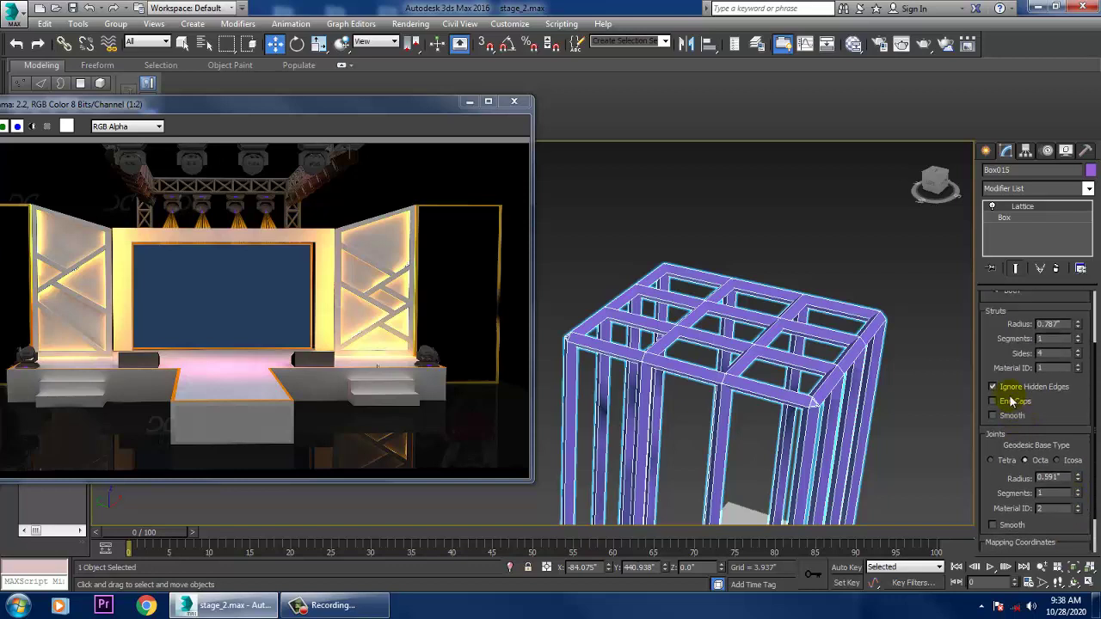
pyautogui.scroll(-5, 906, 402)
pyautogui.moveTo(906, 403); pyautogui.dragTo(884, 374, button='middle')
pyautogui.scroll(3, 860, 357)
pyautogui.click(1033, 393)
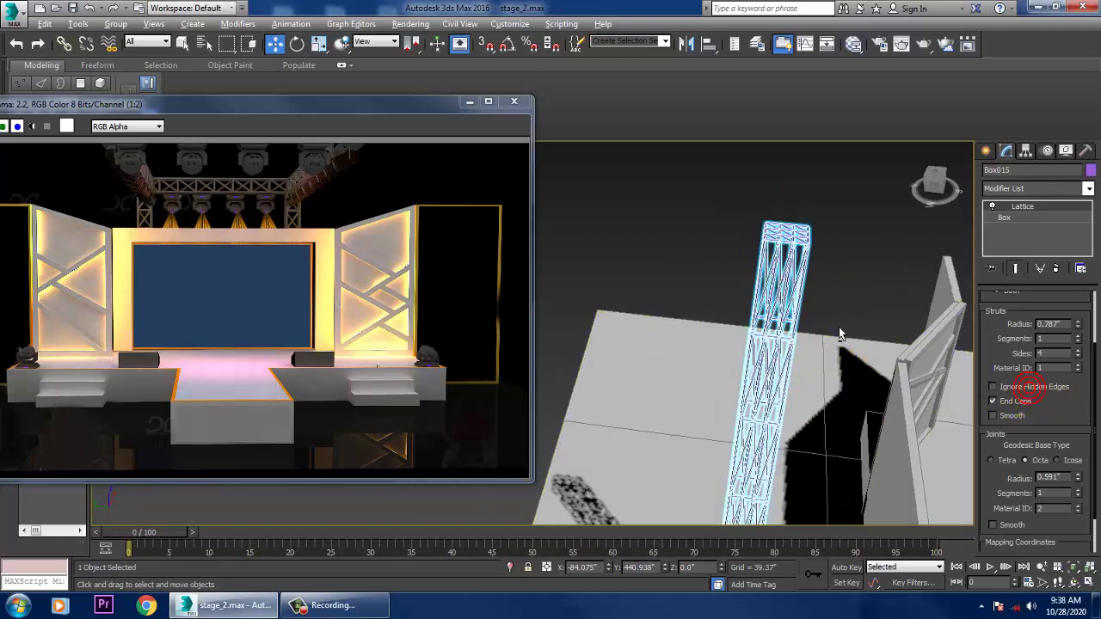
# Set the base box's segments to 1 in length, 1 in width and 20 in height to form a truss tower
pyautogui.click(1018, 219)
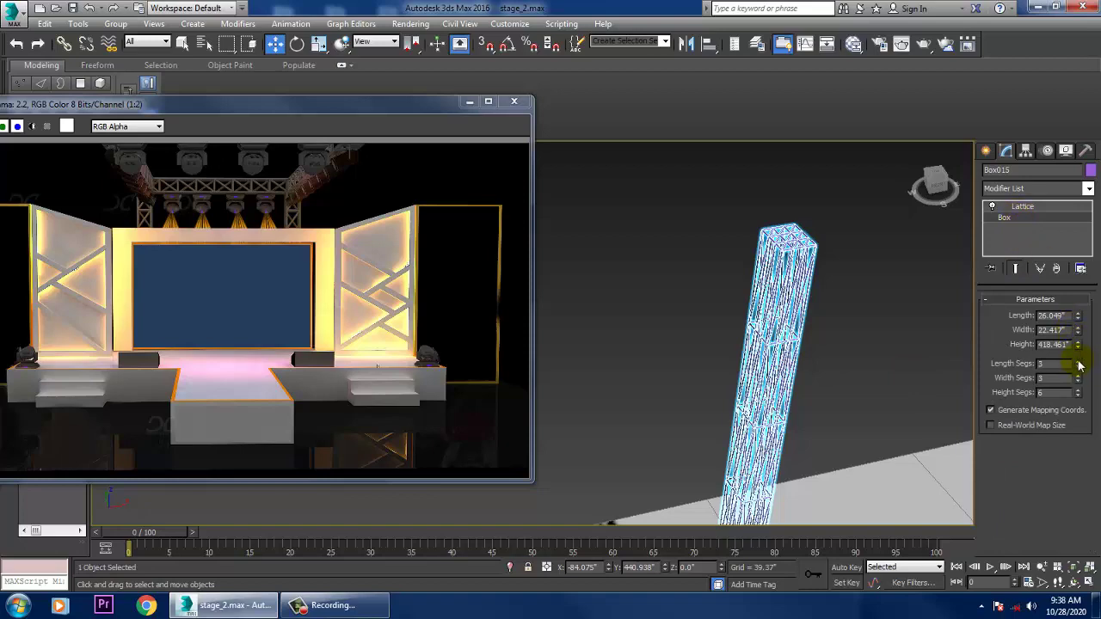
pyautogui.moveTo(1079, 394)
pyautogui.mouseDown()
pyautogui.moveTo(1091, 389)
pyautogui.moveTo(1092, 411)
pyautogui.mouseUp()
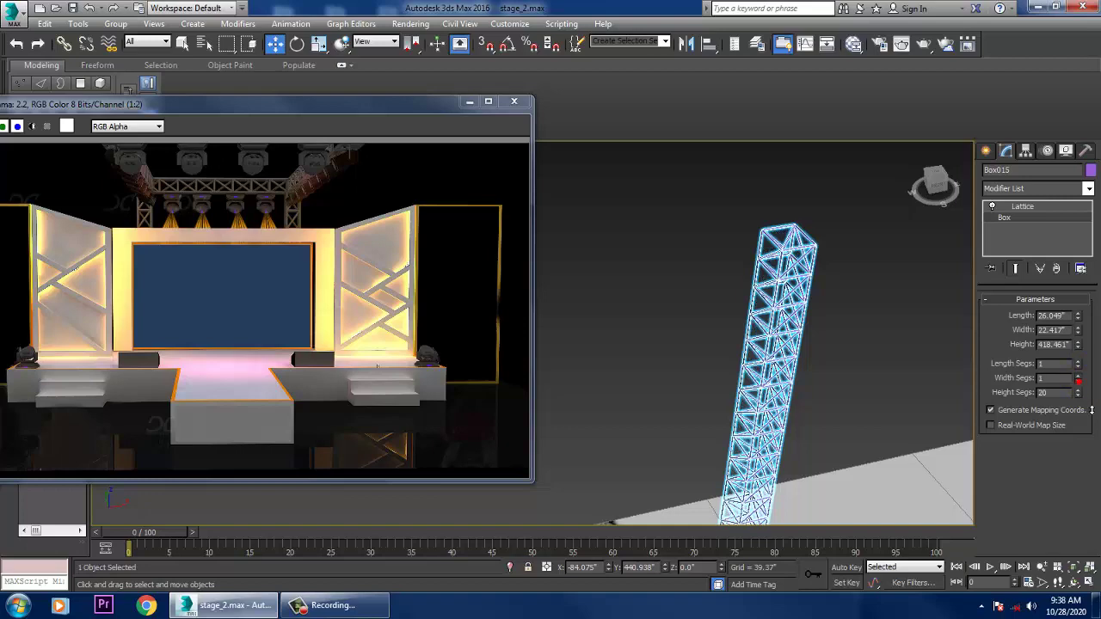
pyautogui.keyDown('alt'); pyautogui.moveTo(806, 354); pyautogui.dragTo(763, 321, button='middle'); pyautogui.keyUp('alt')
pyautogui.click(855, 293)
pyautogui.keyDown('alt'); pyautogui.moveTo(833, 269); pyautogui.dragTo(847, 353, button='middle'); pyautogui.keyUp('alt')
pyautogui.click(768, 321)
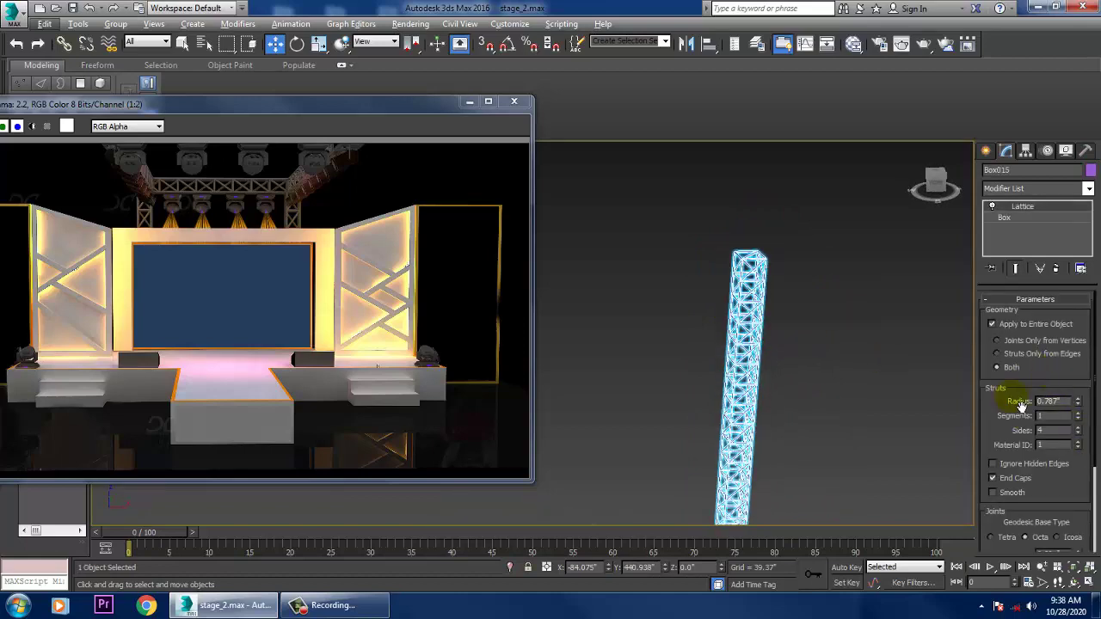
# Copy the truss tower along X in the Front view, placing the duplicate at about X 106.5" behind the backdrop
pyautogui.scroll(-5, 877, 379)
pyautogui.hotkey('alt', 'w')
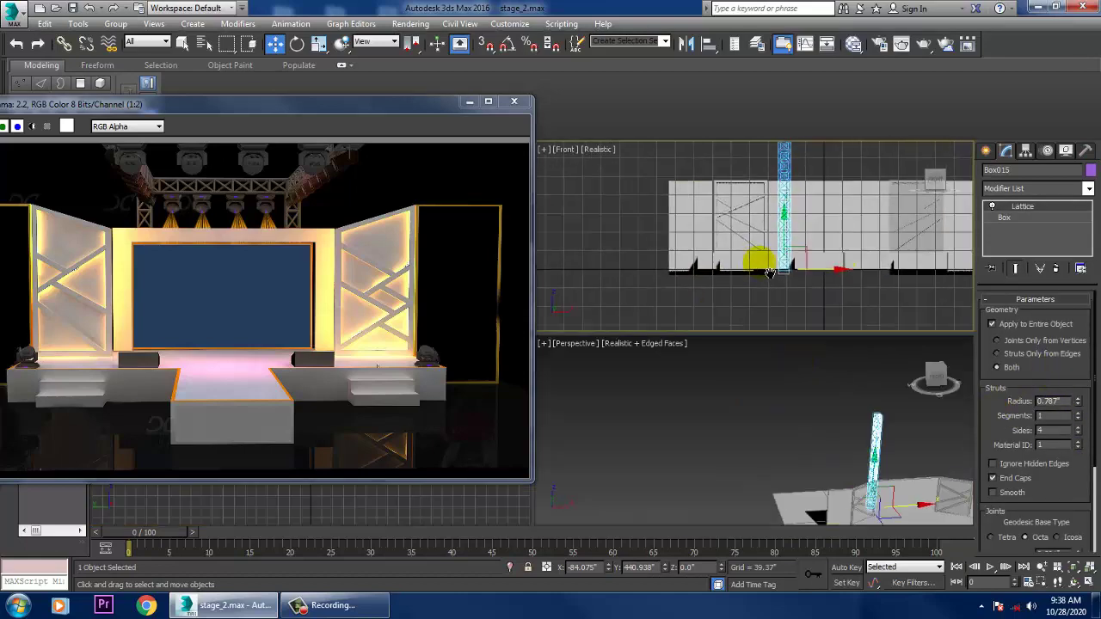
pyautogui.hotkey('alt', 'w')
pyautogui.moveTo(770, 273); pyautogui.dragTo(797, 368, button='middle')
pyautogui.scroll(-4, 785, 358)
pyautogui.scroll(2, 757, 423)
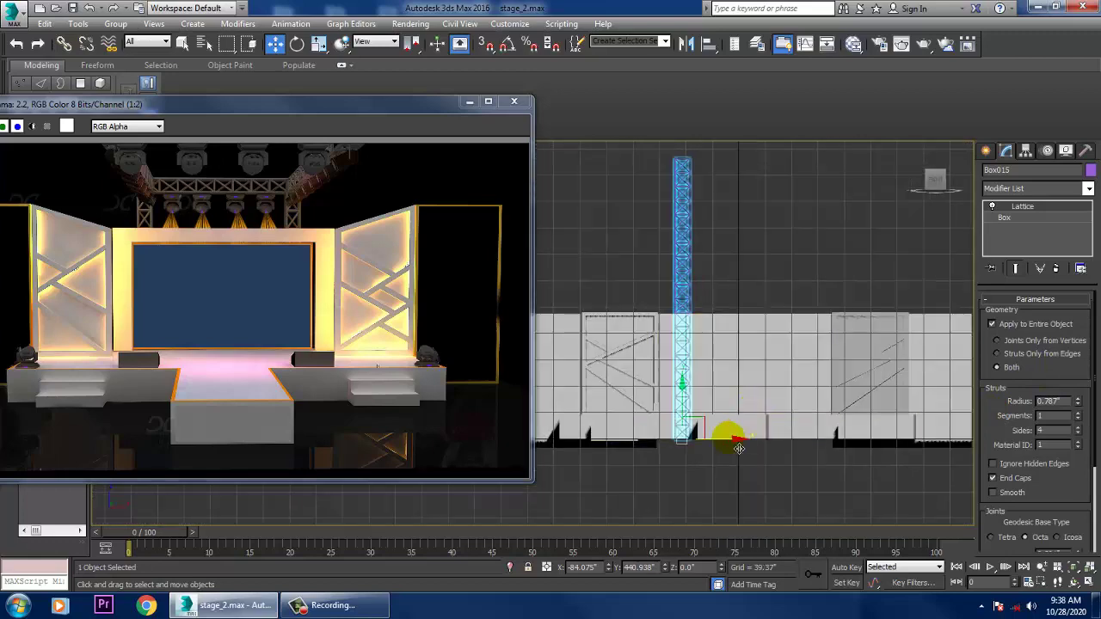
pyautogui.keyDown('shift'); pyautogui.moveTo(739, 448); pyautogui.dragTo(866, 458); pyautogui.keyUp('shift')
pyautogui.click(553, 360)
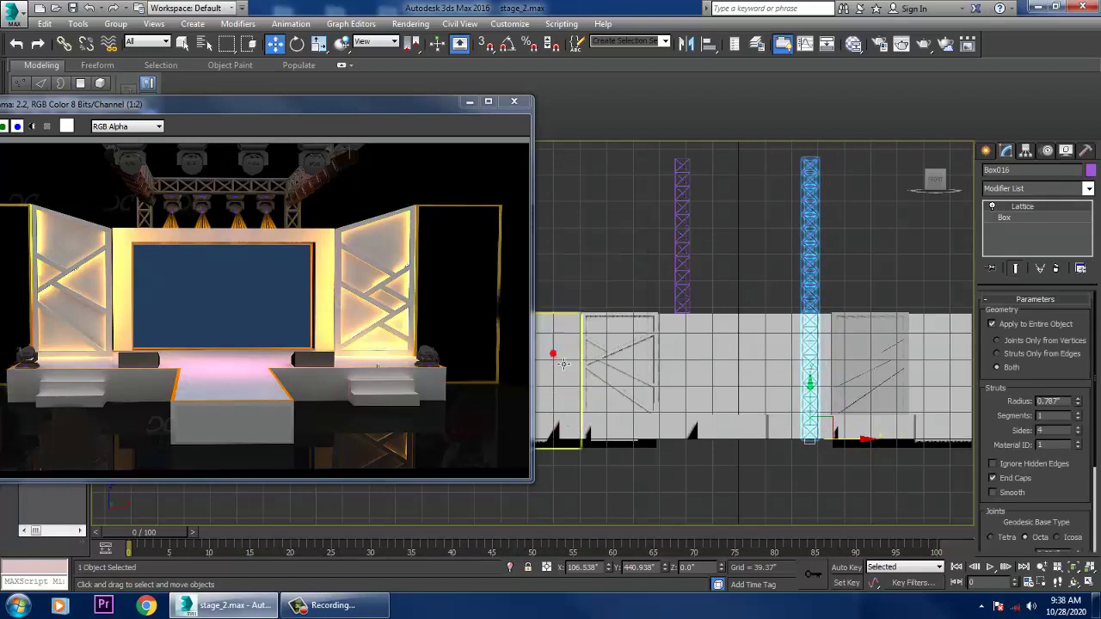
pyautogui.click(823, 264)
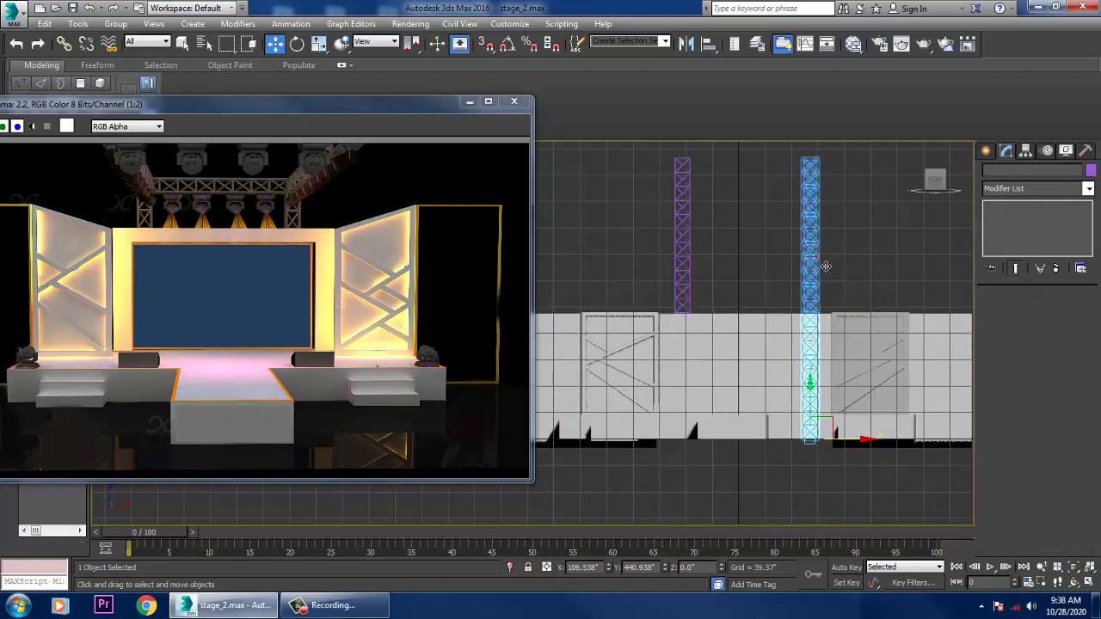
# Turn on angle snap and make a rotated copy of the second truss tower, turned 90° in the Front view into a horizontal beam
pyautogui.rightClick(506, 47)
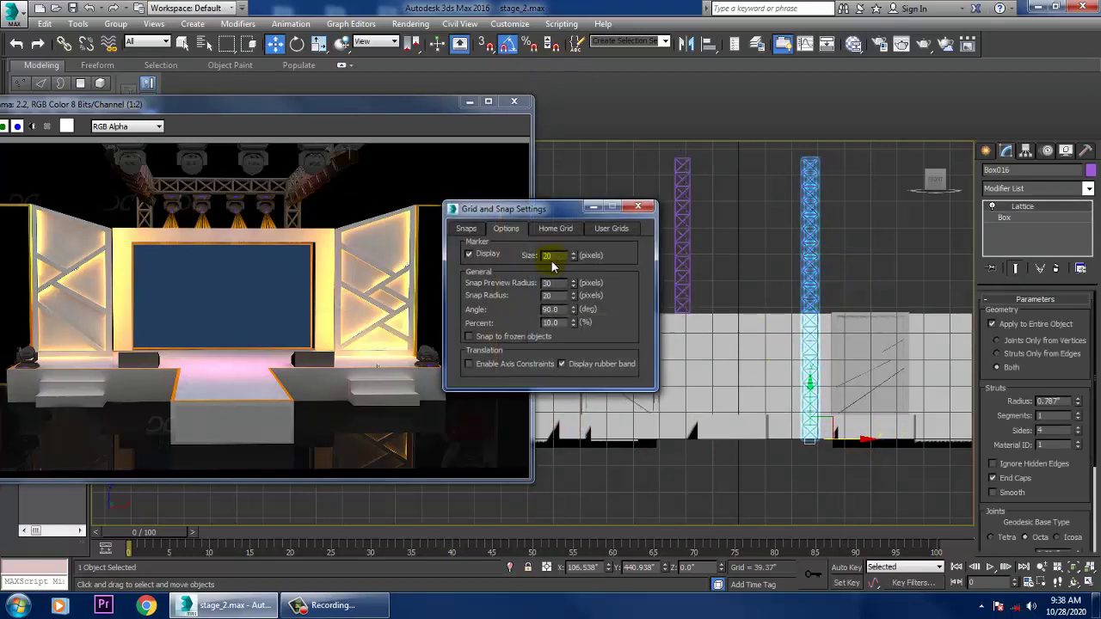
pyautogui.click(646, 209)
pyautogui.press('e')
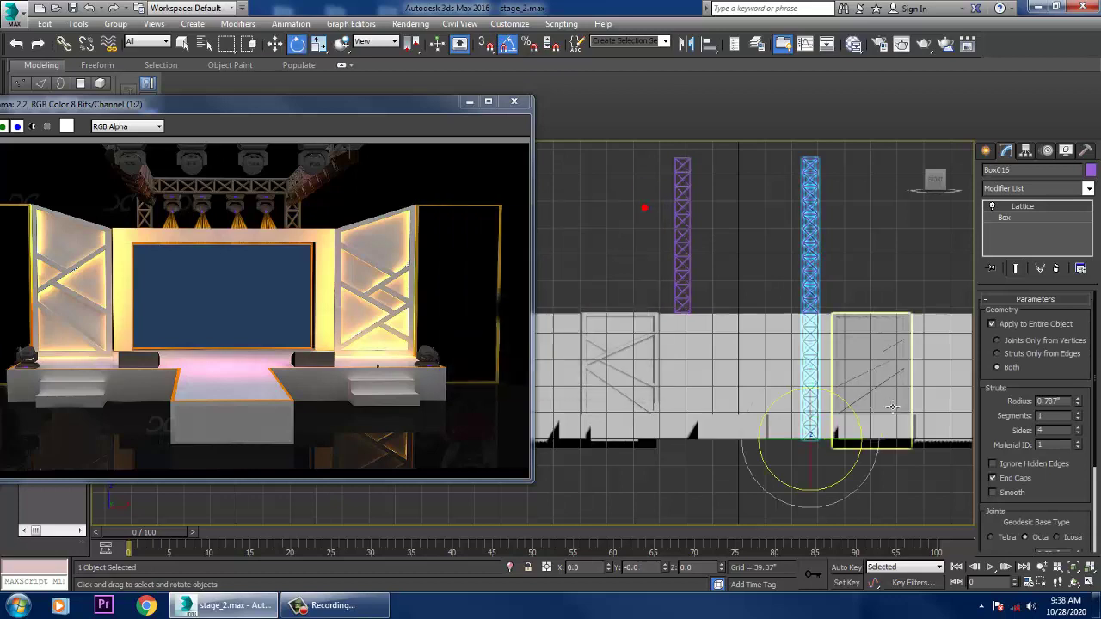
pyautogui.click(847, 422)
pyautogui.keyDown('shift'); pyautogui.moveTo(845, 401); pyautogui.dragTo(835, 401); pyautogui.keyUp('shift')
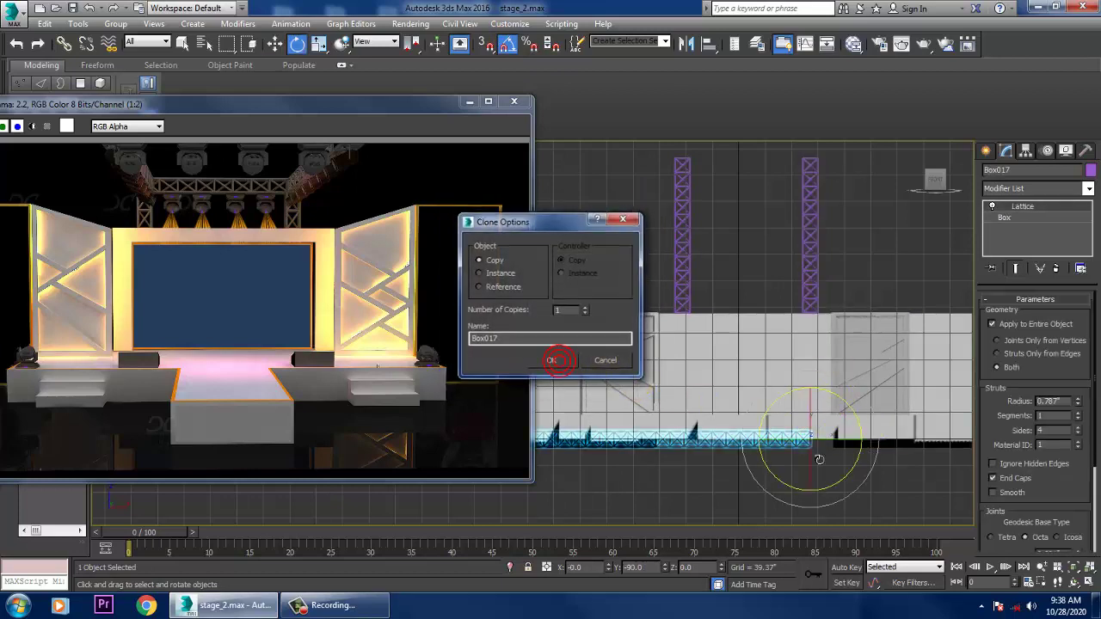
pyautogui.click(554, 361)
# Raise the horizontal truss to the tower tops at about Z 405.4" and shift it along X to about 115.8"
pyautogui.press('w')
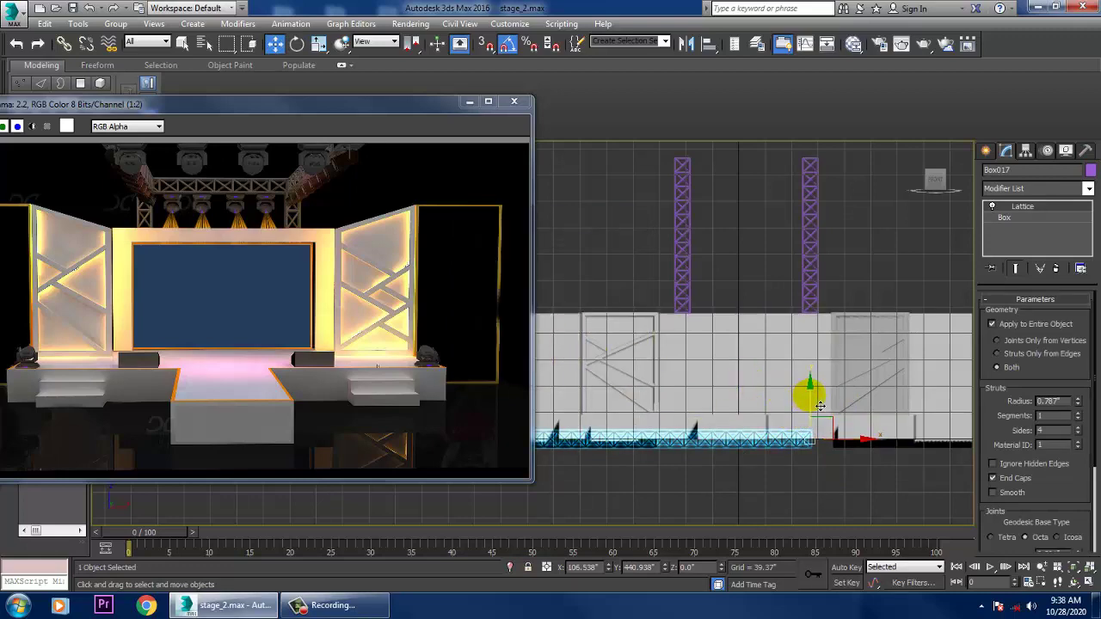
pyautogui.moveTo(813, 395)
pyautogui.mouseDown()
pyautogui.moveTo(823, 138)
pyautogui.moveTo(836, 135)
pyautogui.mouseUp()
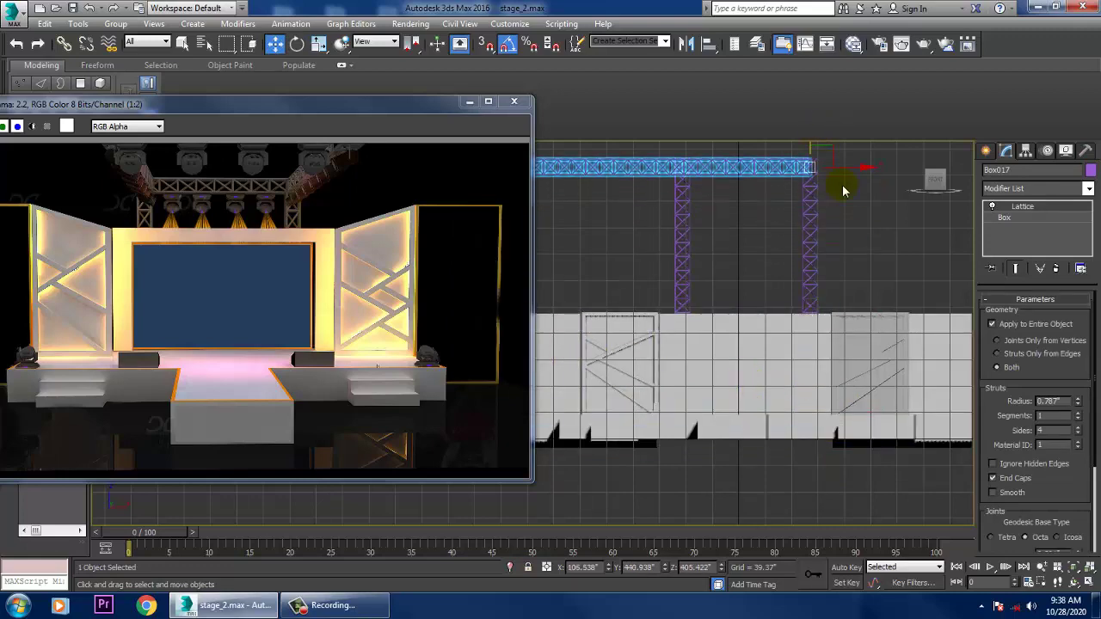
pyautogui.moveTo(849, 191); pyautogui.dragTo(825, 298, button='middle')
pyautogui.scroll(2, 825, 297)
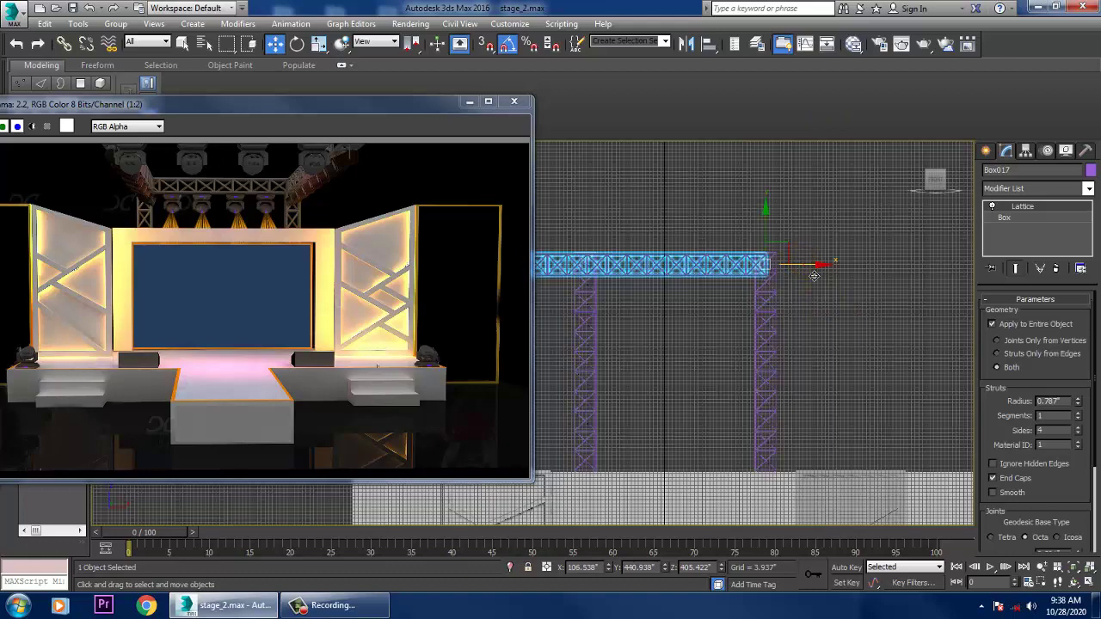
pyautogui.moveTo(814, 277); pyautogui.dragTo(822, 276)
pyautogui.moveTo(813, 301); pyautogui.dragTo(846, 304, button='middle')
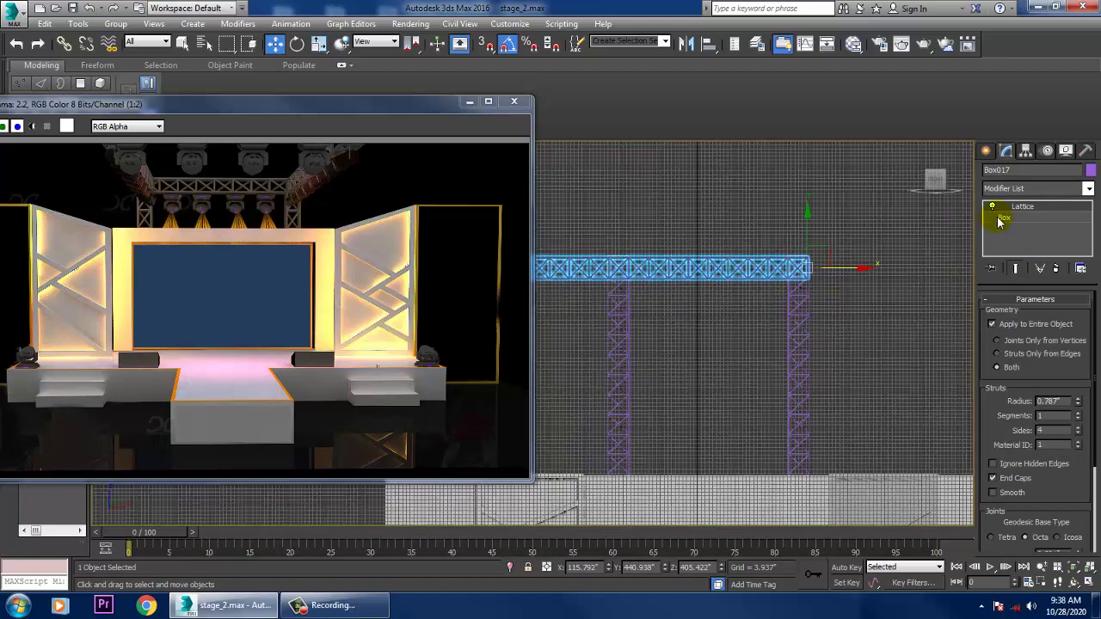
# Shorten the horizontal truss to span the two towers, with a box height of about 209.2" and 7 height segments
pyautogui.moveTo(1078, 344); pyautogui.dragTo(1096, 412)
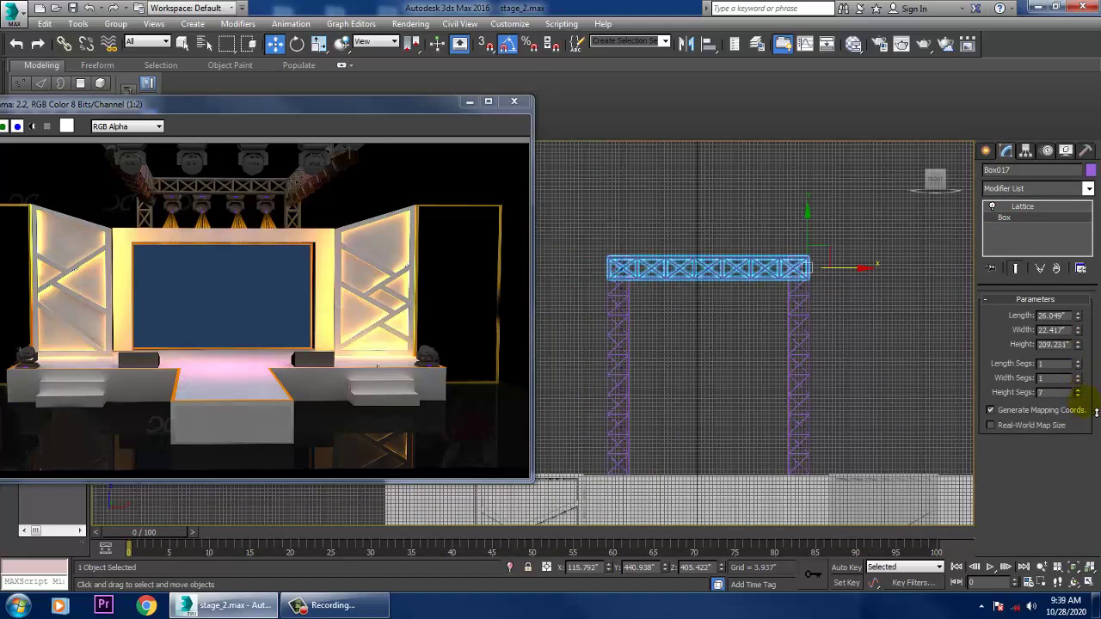
pyautogui.hotkey('alt', 'w')
pyautogui.rightClick(917, 440)
pyautogui.hotkey('alt', 'w')
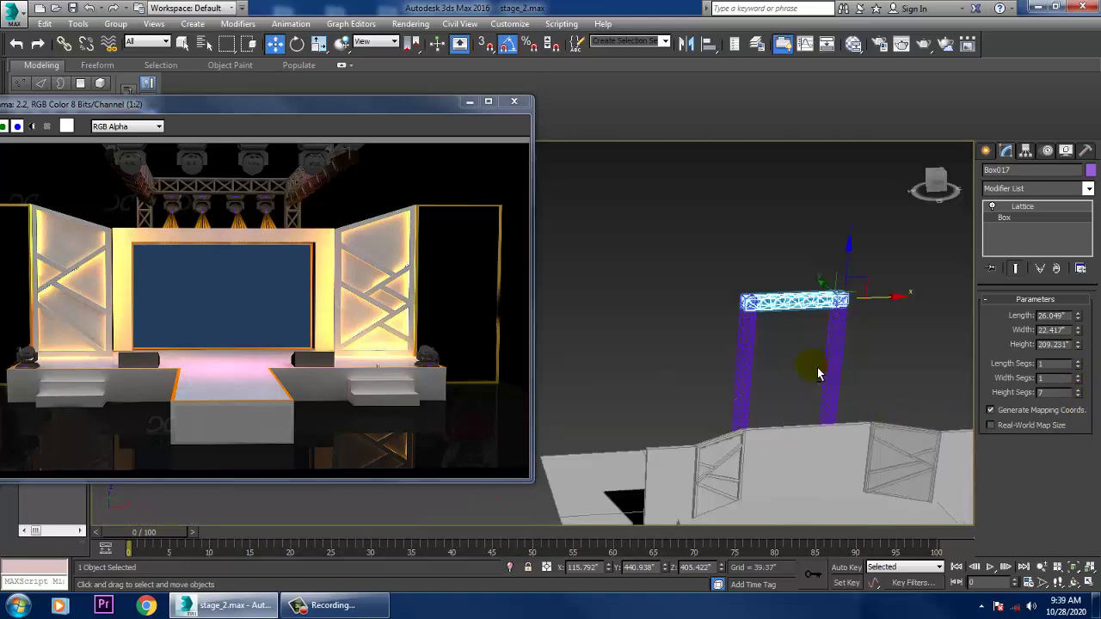
pyautogui.keyDown('alt'); pyautogui.moveTo(818, 373); pyautogui.dragTo(761, 359, button='middle'); pyautogui.keyUp('alt')
pyautogui.click(798, 255)
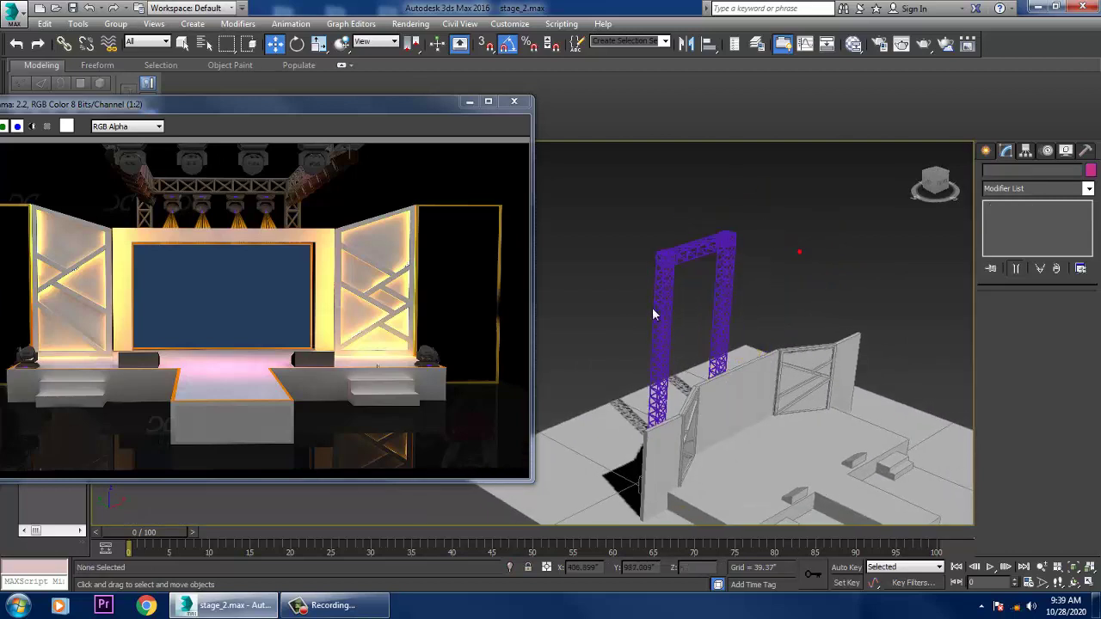
# Copy the tower at X -84.075" with a 90° rotation so the duplicate lies horizontally, perpendicular to the backdrop
pyautogui.click(668, 306)
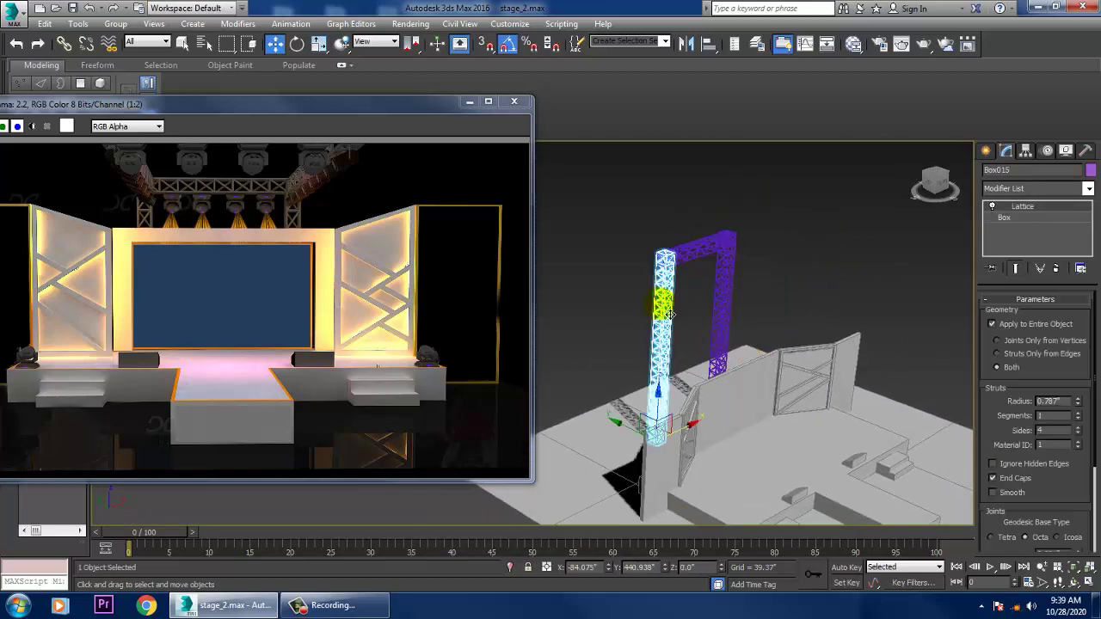
pyautogui.press('e')
pyautogui.moveTo(691, 430)
pyautogui.keyDown('shift'); pyautogui.mouseDown()
pyautogui.moveTo(651, 404)
pyautogui.moveTo(605, 445)
pyautogui.mouseUp(); pyautogui.keyUp('shift')
pyautogui.click(546, 366)
# Move the perpendicular truss forward and up to the tower's top corner, at about Y 35.1" and Z 405.1"
pyautogui.press('w')
pyautogui.moveTo(635, 389)
pyautogui.keyDown('alt'); pyautogui.mouseDown(button='middle')
pyautogui.moveTo(681, 412)
pyautogui.moveTo(675, 399)
pyautogui.mouseUp(button='middle'); pyautogui.keyUp('alt')
pyautogui.moveTo(643, 411)
pyautogui.mouseDown()
pyautogui.moveTo(856, 461)
pyautogui.moveTo(822, 455)
pyautogui.mouseUp()
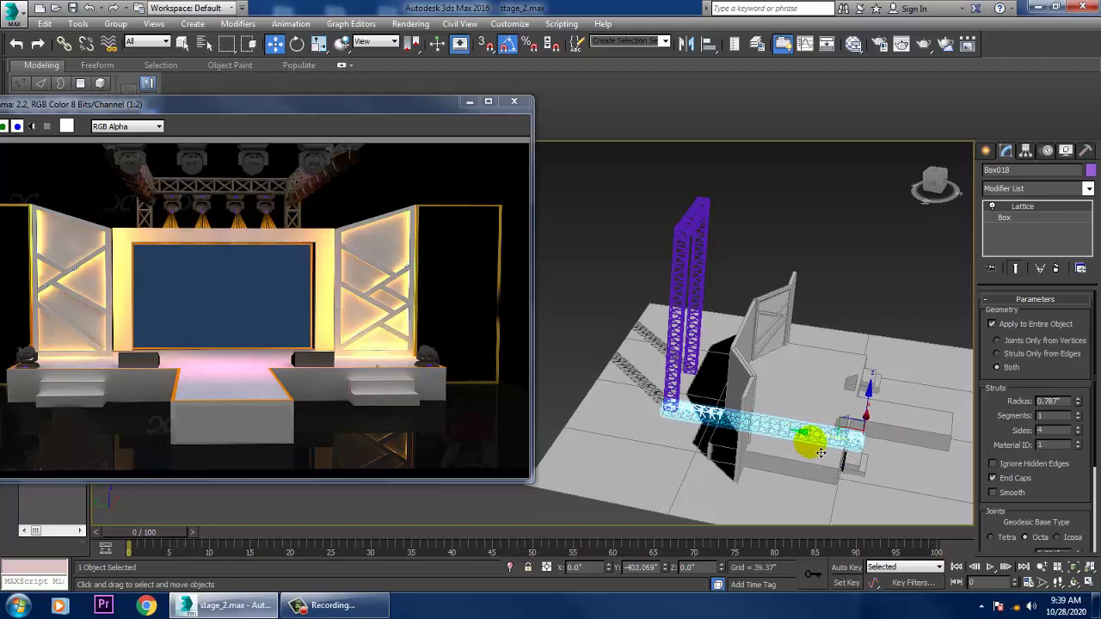
pyautogui.keyDown('alt'); pyautogui.moveTo(867, 395); pyautogui.dragTo(844, 383, button='middle'); pyautogui.keyUp('alt')
pyautogui.moveTo(845, 383); pyautogui.dragTo(895, 209)
pyautogui.scroll(5, 887, 203)
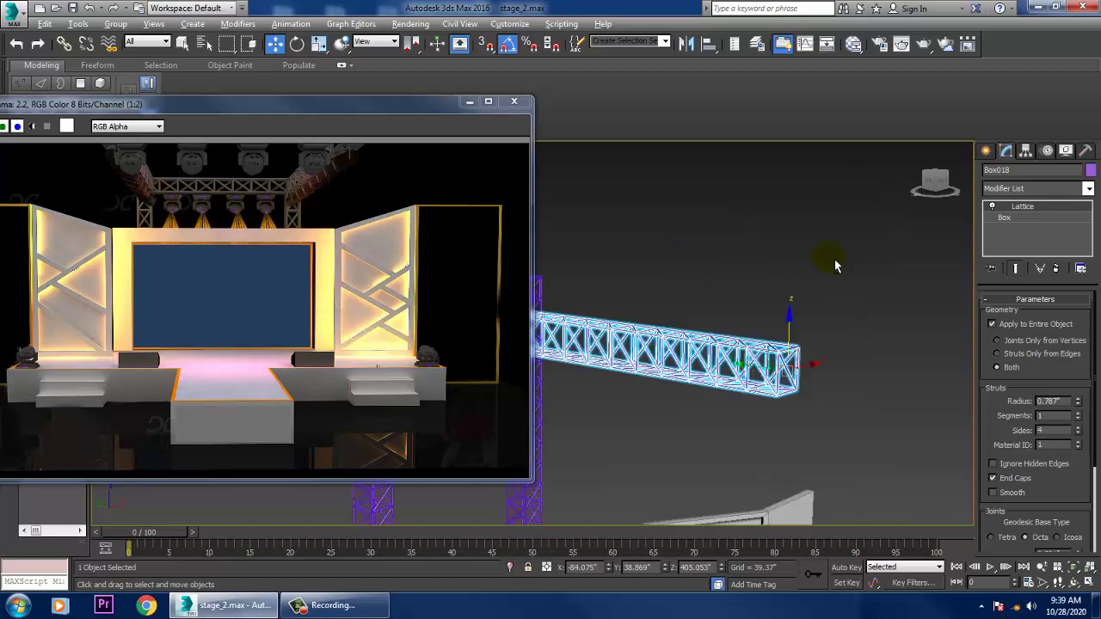
pyautogui.keyDown('alt'); pyautogui.moveTo(835, 264); pyautogui.dragTo(787, 368, button='middle'); pyautogui.keyUp('alt')
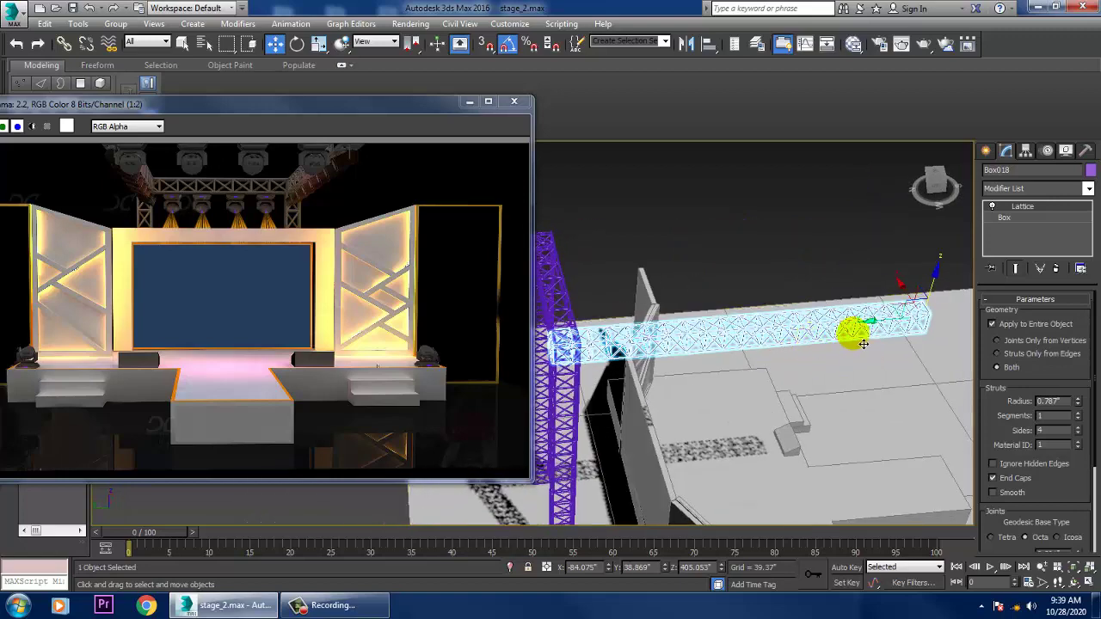
pyautogui.moveTo(886, 332); pyautogui.dragTo(890, 336)
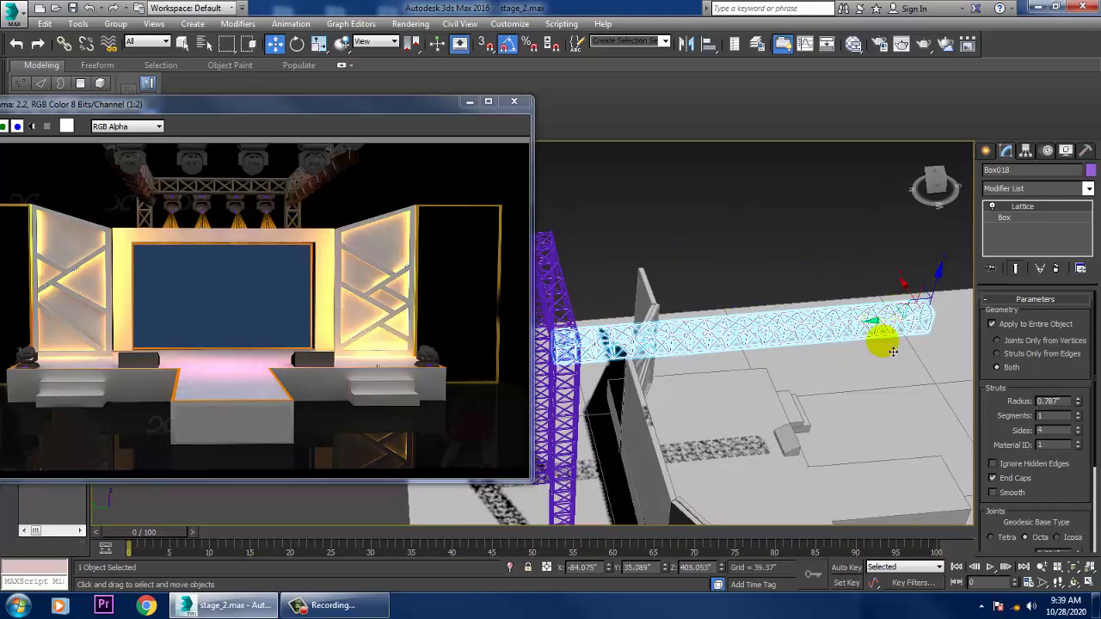
# Lengthen the perpendicular truss to a box height of about 707.2" and slide it forward over the stage to about Y -249.7"
pyautogui.click(1026, 209)
pyautogui.click(1031, 218)
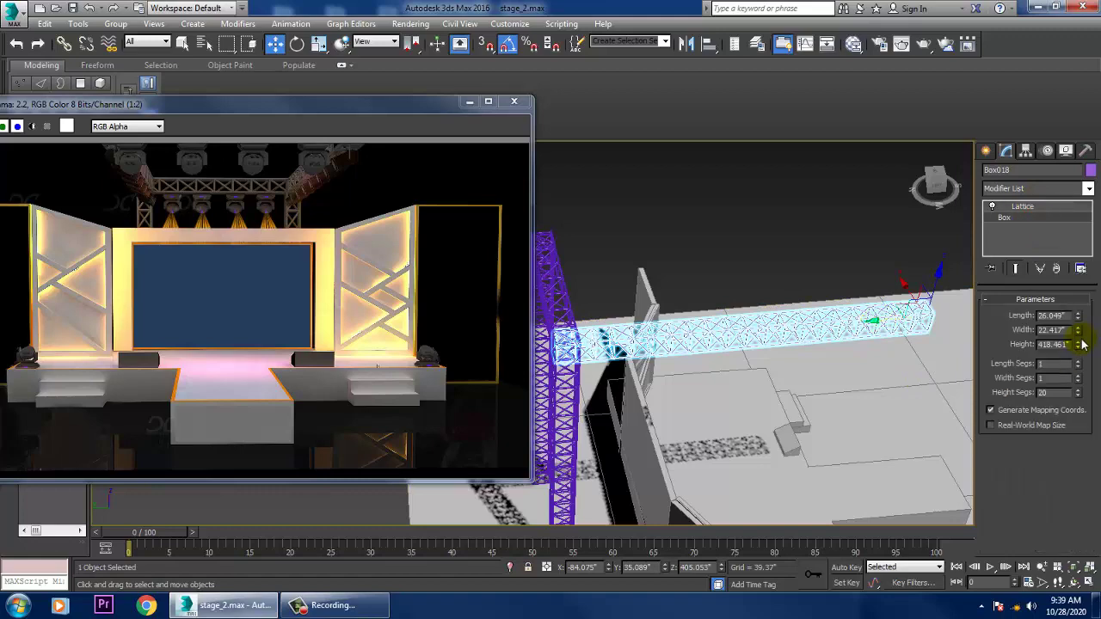
pyautogui.moveTo(1081, 353); pyautogui.dragTo(1059, 309)
pyautogui.scroll(-5, 885, 355)
pyautogui.keyDown('alt'); pyautogui.moveTo(885, 355); pyautogui.dragTo(837, 354, button='middle'); pyautogui.keyUp('alt')
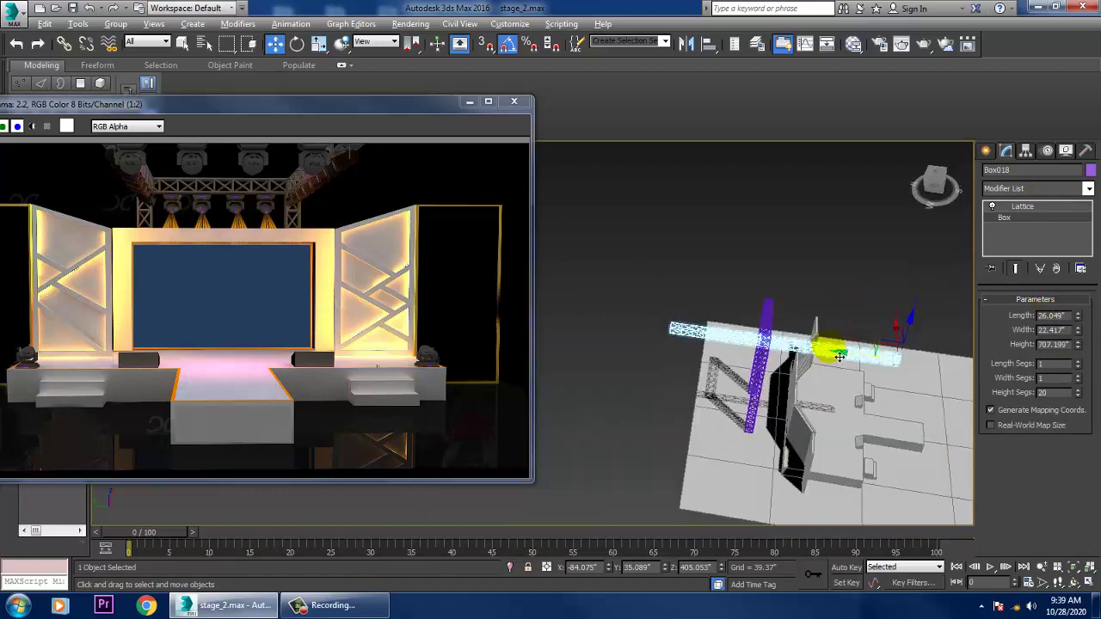
pyautogui.scroll(3, 850, 358)
pyautogui.moveTo(904, 367); pyautogui.dragTo(1063, 404)
# Shorten the truss tower at X -84.075" by setting its base box height to about 297.1"
pyautogui.keyDown('alt'); pyautogui.moveTo(864, 400); pyautogui.dragTo(754, 323, button='middle'); pyautogui.keyUp('alt')
pyautogui.scroll(3, 755, 323)
pyautogui.moveTo(698, 294); pyautogui.dragTo(737, 349, button='middle')
pyautogui.click(700, 378)
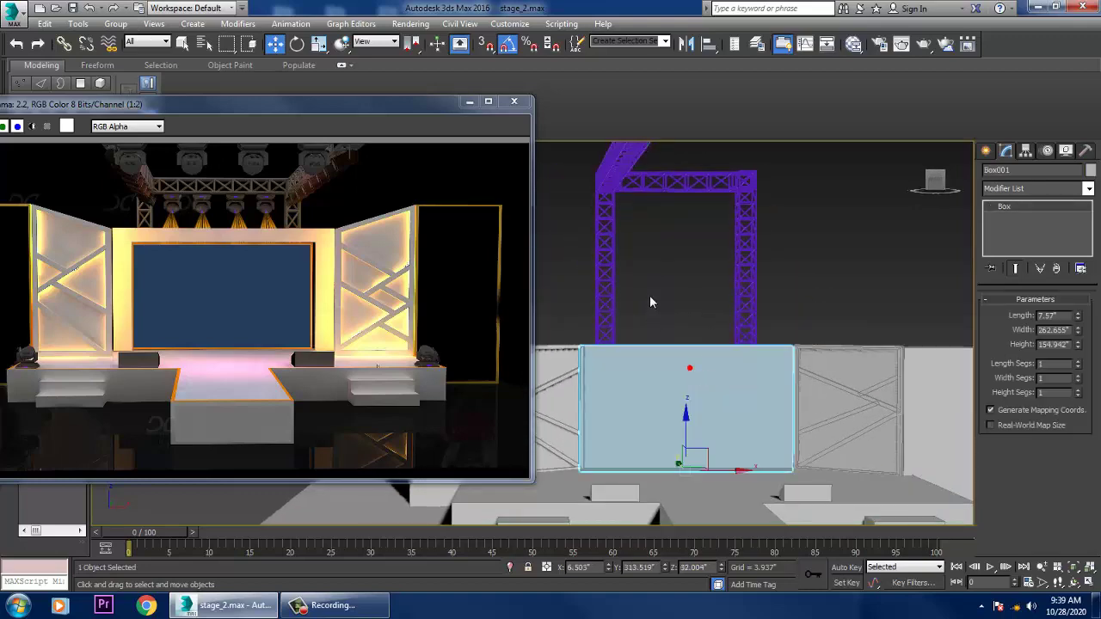
pyautogui.keyDown('alt'); pyautogui.moveTo(651, 300); pyautogui.dragTo(681, 319, button='middle'); pyautogui.keyUp('alt')
pyautogui.click(615, 293)
pyautogui.keyDown('alt'); pyautogui.moveTo(614, 293); pyautogui.dragTo(734, 361, button='middle'); pyautogui.keyUp('alt')
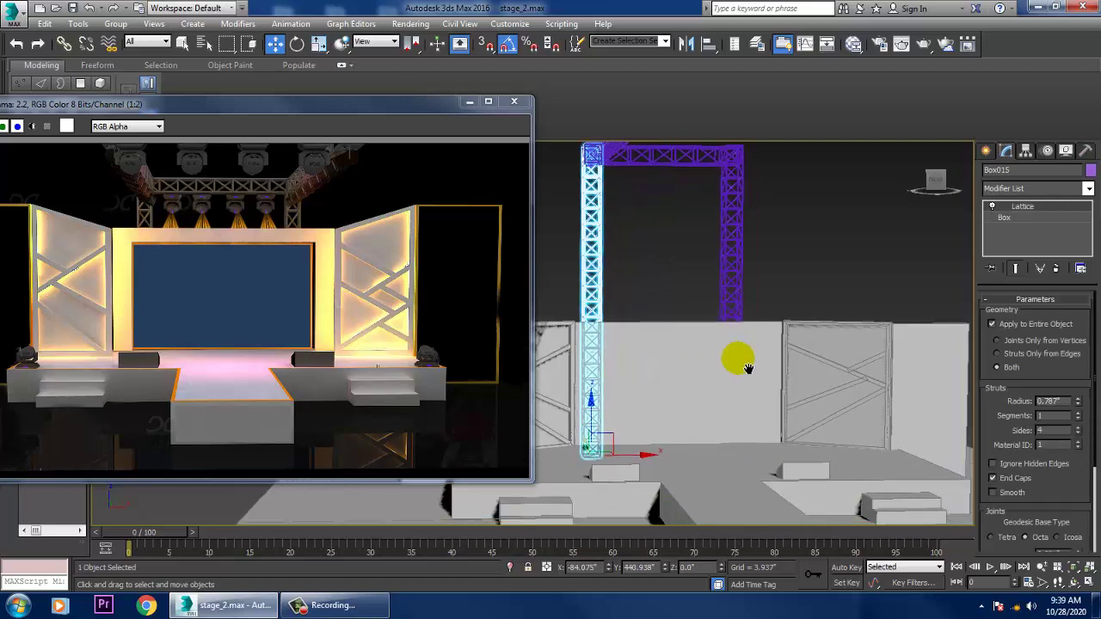
pyautogui.click(736, 358)
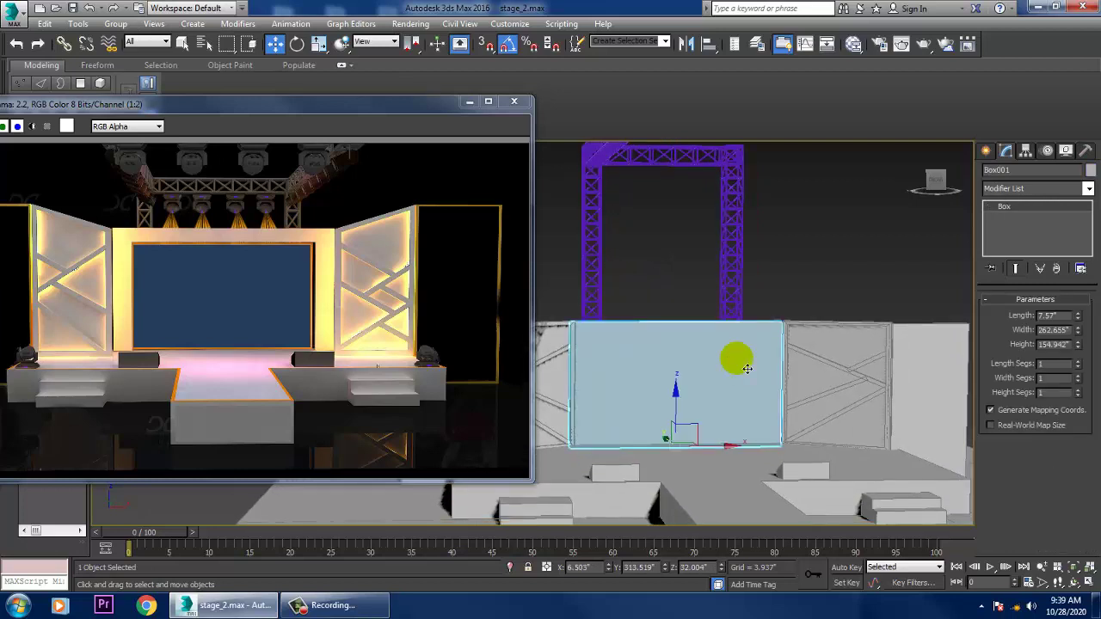
pyautogui.click(592, 255)
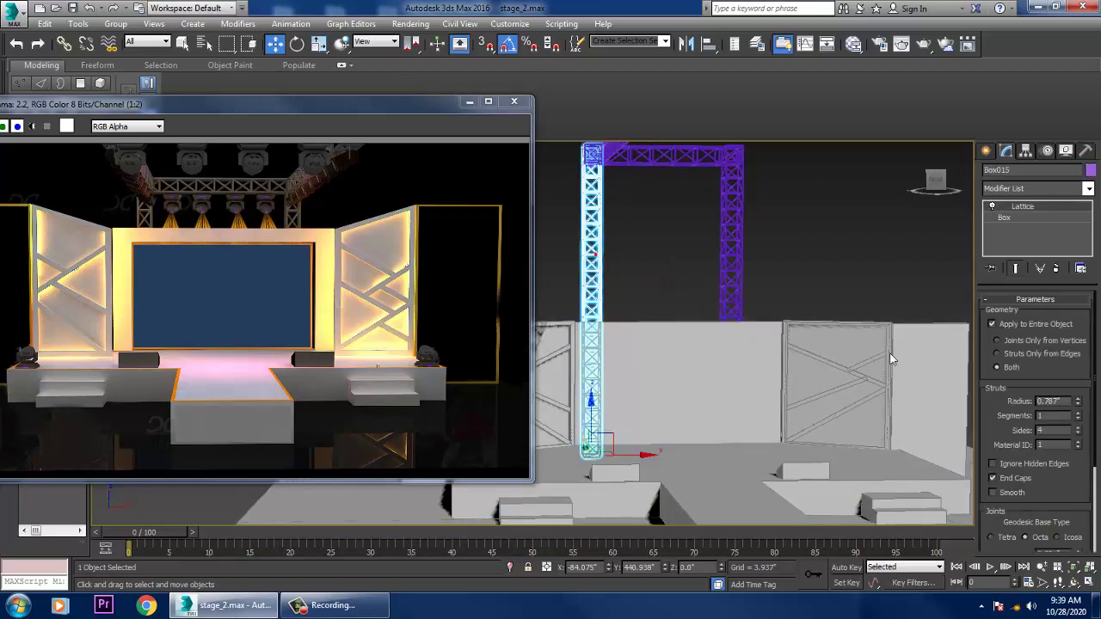
pyautogui.click(1026, 217)
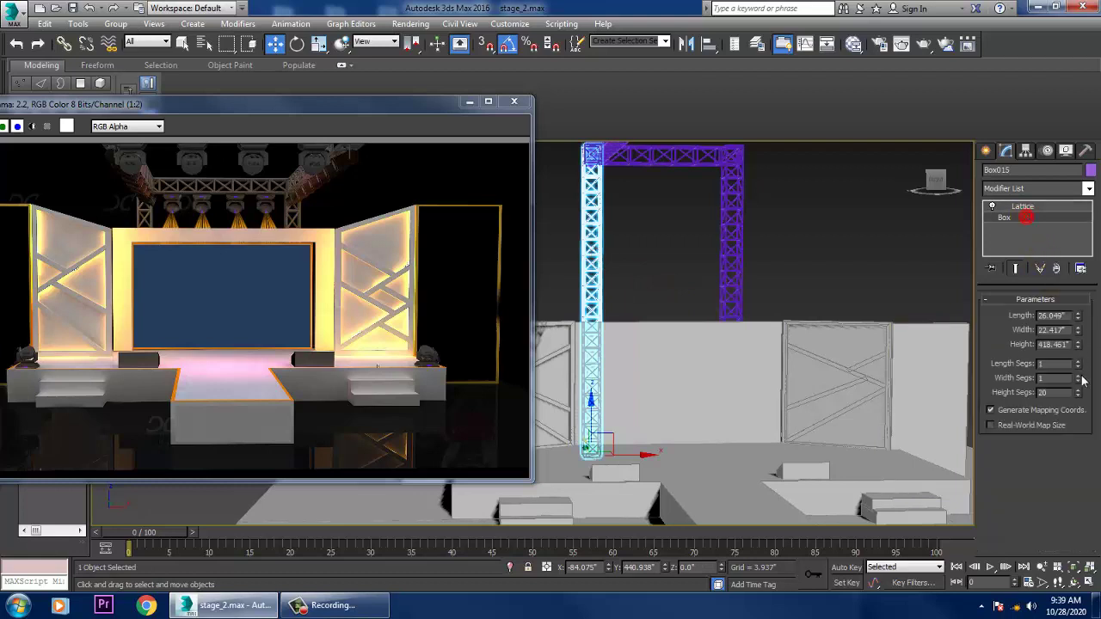
pyautogui.moveTo(1077, 344); pyautogui.dragTo(1095, 373)
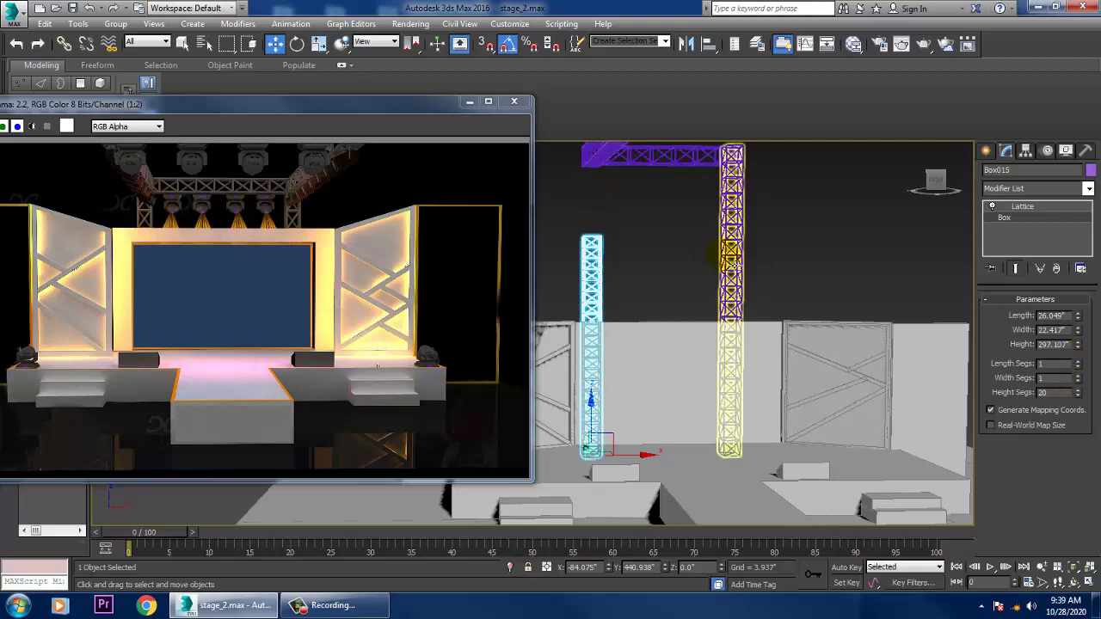
# Delete the remaining taller tower and copy the shortened tower along X, placing the duplicate at about X 144.1"
pyautogui.click(732, 265)
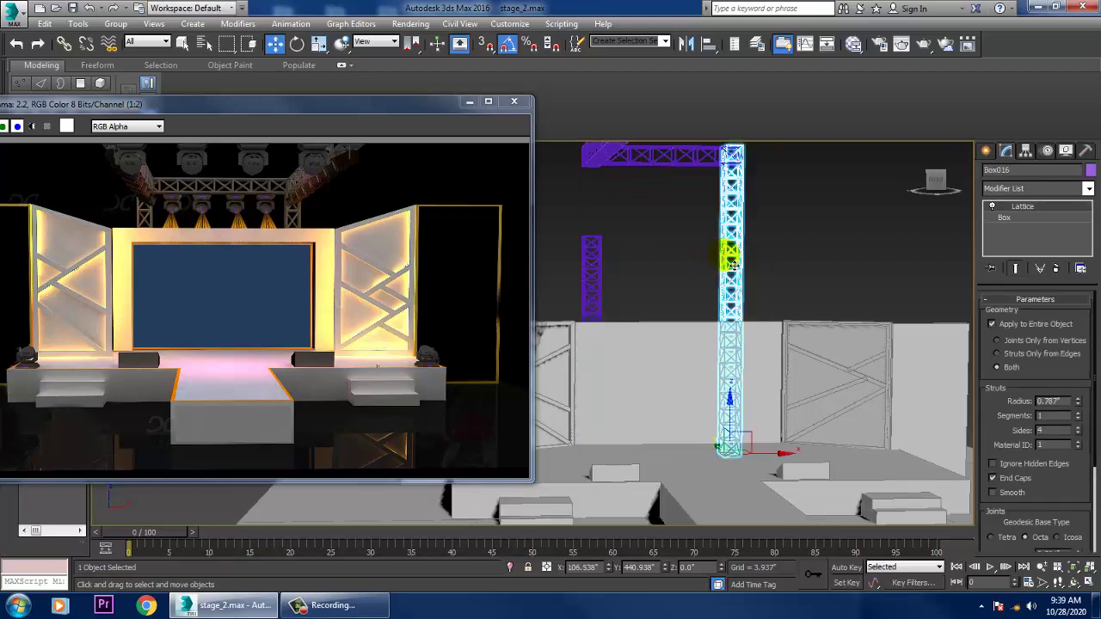
pyautogui.press('Delete')
pyautogui.click(592, 274)
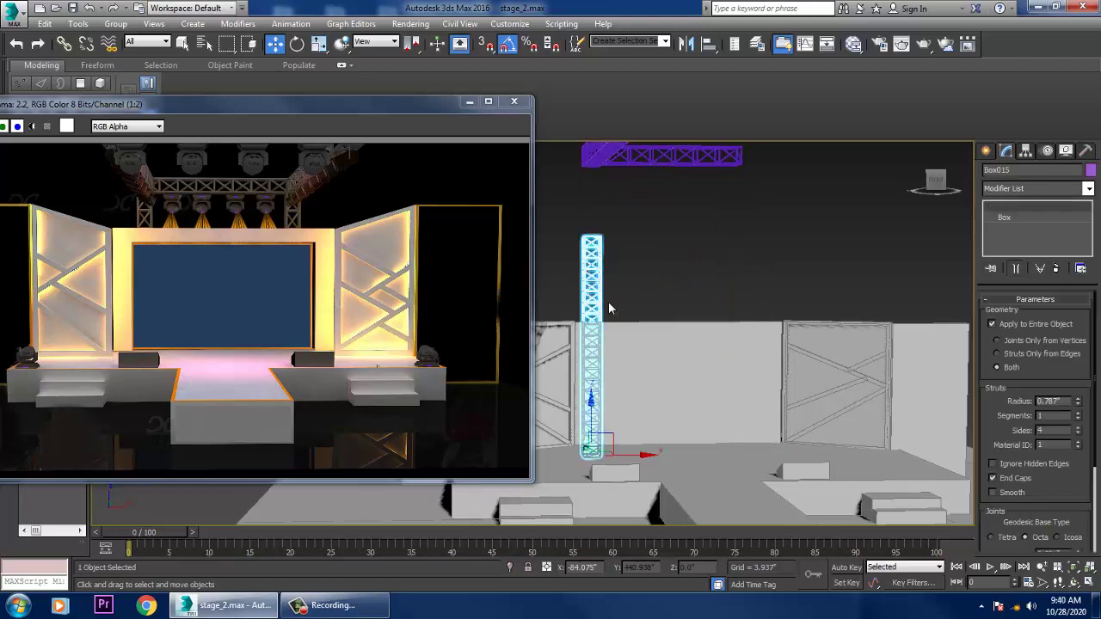
pyautogui.keyDown('shift'); pyautogui.moveTo(655, 460); pyautogui.dragTo(808, 488); pyautogui.keyUp('shift')
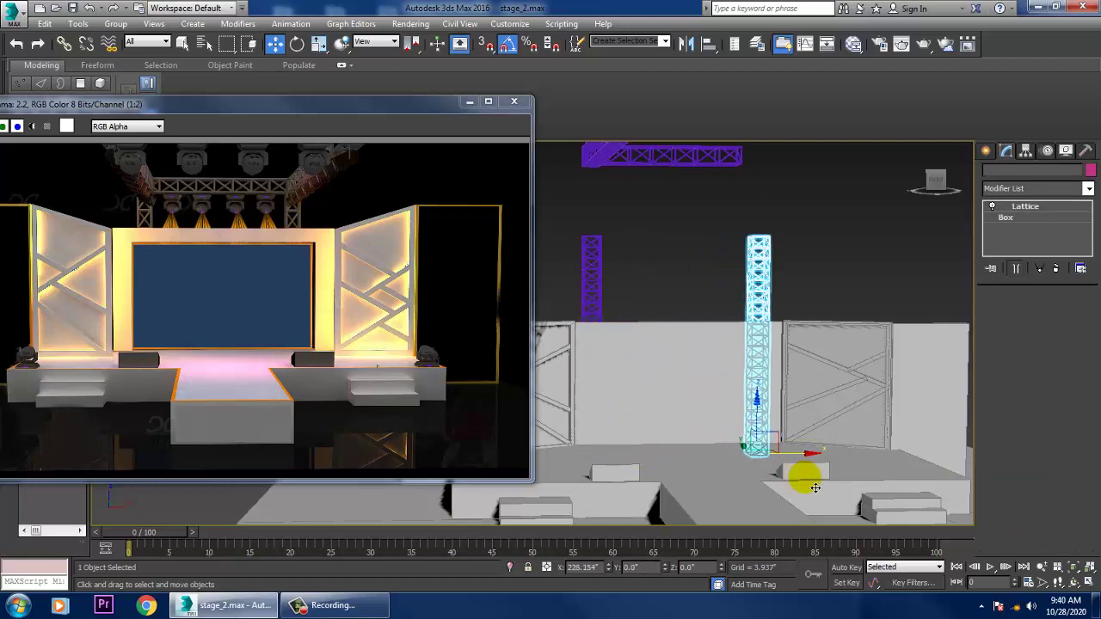
pyautogui.hotkey('ctrl', 'v')
pyautogui.click(564, 364)
# Select both horizontal trusses and lower them together to the tops of the shortened towers, at about Z 298.2"
pyautogui.scroll(-3, 683, 336)
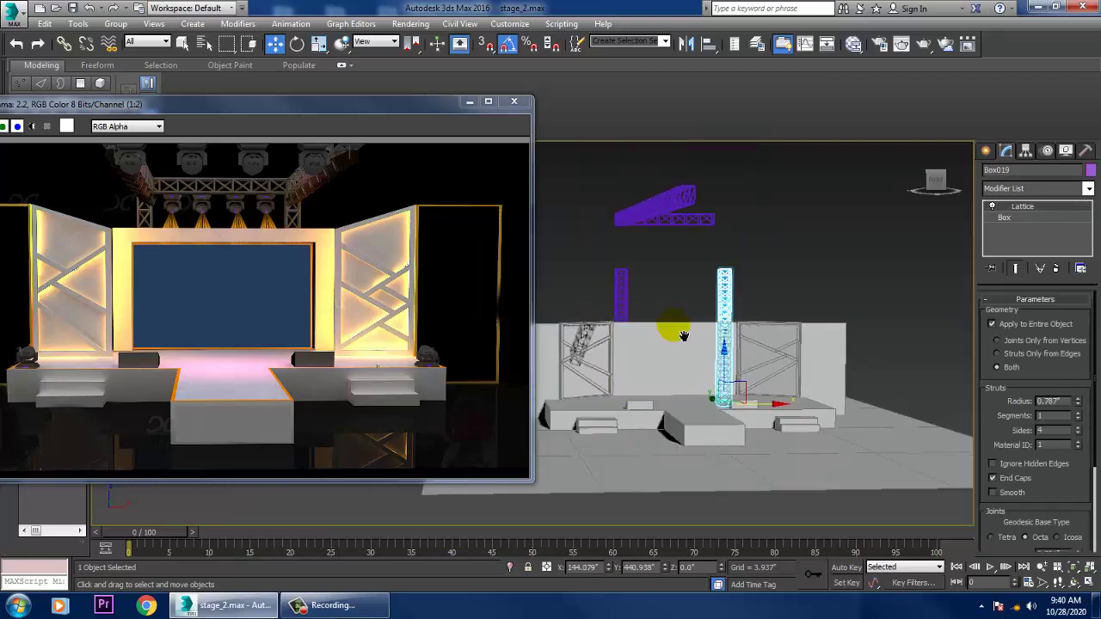
pyautogui.moveTo(684, 336); pyautogui.dragTo(682, 336, button='middle')
pyautogui.moveTo(707, 240); pyautogui.dragTo(707, 241)
pyautogui.moveTo(693, 186); pyautogui.dragTo(693, 246)
pyautogui.scroll(4, 698, 305)
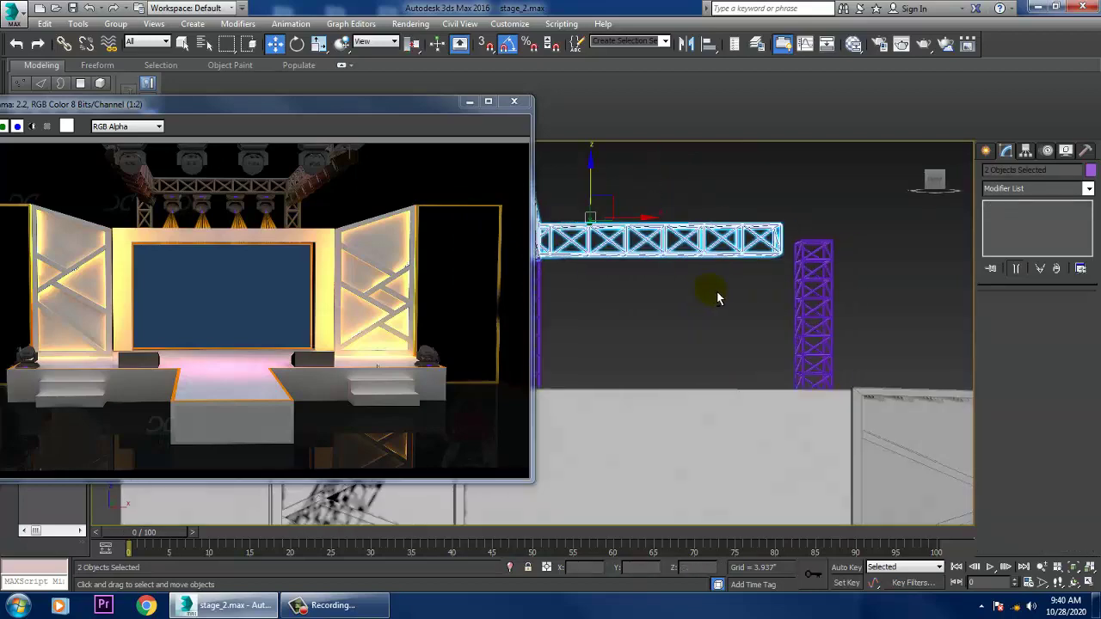
# Move the copied tower along X to stand under the free end of the horizontal cross truss
pyautogui.scroll(-2, 713, 295)
pyautogui.keyDown('alt'); pyautogui.moveTo(708, 298); pyautogui.dragTo(747, 387, button='middle'); pyautogui.keyUp('alt')
pyautogui.click(713, 300)
pyautogui.click(737, 335)
pyautogui.moveTo(746, 387); pyautogui.dragTo(728, 317, button='middle')
pyautogui.moveTo(738, 400); pyautogui.dragTo(711, 401)
pyautogui.keyDown('alt'); pyautogui.moveTo(710, 400); pyautogui.dragTo(706, 282, button='middle'); pyautogui.keyUp('alt')
# Lengthen the perpendicular truss to a box height of about 827.4" and move it forward to about Y -373.3"
pyautogui.click(602, 322)
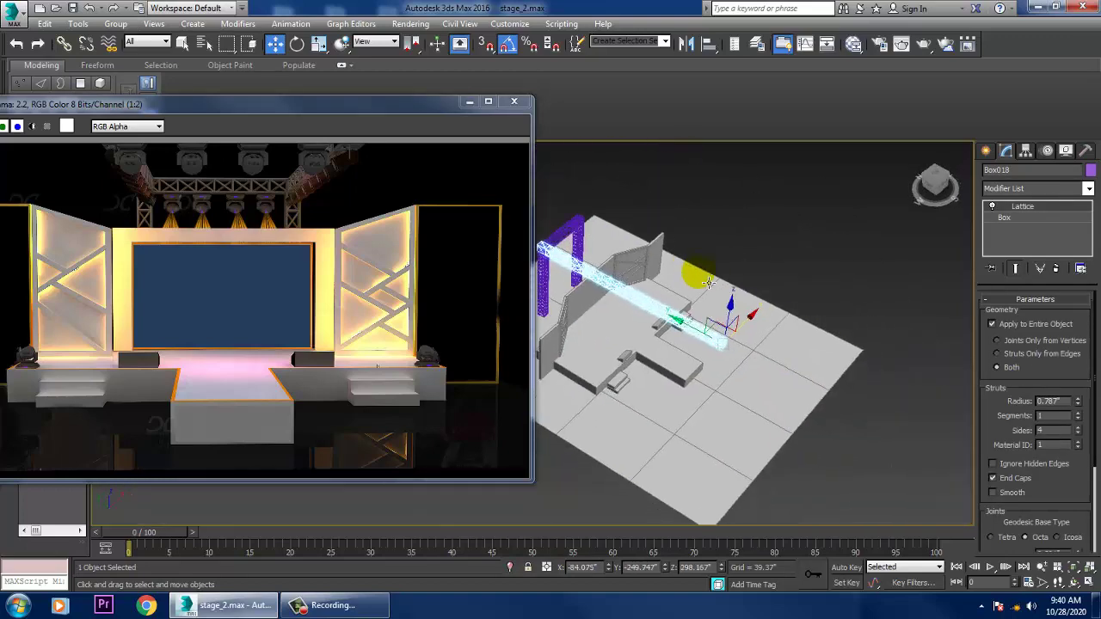
pyautogui.click(1019, 217)
pyautogui.moveTo(1080, 347)
pyautogui.mouseDown()
pyautogui.moveTo(1079, 315)
pyautogui.moveTo(1080, 325)
pyautogui.mouseUp()
pyautogui.moveTo(831, 345); pyautogui.dragTo(927, 392, button='middle')
pyautogui.moveTo(1080, 351); pyautogui.dragTo(1079, 354)
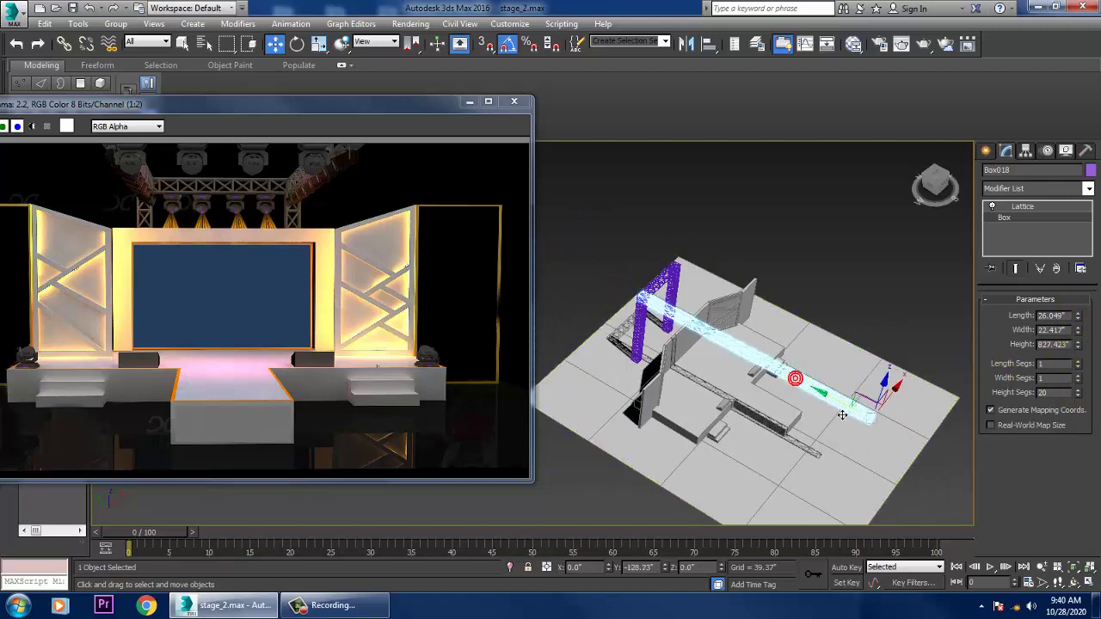
pyautogui.keyDown('alt'); pyautogui.moveTo(812, 389); pyautogui.dragTo(754, 338, button='middle'); pyautogui.keyUp('alt')
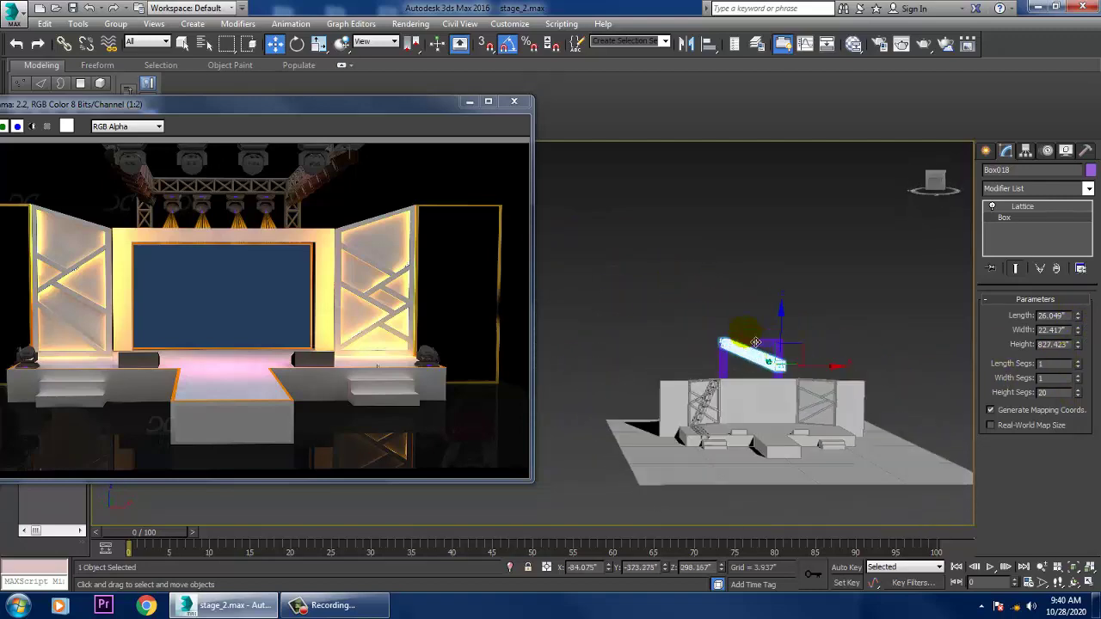
# Copy the long perpendicular truss along X to the opposite tower, placing the duplicate at about X 109.9"
pyautogui.scroll(3, 799, 384)
pyautogui.keyDown('alt'); pyautogui.moveTo(799, 383); pyautogui.dragTo(768, 365, button='middle'); pyautogui.keyUp('alt')
pyautogui.scroll(4, 757, 360)
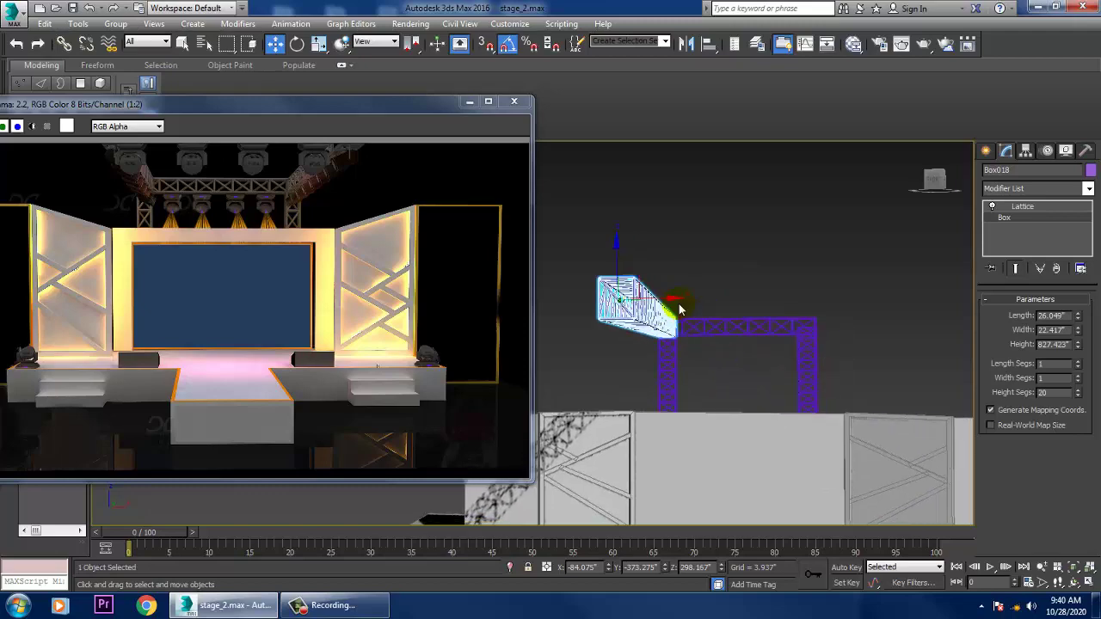
pyautogui.moveTo(677, 306)
pyautogui.keyDown('shift'); pyautogui.mouseDown()
pyautogui.moveTo(966, 352)
pyautogui.moveTo(981, 382)
pyautogui.moveTo(992, 381)
pyautogui.moveTo(944, 386)
pyautogui.mouseUp(); pyautogui.keyUp('shift')
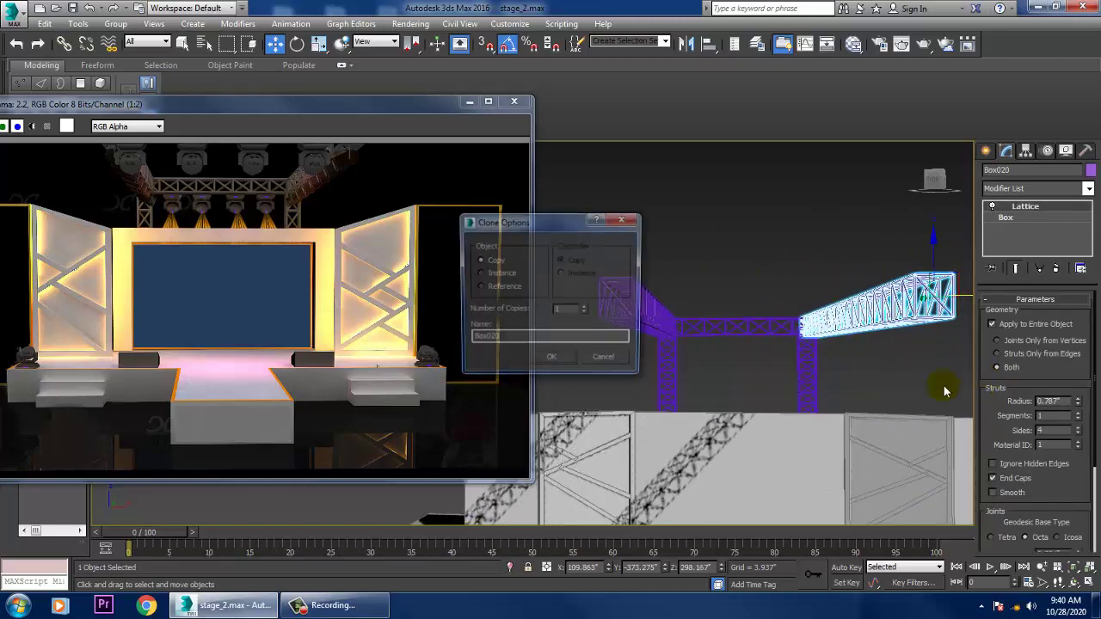
pyautogui.click(552, 360)
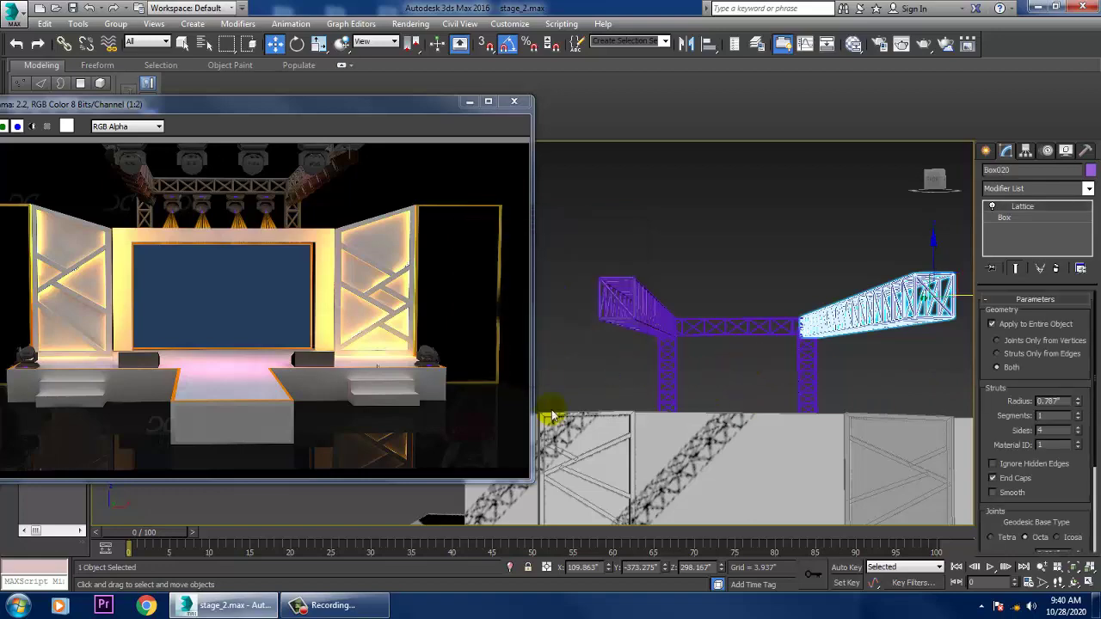
pyautogui.keyDown('alt'); pyautogui.moveTo(840, 408); pyautogui.dragTo(818, 366, button='middle'); pyautogui.keyUp('alt')
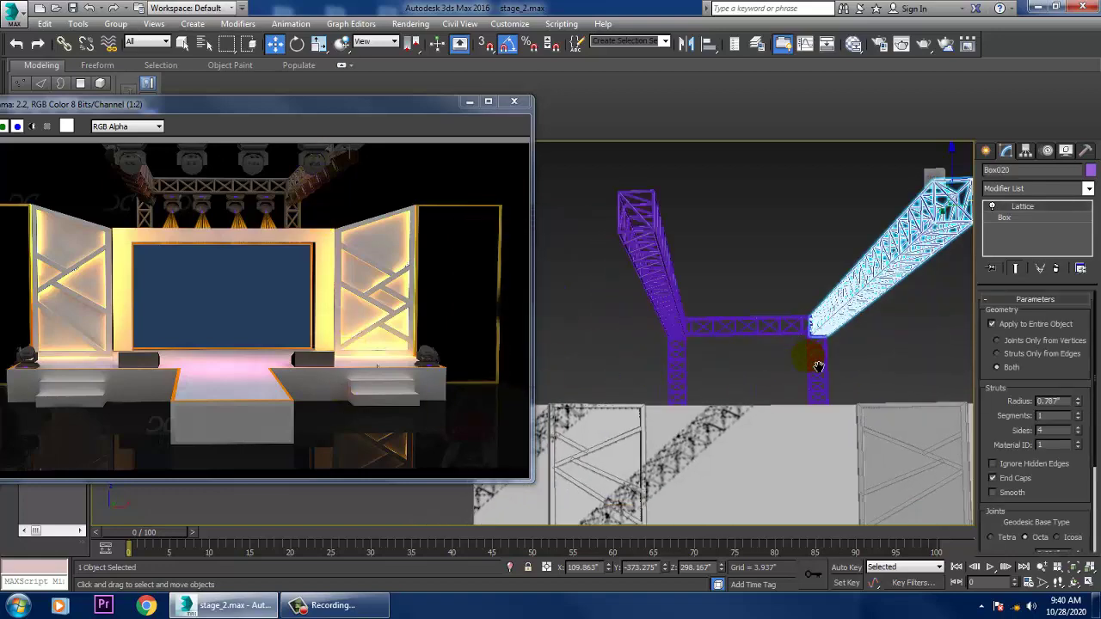
# Examine the moving-head light standing at the front corner of the stage platform in the reference image
pyautogui.scroll(4, 782, 421)
pyautogui.keyDown('alt'); pyautogui.moveTo(781, 420); pyautogui.dragTo(678, 409, button='middle'); pyautogui.keyUp('alt')
pyautogui.scroll(3, 695, 409)
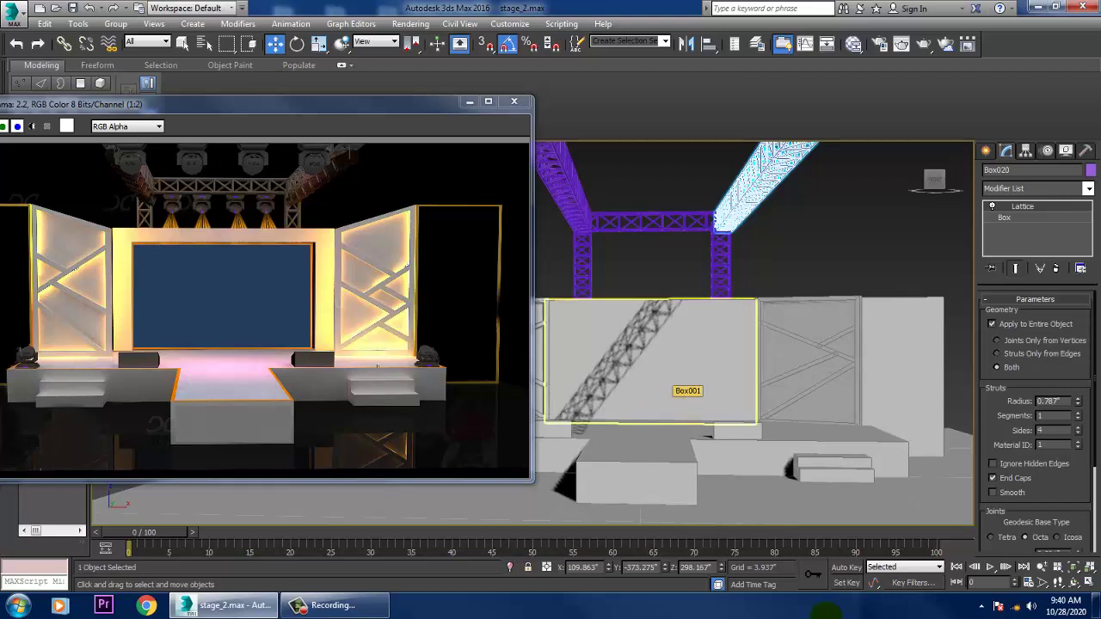
pyautogui.keyDown('ctrl'); pyautogui.click(30, 369); pyautogui.keyUp('ctrl')
pyautogui.moveTo(33, 370); pyautogui.dragTo(153, 340, button='middle')
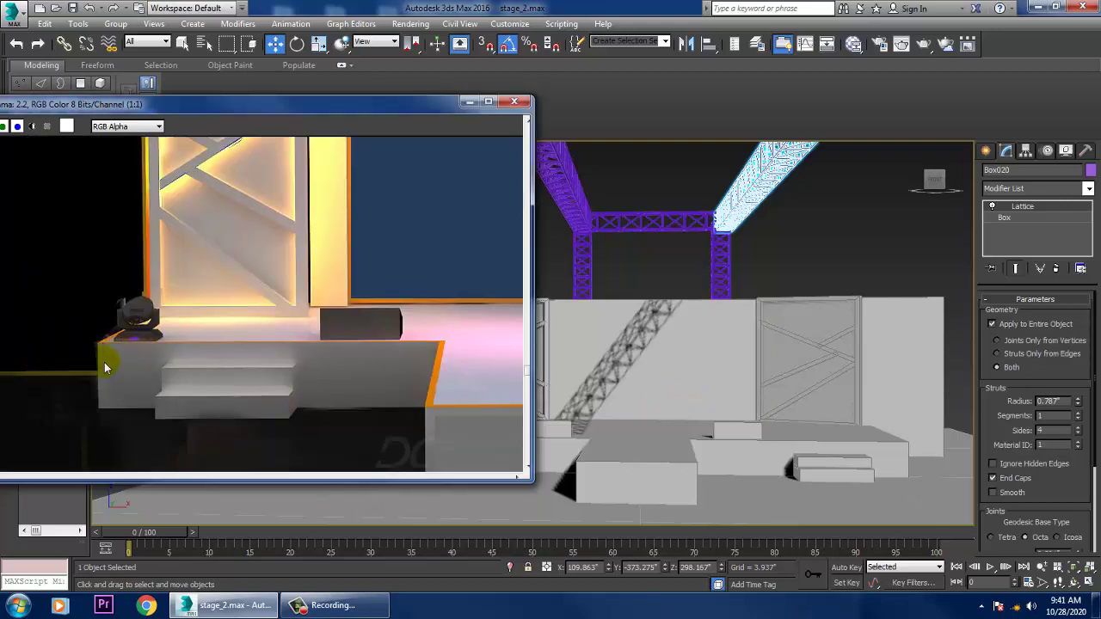
pyautogui.scroll(1, 140, 335)
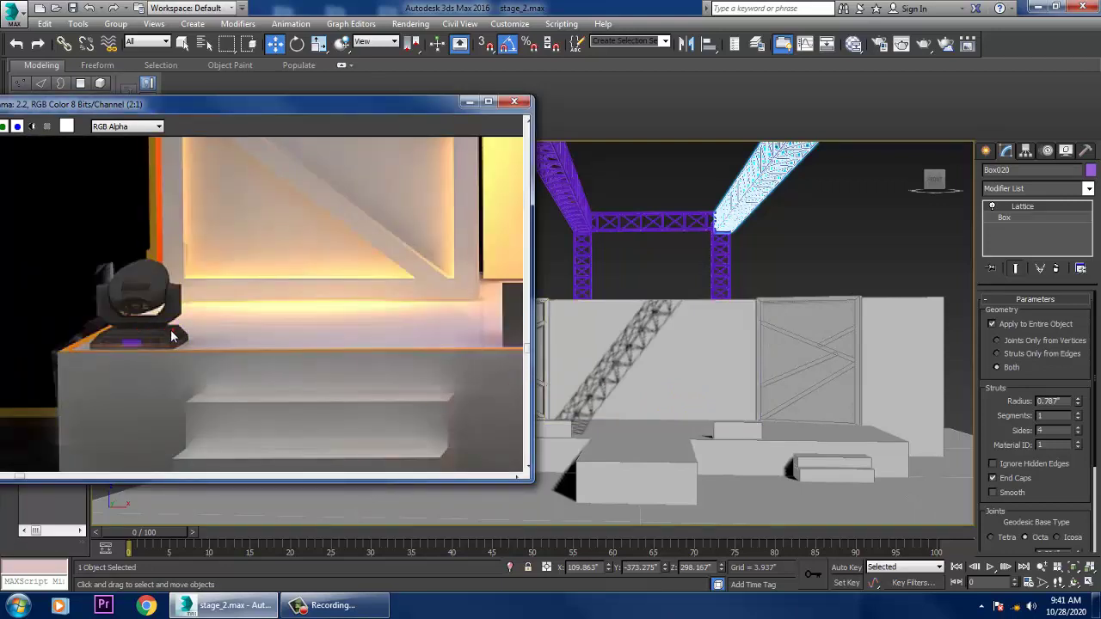
pyautogui.keyDown('ctrl'); pyautogui.click(172, 335); pyautogui.keyUp('ctrl')
# Create a box about 20.2" long, 34.6" wide and 6.2" high on the platform's top surface near its front corner
pyautogui.keyDown('alt'); pyautogui.moveTo(594, 369); pyautogui.dragTo(764, 371, button='middle'); pyautogui.keyUp('alt')
pyautogui.click(764, 372)
pyautogui.scroll(3, 764, 371)
pyautogui.click(986, 150)
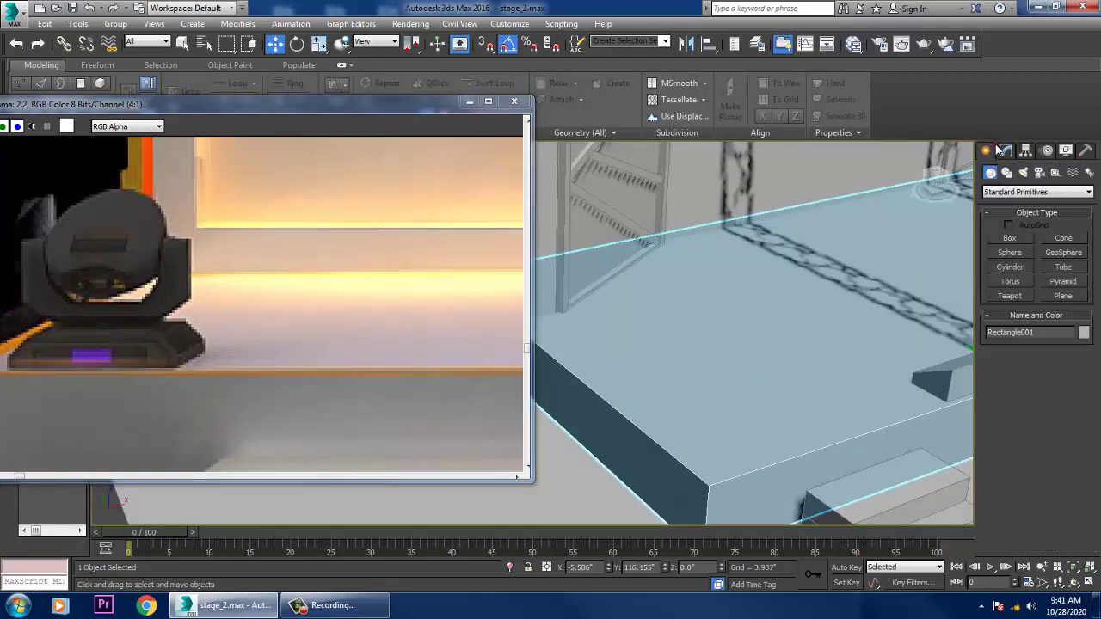
pyautogui.click(1012, 238)
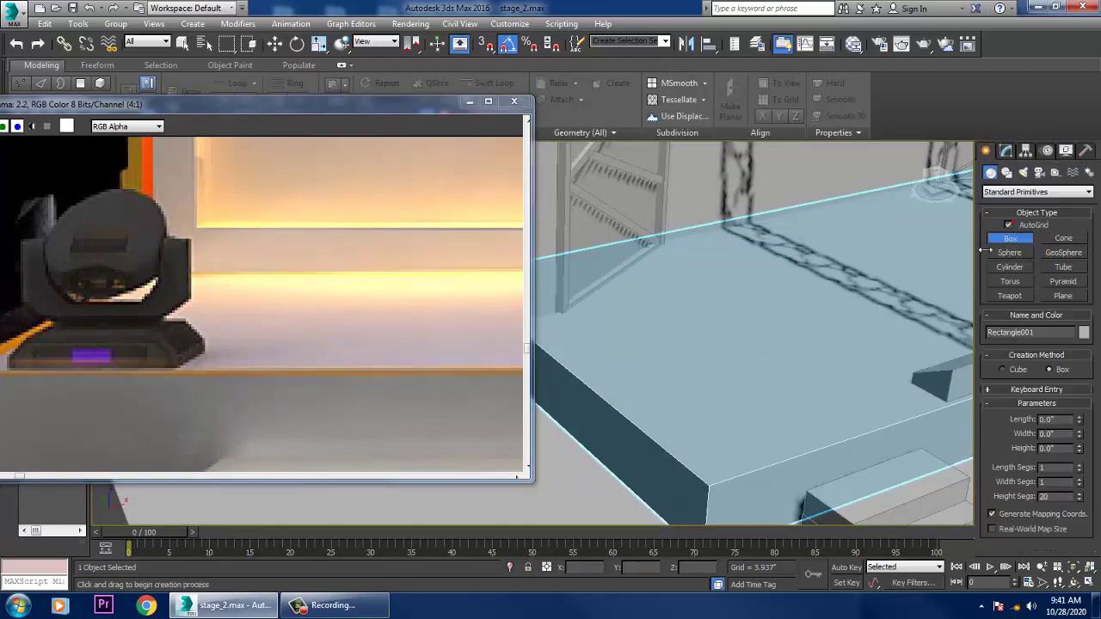
pyautogui.keyDown('alt'); pyautogui.moveTo(903, 292); pyautogui.dragTo(872, 362, button='middle'); pyautogui.keyUp('alt')
pyautogui.moveTo(804, 346); pyautogui.dragTo(797, 402)
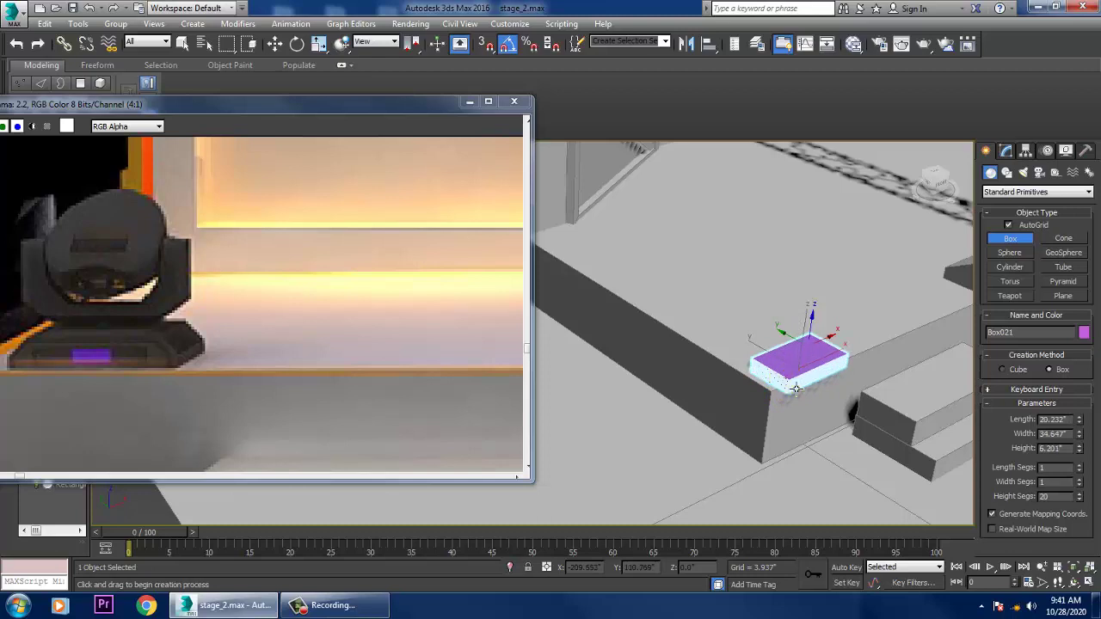
pyautogui.click(795, 389)
# Move the new box back along Y from the platform edge to about Y 82.9"
pyautogui.press('w')
pyautogui.keyDown('alt'); pyautogui.moveTo(796, 389); pyautogui.dragTo(830, 394, button='middle'); pyautogui.keyUp('alt')
pyautogui.scroll(4, 787, 370)
pyautogui.moveTo(761, 366); pyautogui.dragTo(731, 354)
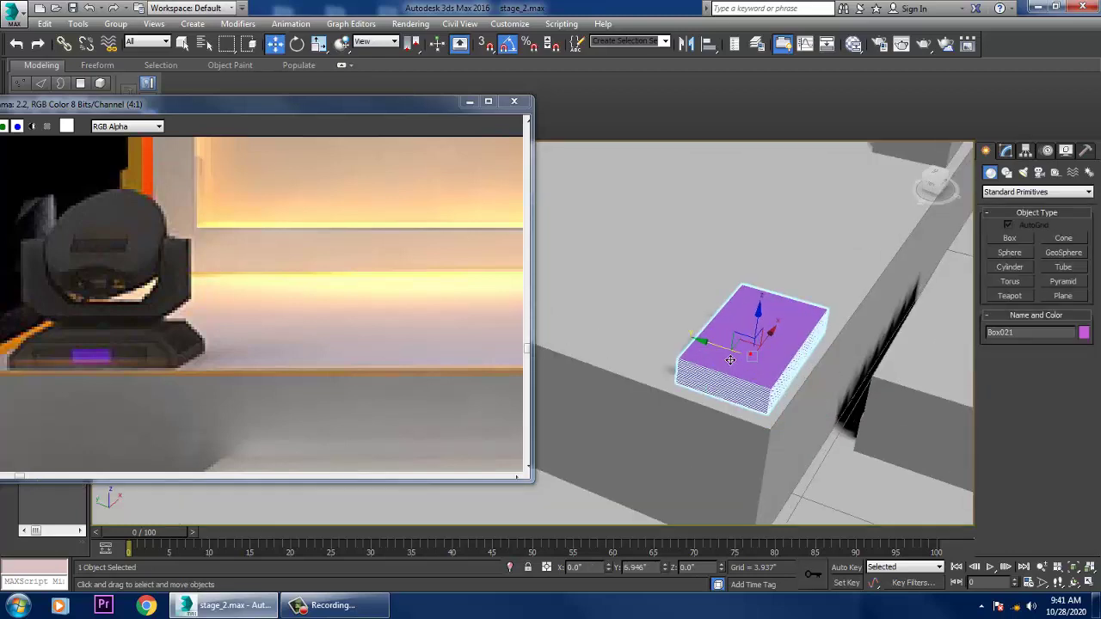
# Flatten the box by scaling it to about 47% along Z, and reduce its height segments to 1
pyautogui.click(1006, 151)
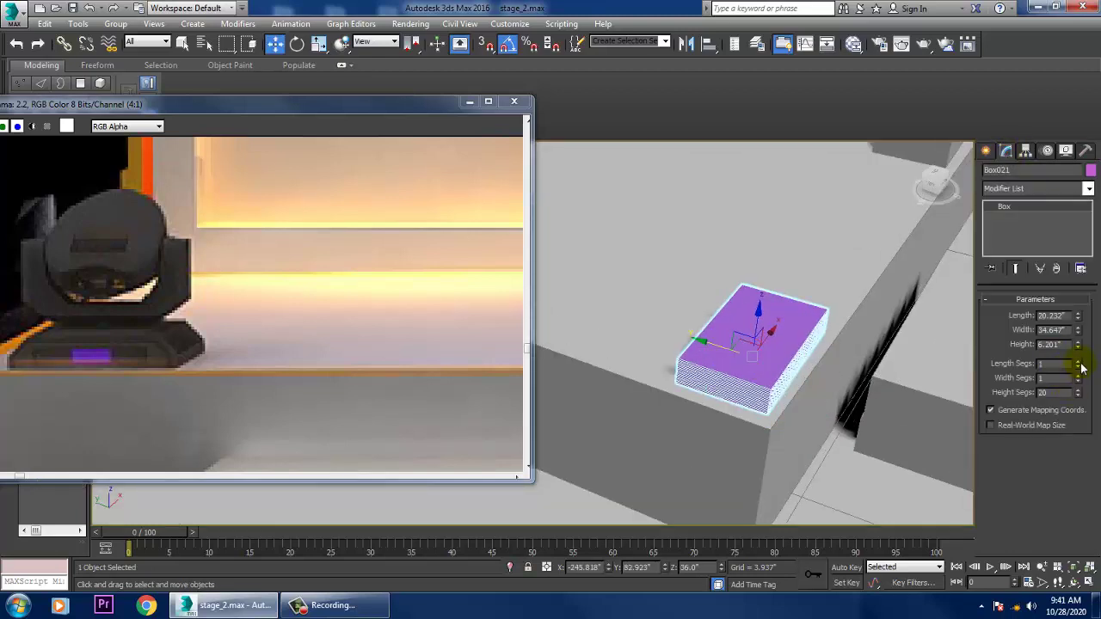
pyautogui.moveTo(1078, 397); pyautogui.dragTo(1095, 416)
pyautogui.keyDown('alt'); pyautogui.moveTo(851, 338); pyautogui.dragTo(789, 324, button='middle'); pyautogui.keyUp('alt')
pyautogui.press('r')
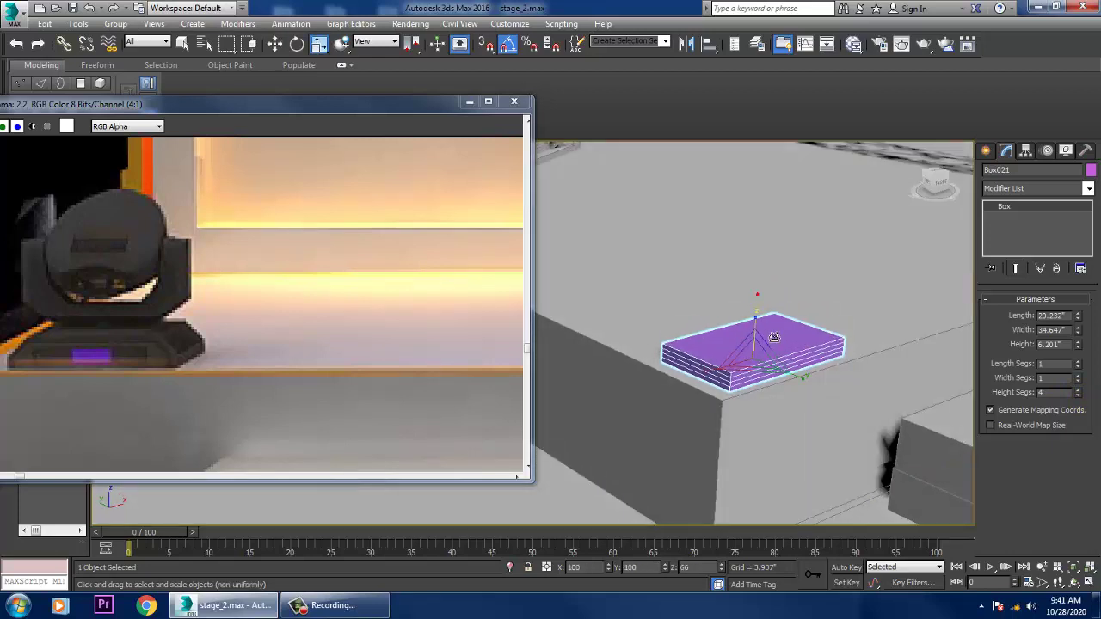
pyautogui.moveTo(778, 357); pyautogui.dragTo(778, 359)
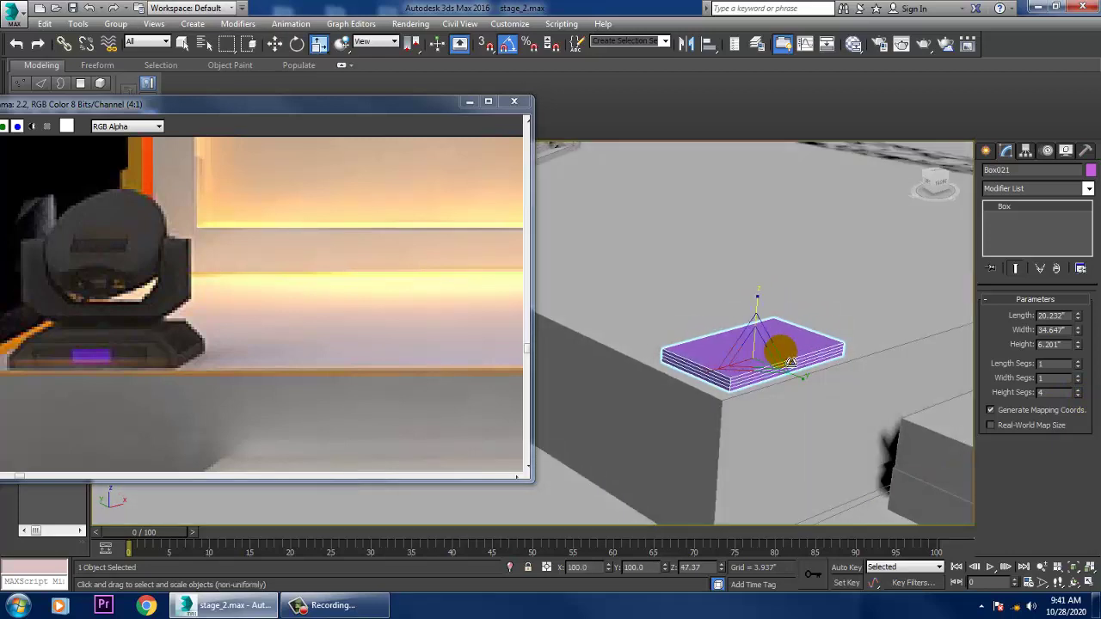
pyautogui.keyDown('alt'); pyautogui.moveTo(879, 356); pyautogui.dragTo(864, 351, button='middle'); pyautogui.keyUp('alt')
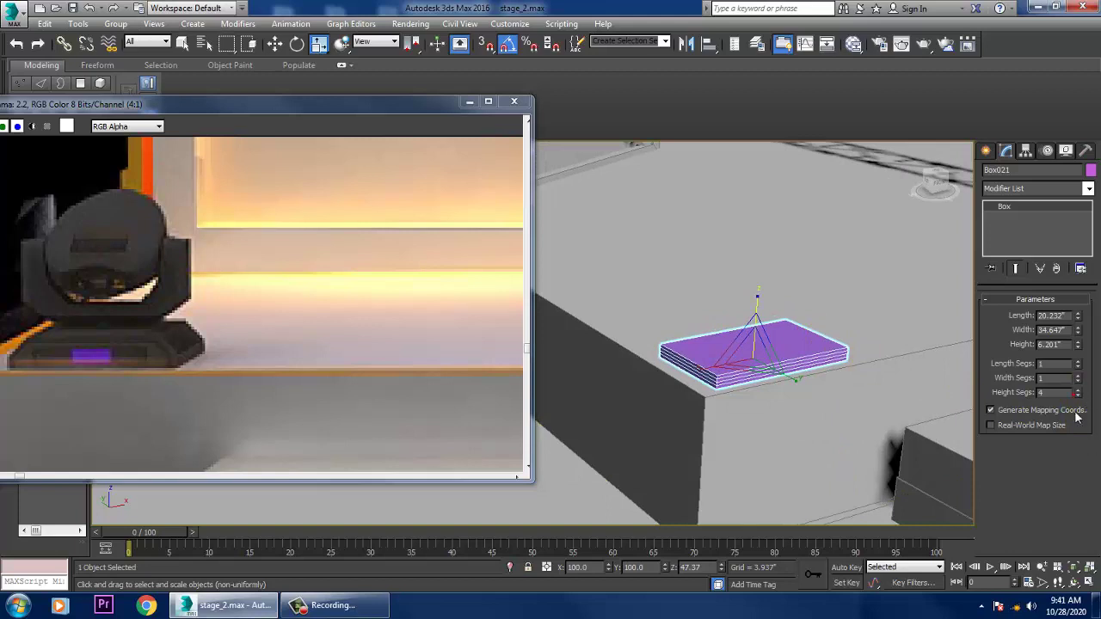
pyautogui.moveTo(1074, 402); pyautogui.dragTo(1074, 411)
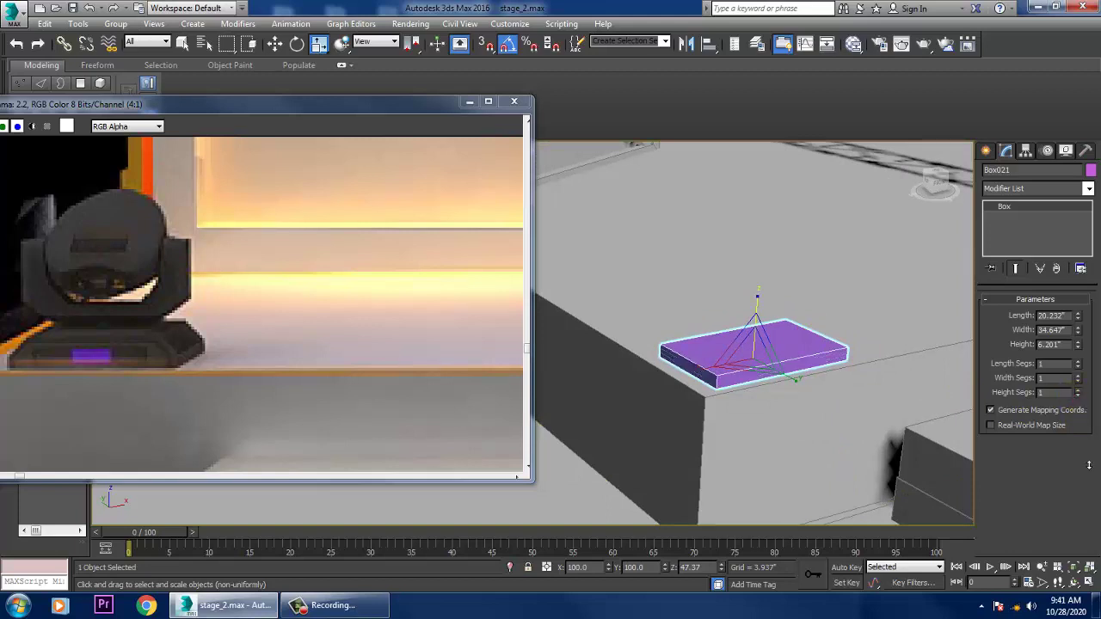
# Convert the flattened box to an editable poly
pyautogui.press('w')
pyautogui.rightClick(710, 347)
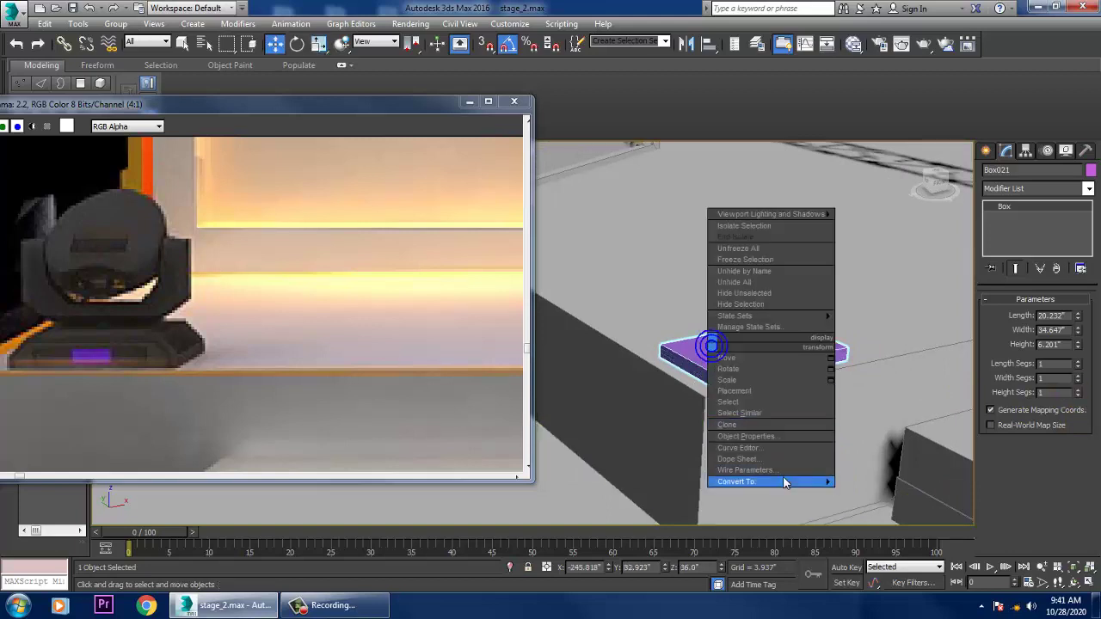
pyautogui.moveTo(774, 481)
pyautogui.click(899, 495)
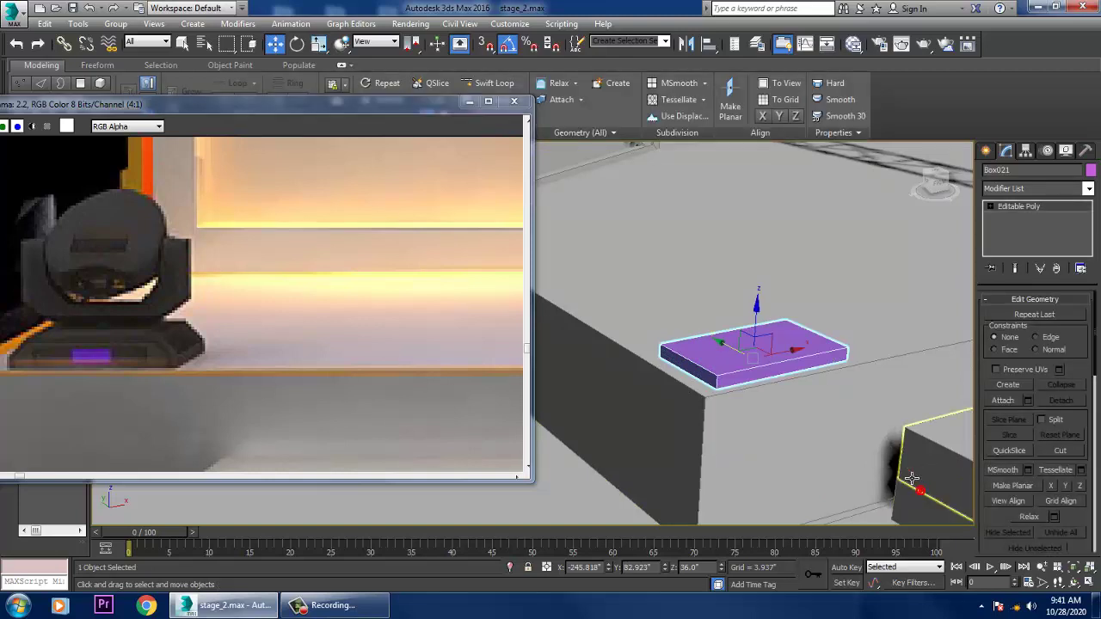
# Extrude the top polygon of the box by about 9.39"
pyautogui.press('4')
pyautogui.click(729, 345)
pyautogui.keyDown('alt'); pyautogui.moveTo(839, 355); pyautogui.dragTo(839, 358, button='middle'); pyautogui.keyUp('alt')
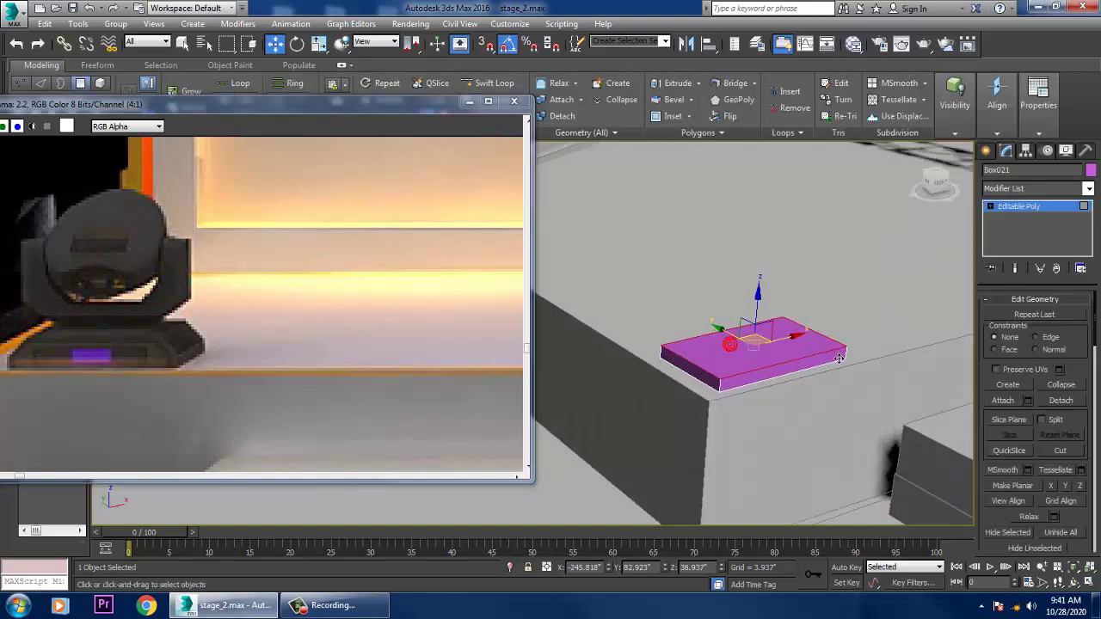
pyautogui.moveTo(1008, 531); pyautogui.dragTo(1035, 376)
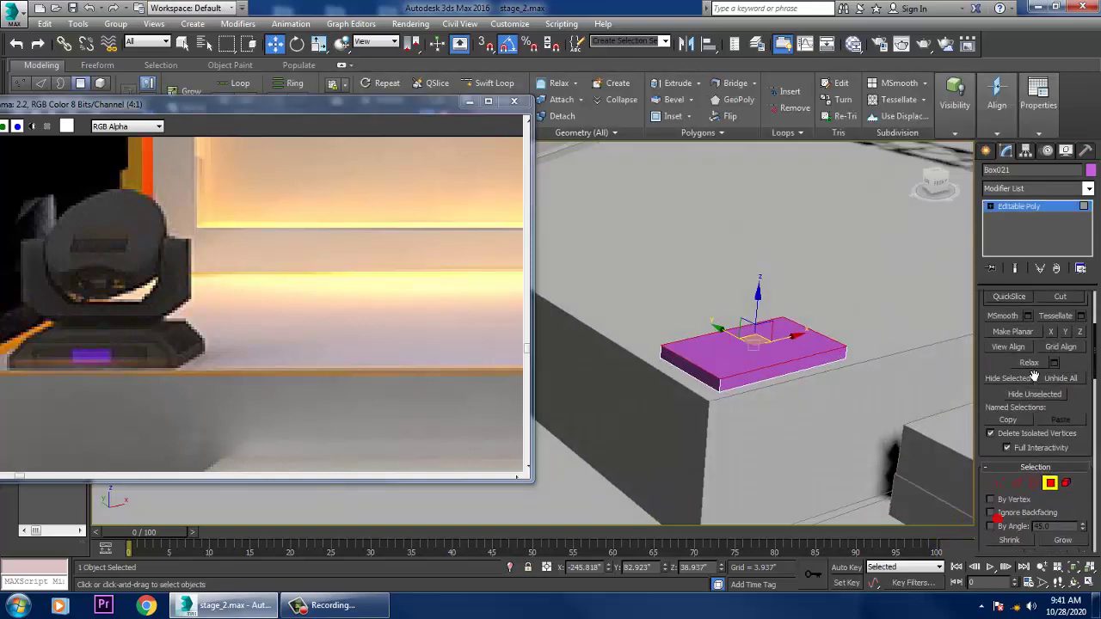
pyautogui.scroll(-5, 1057, 489)
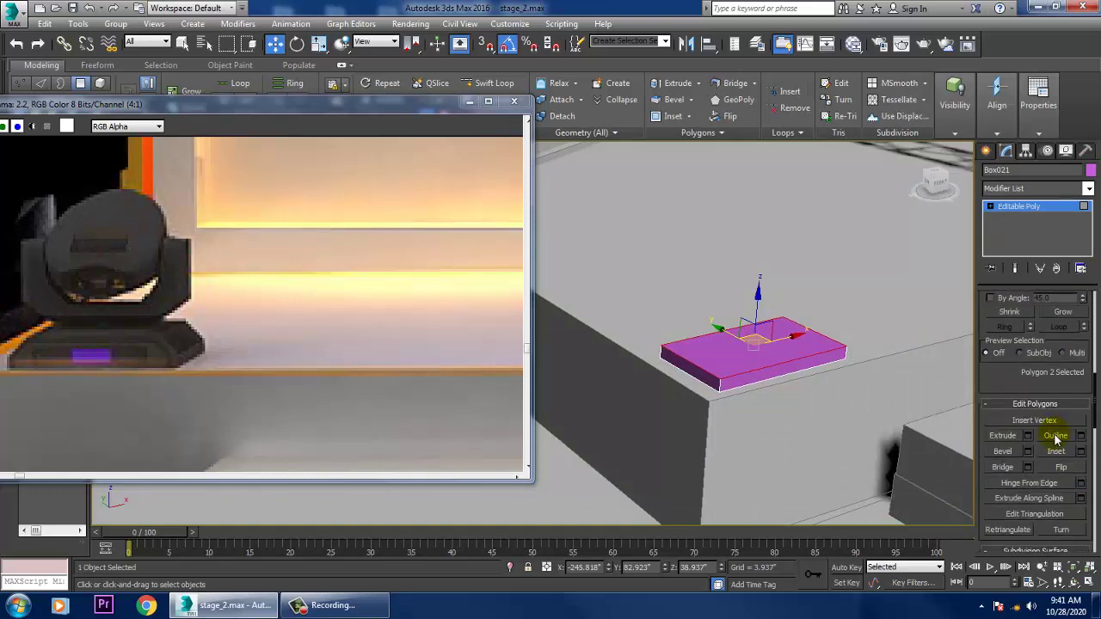
pyautogui.click(1029, 436)
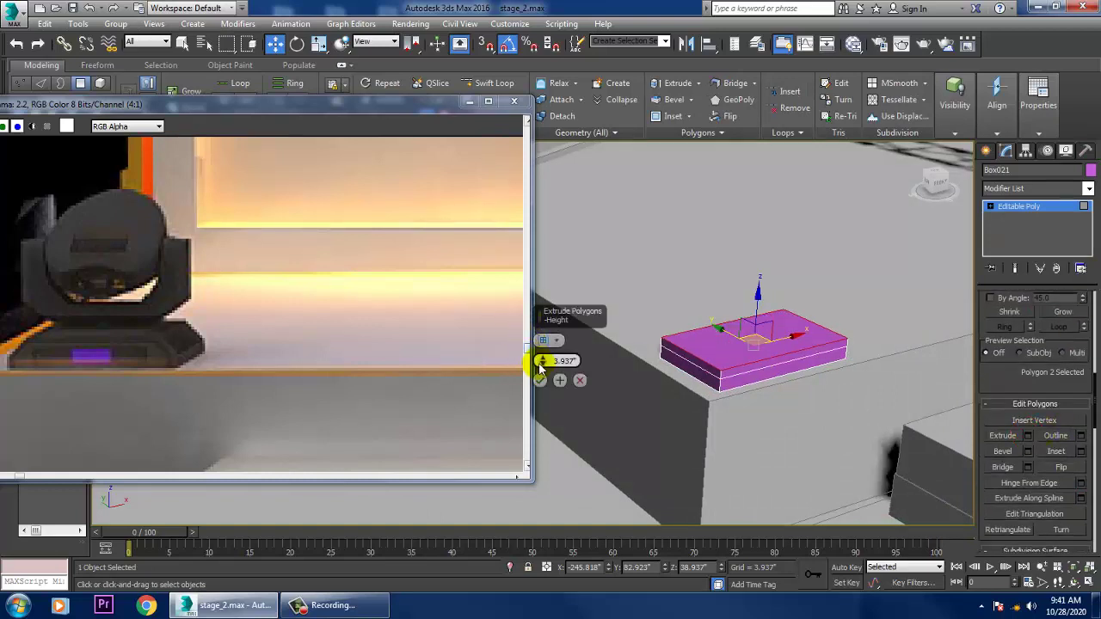
pyautogui.moveTo(545, 358); pyautogui.dragTo(539, 290)
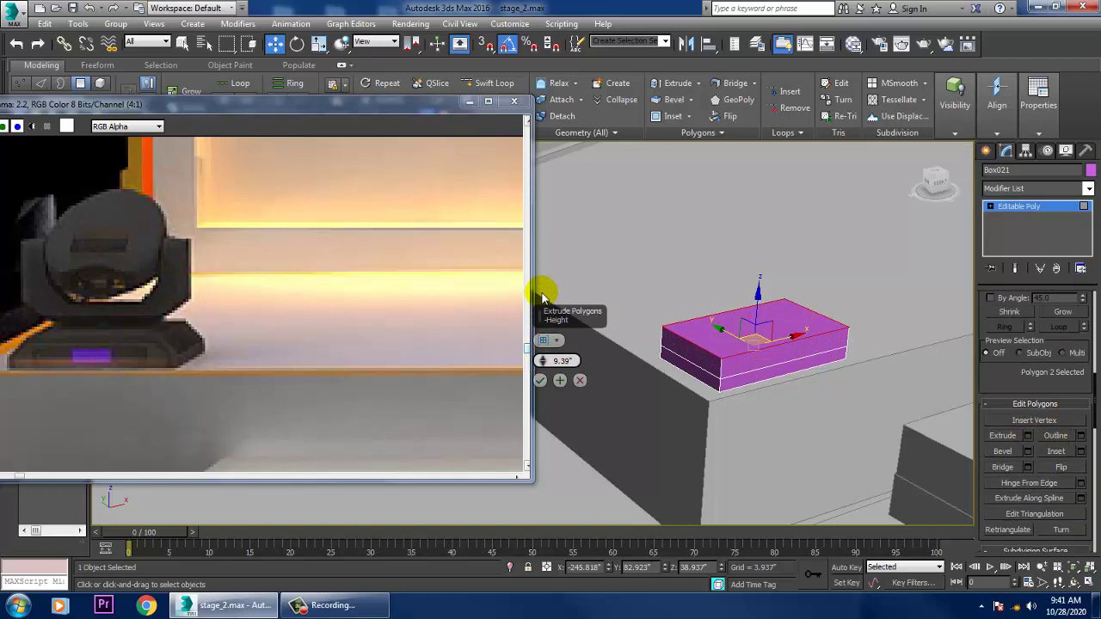
pyautogui.click(540, 380)
# Scale the extruded top polygon inward to taper the light's base, and show the base close up in the Front view
pyautogui.press('r')
pyautogui.keyDown('alt'); pyautogui.moveTo(734, 339); pyautogui.dragTo(735, 368, button='middle'); pyautogui.keyUp('alt')
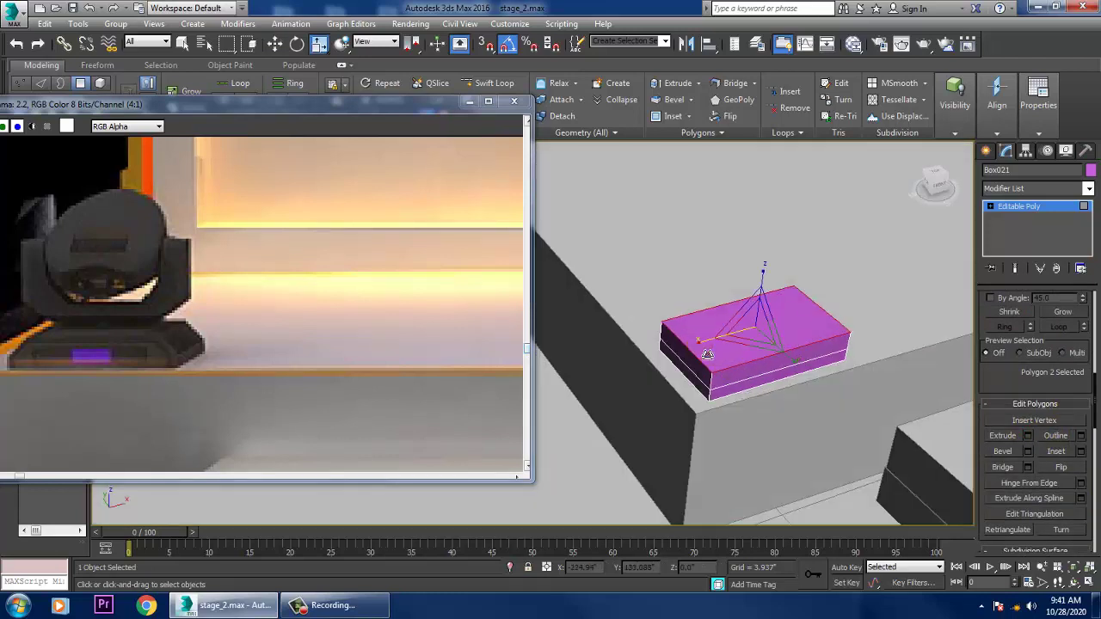
pyautogui.moveTo(707, 349); pyautogui.dragTo(730, 348)
pyautogui.press('w')
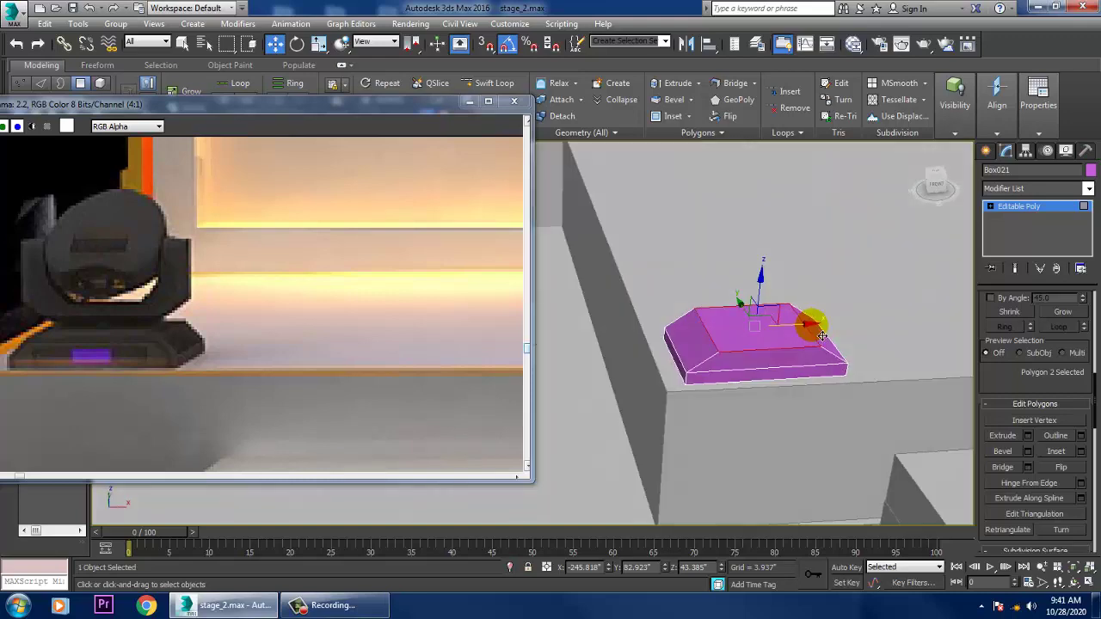
pyautogui.hotkey('alt', 'w')
pyautogui.hotkey('alt', 'w')
pyautogui.scroll(10, 786, 197)
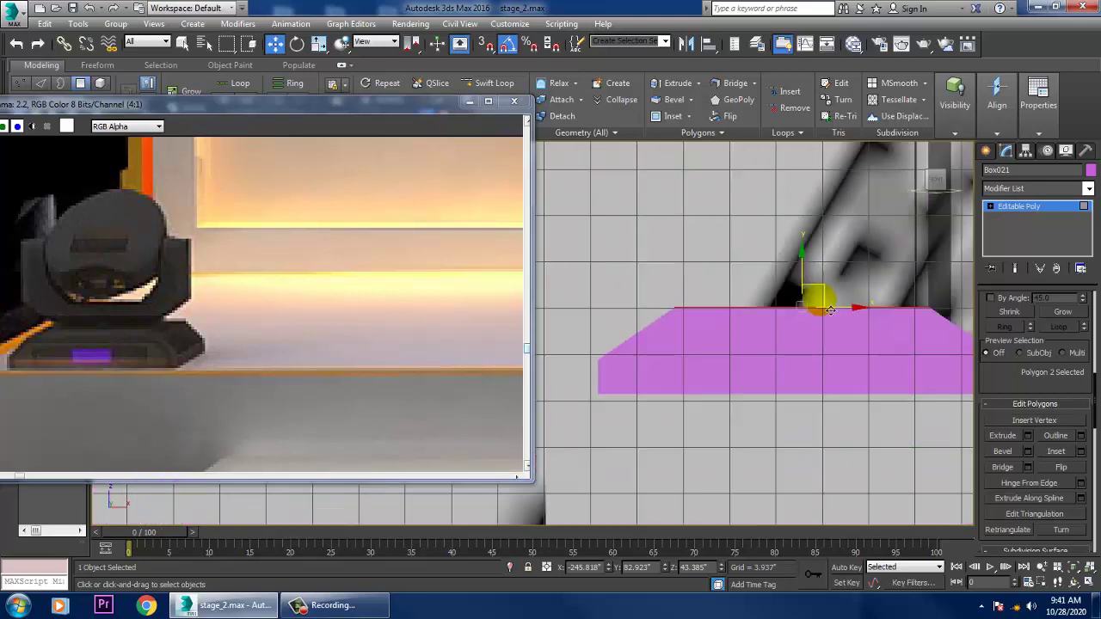
pyautogui.scroll(2, 752, 338)
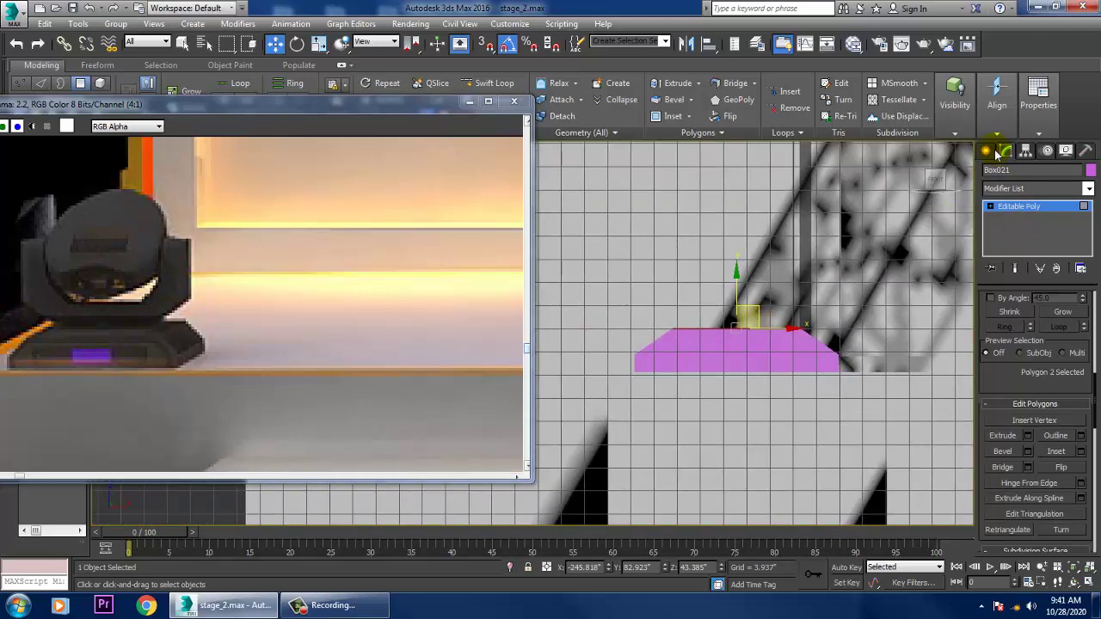
pyautogui.click(989, 151)
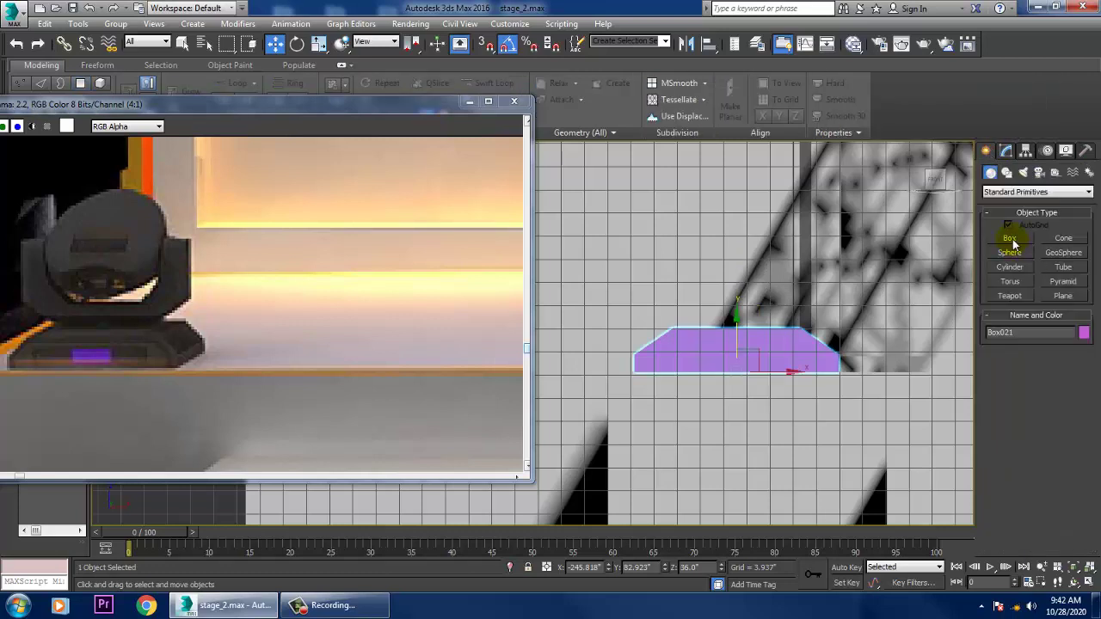
pyautogui.click(1011, 240)
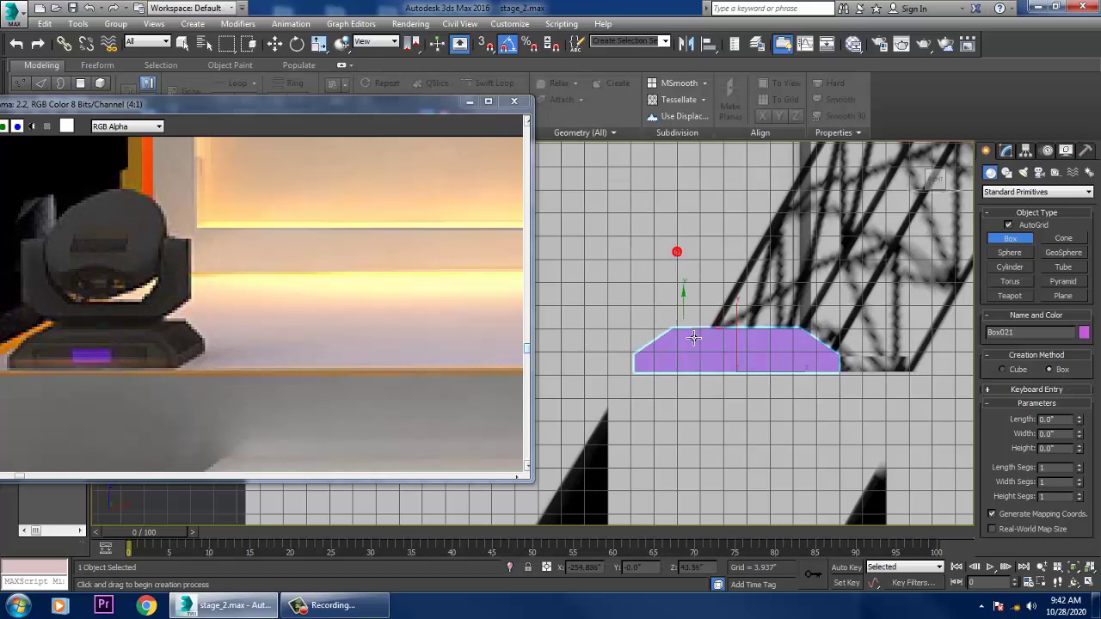
pyautogui.rightClick(803, 339)
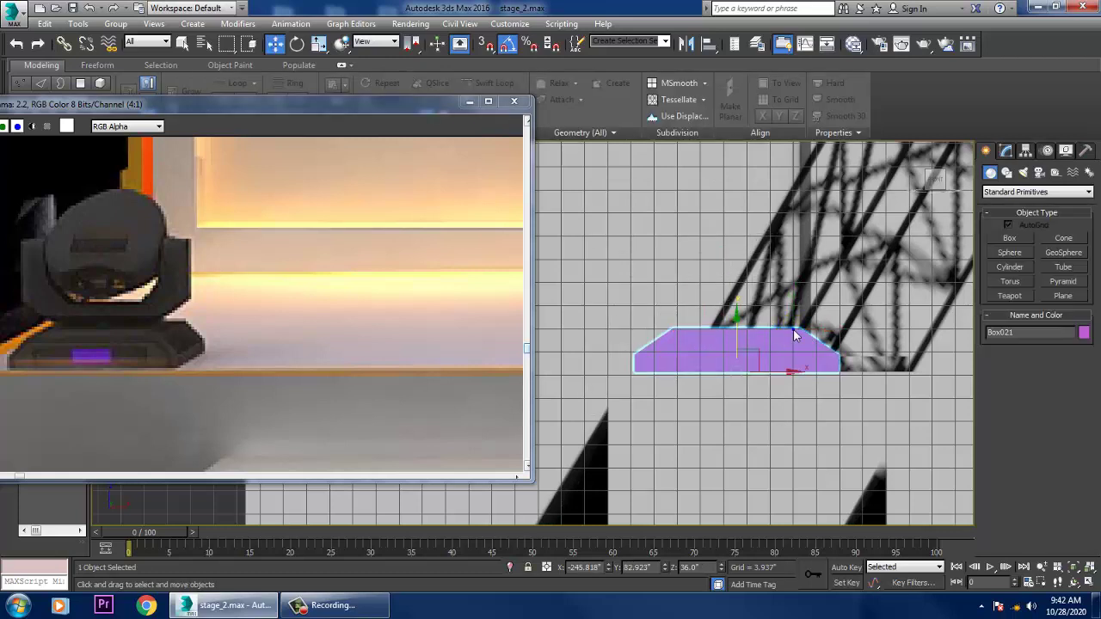
# In wireframe display, draw an open U-shaped line about 21.5" wide with straight corners, resting on top of the tapered base
pyautogui.click(1009, 177)
pyautogui.click(1007, 173)
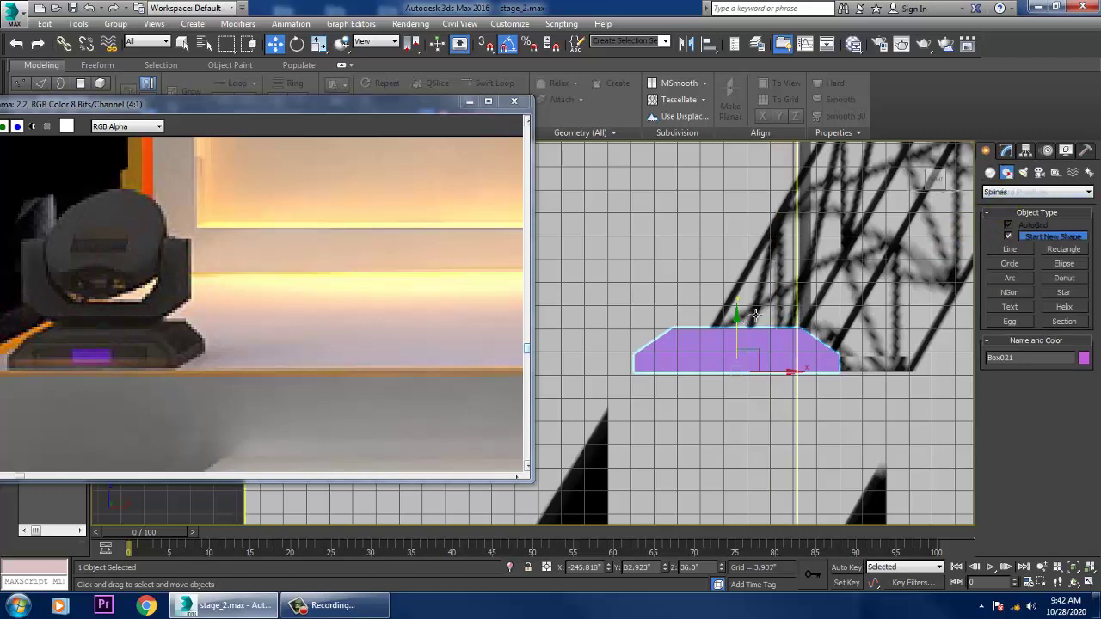
pyautogui.press('F3')
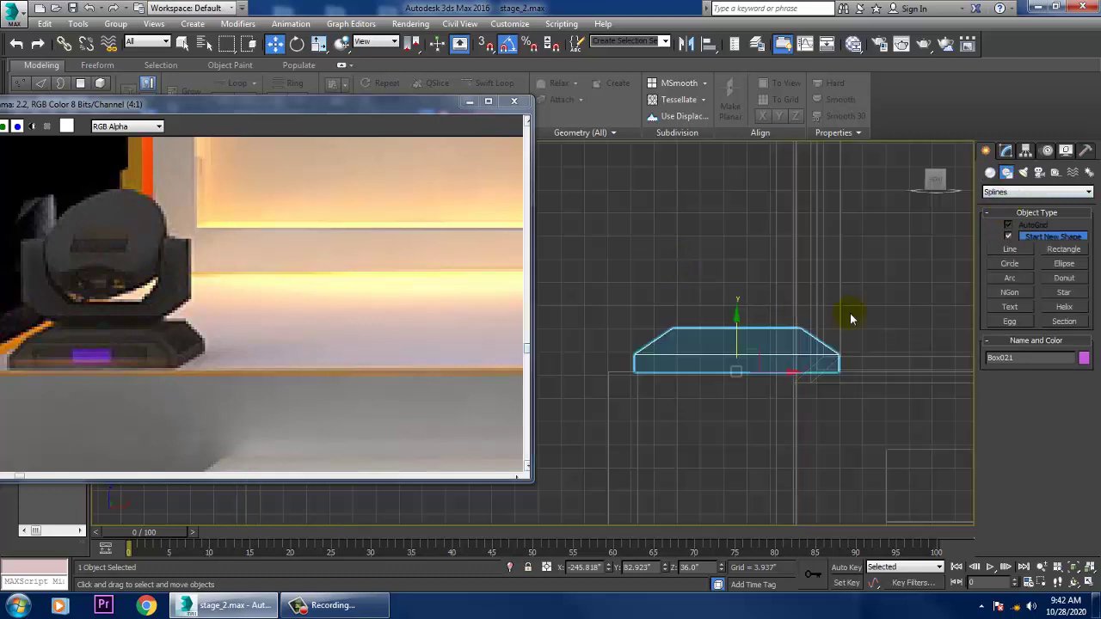
pyautogui.click(1002, 250)
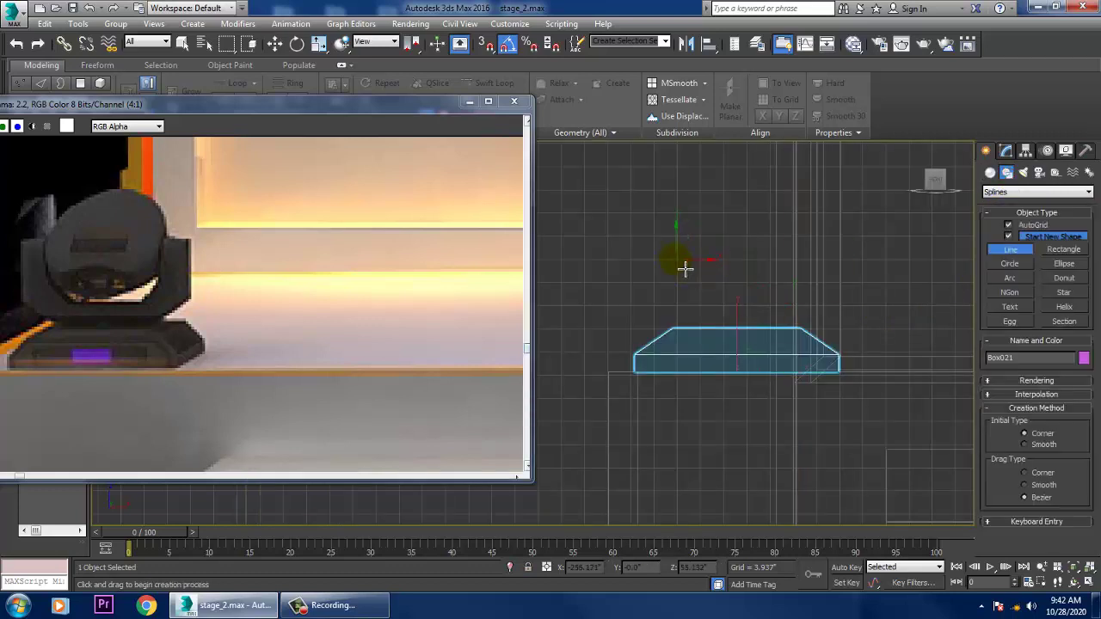
pyautogui.click(681, 262)
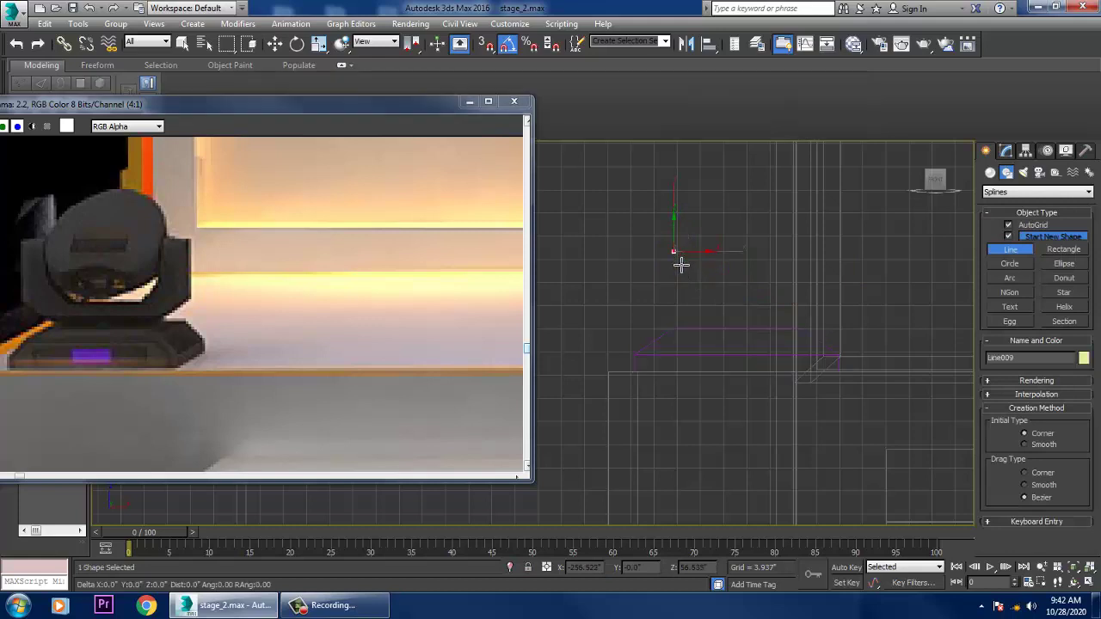
pyautogui.click(691, 344)
pyautogui.click(809, 338)
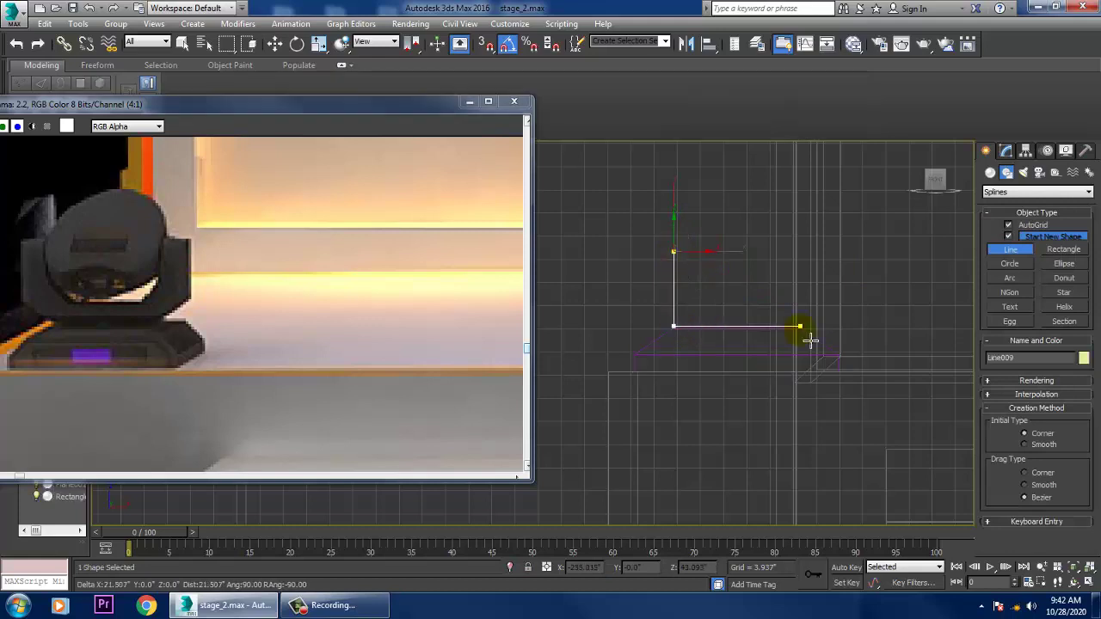
pyautogui.click(809, 258)
pyautogui.press('w')
# Raise the end vertex of the U-shaped line's shorter arm slightly to bring it closer to the other arm's height
pyautogui.press('1')
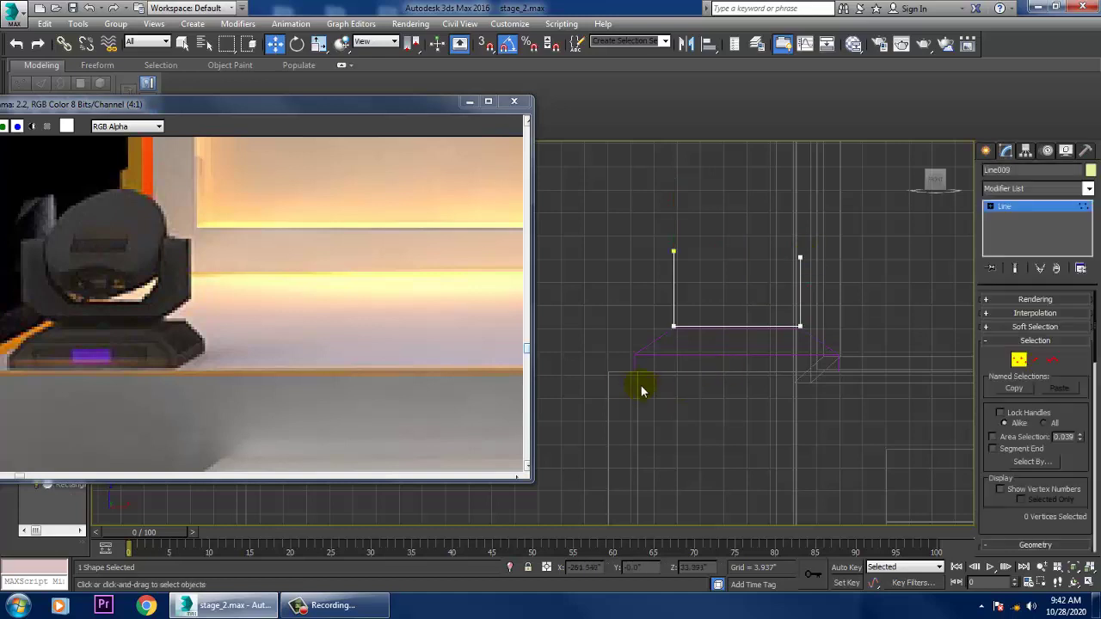
pyautogui.click(802, 258)
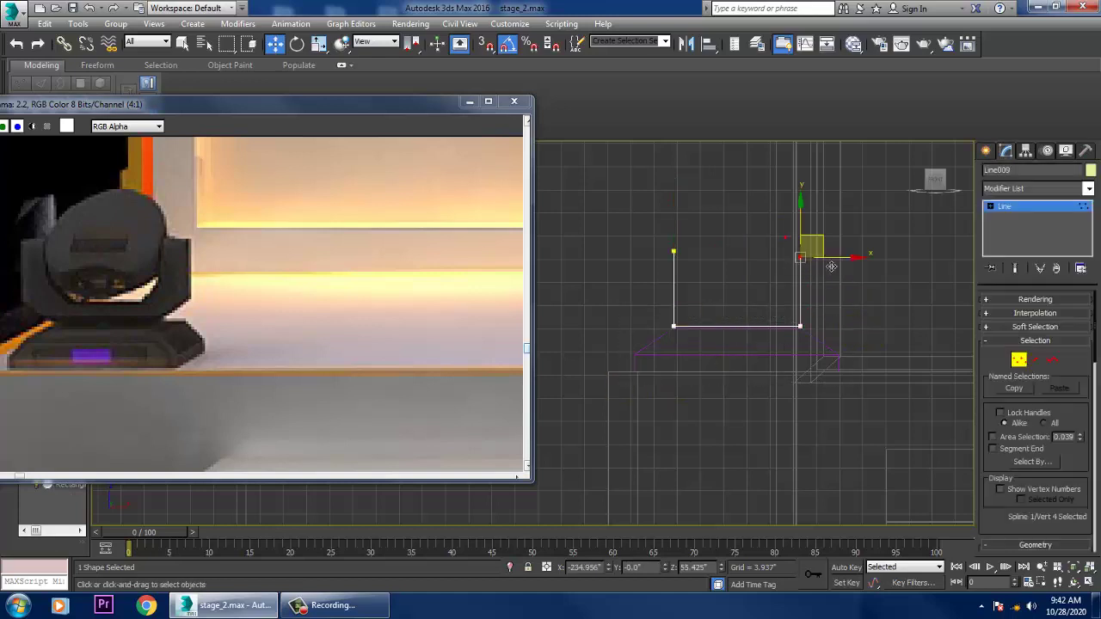
pyautogui.moveTo(800, 224); pyautogui.dragTo(800, 222)
# Chamfer the two bottom corner vertices of the U-shaped line into equal diagonal cuts
pyautogui.moveTo(630, 309); pyautogui.dragTo(847, 383)
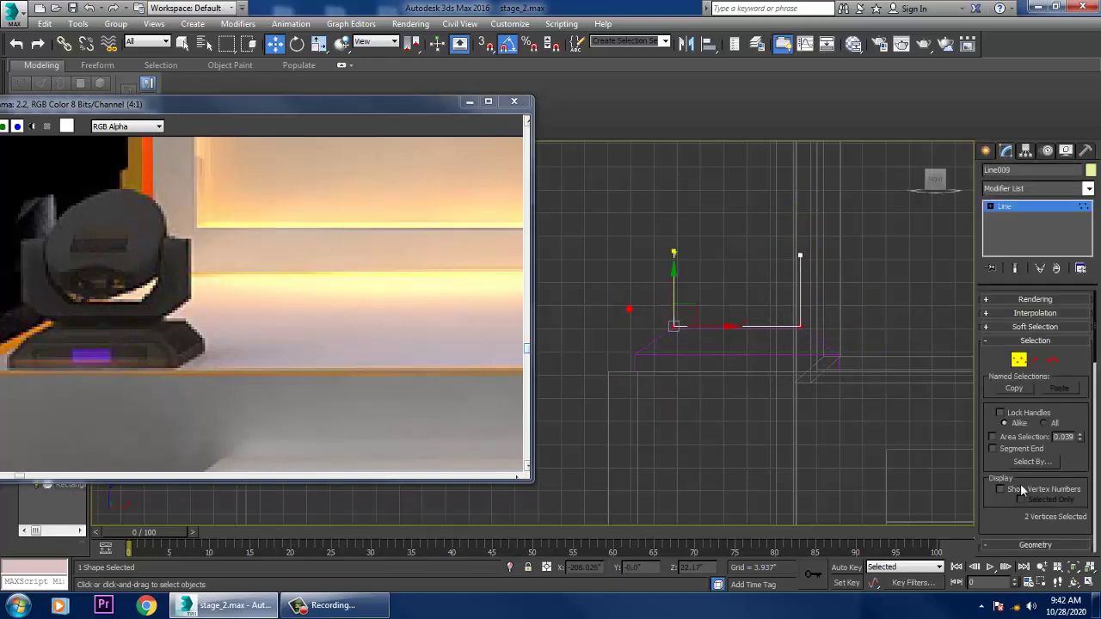
pyautogui.moveTo(1010, 518); pyautogui.dragTo(1018, 122)
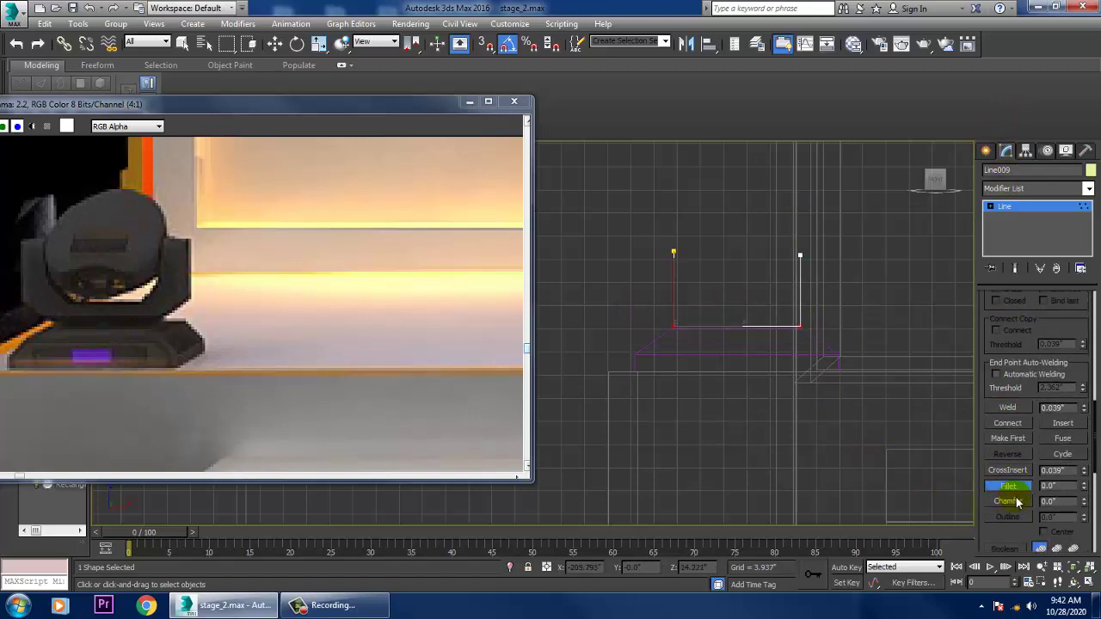
pyautogui.click(1015, 501)
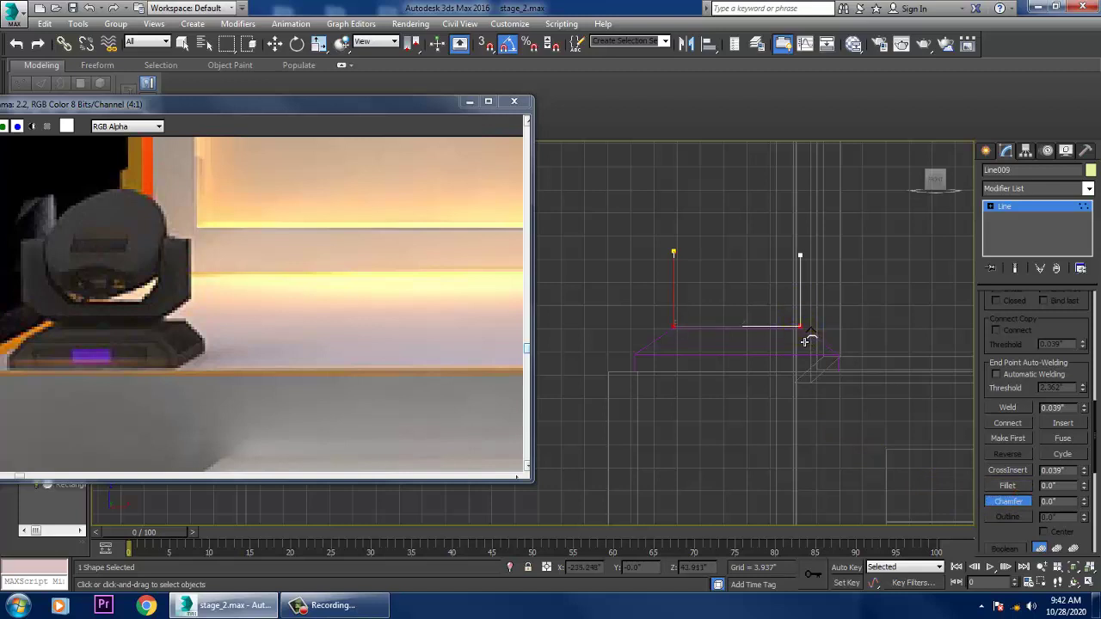
pyautogui.press('w')
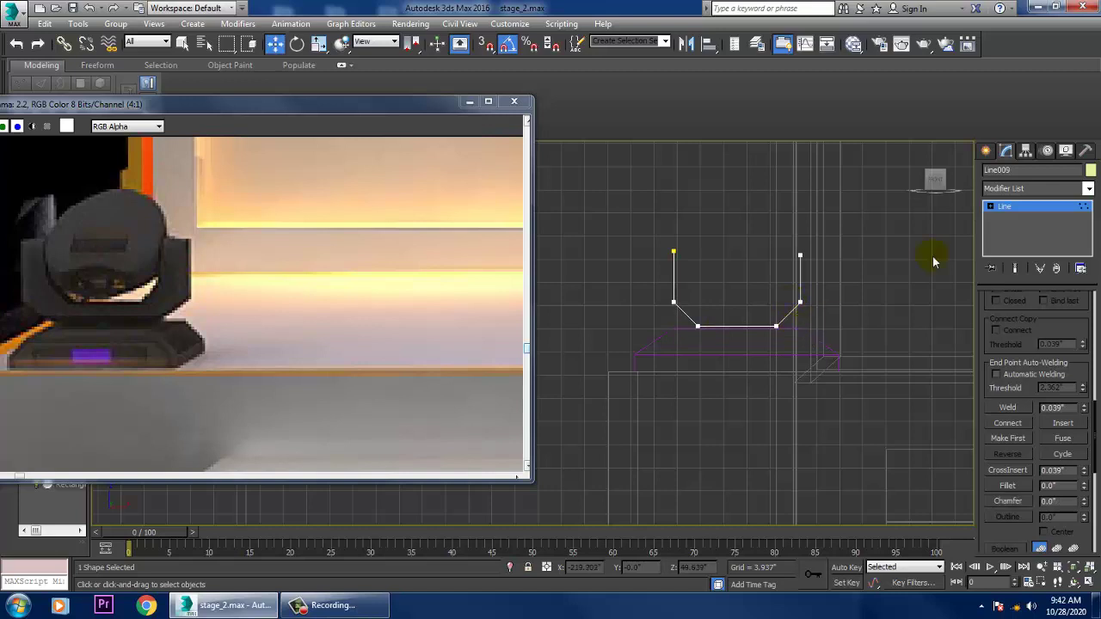
# Make the U-shaped line display in the viewport with a rectangular section, length 3.189" and width 4.252"
pyautogui.scroll(5, 1049, 353)
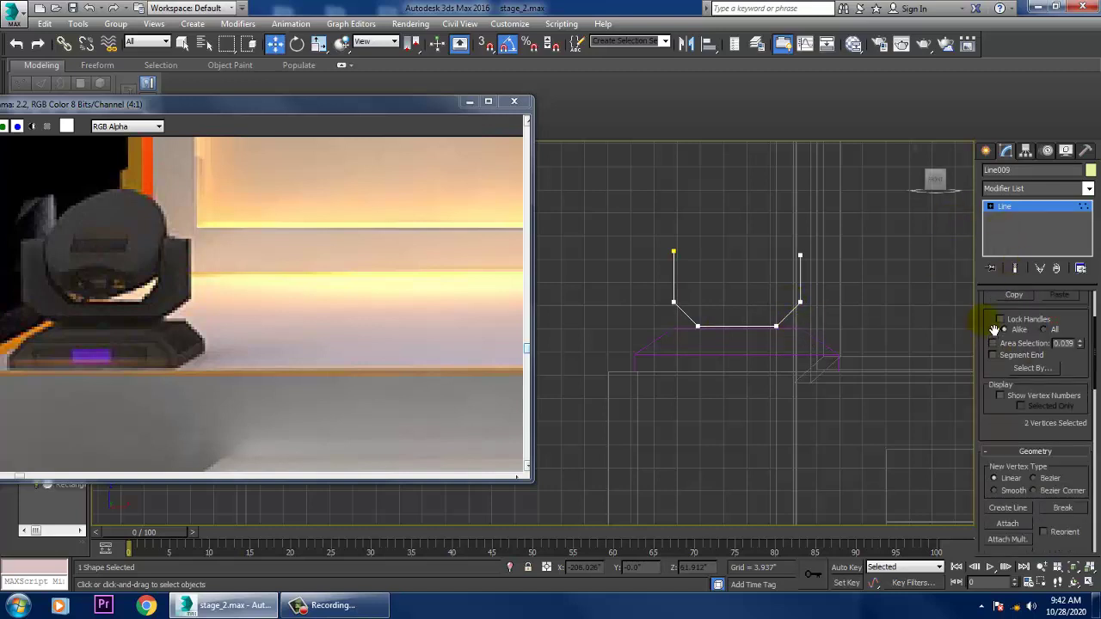
pyautogui.scroll(4, 989, 340)
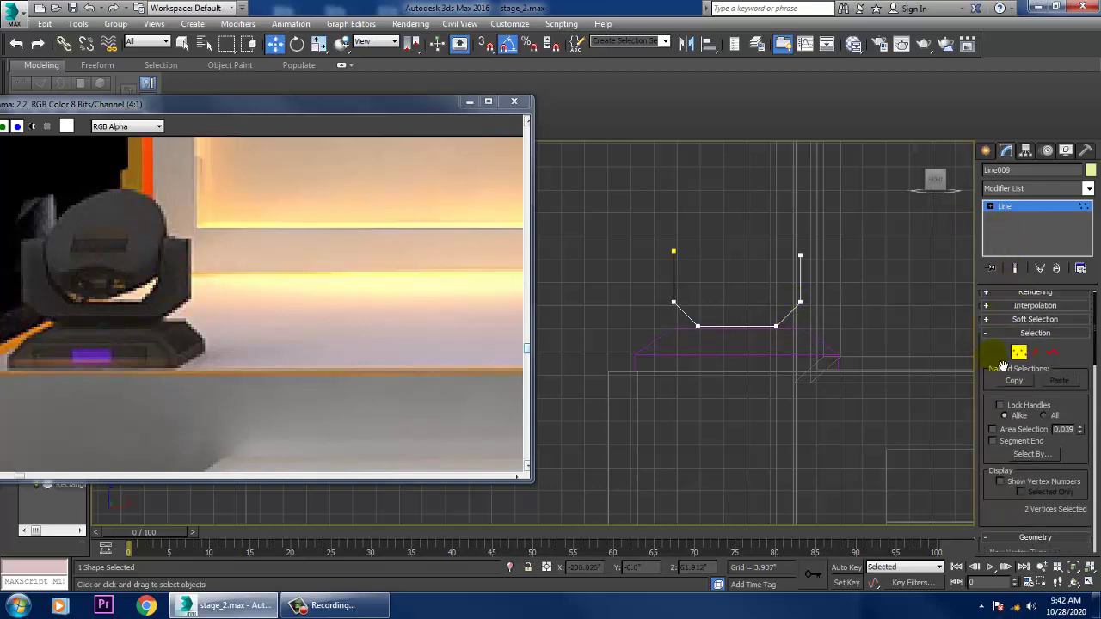
pyautogui.scroll(1, 1007, 336)
pyautogui.click(1023, 299)
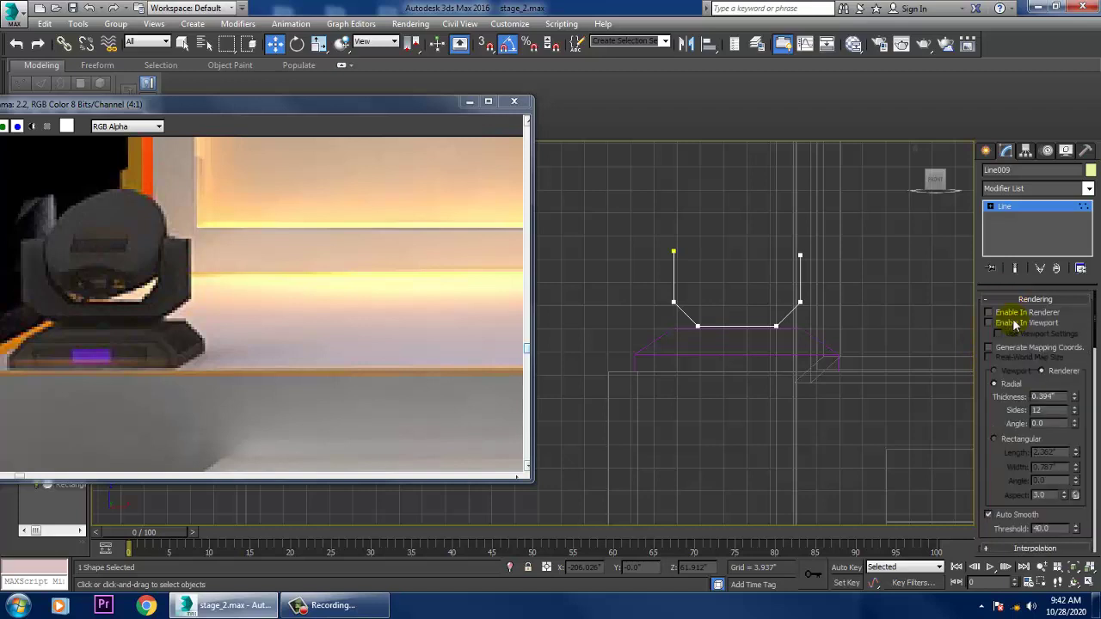
pyautogui.click(1015, 323)
pyautogui.click(1011, 442)
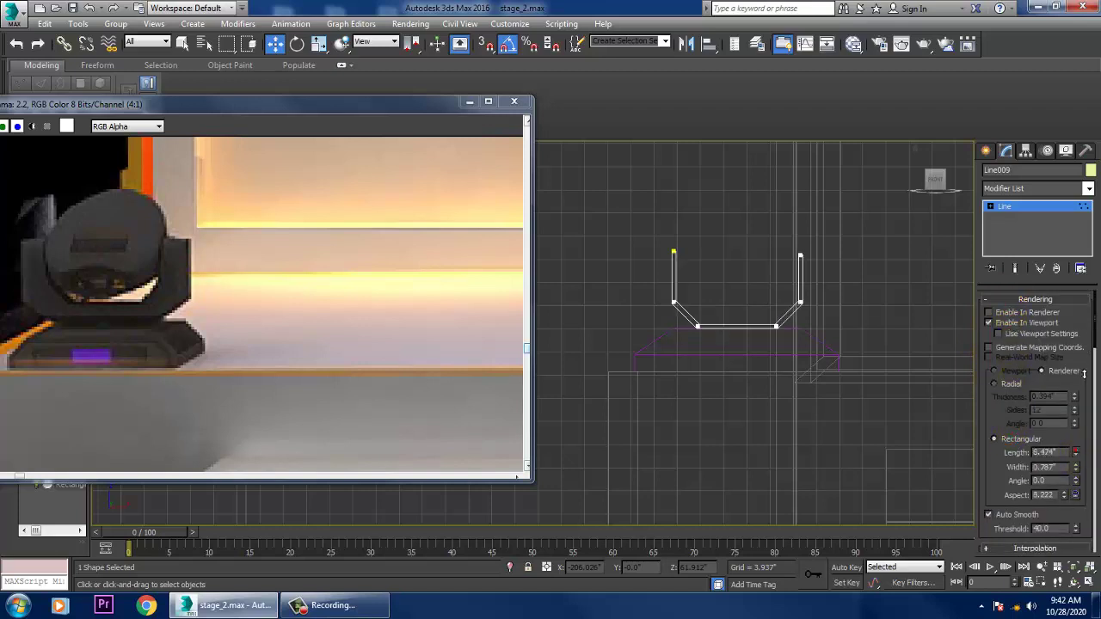
pyautogui.moveTo(1079, 472); pyautogui.dragTo(1065, 175)
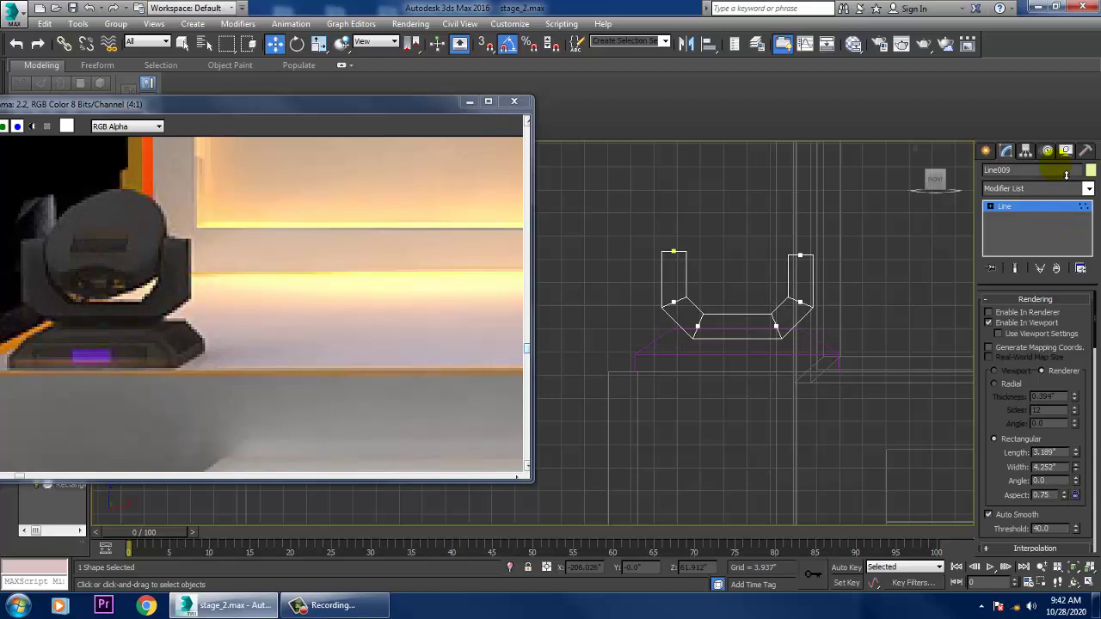
# Convert the U-shaped bracket to an Editable Poly and lower its inner bottom vertices slightly to thin the crossbar
pyautogui.rightClick(772, 320)
pyautogui.moveTo(843, 450)
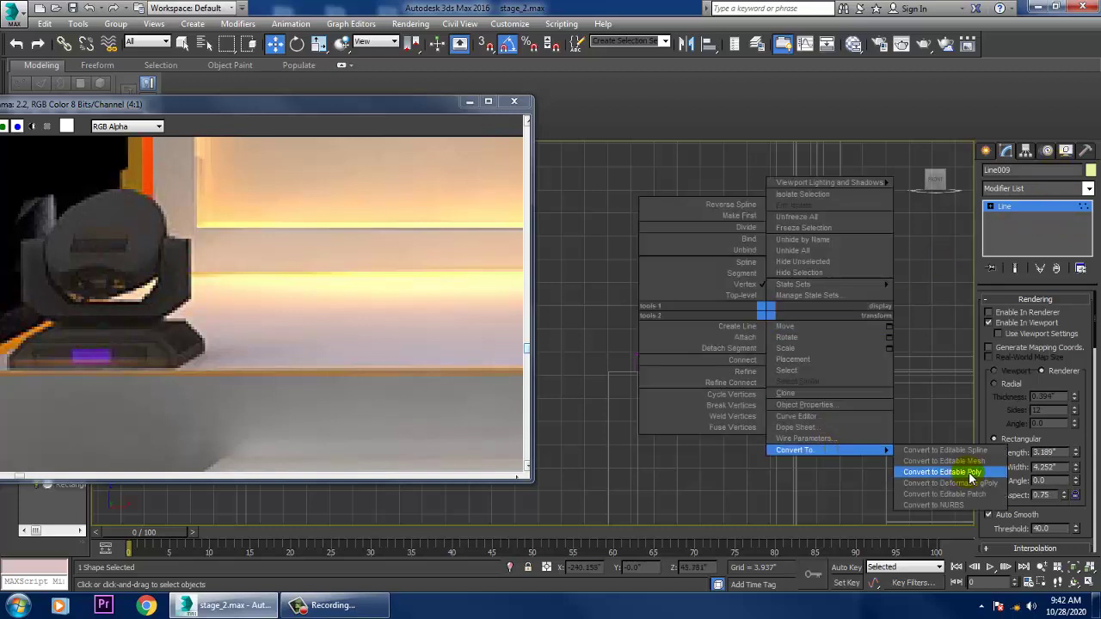
pyautogui.click(904, 474)
pyautogui.scroll(2, 818, 382)
pyautogui.press('1')
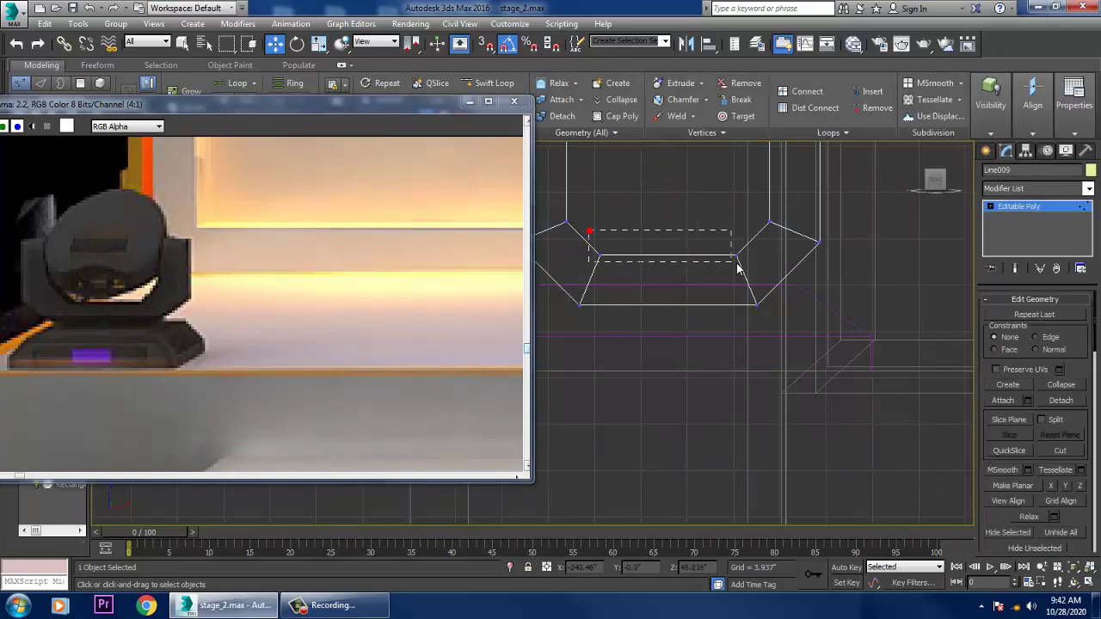
pyautogui.moveTo(737, 268); pyautogui.dragTo(738, 266)
pyautogui.moveTo(669, 220); pyautogui.dragTo(670, 236)
# In the Perspective view, leave vertex editing and move the whole bracket back along Y over the light's purple base
pyautogui.press('p')
pyautogui.keyDown('alt'); pyautogui.moveTo(835, 365); pyautogui.dragTo(827, 355, button='middle'); pyautogui.keyUp('alt')
pyautogui.scroll(-5, 836, 362)
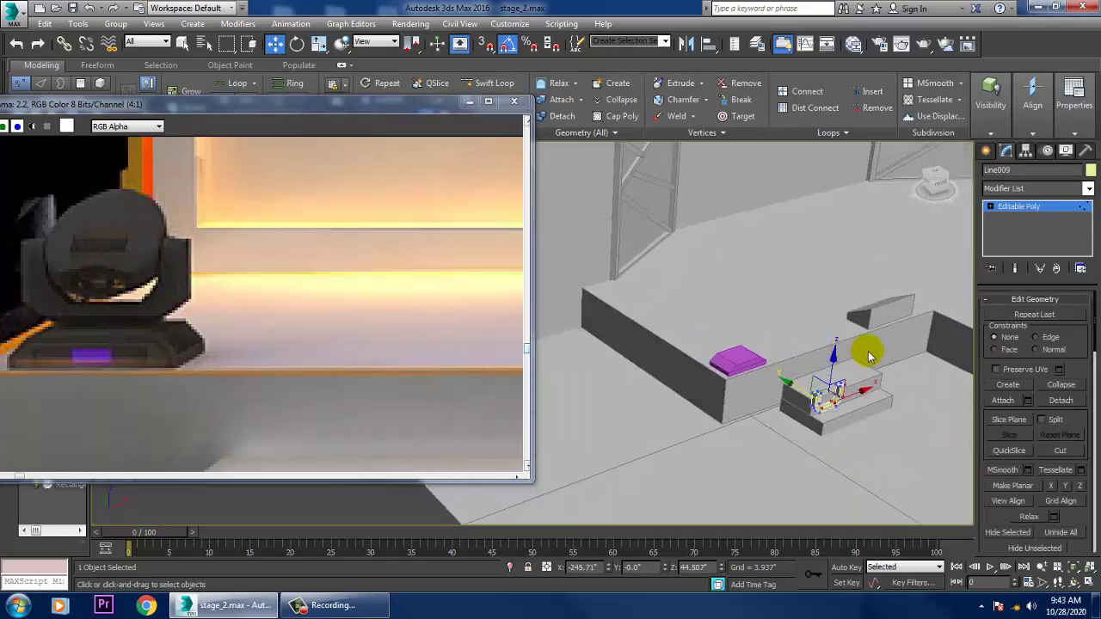
pyautogui.click(1033, 208)
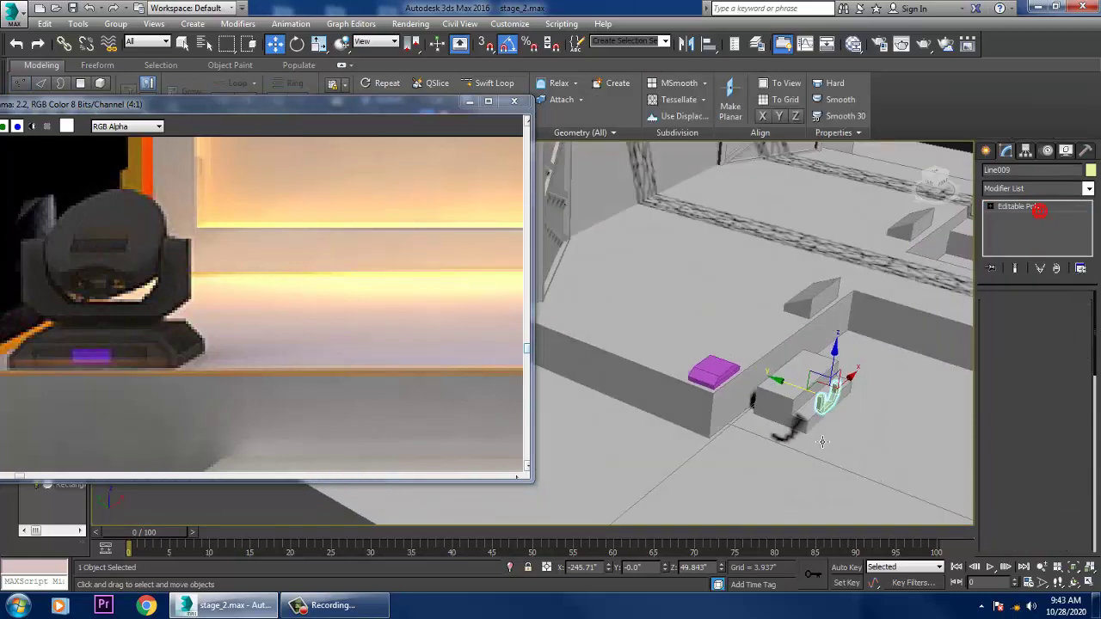
pyautogui.moveTo(714, 376); pyautogui.dragTo(684, 370)
pyautogui.press('z')
pyautogui.scroll(-2, 731, 400)
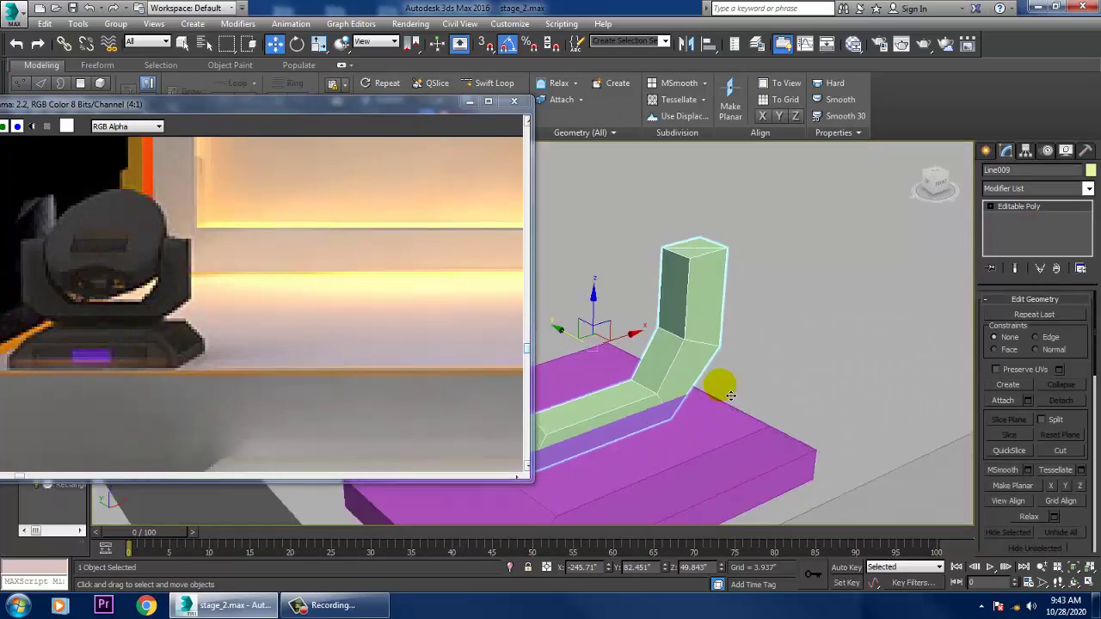
# Turn off angle snap and raise the bracket by about 1.4" so it rests on top of the base
pyautogui.press('e')
pyautogui.keyDown('alt'); pyautogui.moveTo(728, 393); pyautogui.dragTo(755, 305, button='middle'); pyautogui.keyUp('alt')
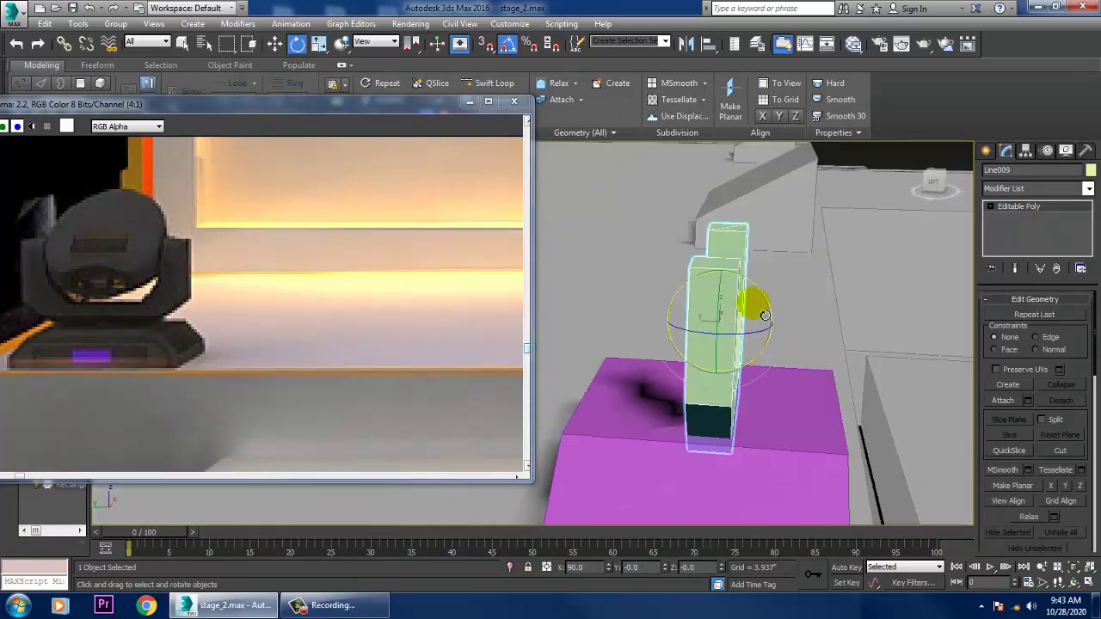
pyautogui.click(508, 45)
pyautogui.moveTo(711, 348); pyautogui.dragTo(710, 348)
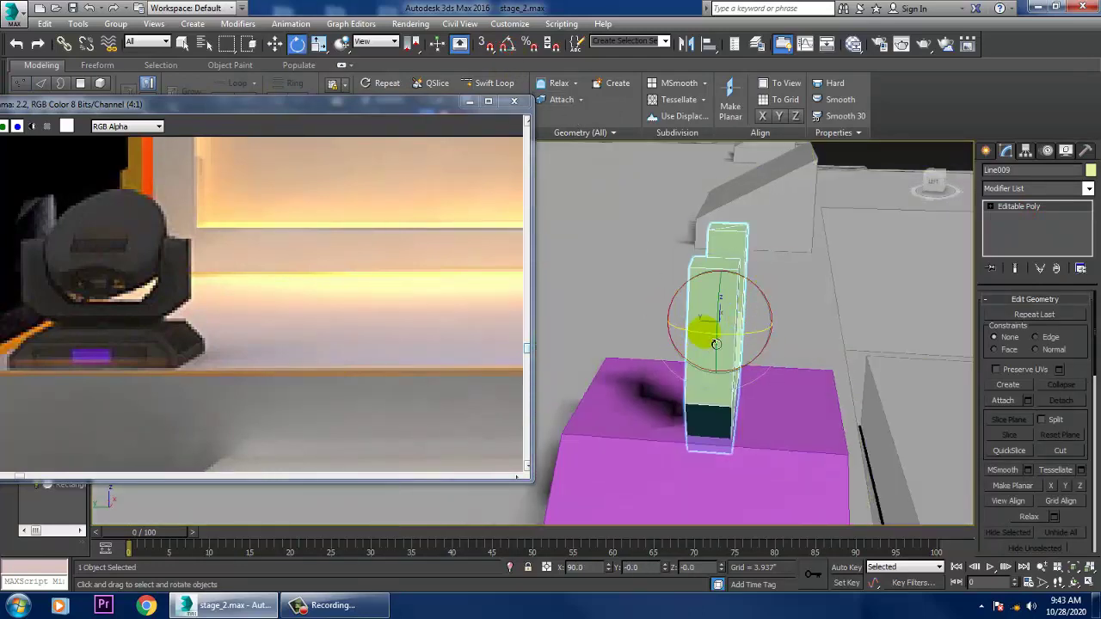
pyautogui.press('w')
pyautogui.click(707, 290)
pyautogui.moveTo(721, 278); pyautogui.dragTo(722, 261)
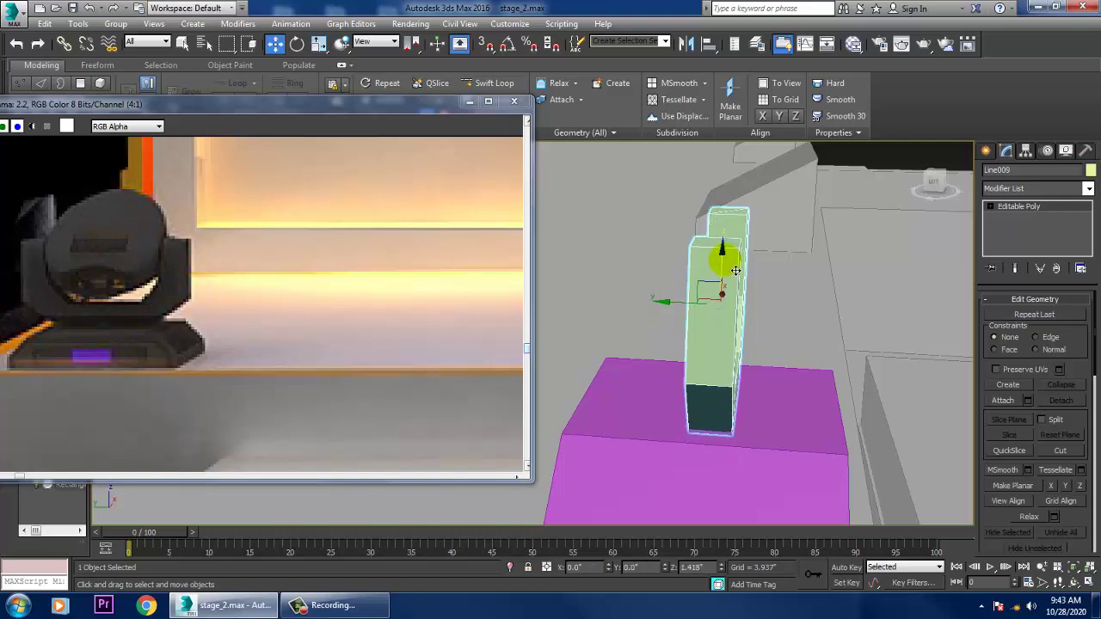
# Examine the moving-head lights on the truss and the one on the platform corner in the reference render
pyautogui.moveTo(408, 276); pyautogui.dragTo(260, 263, button='middle')
pyautogui.scroll(-2, 292, 267)
pyautogui.moveTo(459, 301); pyautogui.dragTo(263, 301, button='middle')
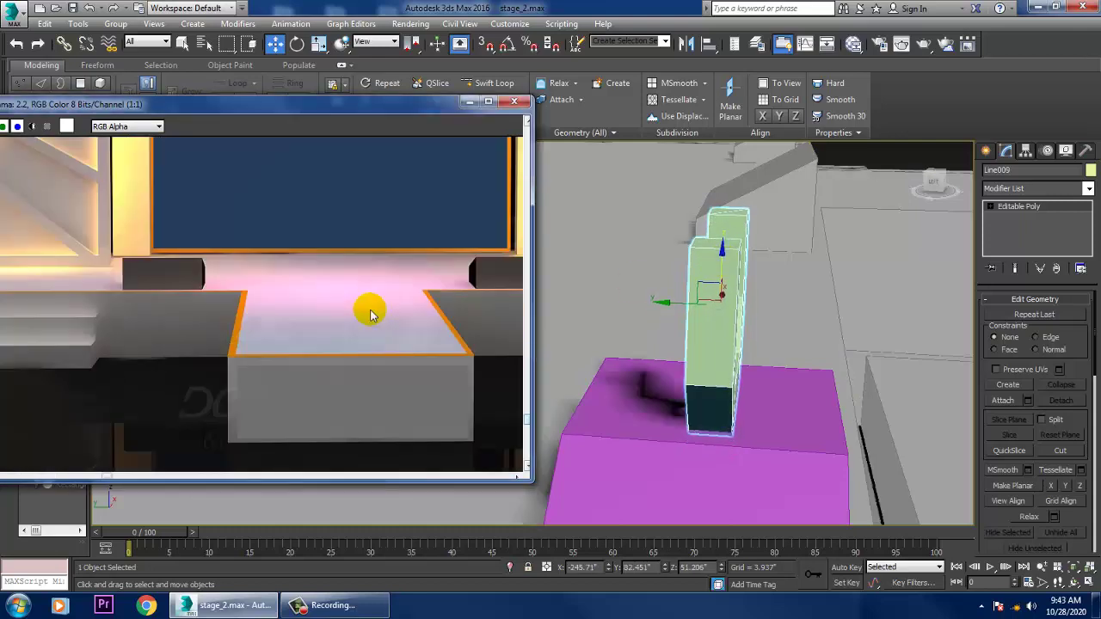
pyautogui.moveTo(370, 310); pyautogui.dragTo(64, 273, button='middle')
pyautogui.moveTo(166, 260); pyautogui.dragTo(352, 292, button='middle')
pyautogui.moveTo(284, 209); pyautogui.dragTo(339, 251, button='middle')
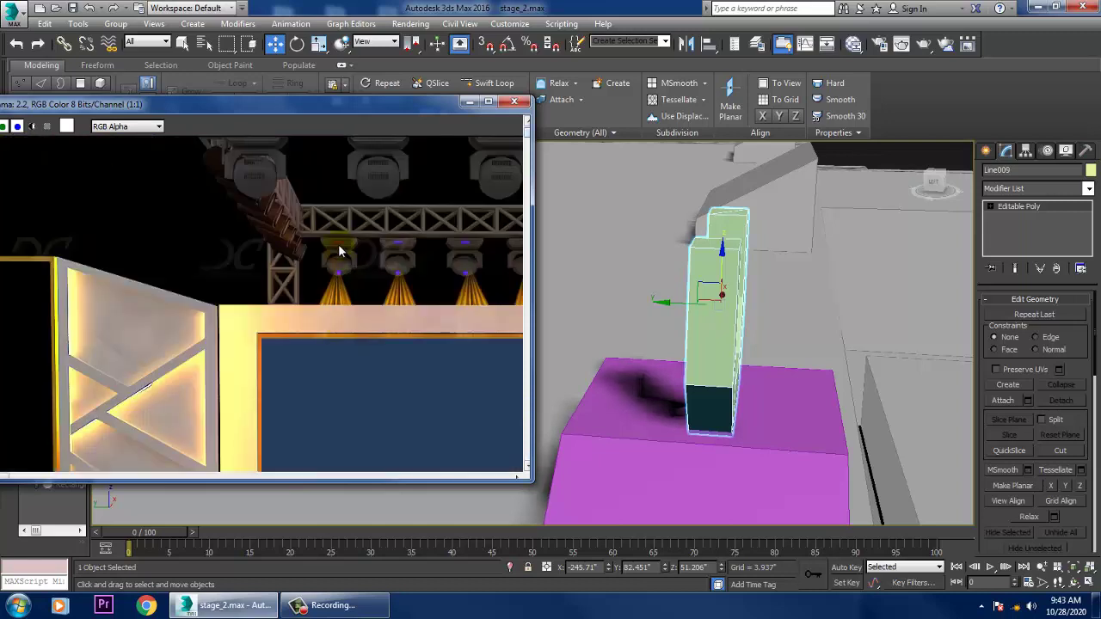
pyautogui.moveTo(369, 343); pyautogui.dragTo(416, 311, button='middle')
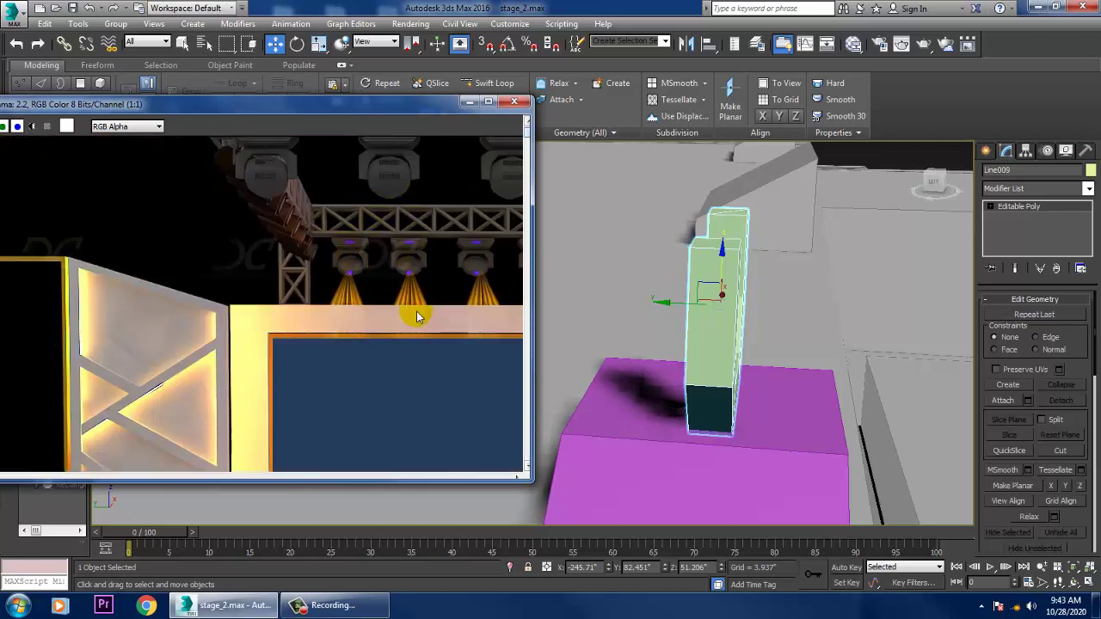
pyautogui.scroll(1, 408, 277)
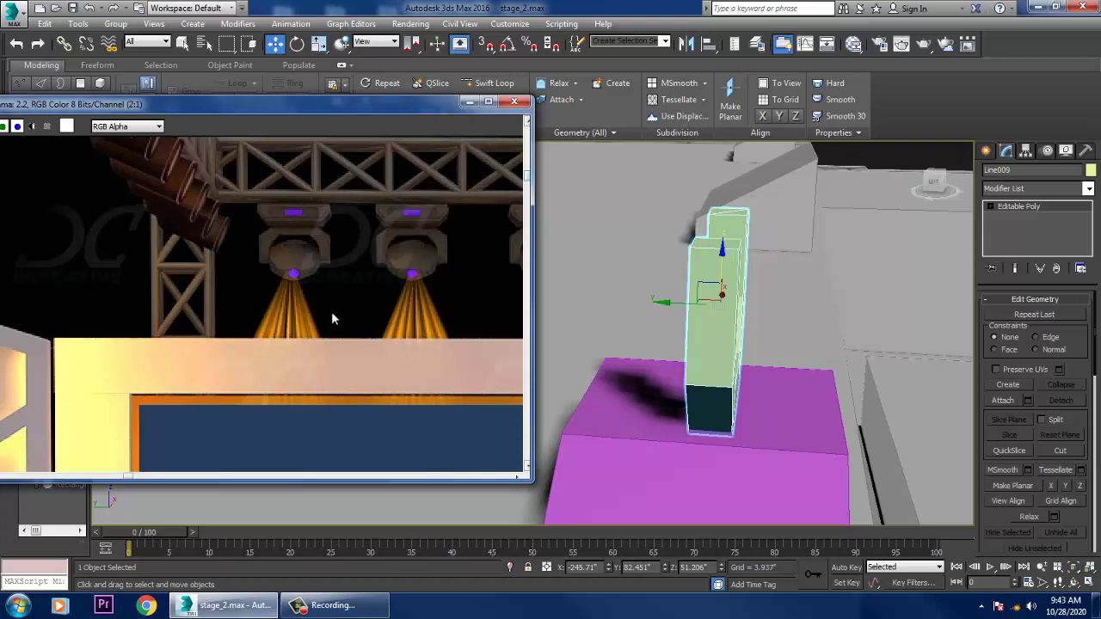
pyautogui.scroll(-1, 301, 349)
pyautogui.moveTo(245, 385); pyautogui.dragTo(320, 213, button='middle')
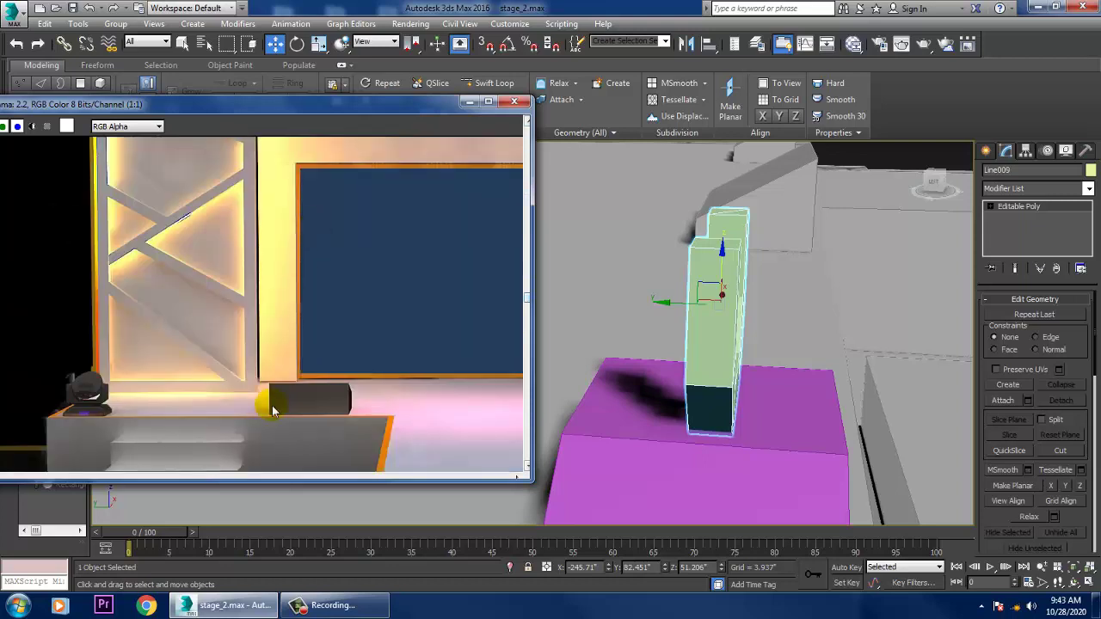
pyautogui.moveTo(267, 403); pyautogui.dragTo(294, 286, button='middle')
pyautogui.scroll(3, 112, 282)
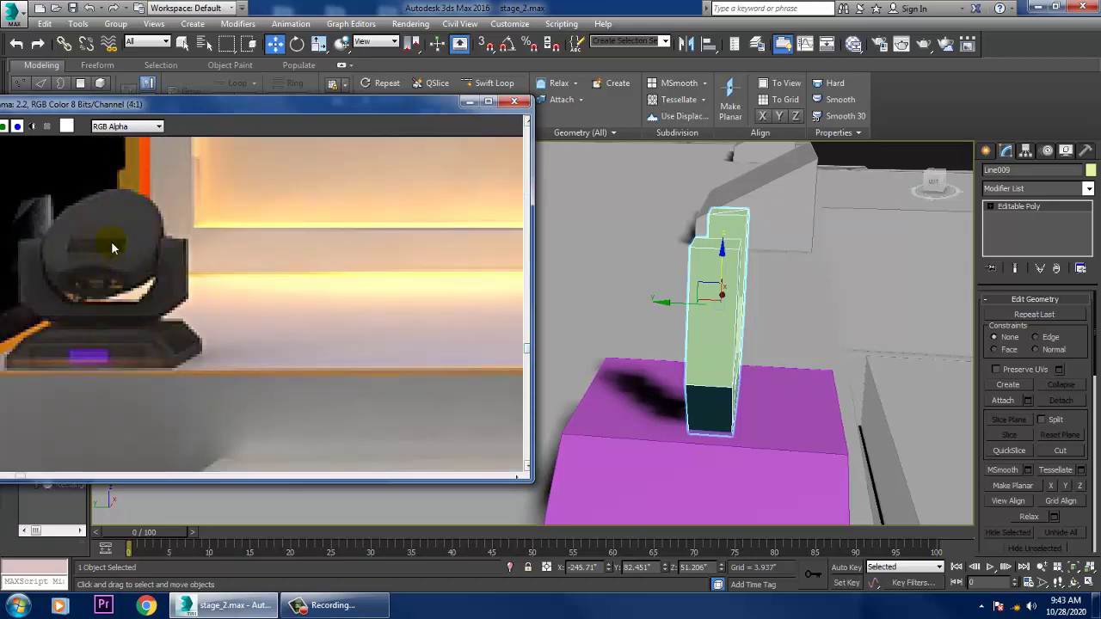
# In the Front view, draw a cylinder with a radius of about 6.58" and height of about 1.29" between the bracket's arms
pyautogui.keyDown('alt'); pyautogui.moveTo(777, 309); pyautogui.dragTo(732, 315, button='middle'); pyautogui.keyUp('alt')
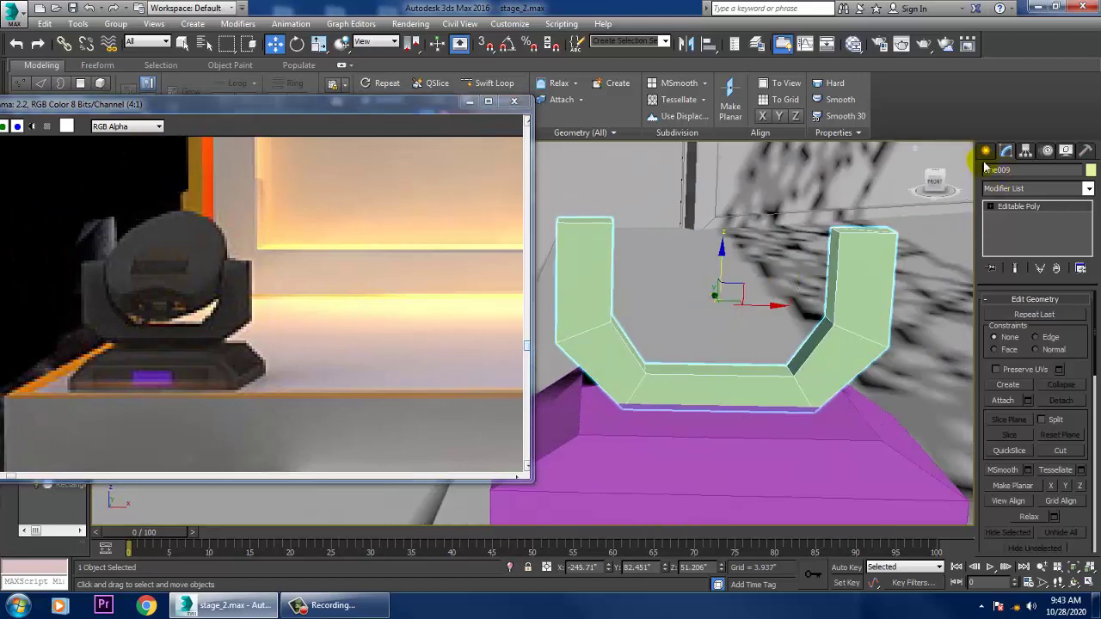
pyautogui.click(987, 151)
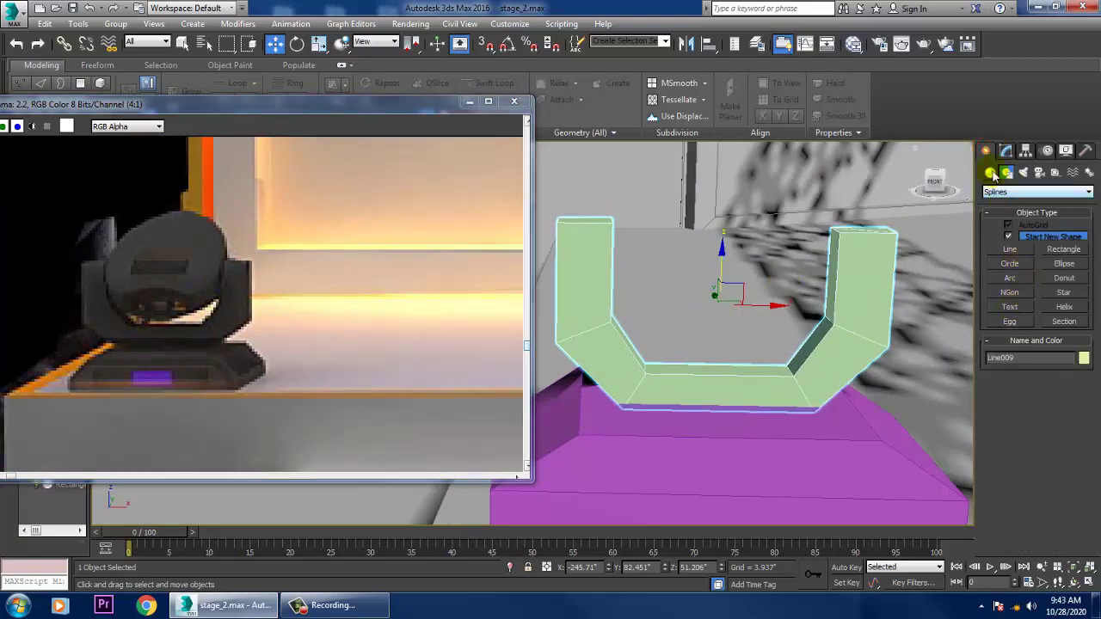
pyautogui.click(991, 173)
pyautogui.click(1010, 267)
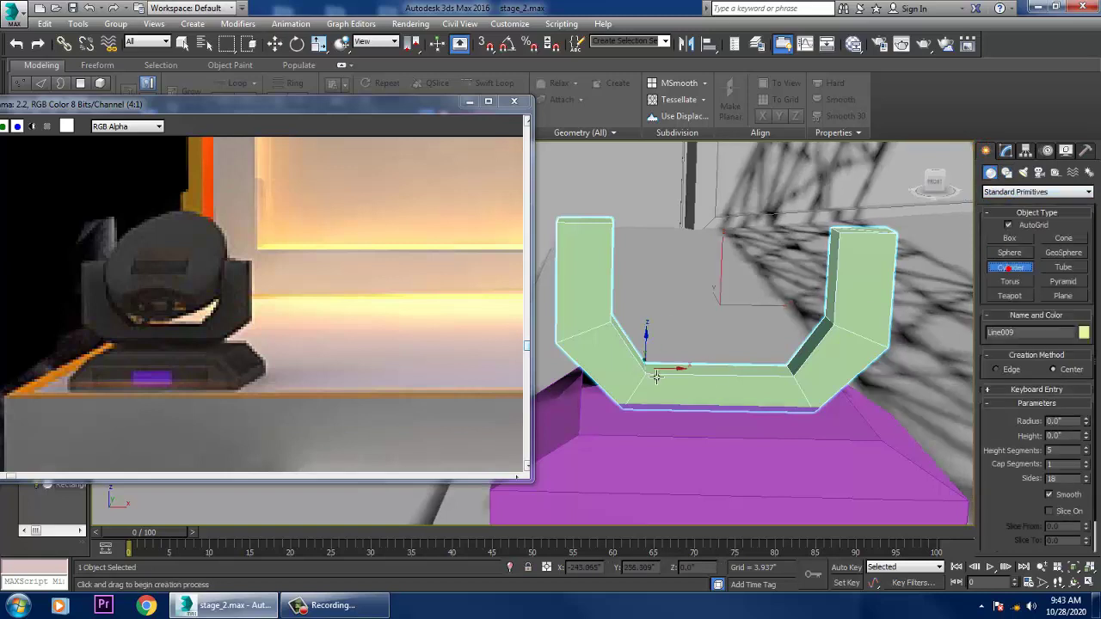
pyautogui.hotkey('alt', 'w')
pyautogui.middleClick(850, 265)
pyautogui.hotkey('alt', 'w')
pyautogui.moveTo(762, 256); pyautogui.dragTo(841, 373, button='middle')
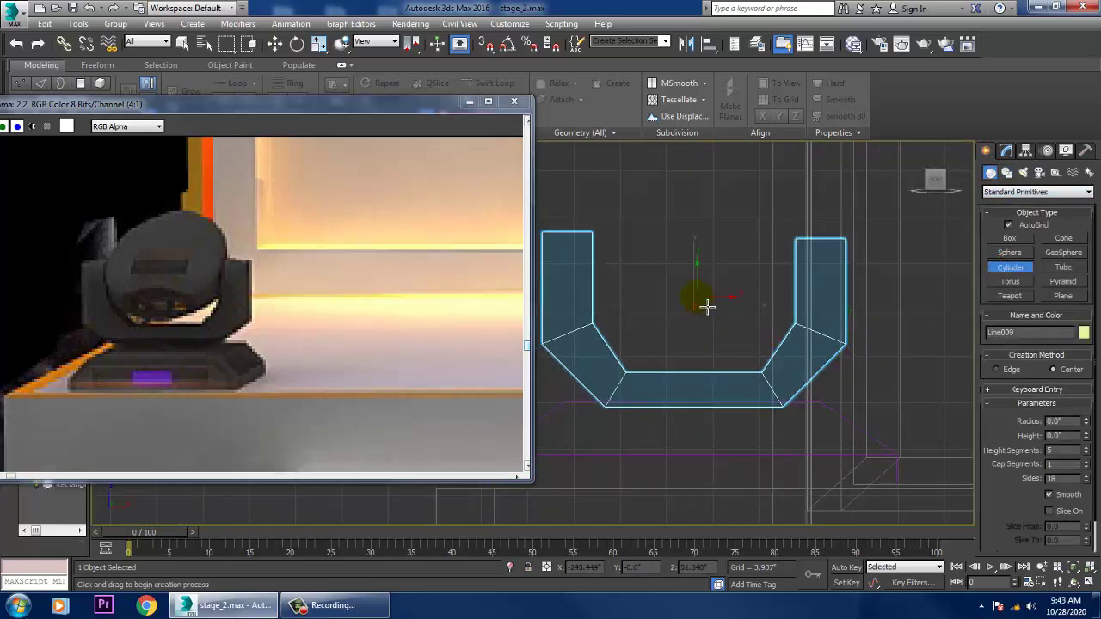
pyautogui.moveTo(706, 305); pyautogui.dragTo(766, 346)
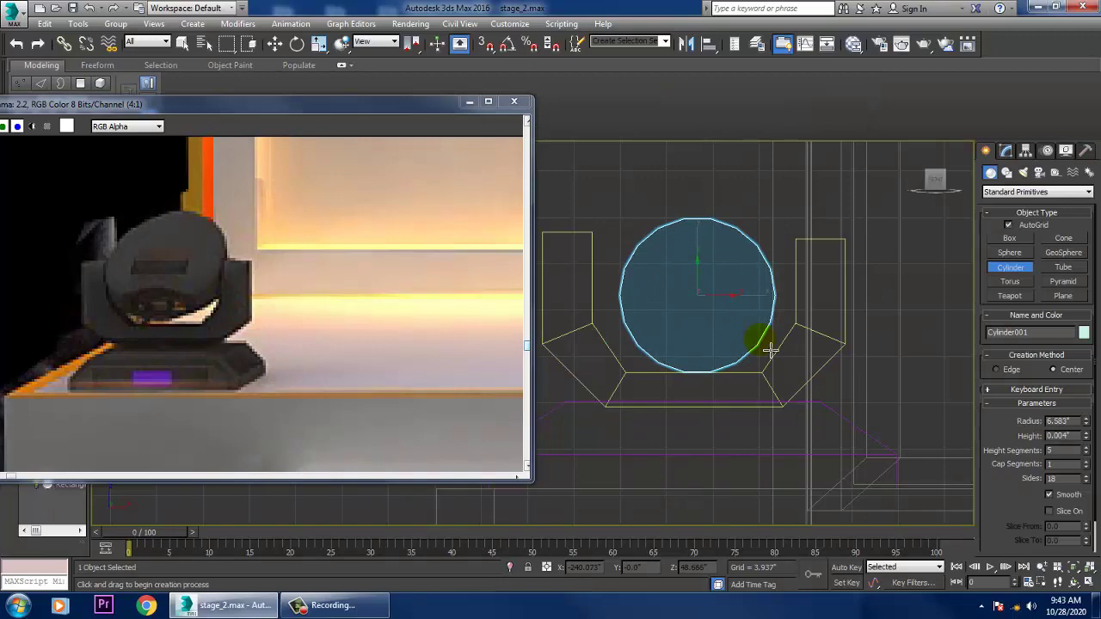
pyautogui.rightClick(761, 330)
# In the Perspective view, move the cylinder back along Y to about 82.9", in line with the bracket on the base
pyautogui.hotkey('alt', 'w')
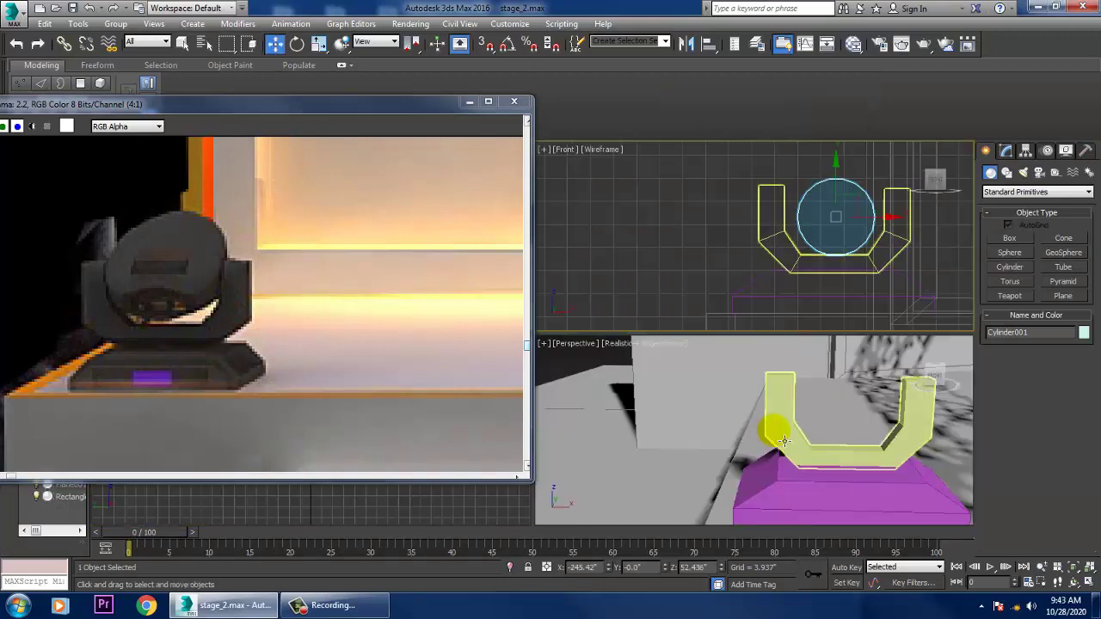
pyautogui.scroll(1, 826, 432)
pyautogui.hotkey('alt', 'w')
pyautogui.scroll(-4, 826, 432)
pyautogui.scroll(5, 826, 432)
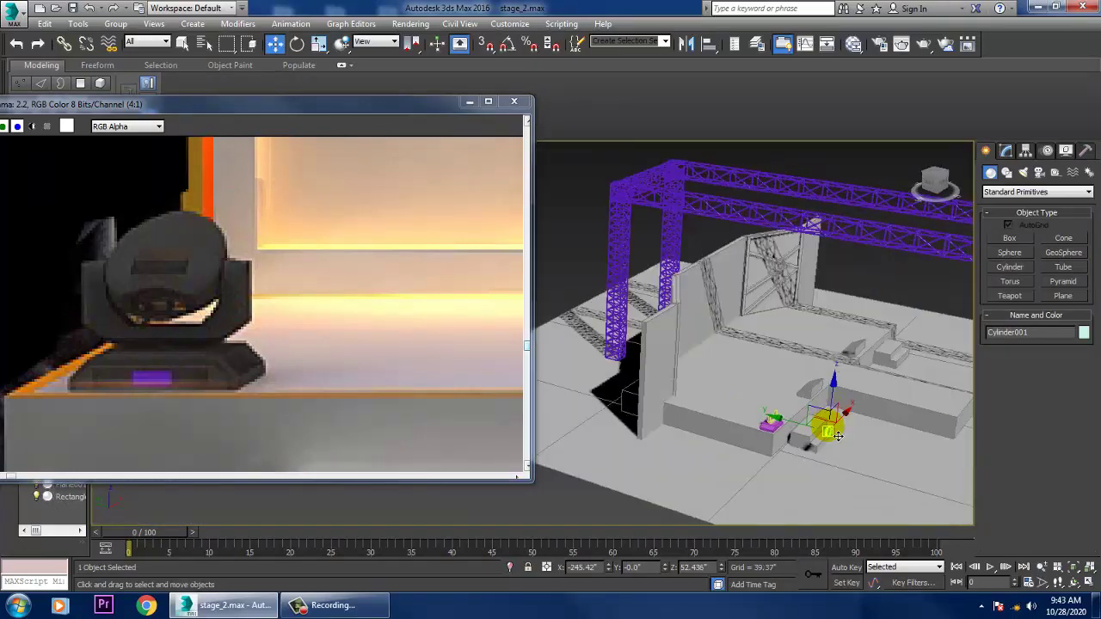
pyautogui.moveTo(808, 439); pyautogui.dragTo(637, 399)
# In the Front view, raise the cylinder by about 2.2" above the bracket's crossbar
pyautogui.hotkey('alt', 'w')
pyautogui.moveTo(791, 225); pyautogui.dragTo(768, 229, button='middle')
pyautogui.hotkey('alt', 'w')
pyautogui.moveTo(695, 275); pyautogui.dragTo(692, 247)
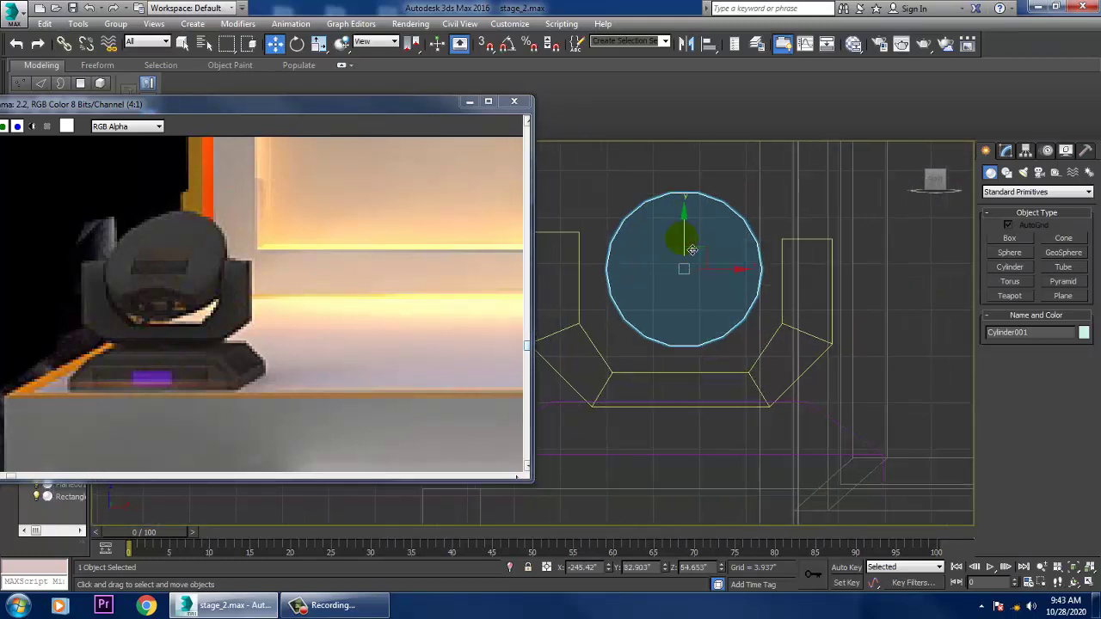
# Set the cylinder's radius to 8.69" and its number of sides to 21
pyautogui.click(1006, 152)
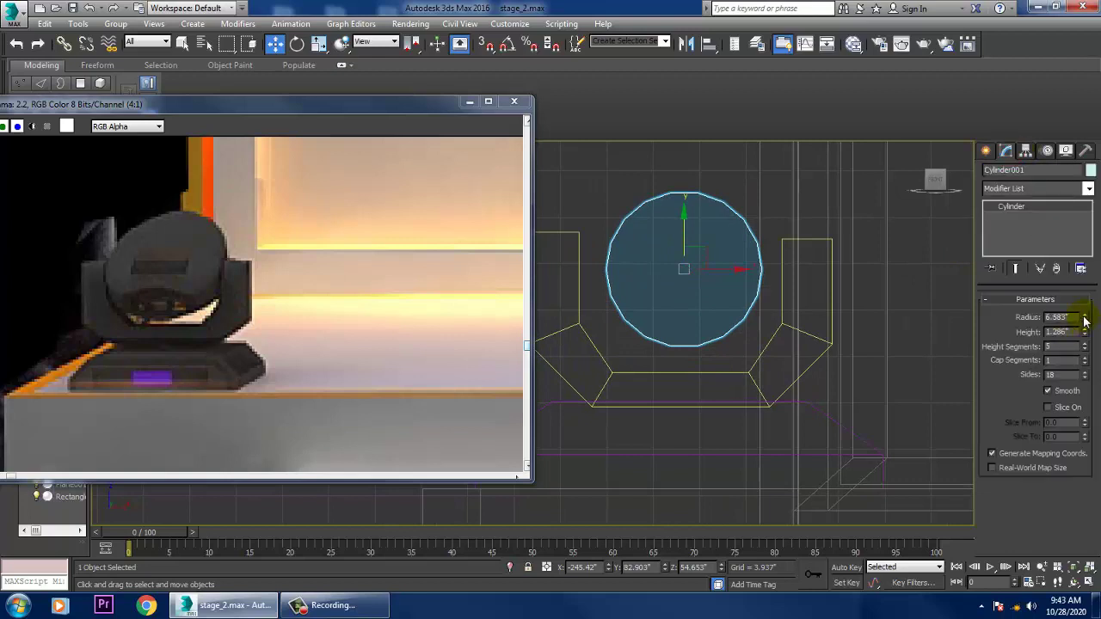
pyautogui.moveTo(1085, 320); pyautogui.dragTo(1086, 303)
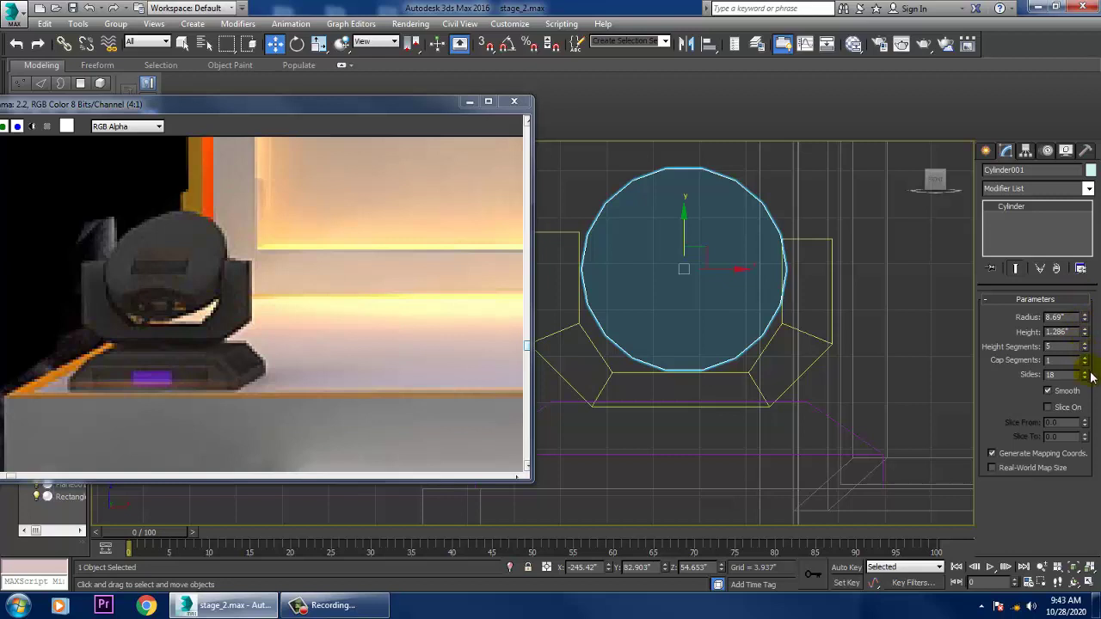
pyautogui.moveTo(1084, 376); pyautogui.dragTo(1094, 381)
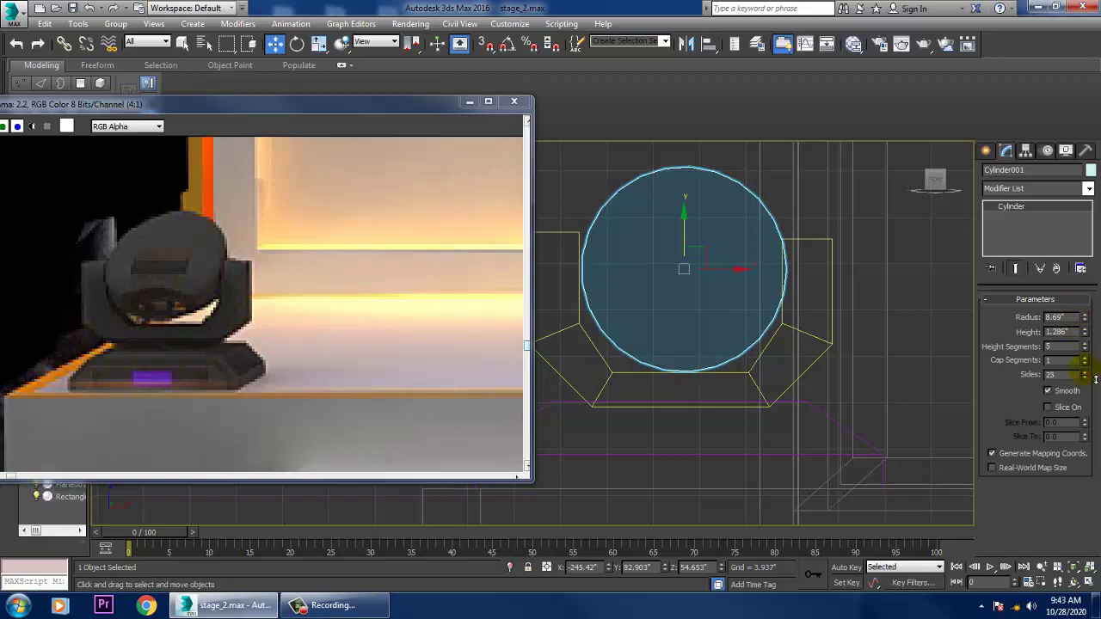
pyautogui.click(1086, 379)
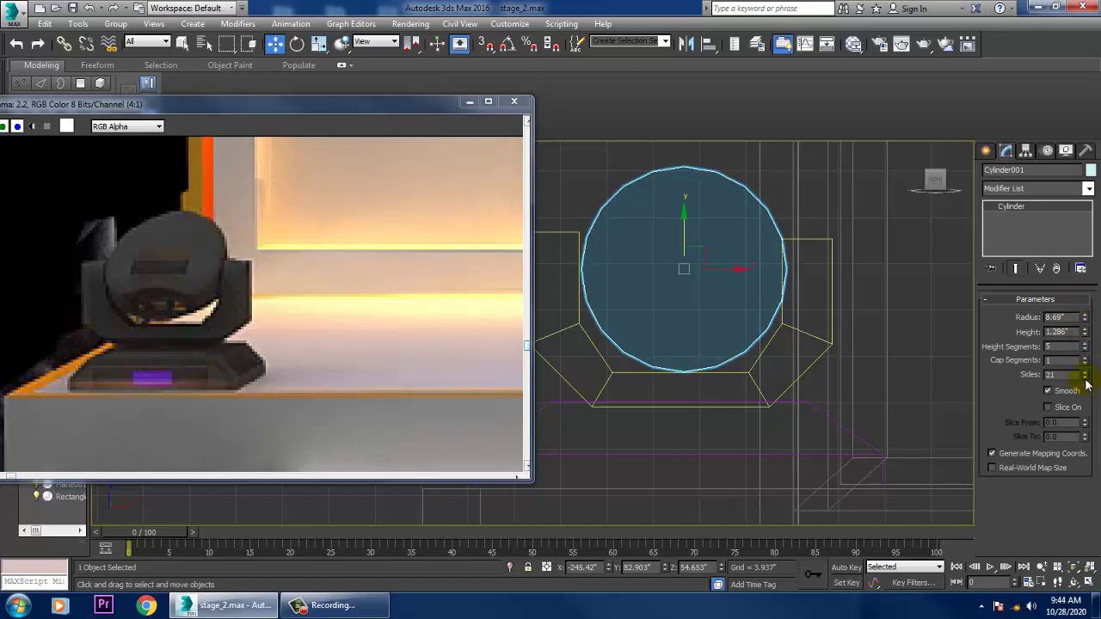
# Set the cylinder to 1 height segment, 20 sides and a height of 2.687", and move it along Y to about 84.85"
pyautogui.hotkey('alt', 'w')
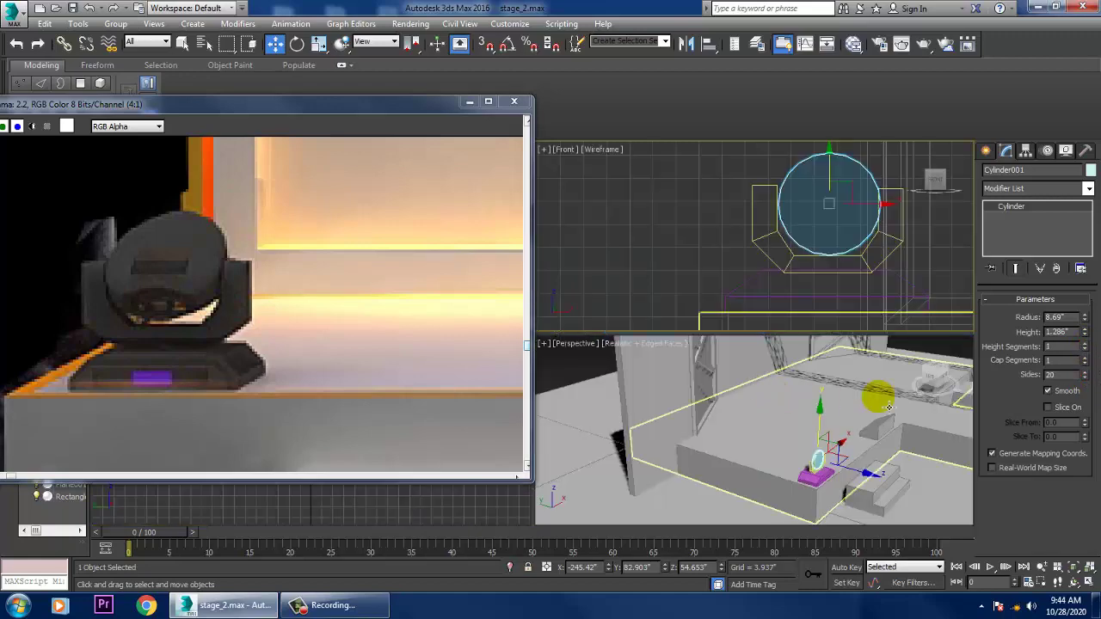
pyautogui.moveTo(877, 398); pyautogui.dragTo(818, 379, button='middle')
pyautogui.hotkey('alt', 'w')
pyautogui.press('z')
pyautogui.moveTo(617, 374); pyautogui.dragTo(768, 367, button='middle')
pyautogui.scroll(-4, 767, 367)
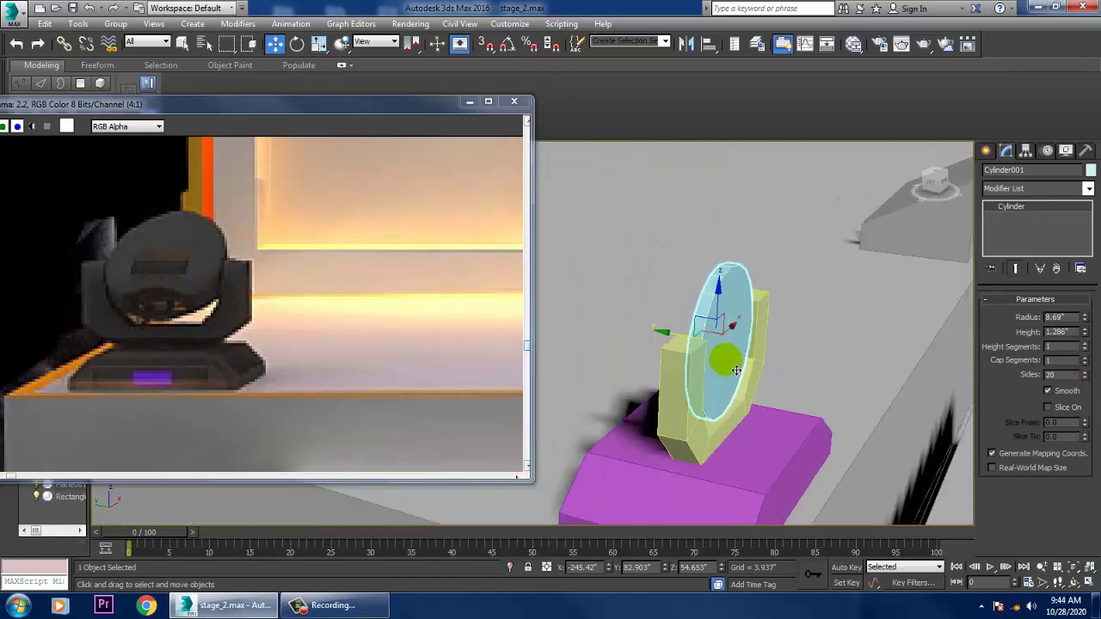
pyautogui.scroll(2, 736, 369)
pyautogui.moveTo(1086, 334); pyautogui.dragTo(1075, 253)
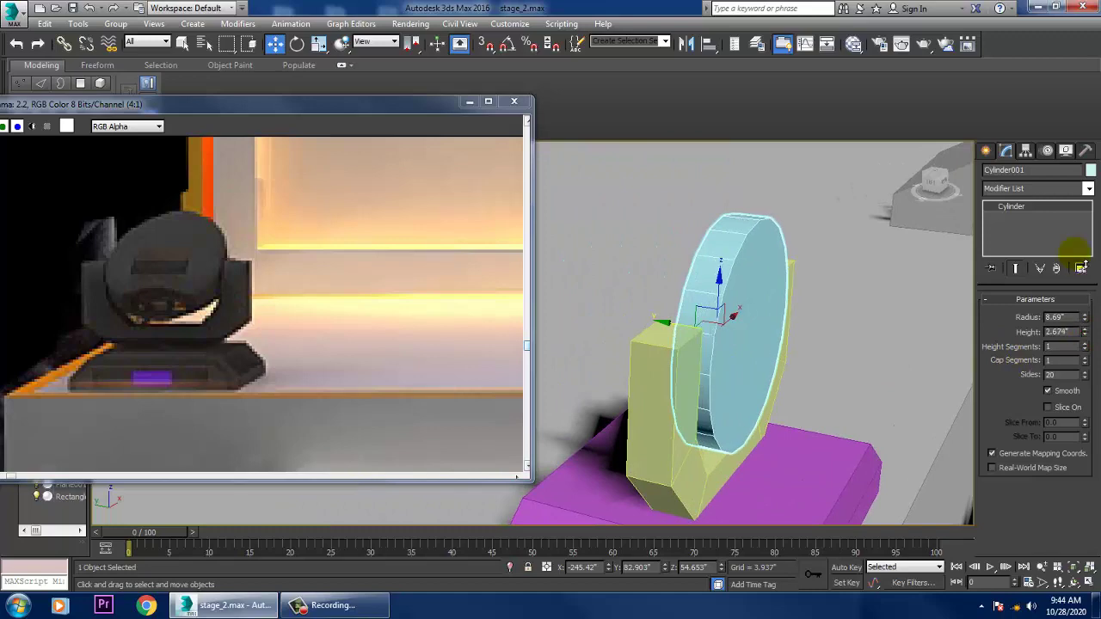
pyautogui.moveTo(671, 336); pyautogui.dragTo(648, 334)
# Convert the cylinder between the bracket's arms to an Editable Poly
pyautogui.keyDown('alt'); pyautogui.moveTo(781, 349); pyautogui.dragTo(698, 337, button='middle'); pyautogui.keyUp('alt')
pyautogui.rightClick(697, 336)
pyautogui.moveTo(770, 478)
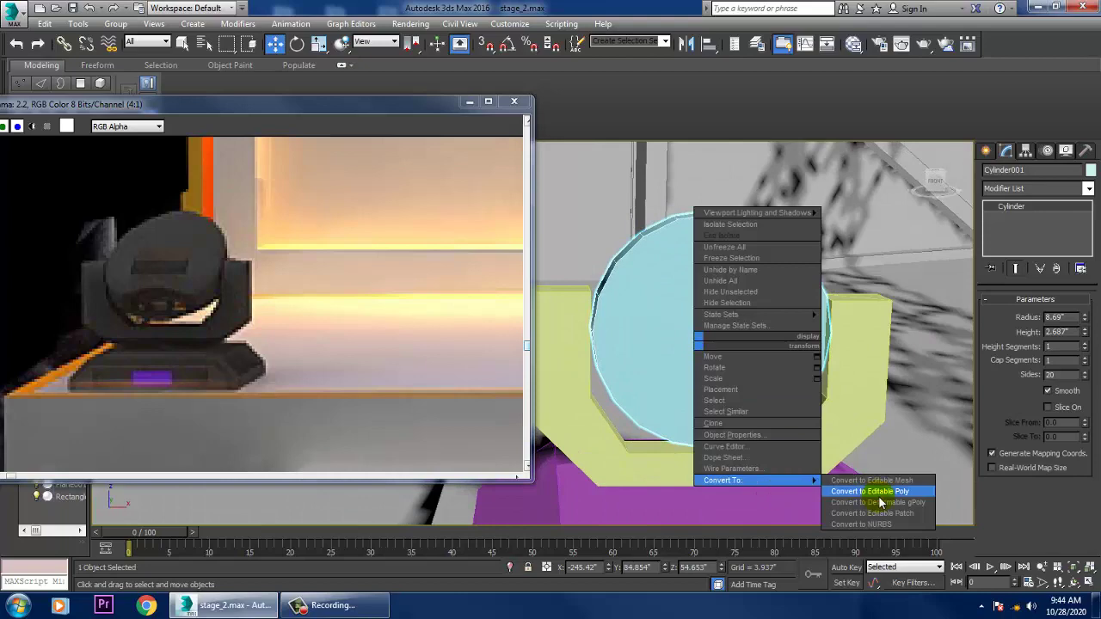
pyautogui.click(838, 490)
# Cut an inverted V across the lower part of the cylinder's front face, from rim to rim with its peak below the centre
pyautogui.keyDown('alt'); pyautogui.moveTo(834, 447); pyautogui.dragTo(863, 454, button='middle'); pyautogui.keyUp('alt')
pyautogui.scroll(3, 800, 409)
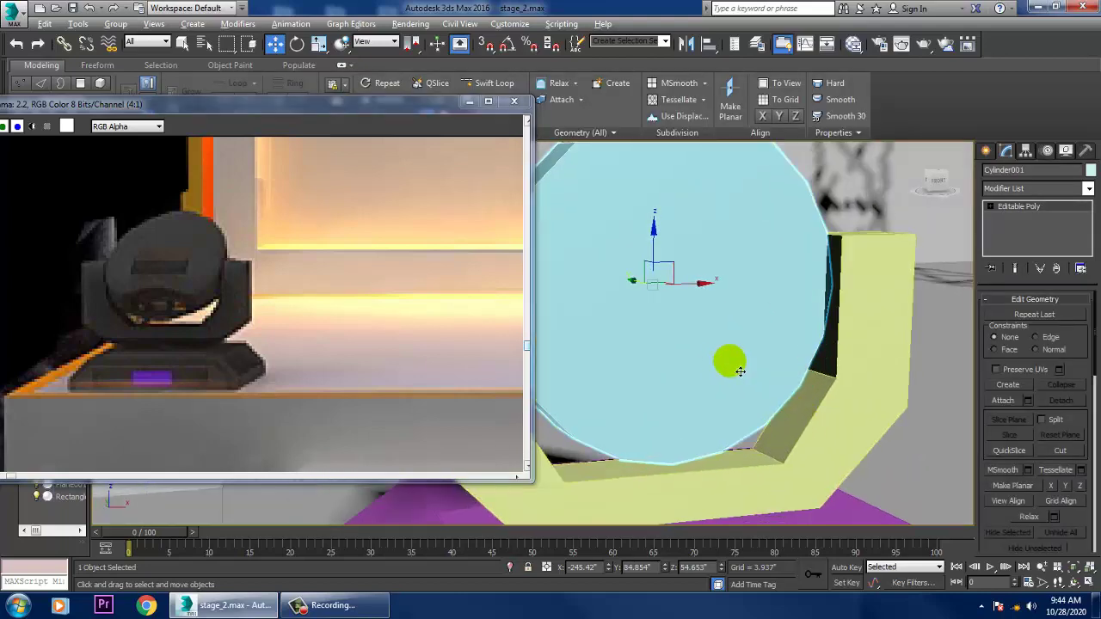
pyautogui.keyDown('alt'); pyautogui.moveTo(740, 371); pyautogui.dragTo(697, 401, button='middle'); pyautogui.keyUp('alt')
pyautogui.press('F3')
pyautogui.scroll(-3, 701, 402)
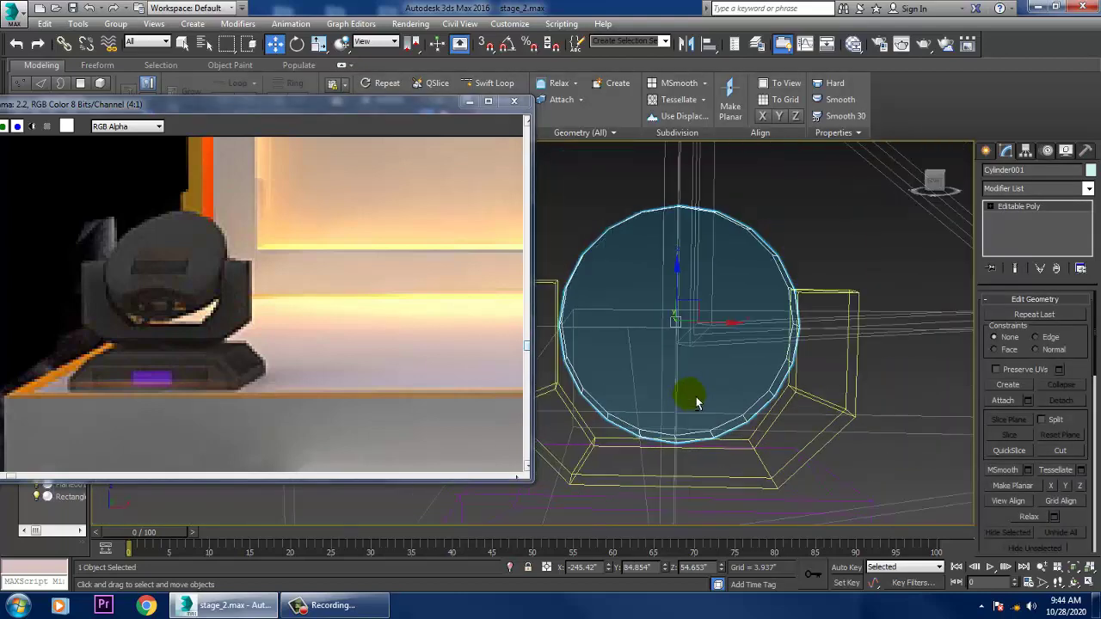
pyautogui.rightClick(673, 390)
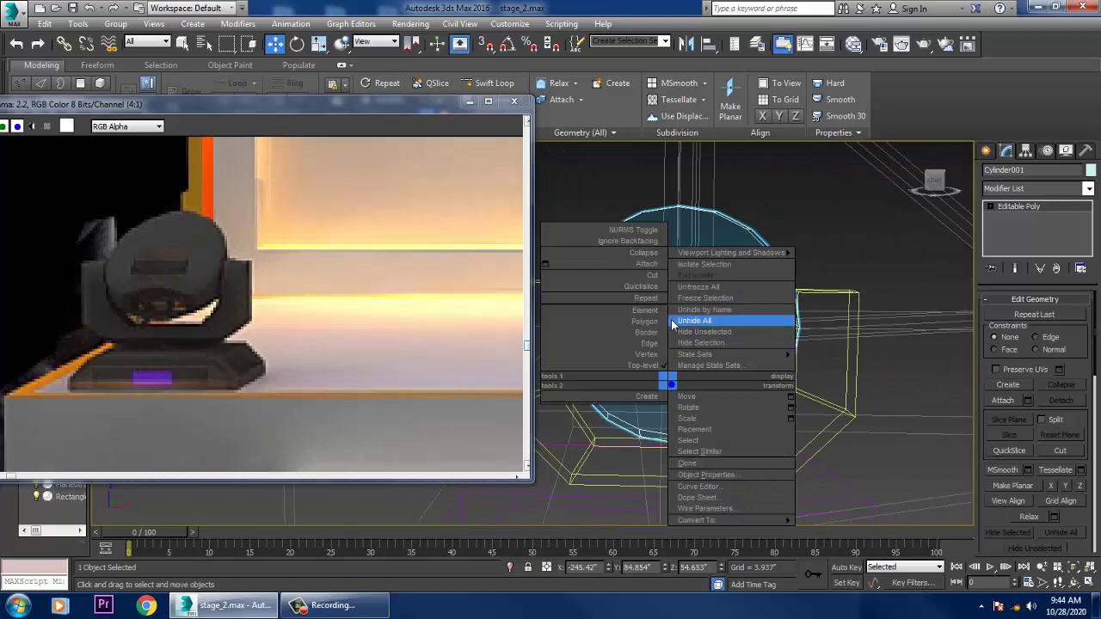
pyautogui.click(645, 279)
pyautogui.keyDown('alt'); pyautogui.moveTo(651, 381); pyautogui.dragTo(665, 381, button='middle'); pyautogui.keyUp('alt')
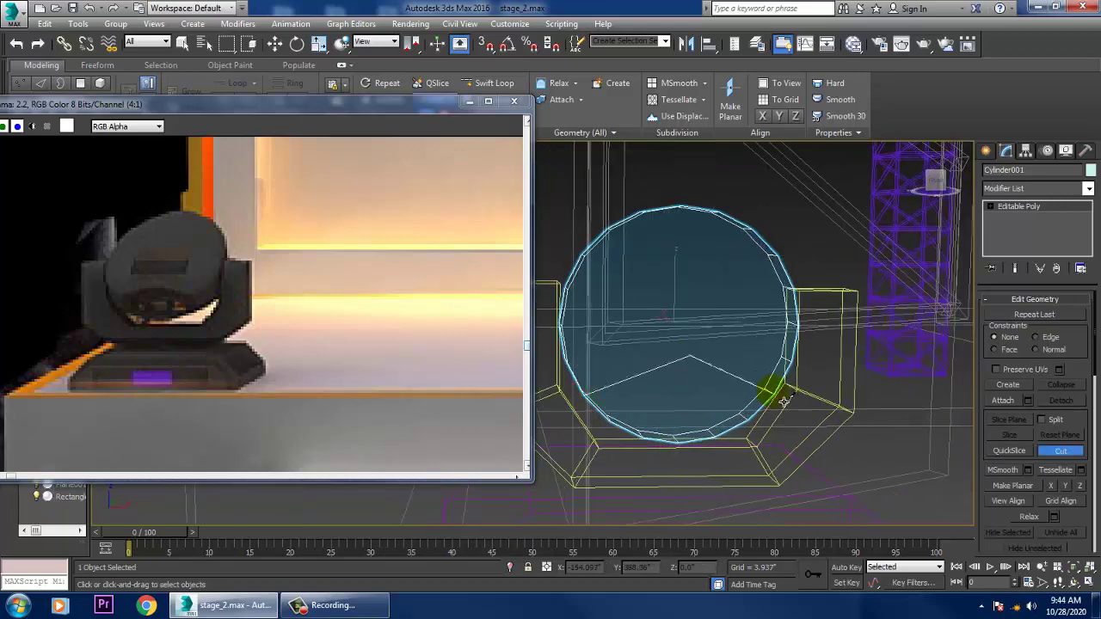
pyautogui.moveTo(784, 401)
pyautogui.keyDown('alt'); pyautogui.mouseDown(button='middle')
pyautogui.moveTo(745, 388)
pyautogui.moveTo(781, 402)
pyautogui.mouseUp(button='middle'); pyautogui.keyUp('alt')
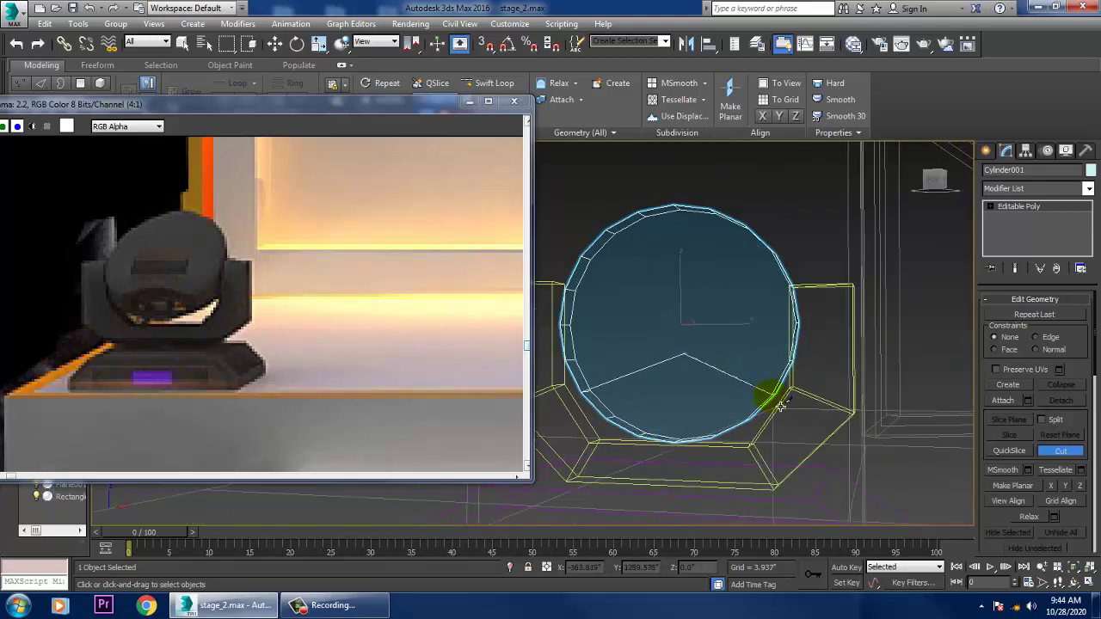
pyautogui.keyDown('alt'); pyautogui.moveTo(706, 451); pyautogui.dragTo(724, 431, button='middle'); pyautogui.keyUp('alt')
pyautogui.rightClick(762, 456)
# Inset the polygon below the V-shaped cut on the cylinder's front face by 0.394"
pyautogui.press('4')
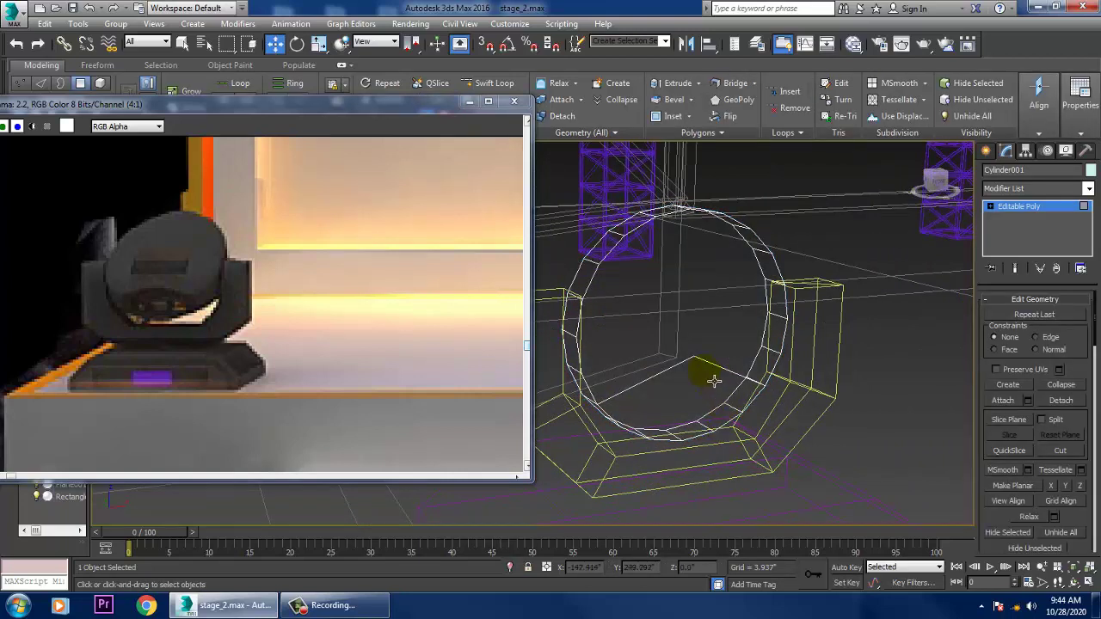
pyautogui.click(703, 398)
pyautogui.press('F2')
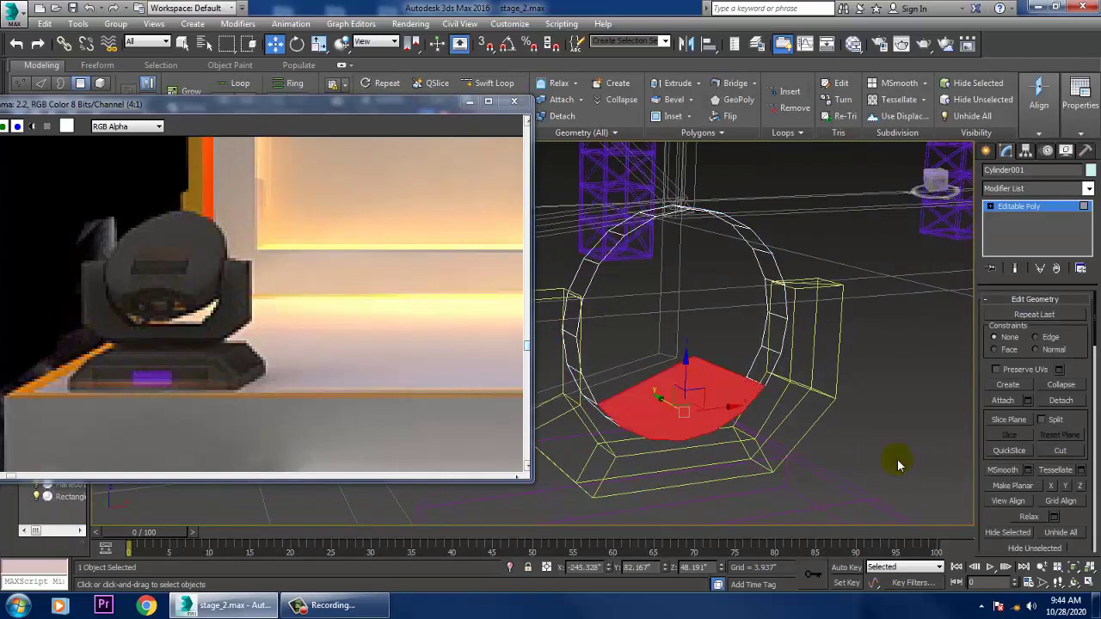
pyautogui.scroll(5, 1011, 530)
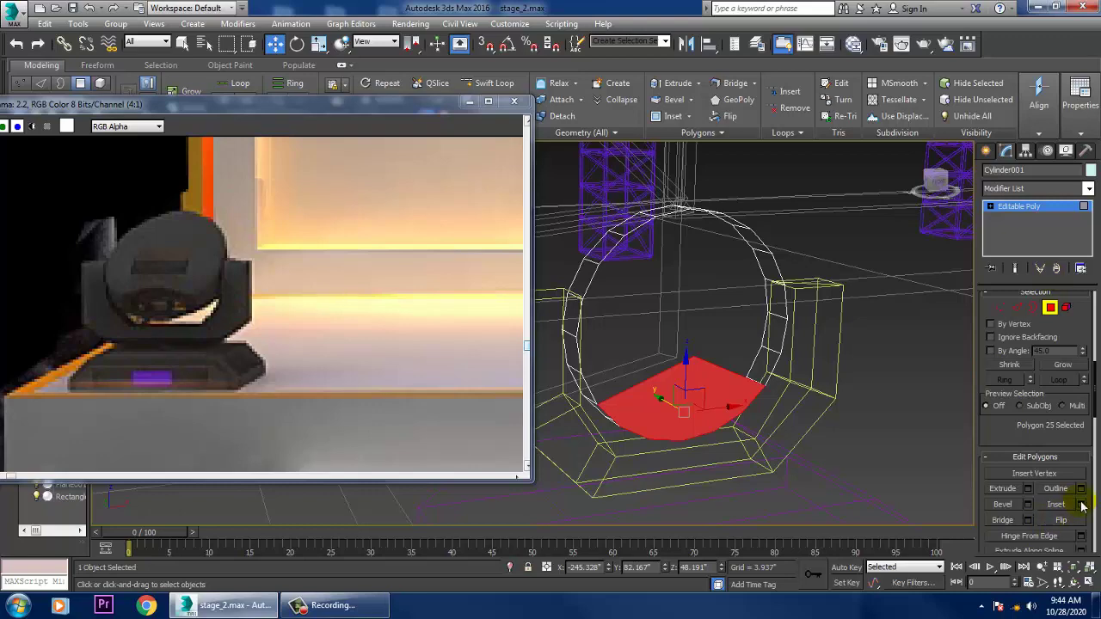
pyautogui.click(1081, 505)
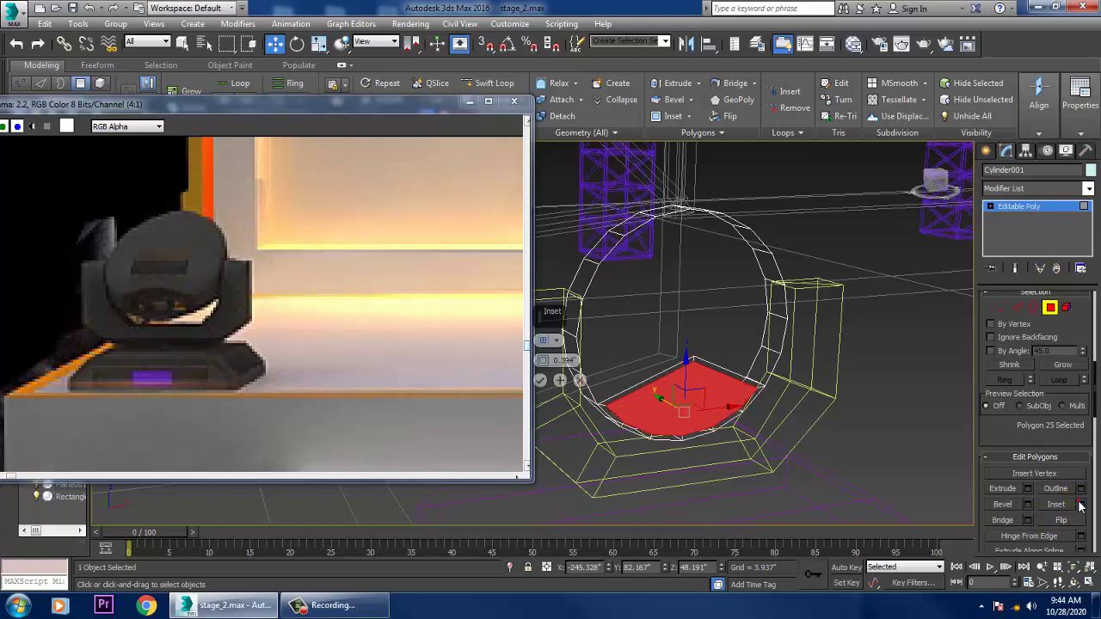
pyautogui.click(540, 381)
# Bevel the inset front polygon inward with a height of -0.548" and an outline of -0.75"
pyautogui.keyDown('alt'); pyautogui.moveTo(540, 381); pyautogui.dragTo(537, 375, button='middle'); pyautogui.keyUp('alt')
pyautogui.scroll(-6, 680, 411)
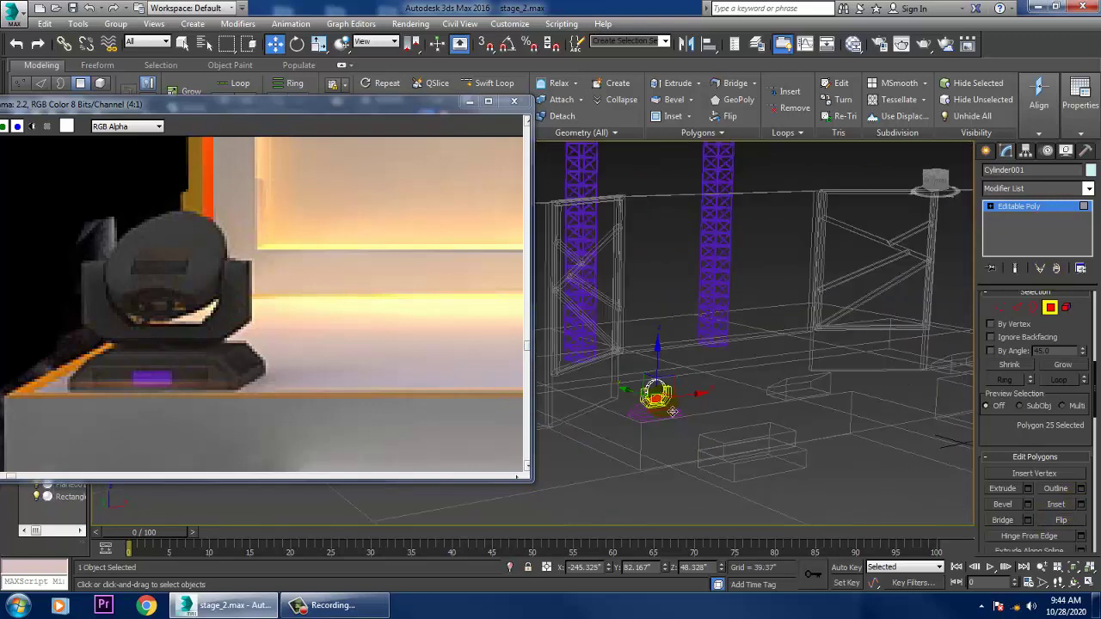
pyautogui.scroll(10, 683, 411)
pyautogui.scroll(-2, 682, 412)
pyautogui.moveTo(683, 412); pyautogui.dragTo(743, 411, button='middle')
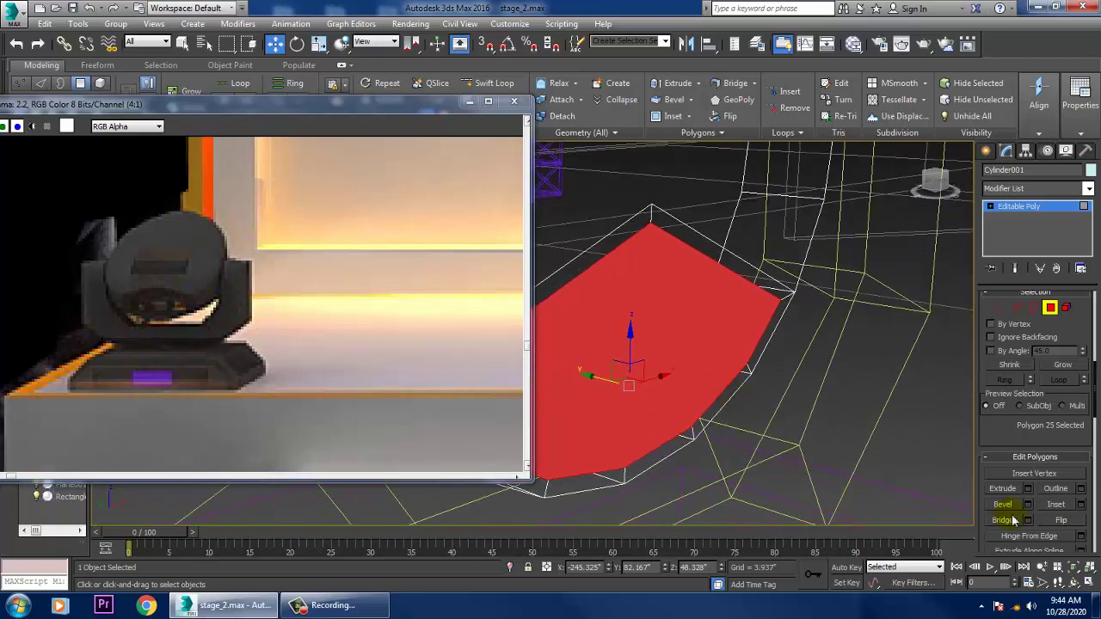
pyautogui.click(1027, 504)
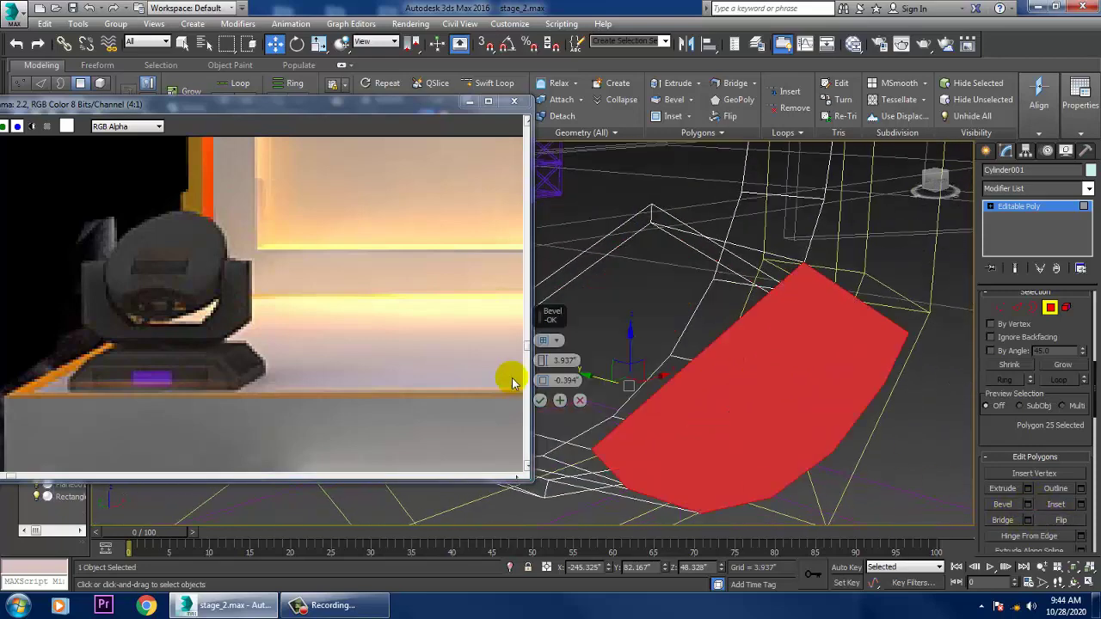
pyautogui.press('F3')
pyautogui.moveTo(541, 386)
pyautogui.keyDown('alt'); pyautogui.mouseDown(button='middle')
pyautogui.moveTo(786, 369)
pyautogui.moveTo(496, 364)
pyautogui.mouseUp(button='middle'); pyautogui.keyUp('alt')
pyautogui.moveTo(542, 368); pyautogui.dragTo(567, 409)
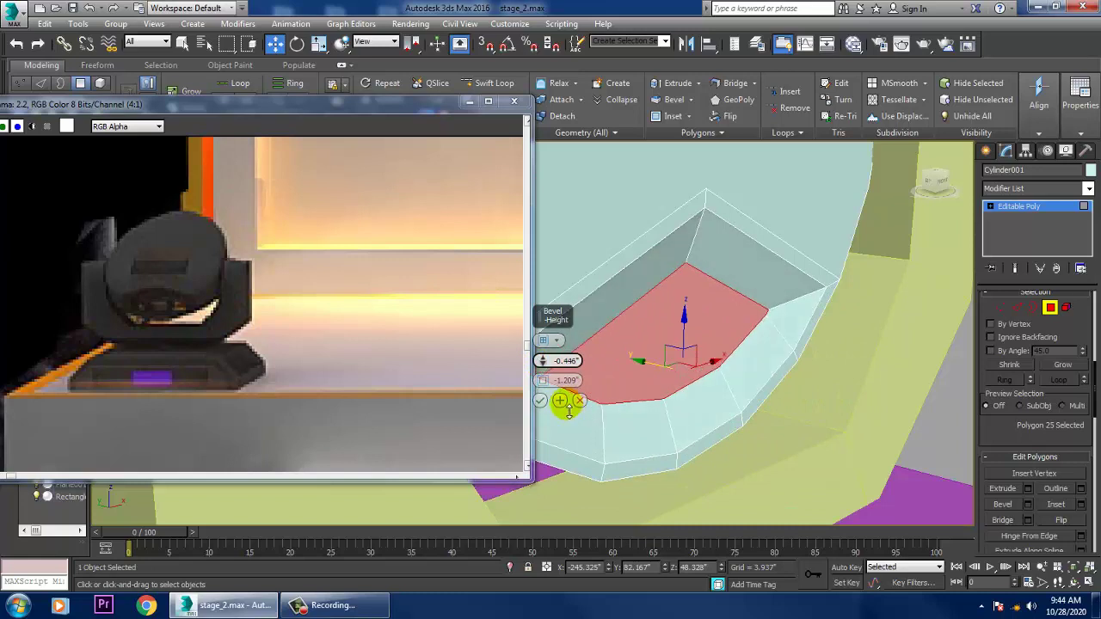
pyautogui.moveTo(545, 362); pyautogui.dragTo(543, 380)
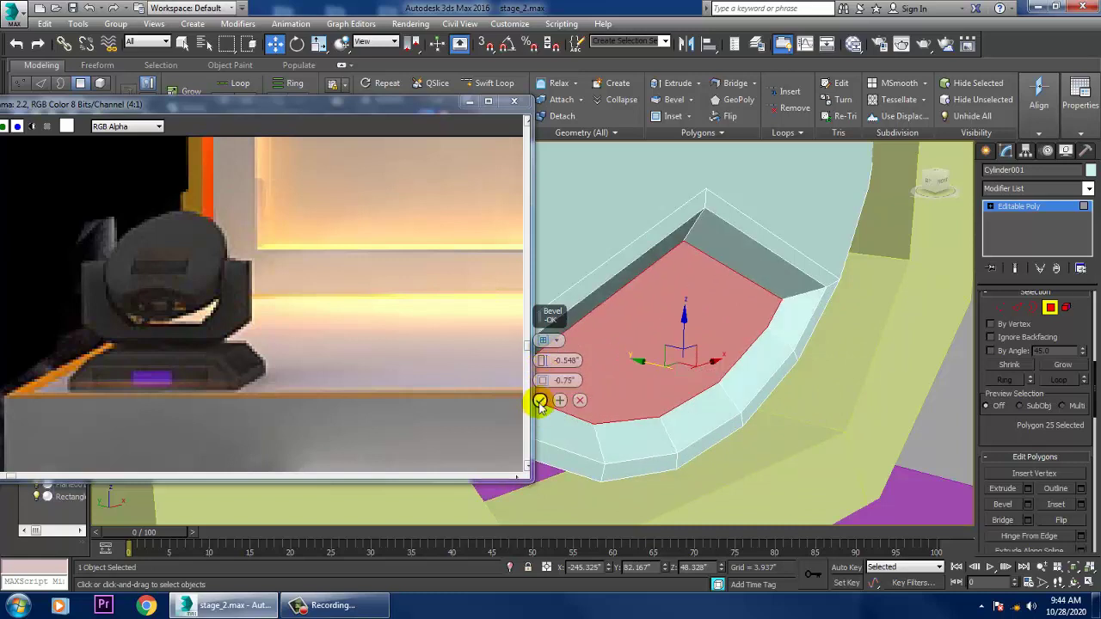
pyautogui.click(540, 402)
# Select the vertices at the top of the cylinder and scale them down along Y to taper its upper rim
pyautogui.scroll(-5, 593, 389)
pyautogui.keyDown('alt'); pyautogui.moveTo(651, 387); pyautogui.dragTo(639, 348, button='middle'); pyautogui.keyUp('alt')
pyautogui.press('1')
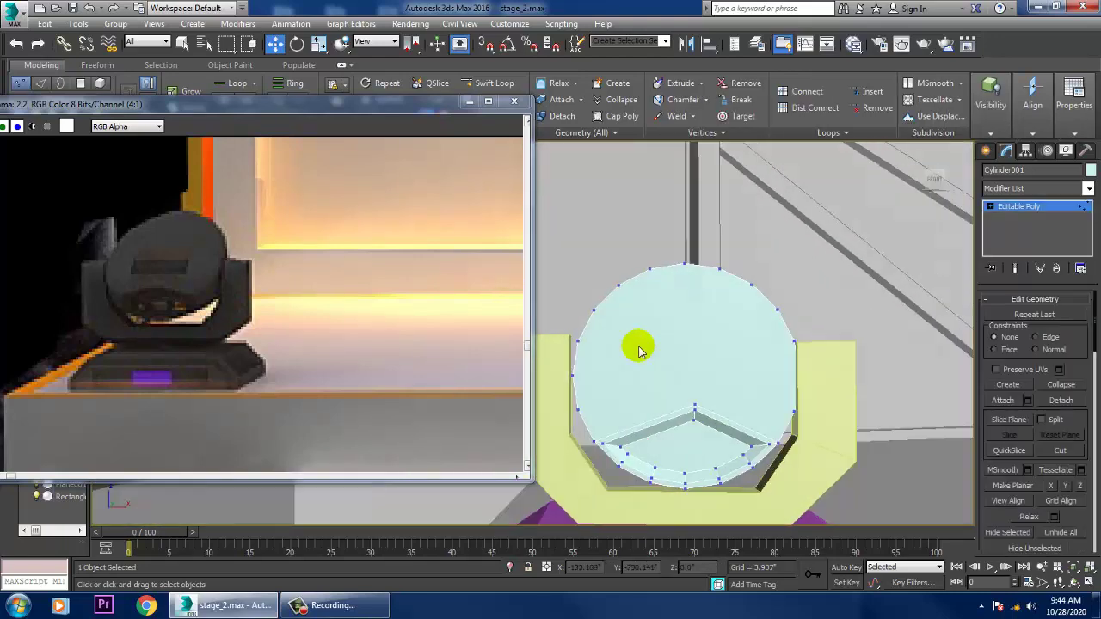
pyautogui.moveTo(562, 195); pyautogui.dragTo(801, 300)
pyautogui.keyDown('alt'); pyautogui.moveTo(726, 295); pyautogui.dragTo(748, 323, button='middle'); pyautogui.keyUp('alt')
pyautogui.press('r')
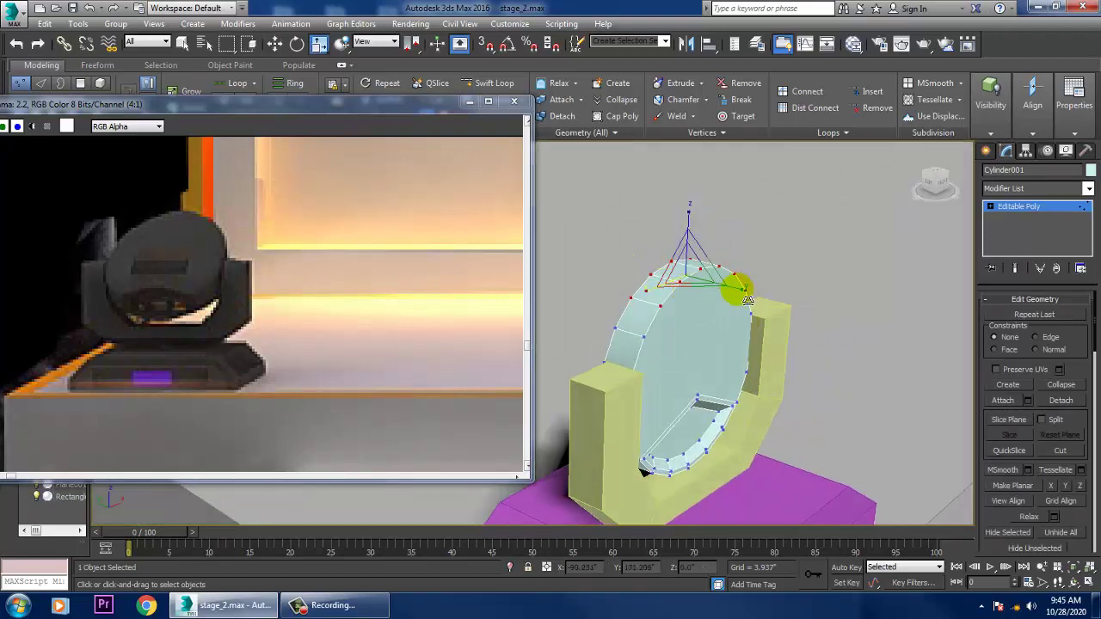
pyautogui.moveTo(744, 298); pyautogui.dragTo(710, 286)
# Tilt the whole cylinder between the bracket's arms by rotating it to about 71.3° on X
pyautogui.keyDown('alt'); pyautogui.moveTo(712, 361); pyautogui.dragTo(688, 381, button='middle'); pyautogui.keyUp('alt')
pyautogui.click(1015, 209)
pyautogui.press('e')
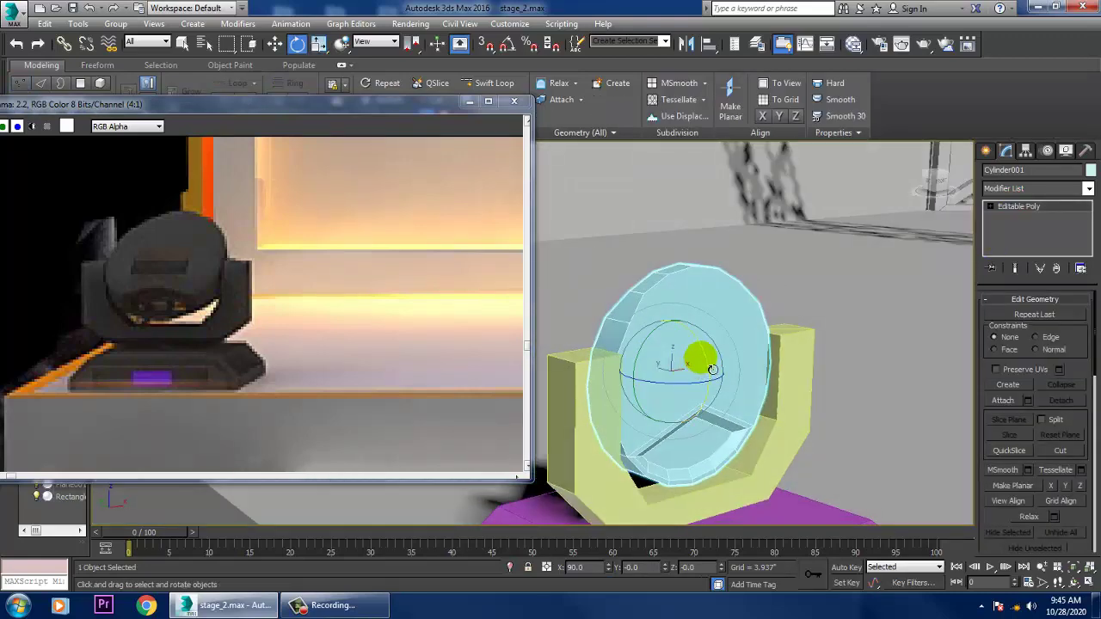
pyautogui.keyDown('alt'); pyautogui.moveTo(629, 361); pyautogui.dragTo(853, 386, button='middle'); pyautogui.keyUp('alt')
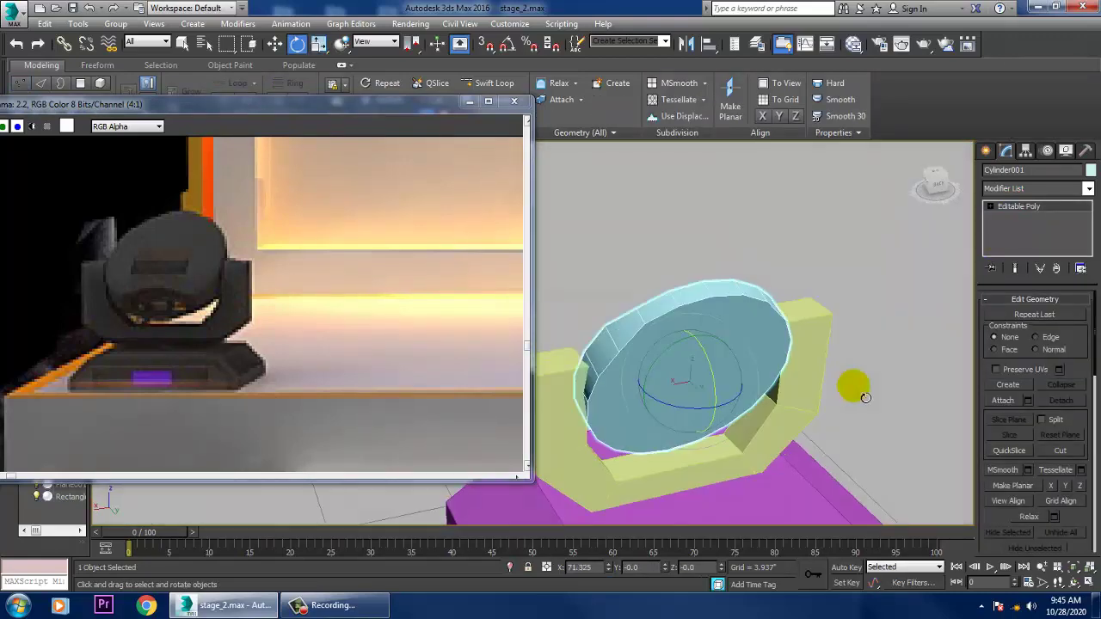
# Bevel the cylinder's round back polygon outward with a height of 1.694" and an outline of -3.044"
pyautogui.press('w')
pyautogui.press('4')
pyautogui.click(699, 374)
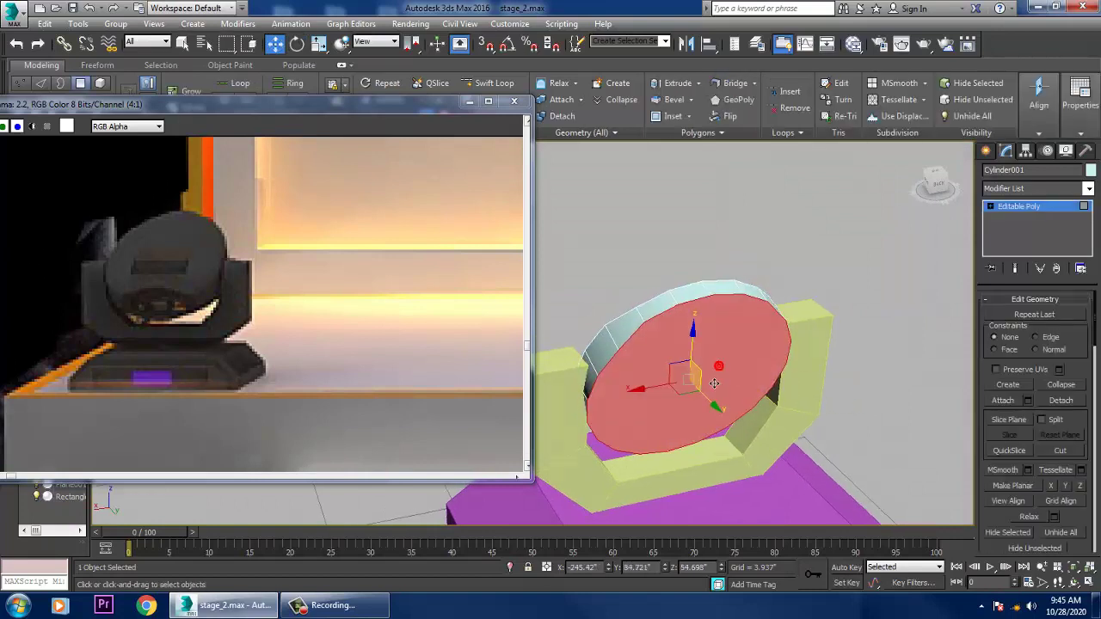
pyautogui.scroll(8, 1066, 499)
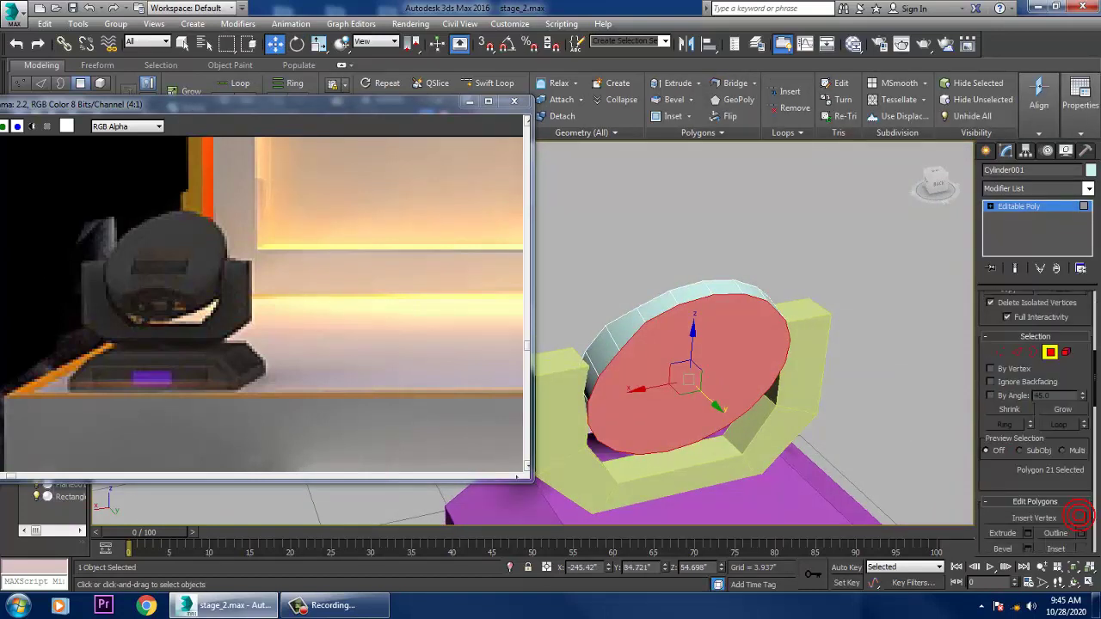
pyautogui.click(1026, 511)
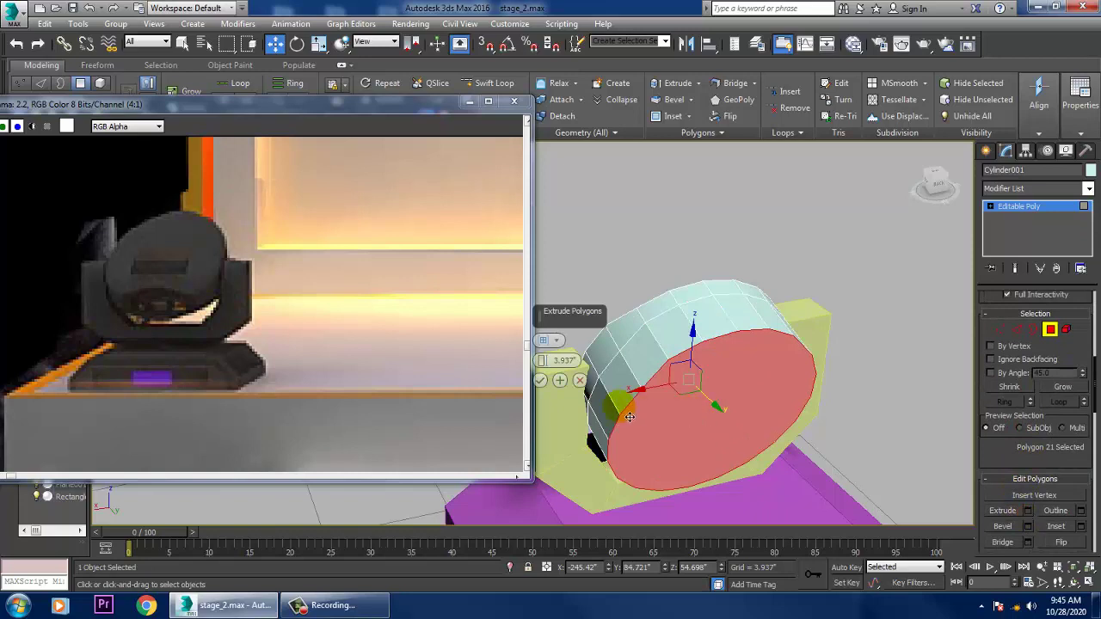
pyautogui.click(578, 382)
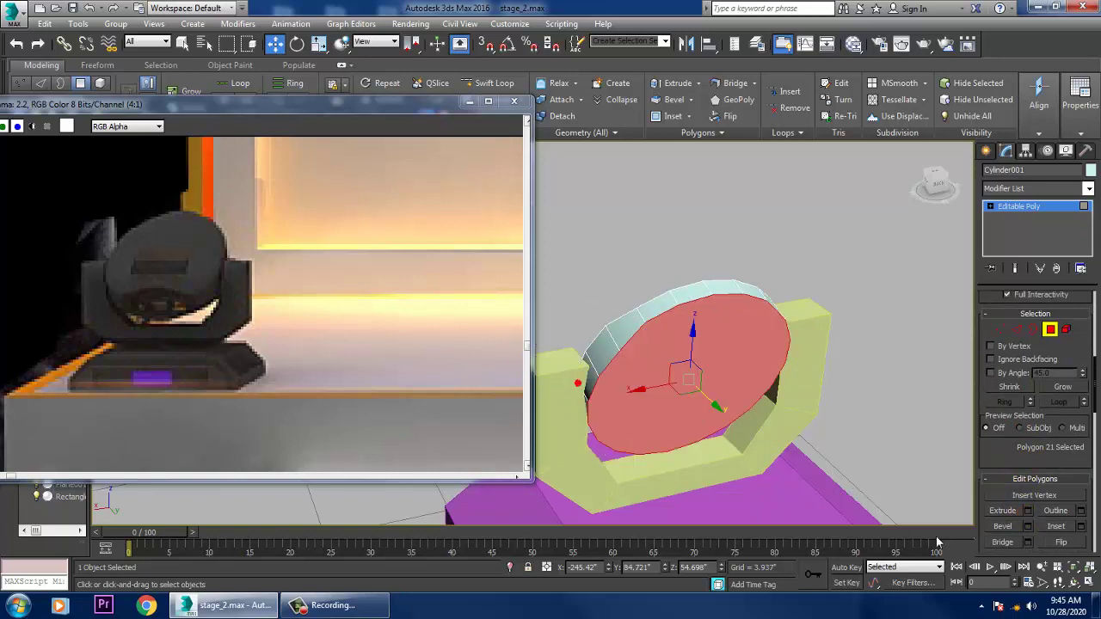
pyautogui.click(1027, 525)
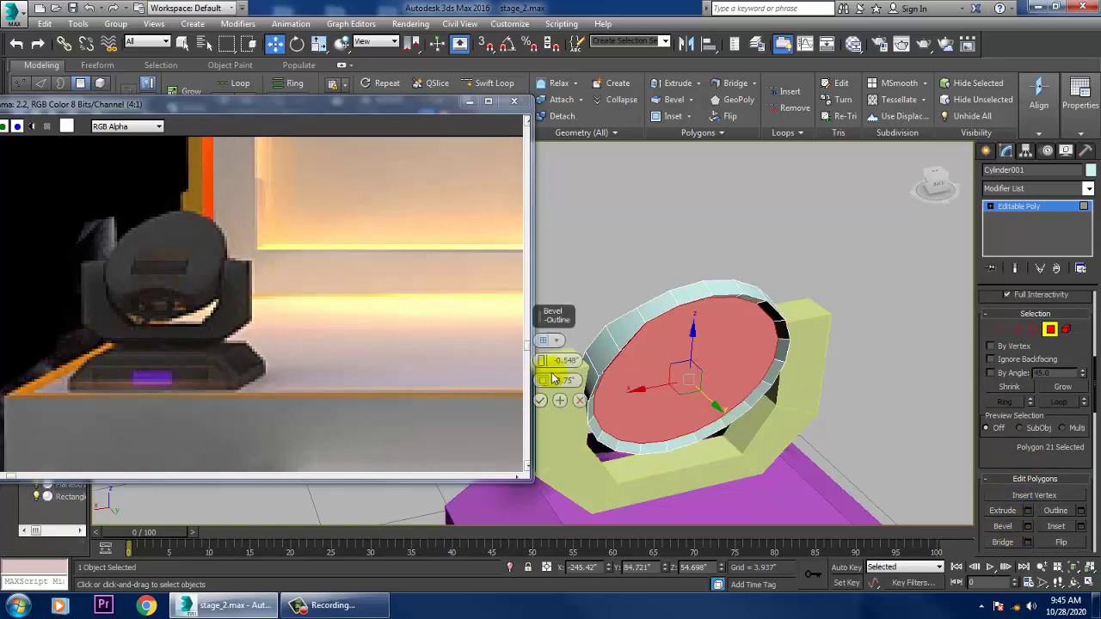
pyautogui.moveTo(542, 363); pyautogui.dragTo(528, 343)
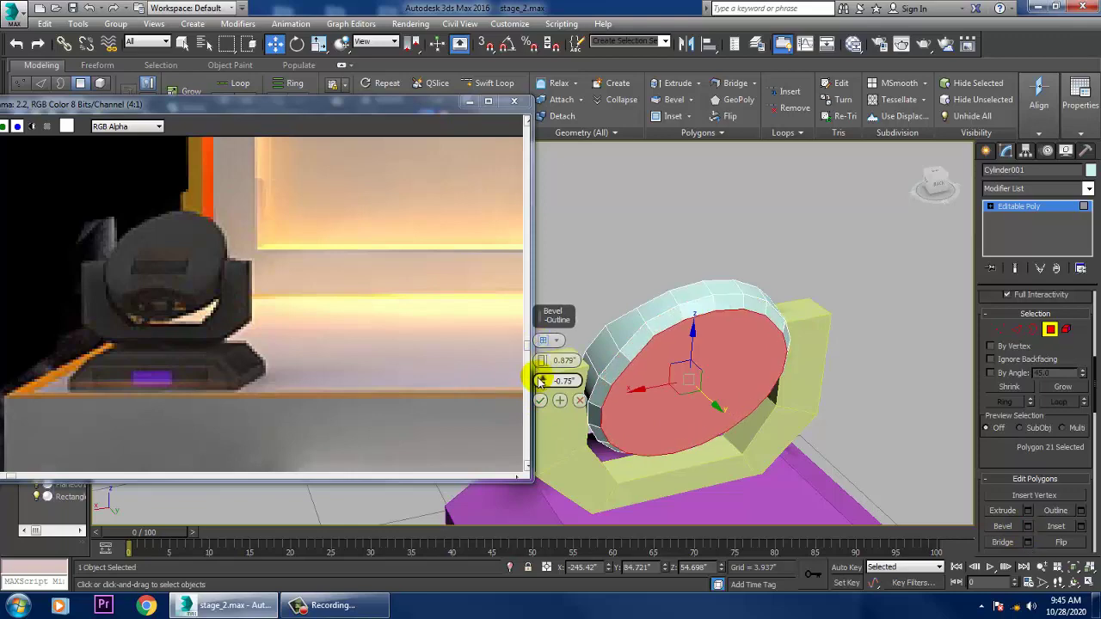
pyautogui.moveTo(541, 381); pyautogui.dragTo(567, 410)
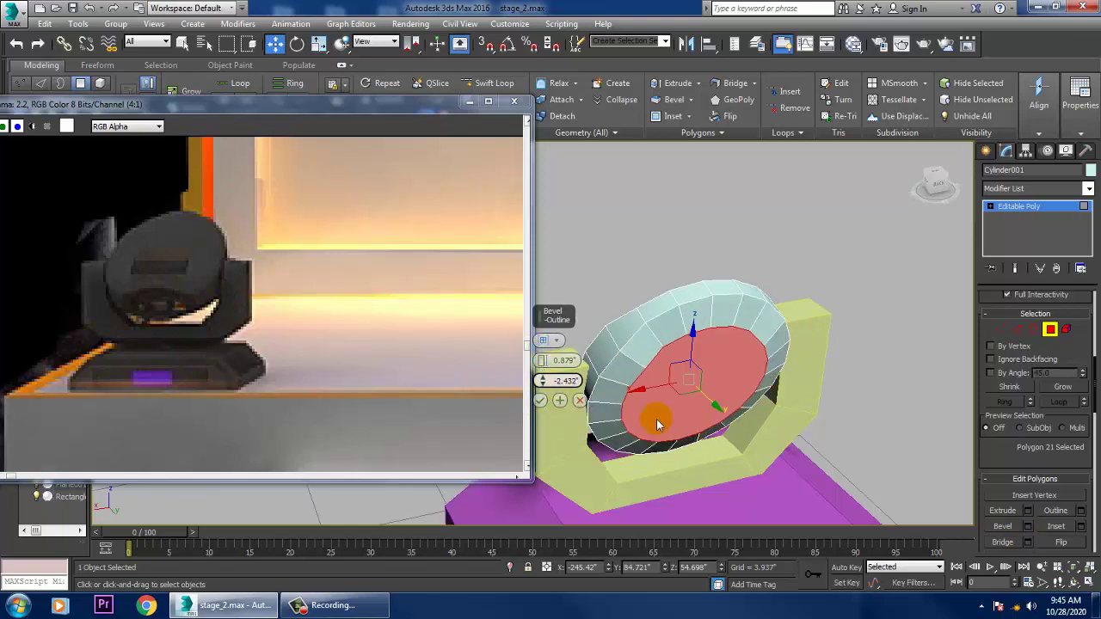
pyautogui.keyDown('alt'); pyautogui.moveTo(656, 424); pyautogui.dragTo(625, 402, button='middle'); pyautogui.keyUp('alt')
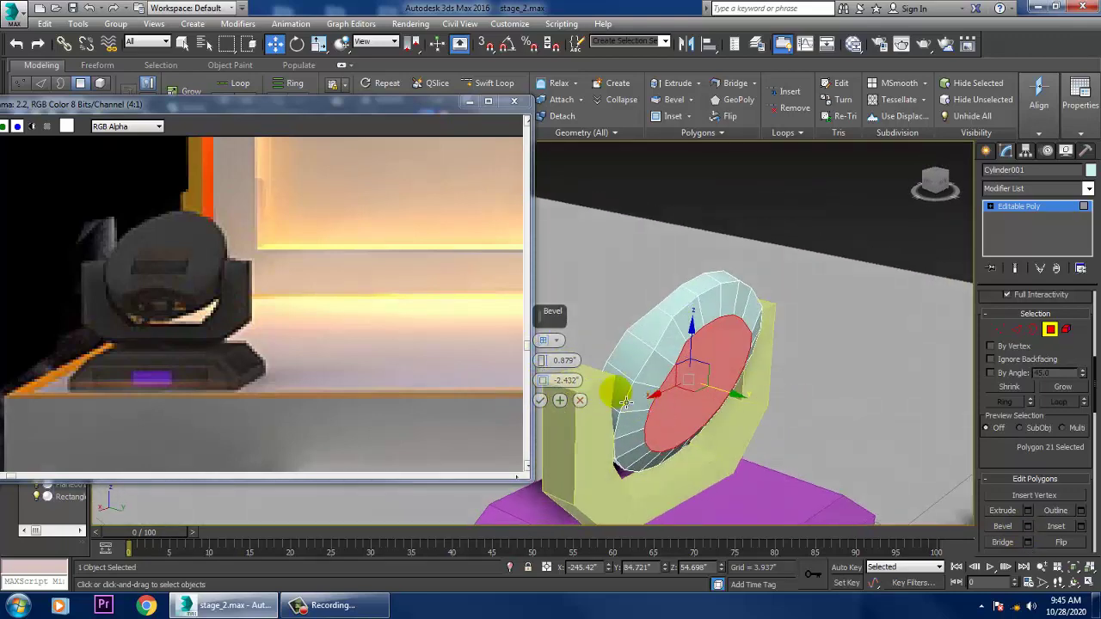
pyautogui.moveTo(542, 363); pyautogui.dragTo(559, 391)
pyautogui.click(540, 400)
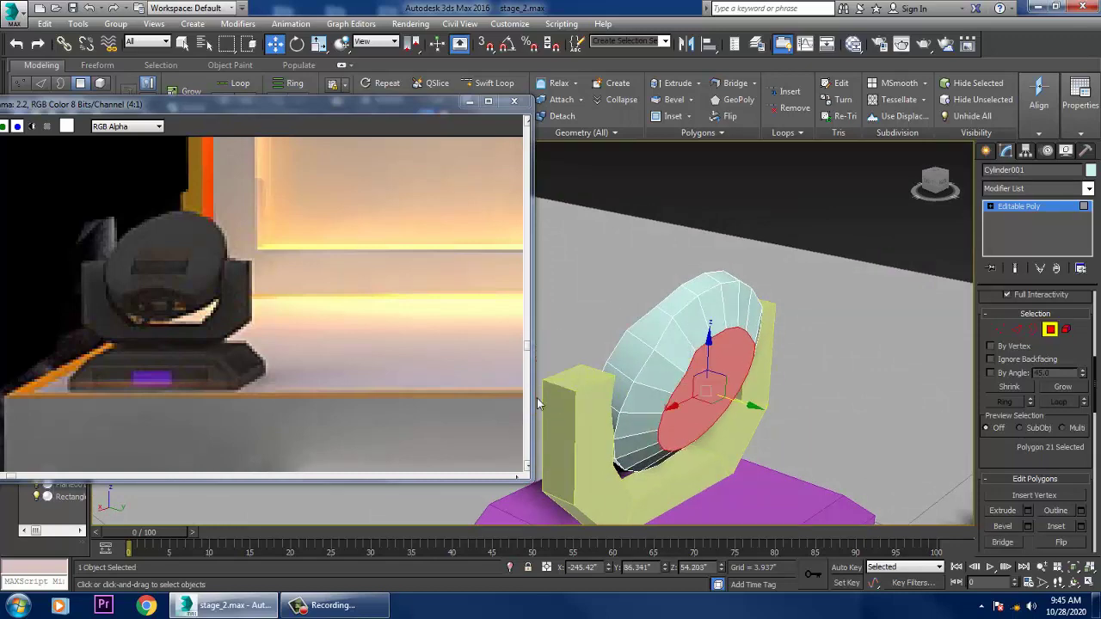
# Bevel the remaining back polygon inward with a height of -0.752" and an outline of -2.229" to form a recess
pyautogui.keyDown('alt'); pyautogui.moveTo(800, 421); pyautogui.dragTo(990, 513, button='middle'); pyautogui.keyUp('alt')
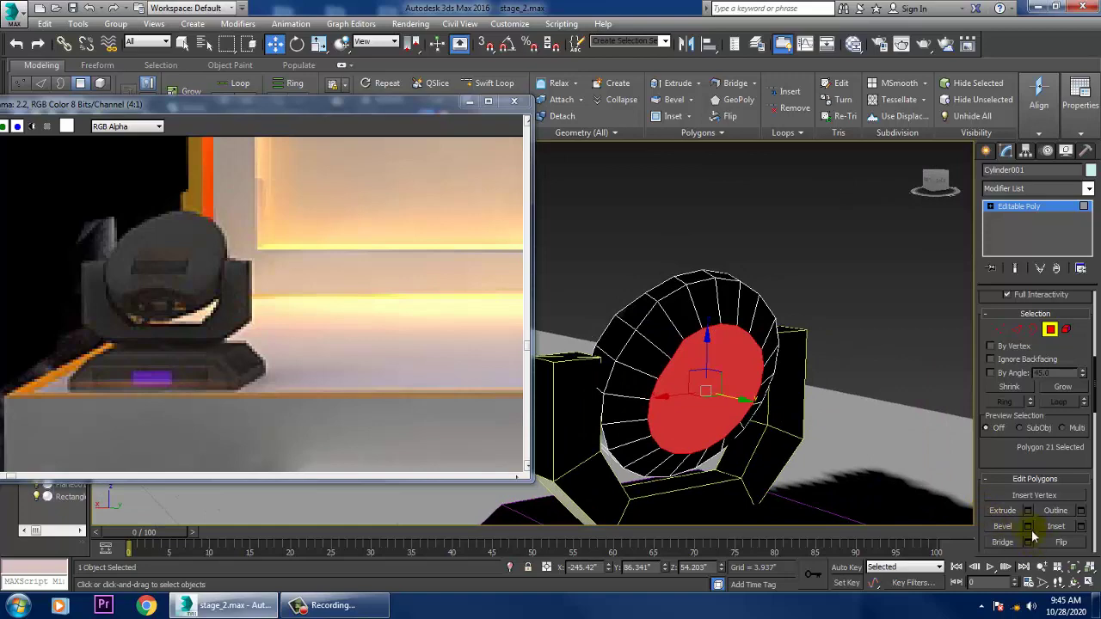
pyautogui.click(1028, 528)
pyautogui.keyDown('alt'); pyautogui.moveTo(891, 469); pyautogui.dragTo(884, 464, button='middle'); pyautogui.keyUp('alt')
pyautogui.scroll(5, 637, 412)
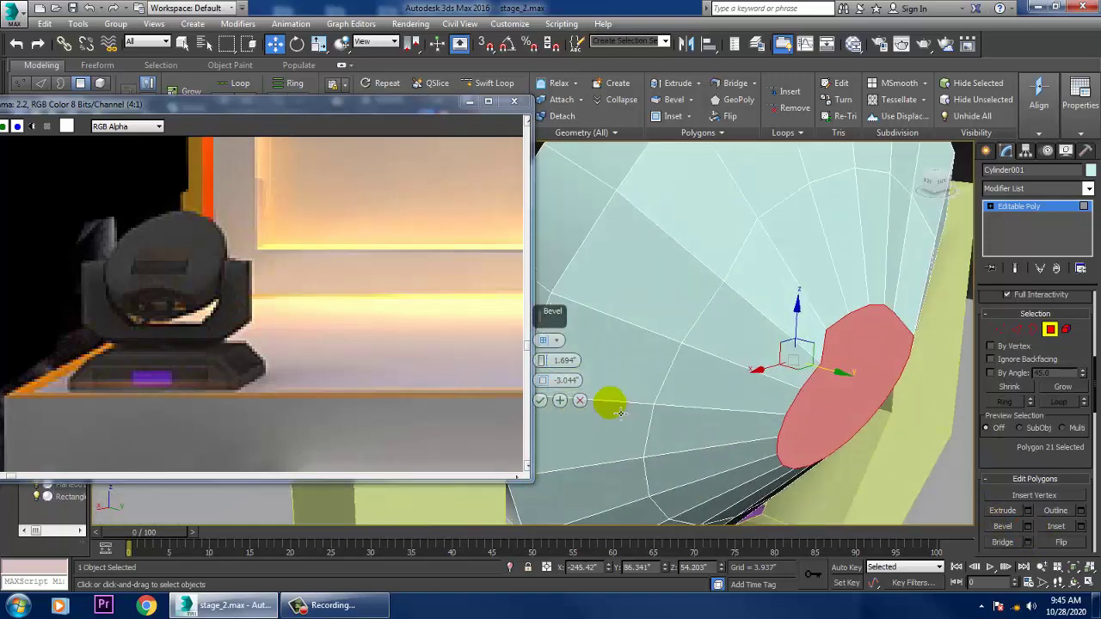
pyautogui.moveTo(542, 368); pyautogui.dragTo(562, 401)
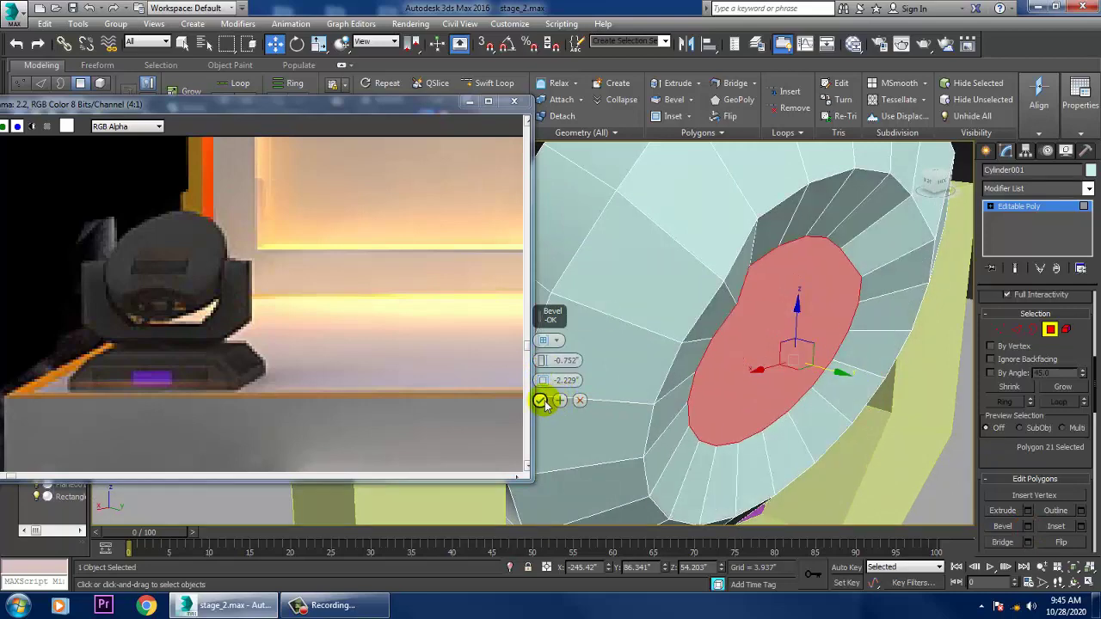
pyautogui.click(541, 401)
pyautogui.scroll(-10, 720, 425)
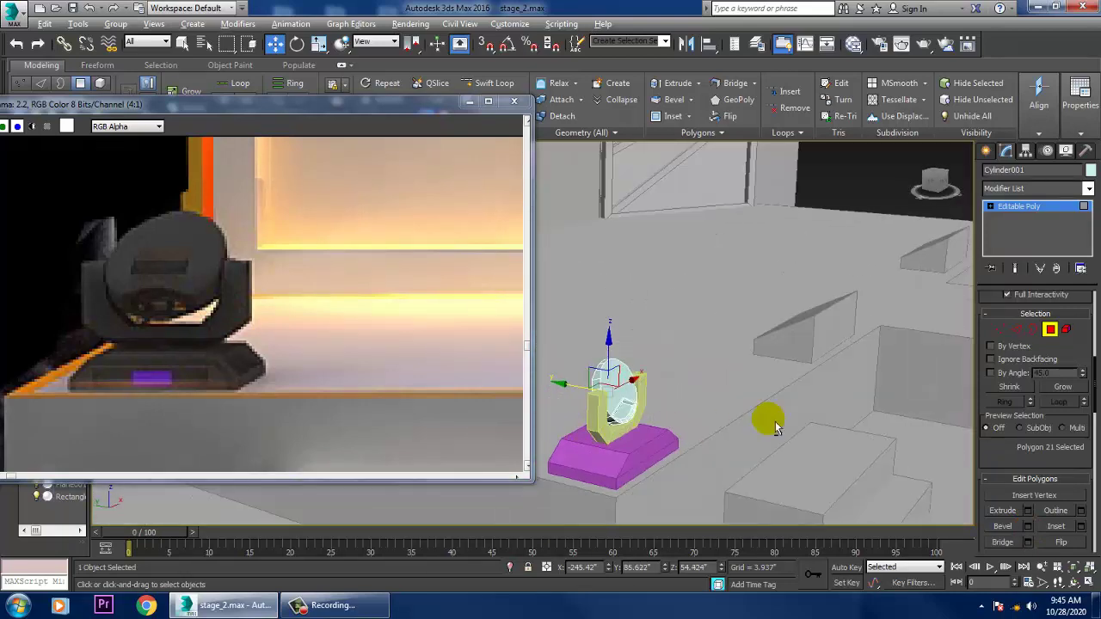
# Finish polygon editing and give the moving-head light's base, bracket and head the same light grey object color
pyautogui.scroll(-5, 766, 428)
pyautogui.scroll(2, 731, 430)
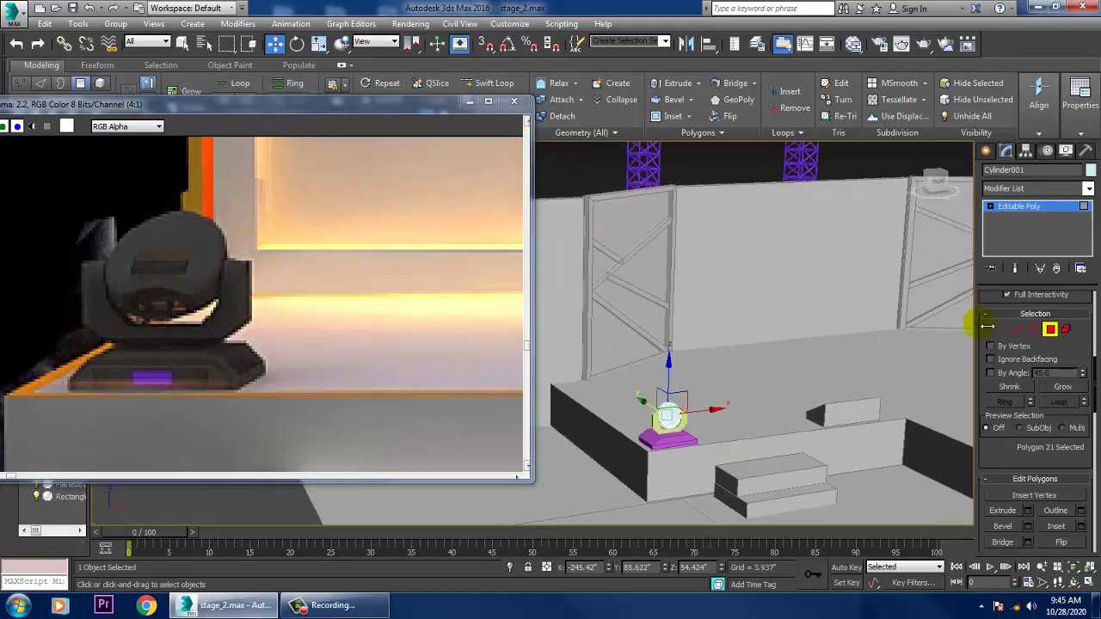
pyautogui.click(1032, 206)
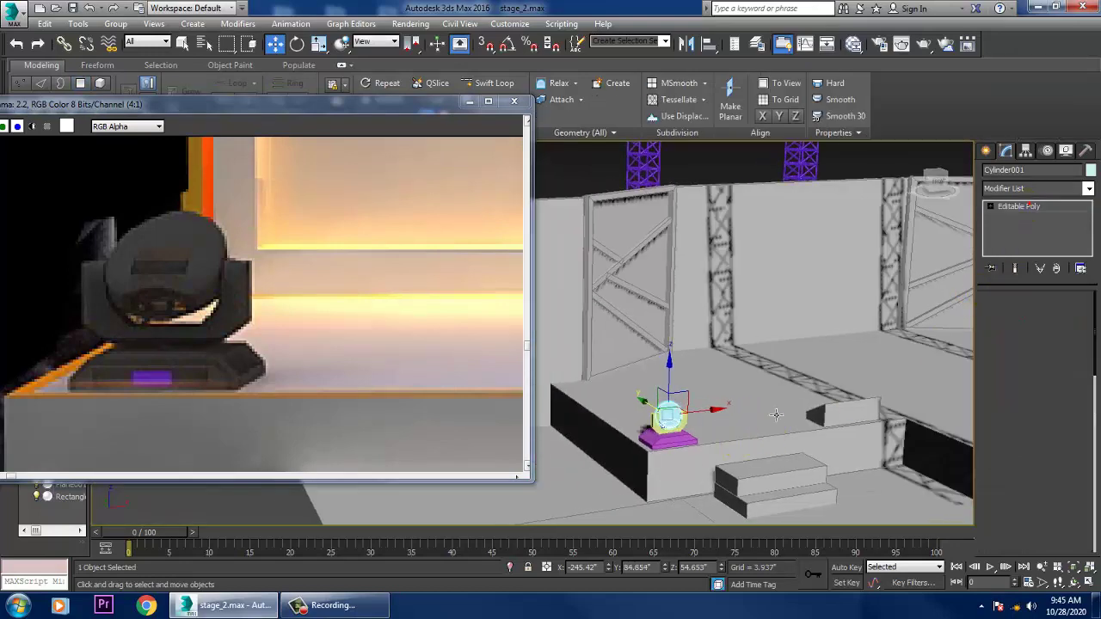
pyautogui.keyDown('ctrl'); pyautogui.click(695, 439); pyautogui.keyUp('ctrl')
pyautogui.click(685, 439)
pyautogui.keyDown('ctrl'); pyautogui.click(666, 415); pyautogui.keyUp('ctrl')
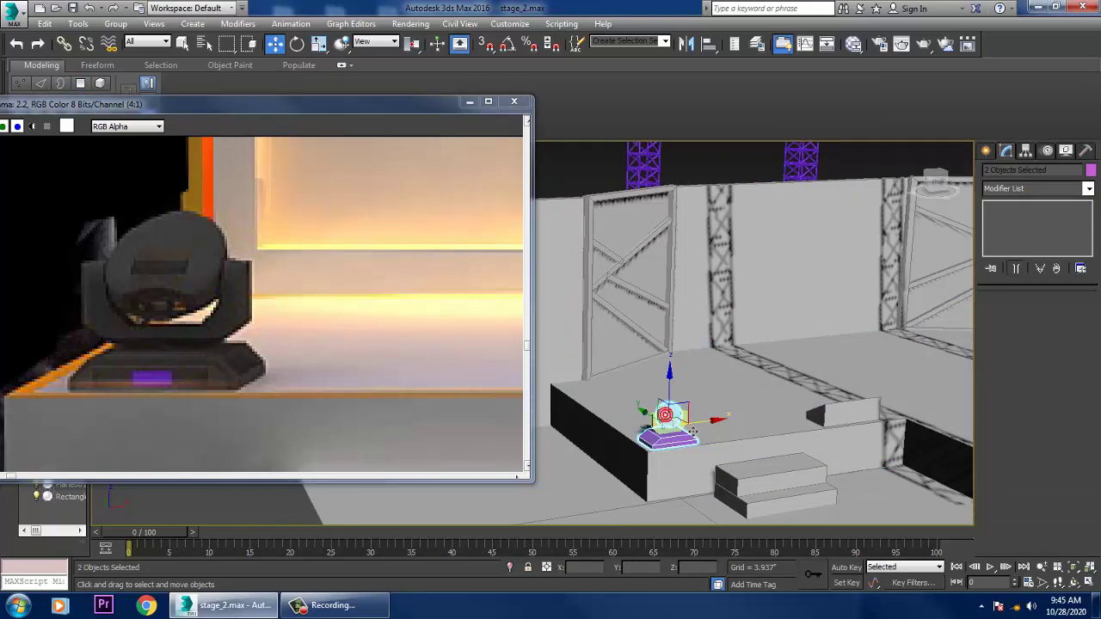
pyautogui.click(1089, 170)
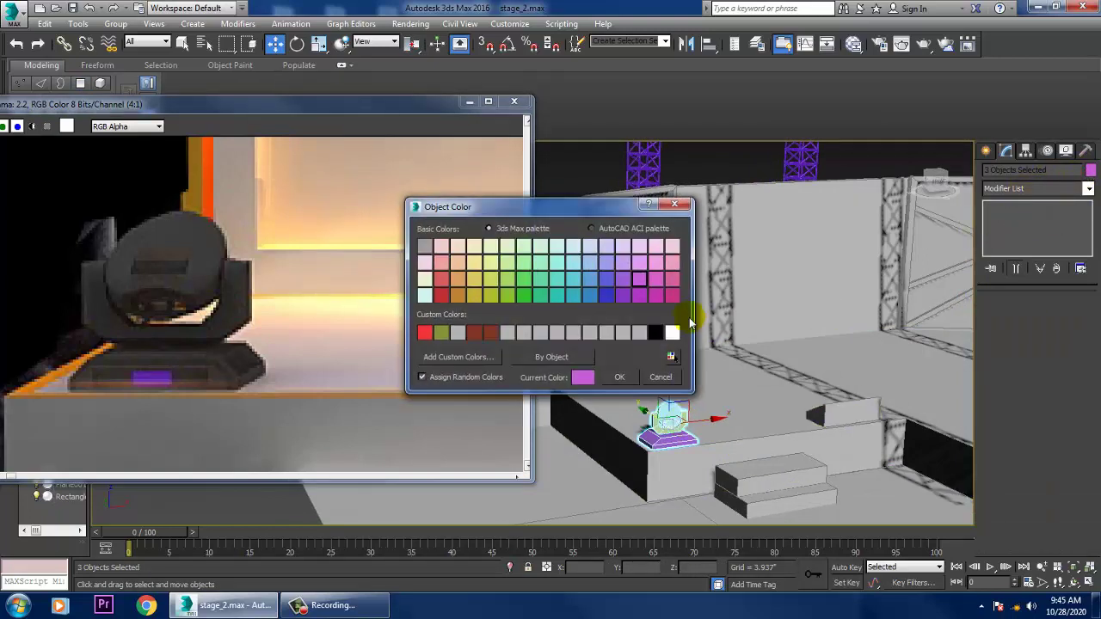
pyautogui.click(620, 377)
# Clone the three-part moving-head light as a copy along X to the opposite front corner of the stage
pyautogui.keyDown('alt'); pyautogui.moveTo(710, 397); pyautogui.dragTo(688, 422, button='middle'); pyautogui.keyUp('alt')
pyautogui.moveTo(291, 315); pyautogui.dragTo(217, 303, button='middle')
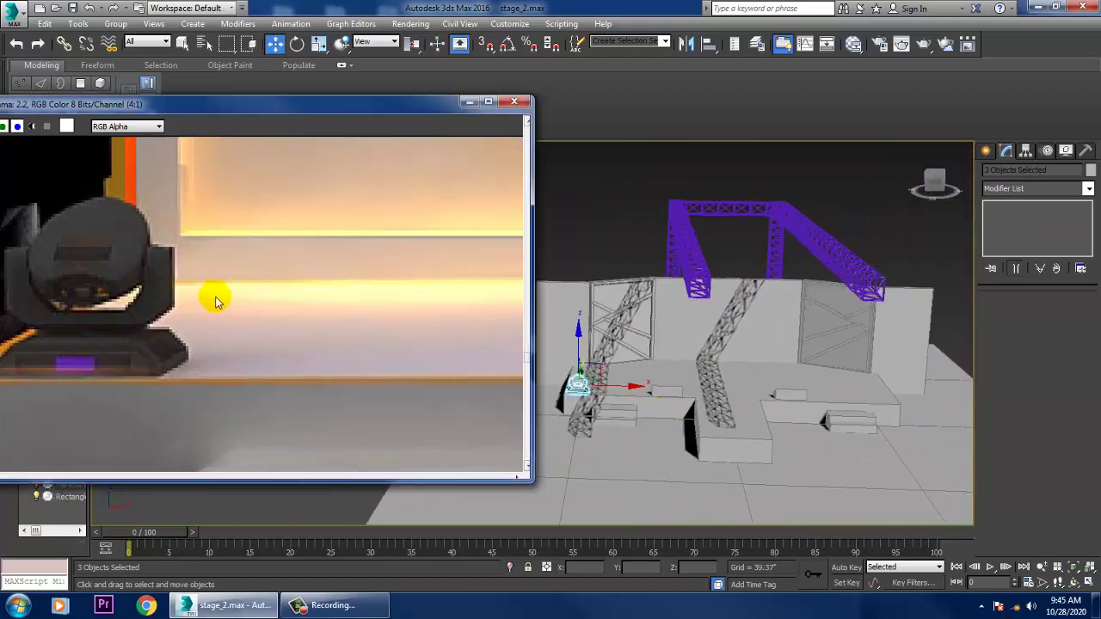
pyautogui.scroll(-2, 228, 307)
pyautogui.scroll(-2, 189, 304)
pyautogui.scroll(1, 729, 349)
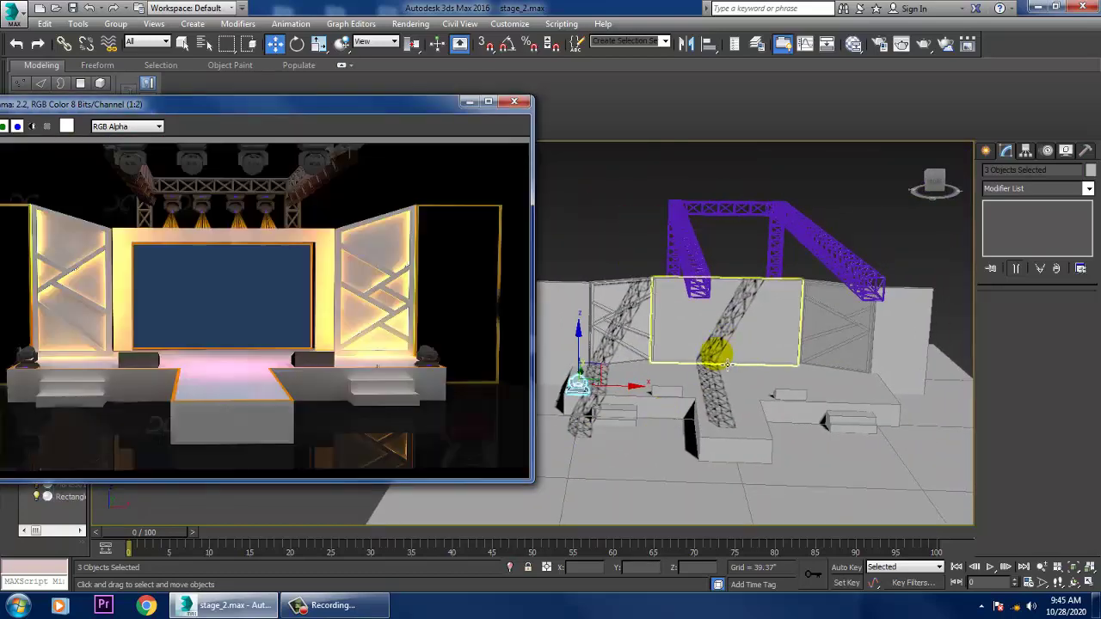
pyautogui.moveTo(650, 399); pyautogui.dragTo(593, 398, button='middle')
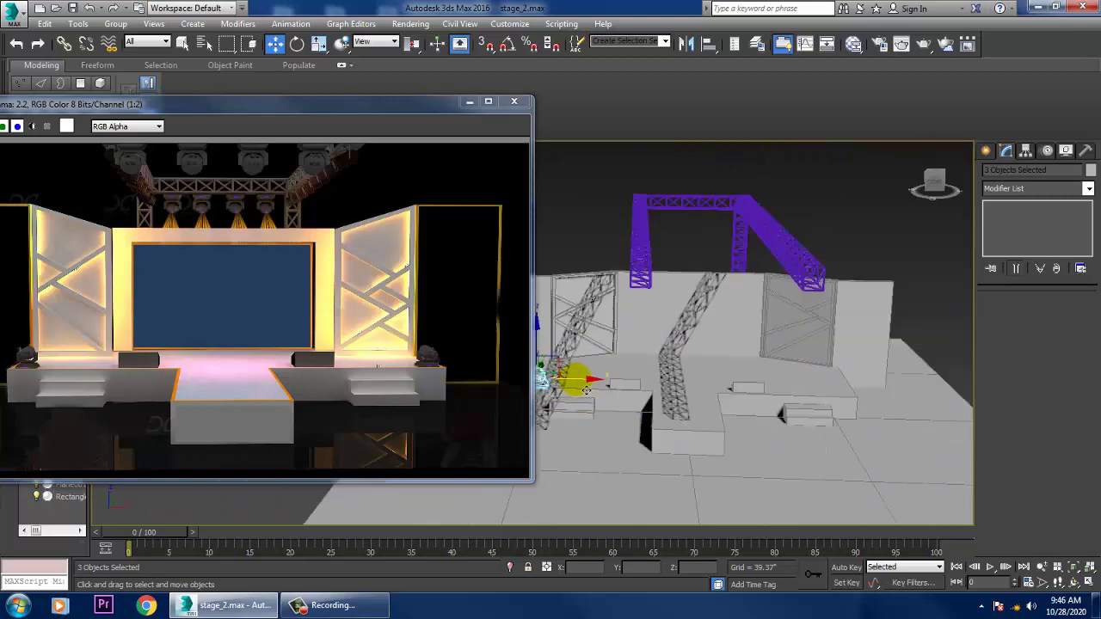
pyautogui.moveTo(583, 388); pyautogui.dragTo(880, 426)
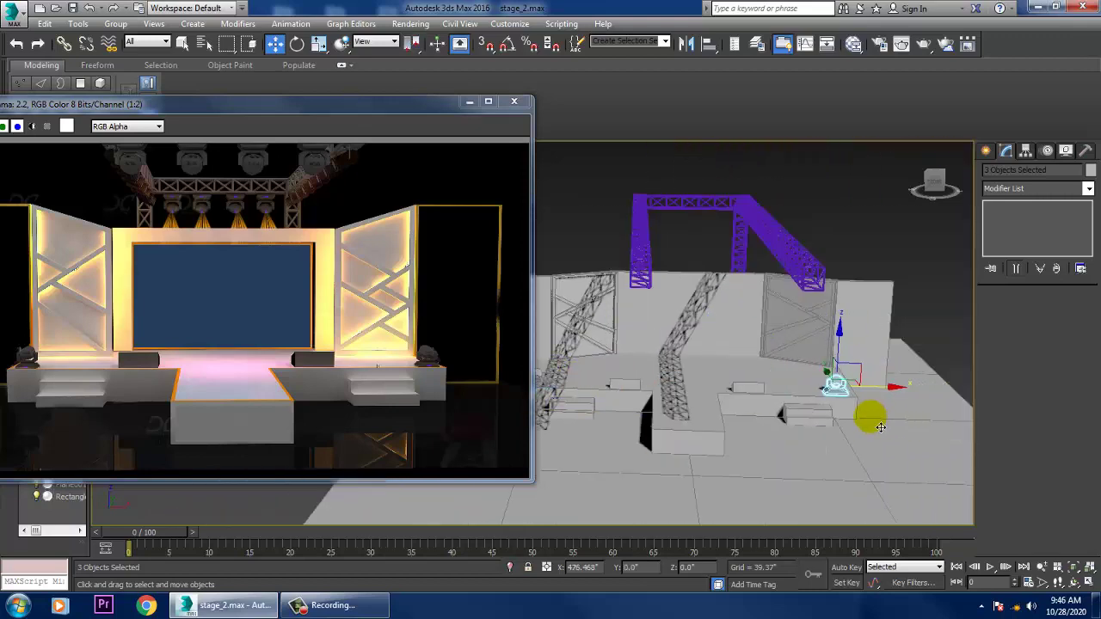
pyautogui.hotkey('ctrl', 'v')
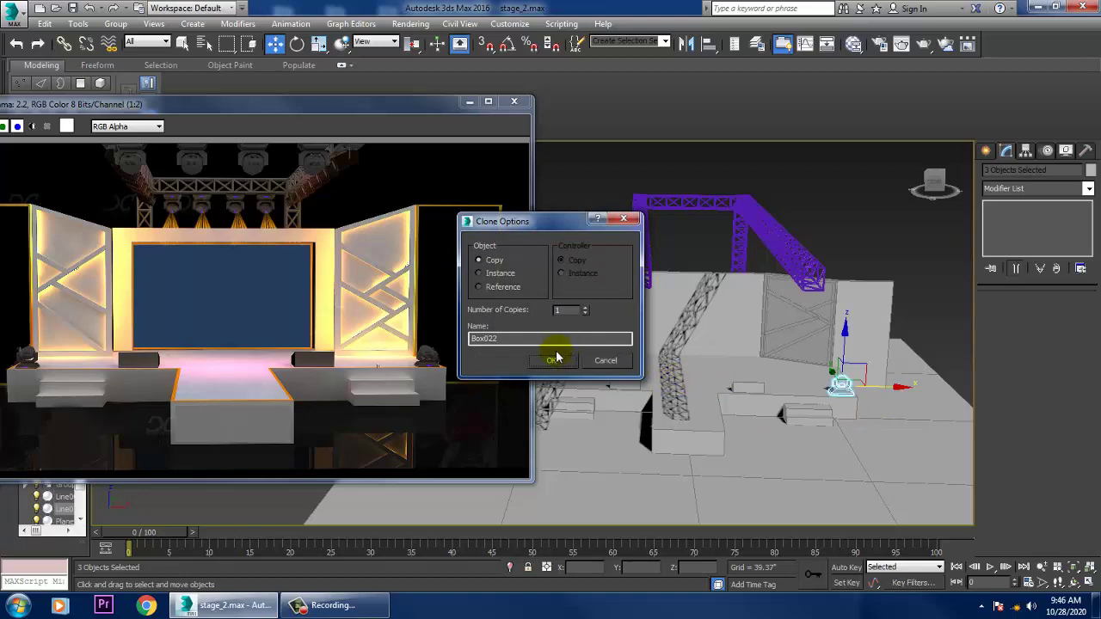
pyautogui.click(551, 362)
# Check the overhead lights in the reference image and clone the rear cross truss as a copy at the front ends of the side trusses
pyautogui.keyDown('alt'); pyautogui.moveTo(757, 382); pyautogui.dragTo(843, 381, button='middle'); pyautogui.keyUp('alt')
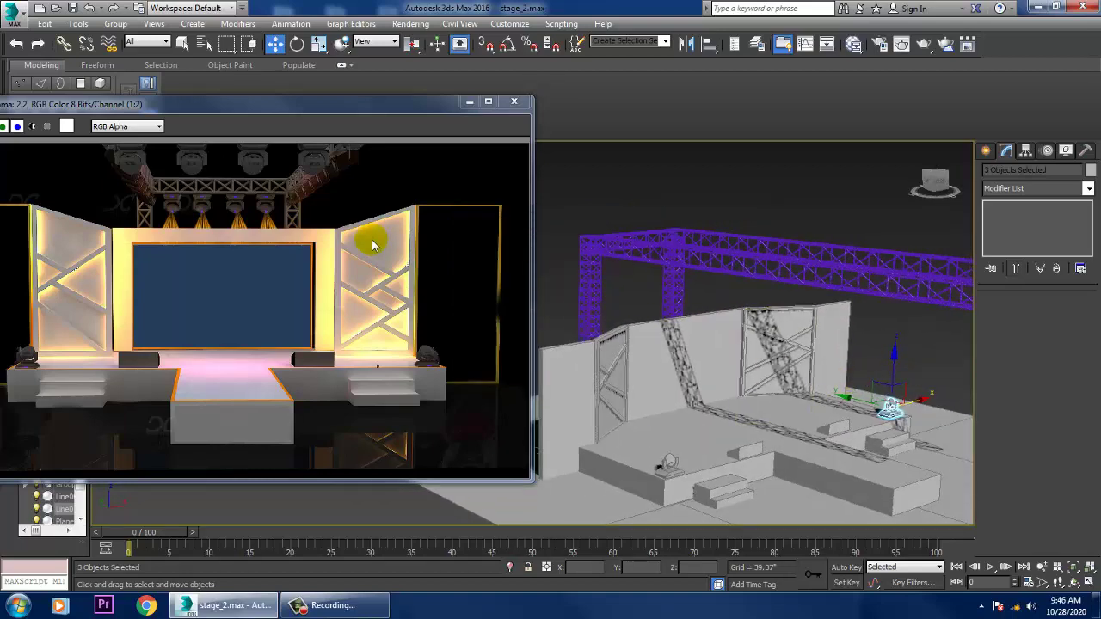
pyautogui.scroll(3, 372, 241)
pyautogui.click(107, 169)
pyautogui.scroll(2, 117, 176)
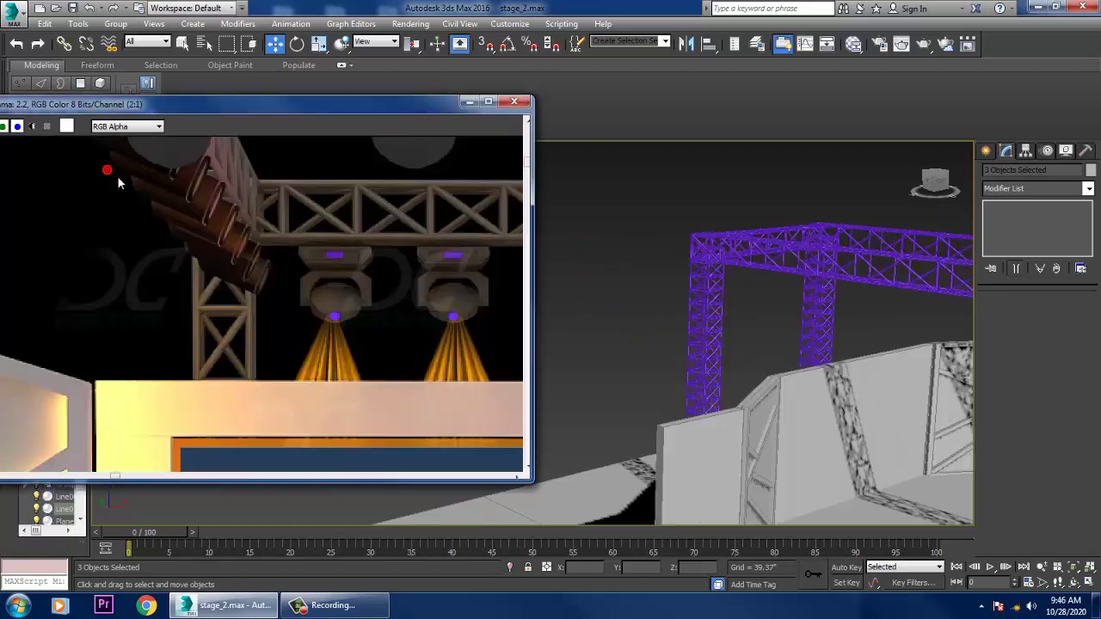
pyautogui.moveTo(398, 211); pyautogui.dragTo(403, 333, button='middle')
pyautogui.moveTo(363, 270); pyautogui.dragTo(392, 332, button='middle')
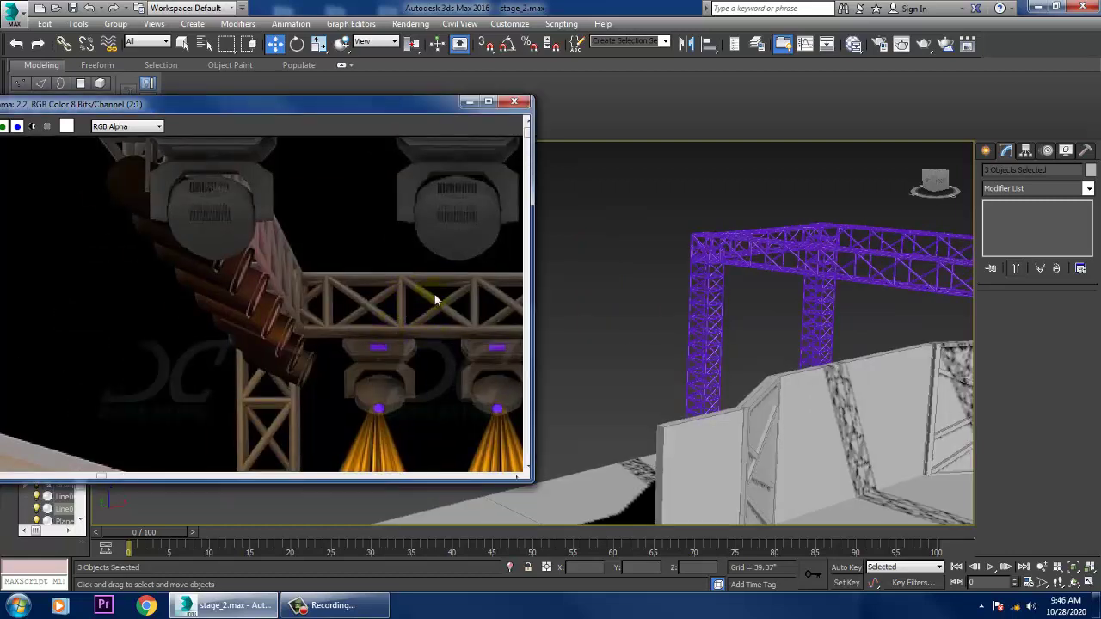
pyautogui.moveTo(688, 421); pyautogui.dragTo(564, 333, button='middle')
pyautogui.click(676, 340)
pyautogui.scroll(-4, 676, 340)
pyautogui.keyDown('alt'); pyautogui.moveTo(563, 334); pyautogui.dragTo(700, 378, button='middle'); pyautogui.keyUp('alt')
pyautogui.scroll(3, 623, 370)
pyautogui.moveTo(563, 322)
pyautogui.keyDown('shift'); pyautogui.mouseDown()
pyautogui.moveTo(819, 320)
pyautogui.moveTo(750, 332)
pyautogui.moveTo(770, 333)
pyautogui.mouseUp(); pyautogui.keyUp('shift')
pyautogui.hotkey('ctrl', 'v')
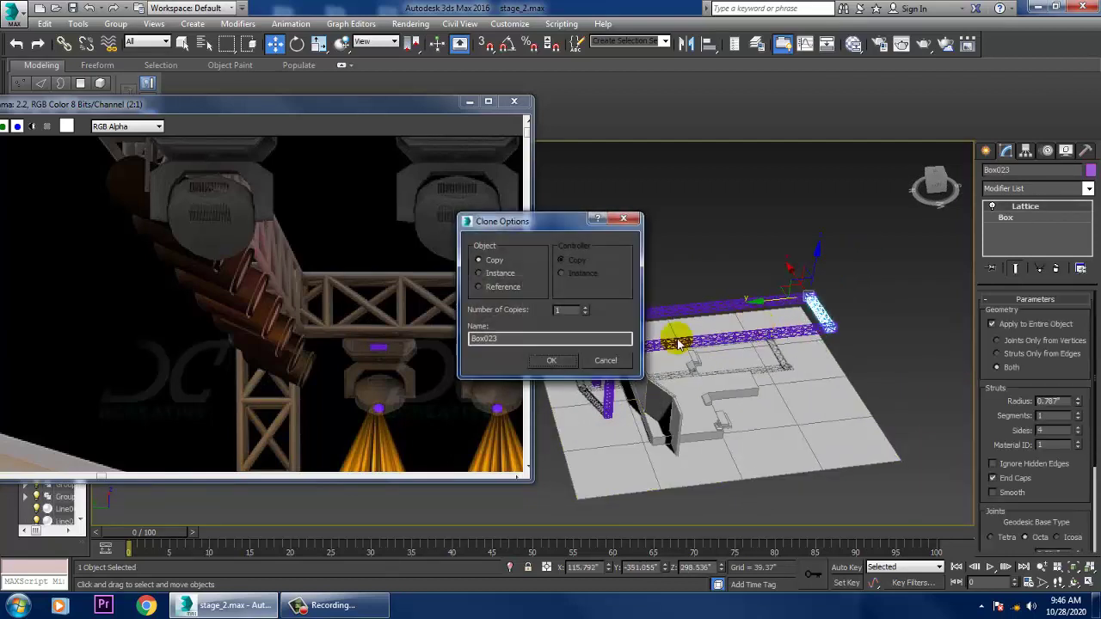
pyautogui.click(548, 366)
# Shift the cloned cross truss by -7.017" along Y to line up with the ends of the side trusses
pyautogui.press('z')
pyautogui.keyDown('alt'); pyautogui.moveTo(746, 346); pyautogui.dragTo(634, 283, button='middle'); pyautogui.keyUp('alt')
pyautogui.scroll(-2, 708, 330)
pyautogui.moveTo(612, 250); pyautogui.dragTo(629, 251)
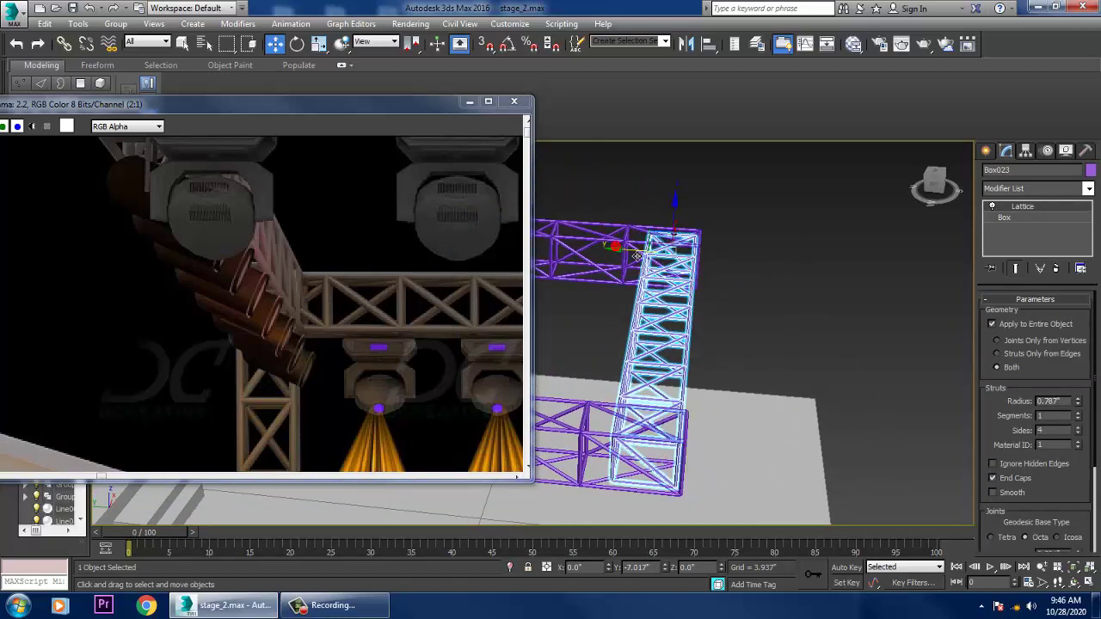
# Group the base, bracket and head of the moving-head light at the stage's near front corner
pyautogui.scroll(-4, 638, 261)
pyautogui.moveTo(717, 265); pyautogui.dragTo(860, 265, button='middle')
pyautogui.keyDown('alt'); pyautogui.moveTo(860, 265); pyautogui.dragTo(929, 204, button='middle'); pyautogui.keyUp('alt')
pyautogui.scroll(3, 701, 335)
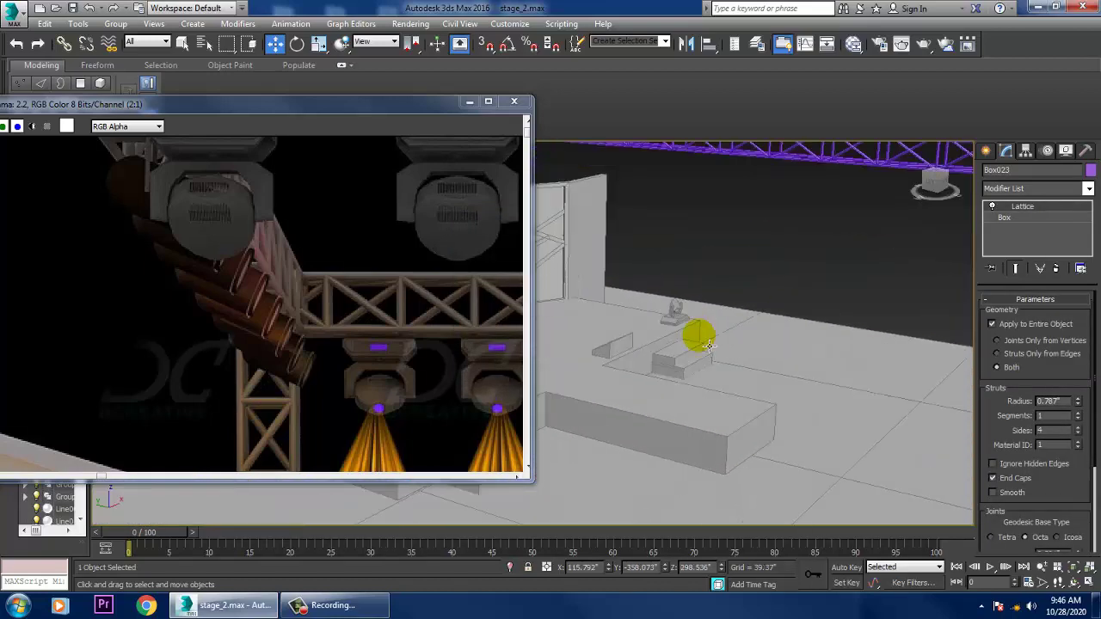
pyautogui.moveTo(697, 336); pyautogui.dragTo(877, 349, button='middle')
pyautogui.scroll(3, 730, 416)
pyautogui.keyDown('alt'); pyautogui.moveTo(589, 464); pyautogui.dragTo(818, 378, button='middle'); pyautogui.keyUp('alt')
pyautogui.click(712, 411)
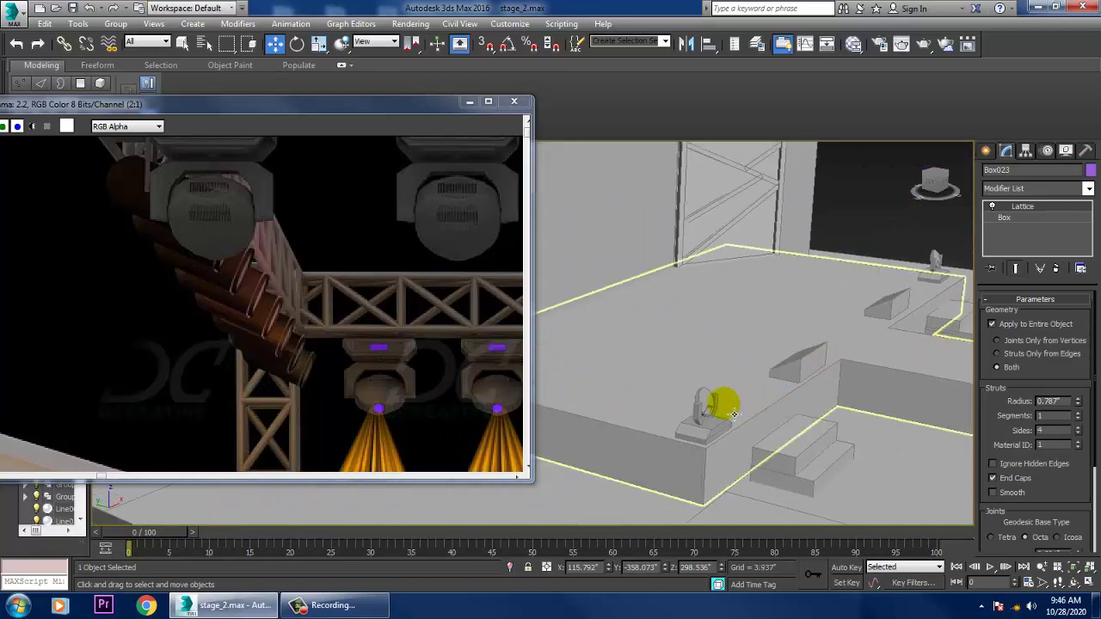
pyautogui.keyDown('ctrl'); pyautogui.click(707, 406); pyautogui.keyUp('ctrl')
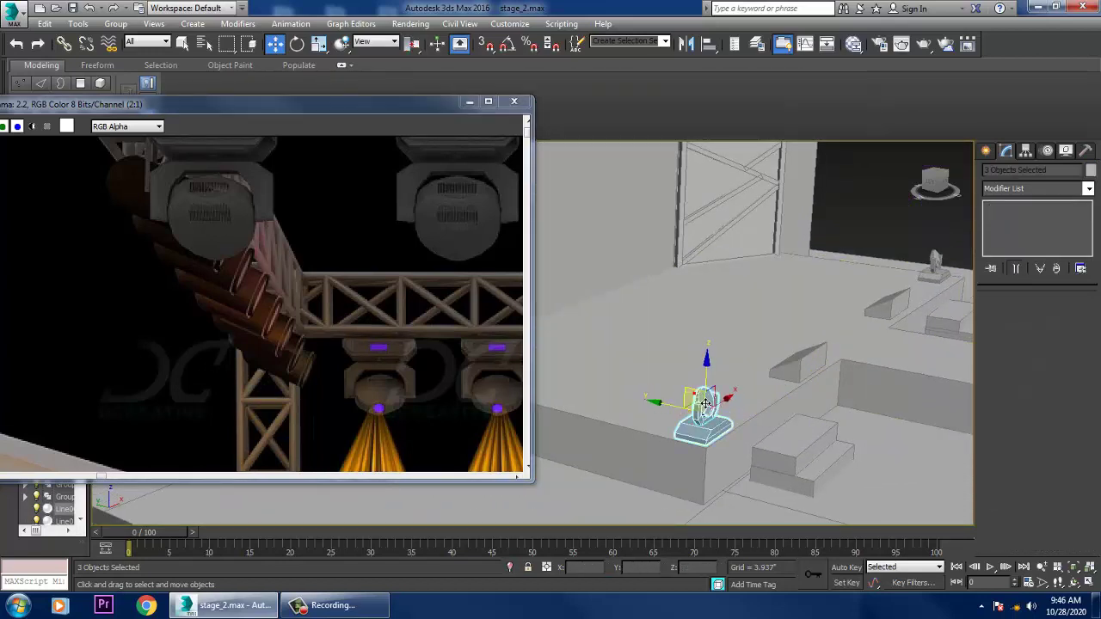
pyautogui.click(117, 24)
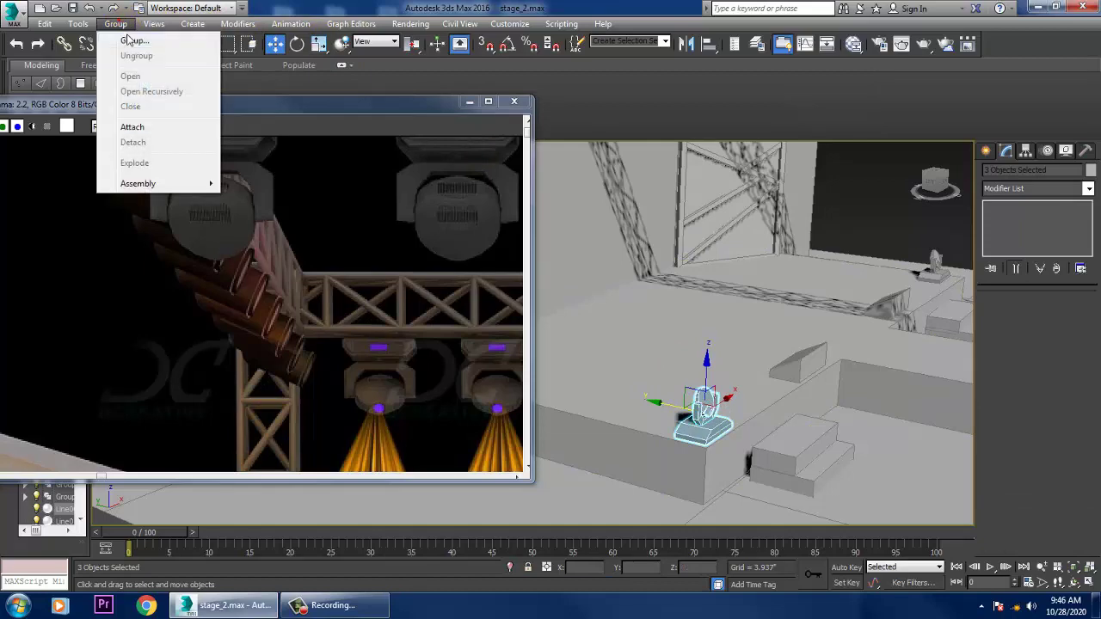
pyautogui.click(131, 41)
pyautogui.click(570, 325)
# Clone the light group as a single copy along Y, out in front of the stage
pyautogui.scroll(-7, 707, 377)
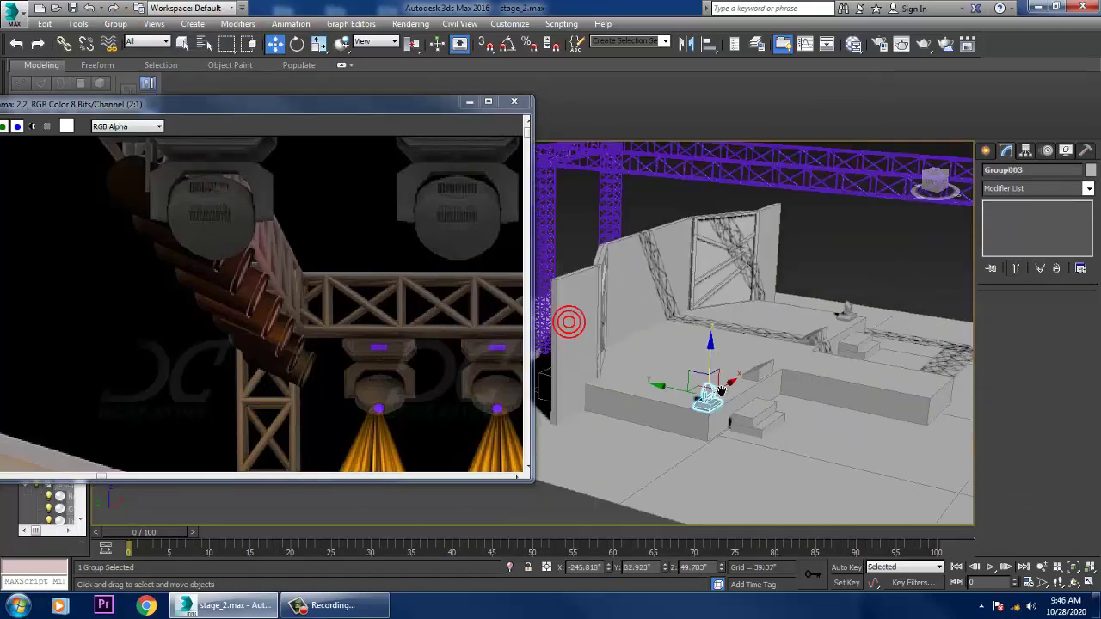
pyautogui.moveTo(811, 416); pyautogui.dragTo(795, 403, button='middle')
pyautogui.scroll(4, 796, 402)
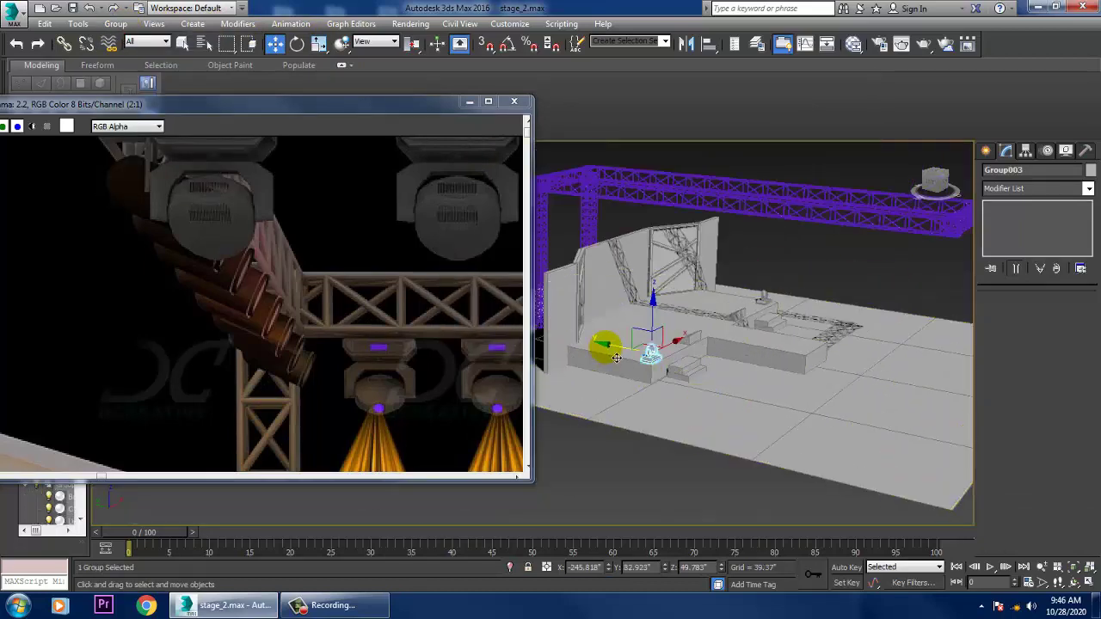
pyautogui.keyDown('shift'); pyautogui.moveTo(614, 358); pyautogui.dragTo(843, 400); pyautogui.keyUp('shift')
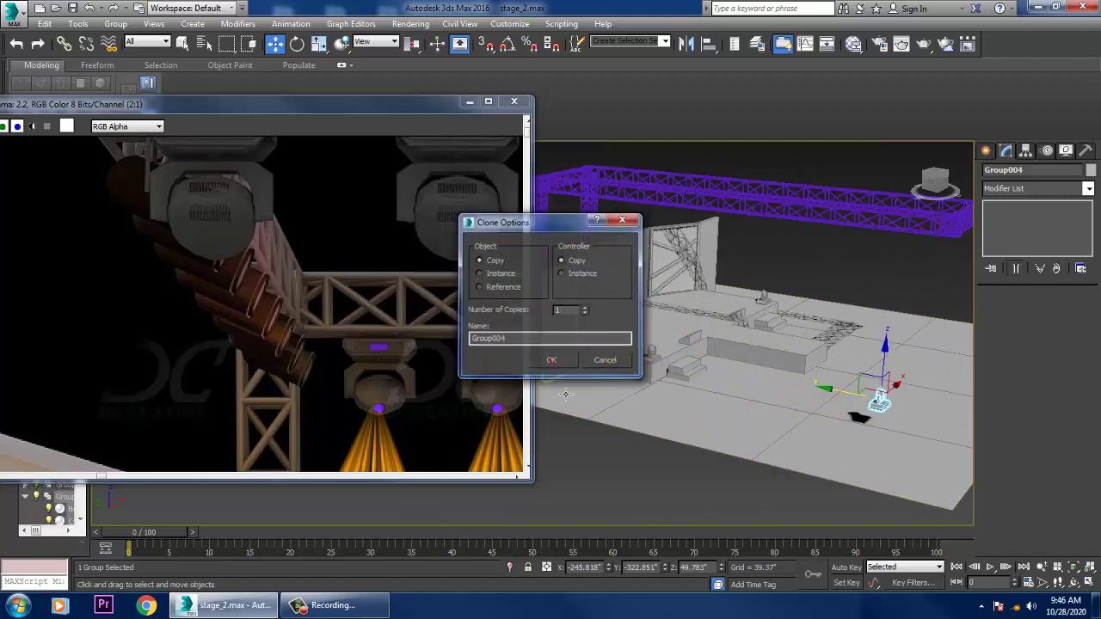
pyautogui.click(552, 361)
# Mirror the copied light group vertically on the Z axis without cloning so it hangs upside down
pyautogui.click(685, 44)
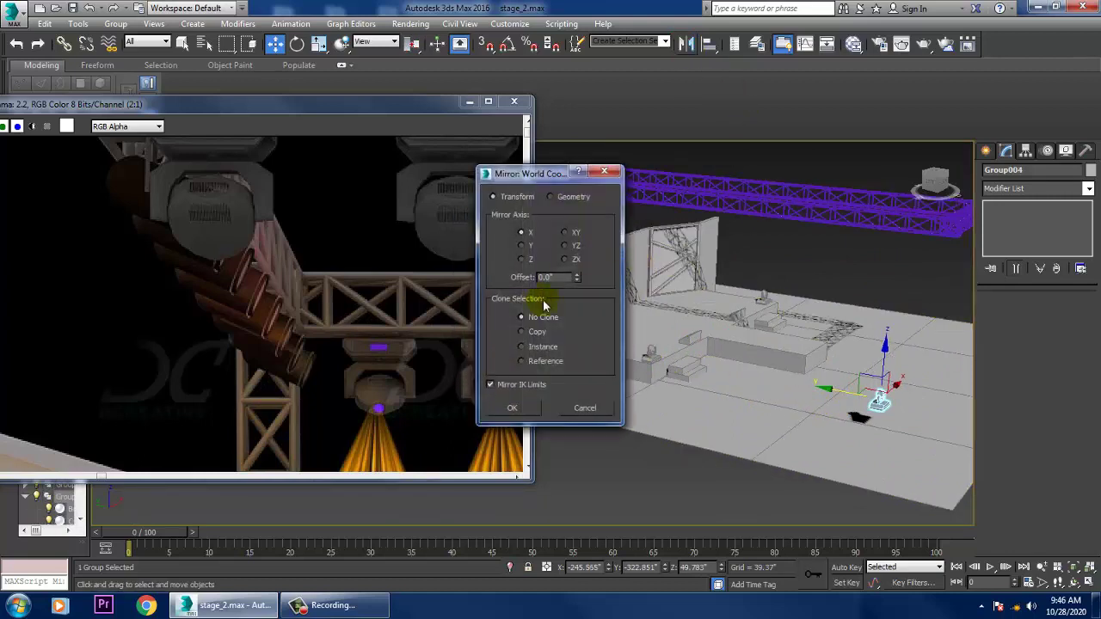
pyautogui.click(514, 407)
pyautogui.keyDown('alt'); pyautogui.moveTo(688, 353); pyautogui.dragTo(843, 362, button='middle'); pyautogui.keyUp('alt')
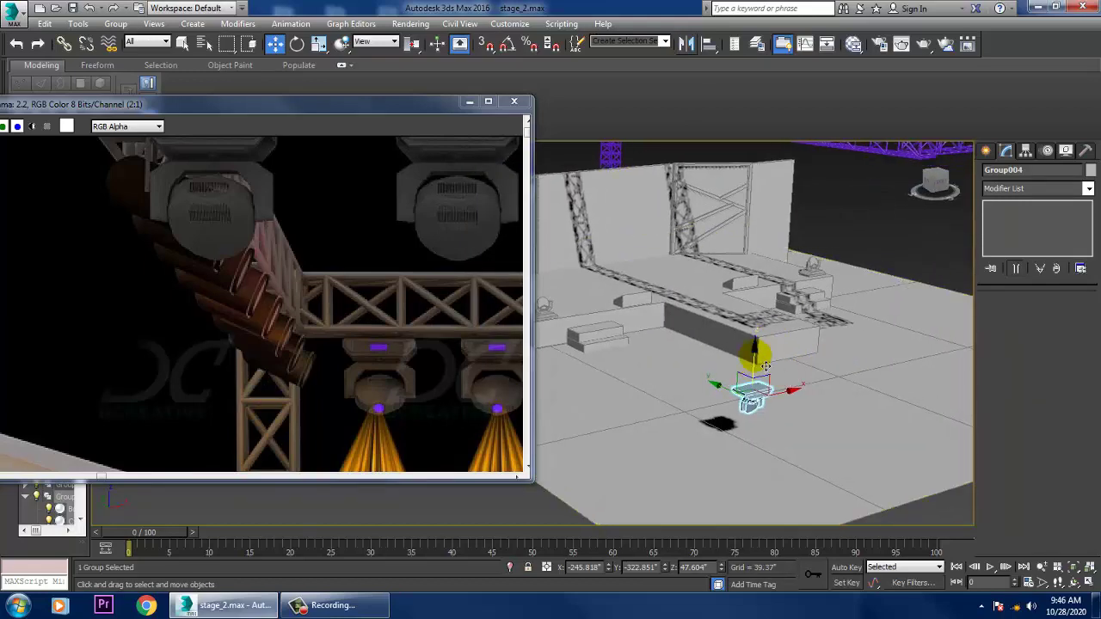
# Raise the inverted light to the overhead truss and position it along the side truss near its front end
pyautogui.keyDown('alt'); pyautogui.moveTo(768, 248); pyautogui.dragTo(686, 266, button='middle'); pyautogui.keyUp('alt')
pyautogui.moveTo(685, 251); pyautogui.dragTo(862, 271)
pyautogui.keyDown('alt'); pyautogui.moveTo(863, 271); pyautogui.dragTo(866, 246, button='middle'); pyautogui.keyUp('alt')
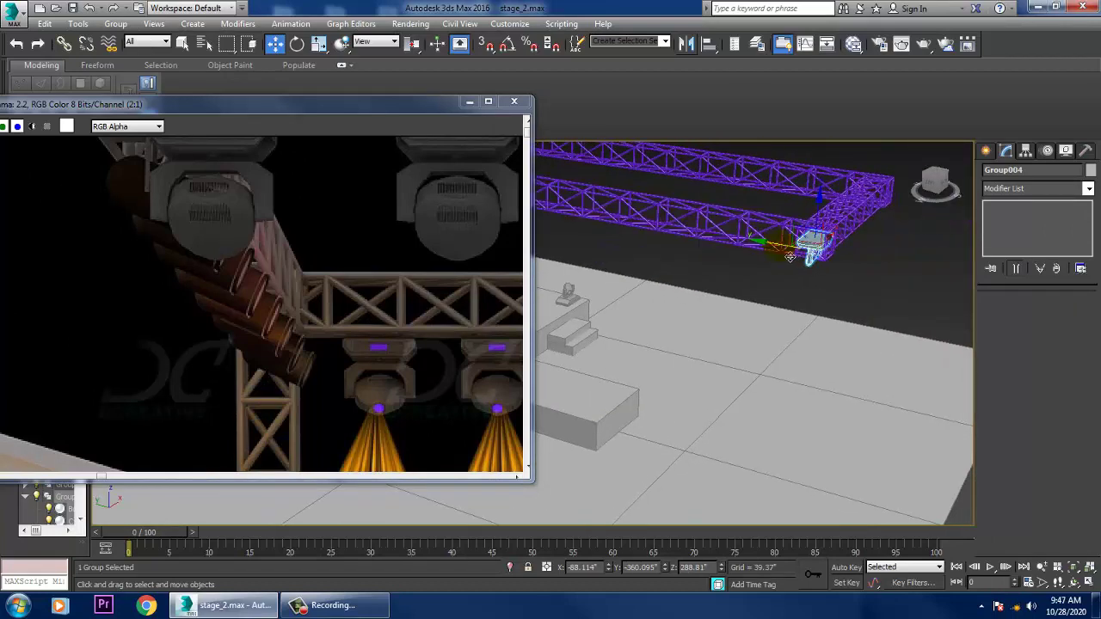
pyautogui.moveTo(789, 257); pyautogui.dragTo(709, 256)
pyautogui.keyDown('alt'); pyautogui.moveTo(708, 256); pyautogui.dragTo(799, 369, button='middle'); pyautogui.keyUp('alt')
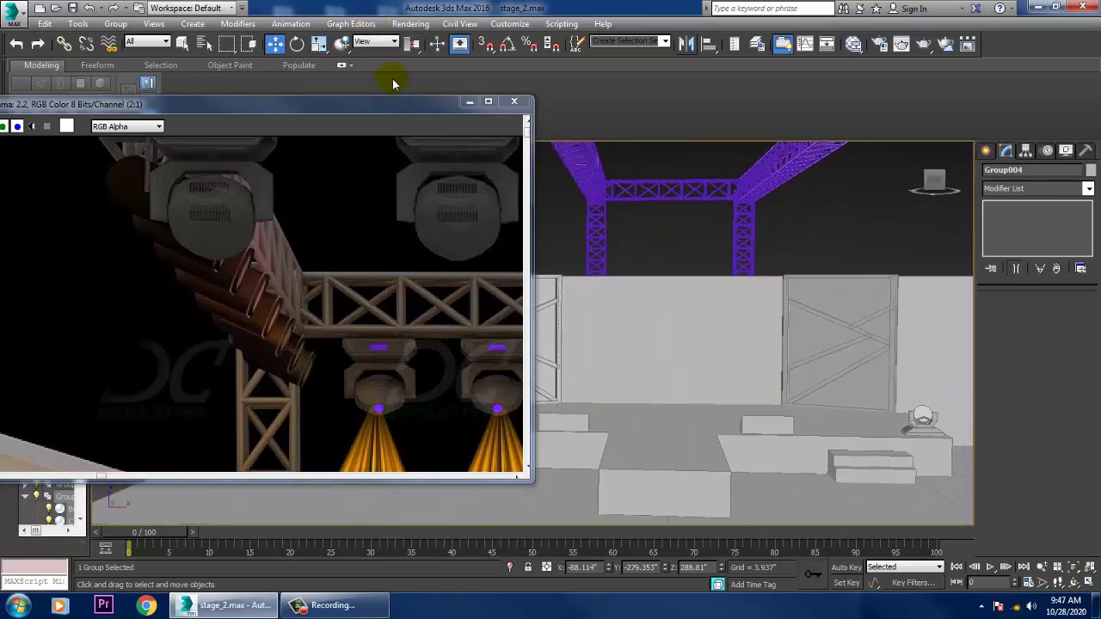
# Move the reference image aside to clear the viewport and scale up the inverted light group
pyautogui.moveTo(414, 105); pyautogui.dragTo(127, 84)
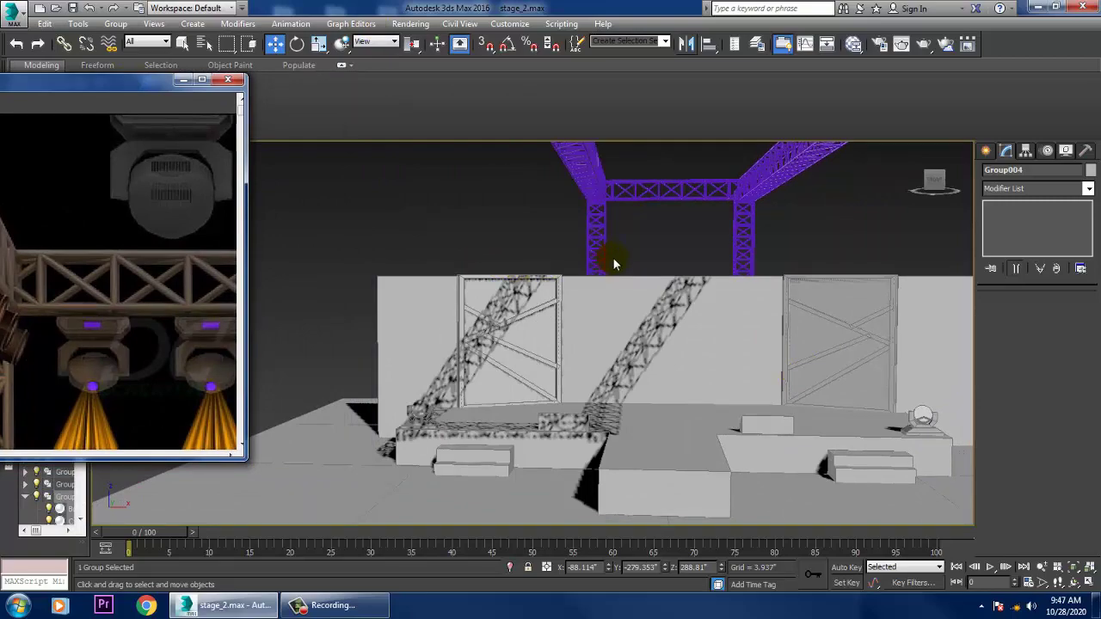
pyautogui.keyDown('alt'); pyautogui.moveTo(613, 258); pyautogui.dragTo(665, 323, button='middle'); pyautogui.keyUp('alt')
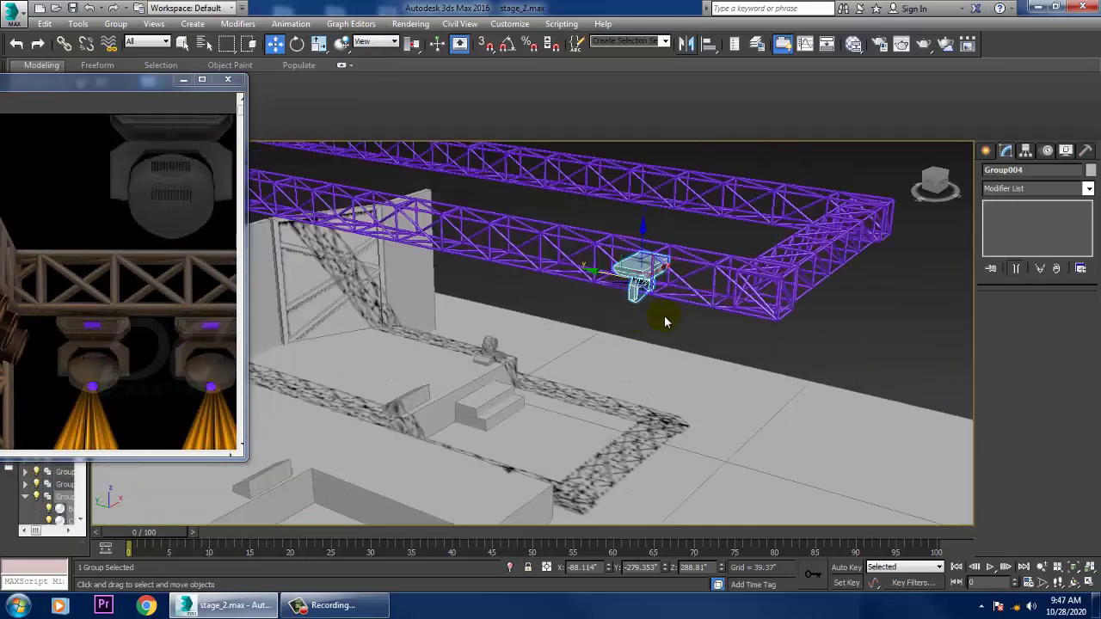
pyautogui.press('r')
pyautogui.moveTo(645, 274); pyautogui.dragTo(673, 271)
pyautogui.press('w')
# Lower the inverted light by 4.104" along Z so its base sits against the truss's lower edge
pyautogui.moveTo(677, 288)
pyautogui.keyDown('alt'); pyautogui.mouseDown(button='middle')
pyautogui.moveTo(682, 248)
pyautogui.moveTo(682, 271)
pyautogui.mouseUp(button='middle'); pyautogui.keyUp('alt')
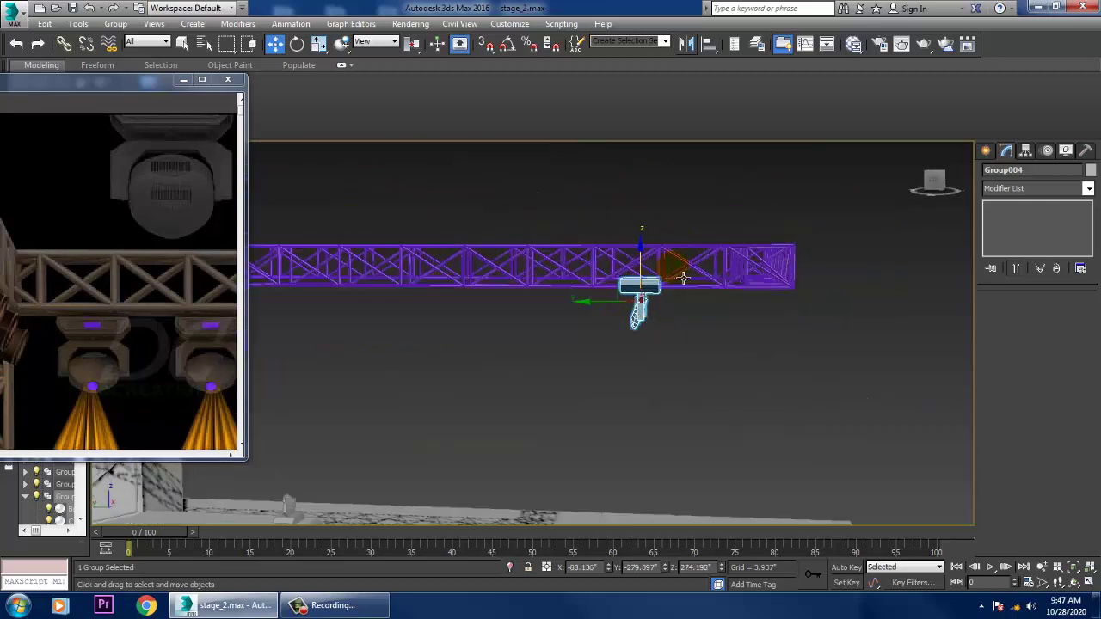
pyautogui.scroll(3, 676, 272)
pyautogui.moveTo(628, 291); pyautogui.dragTo(650, 295)
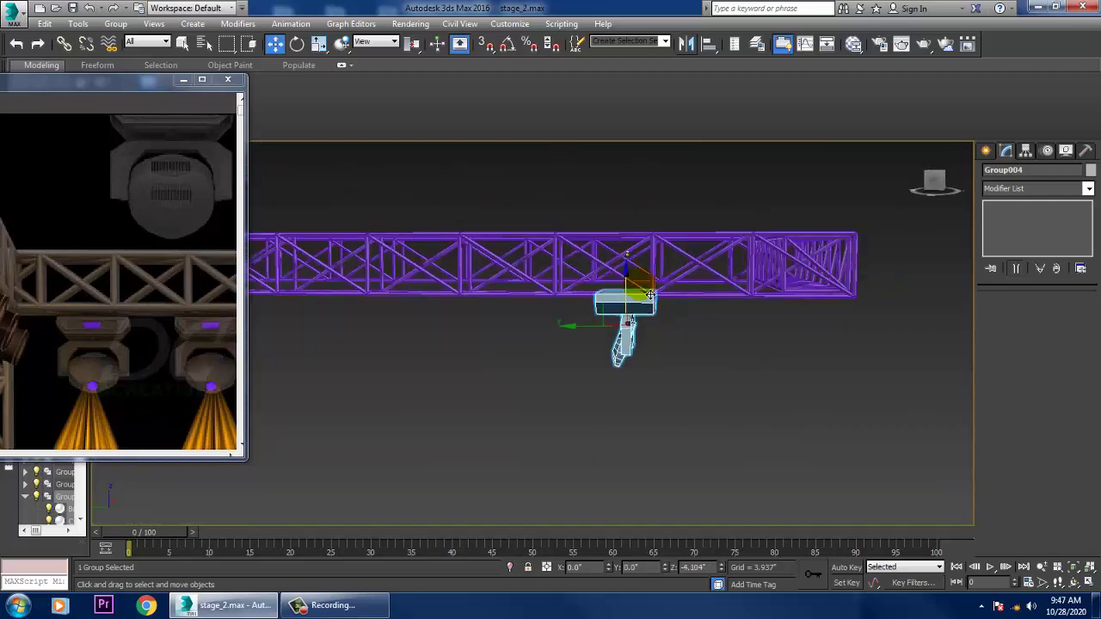
# Clone the hanging light along X as two evenly spaced copies across the front of the overhead truss
pyautogui.keyDown('alt'); pyautogui.moveTo(858, 356); pyautogui.dragTo(818, 339, button='middle'); pyautogui.keyUp('alt')
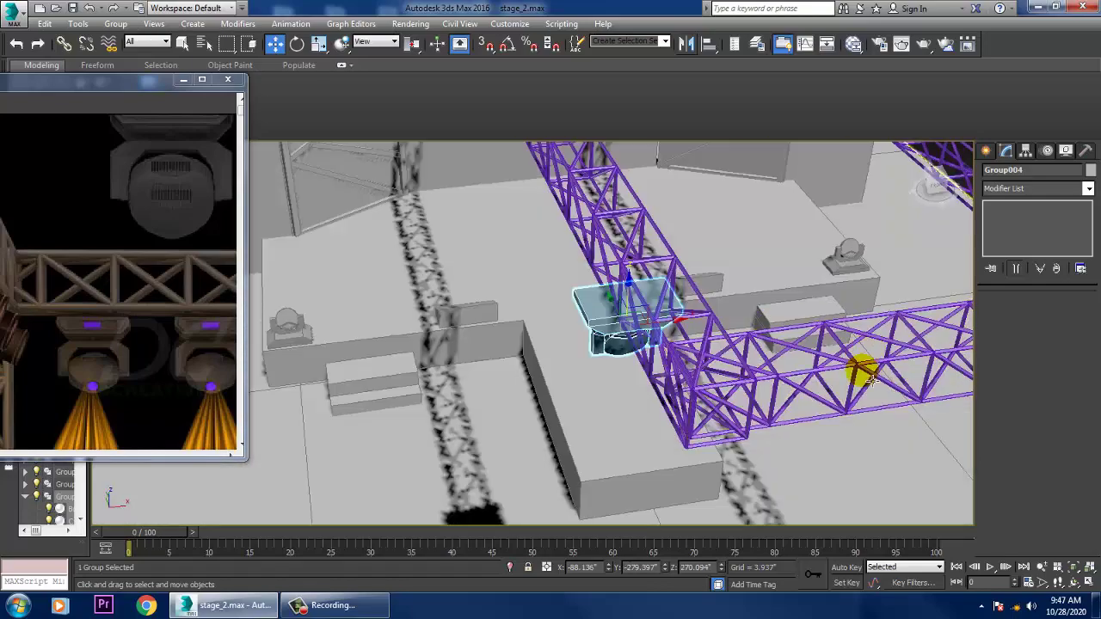
pyautogui.click(860, 369)
pyautogui.keyDown('alt'); pyautogui.moveTo(860, 368); pyautogui.dragTo(892, 250, button='middle'); pyautogui.keyUp('alt')
pyautogui.moveTo(892, 249); pyautogui.dragTo(800, 447)
pyautogui.click(762, 364)
pyautogui.keyDown('alt'); pyautogui.moveTo(762, 364); pyautogui.dragTo(611, 330, button='middle'); pyautogui.keyUp('alt')
pyautogui.moveTo(588, 318)
pyautogui.keyDown('shift'); pyautogui.mouseDown()
pyautogui.moveTo(738, 325)
pyautogui.moveTo(698, 334)
pyautogui.mouseUp(); pyautogui.keyUp('shift')
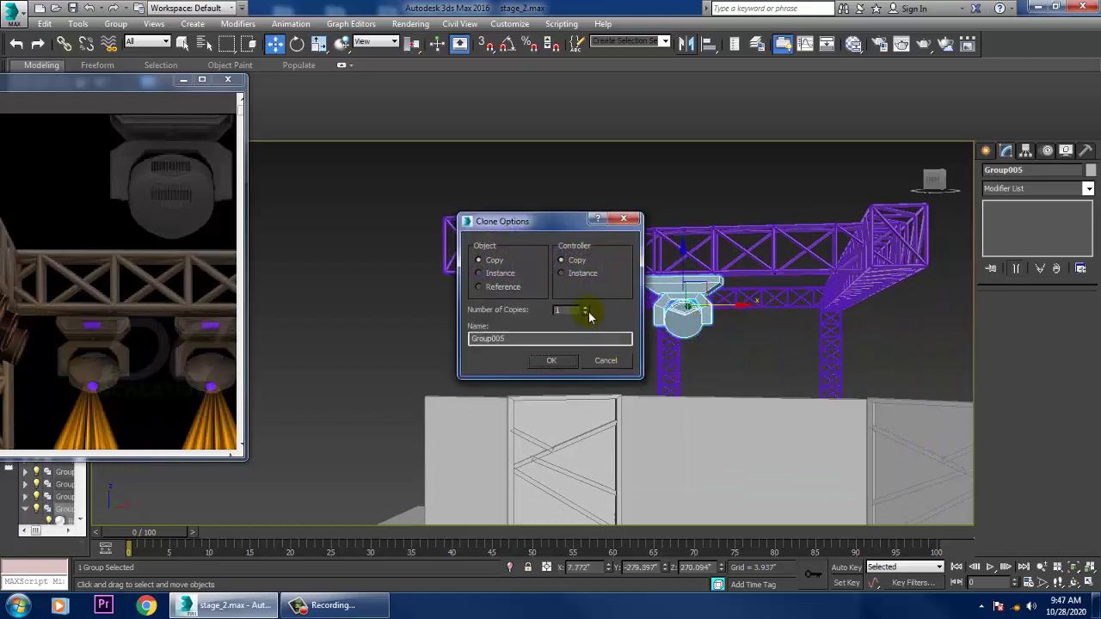
pyautogui.click(551, 359)
# Select the three hanging lights on the front truss and mirror them across the Y axis as a copy
pyautogui.moveTo(602, 396)
pyautogui.keyDown('alt'); pyautogui.mouseDown(button='middle')
pyautogui.moveTo(659, 422)
pyautogui.moveTo(764, 433)
pyautogui.moveTo(663, 345)
pyautogui.moveTo(679, 316)
pyautogui.moveTo(663, 352)
pyautogui.moveTo(680, 355)
pyautogui.mouseUp(button='middle'); pyautogui.keyUp('alt')
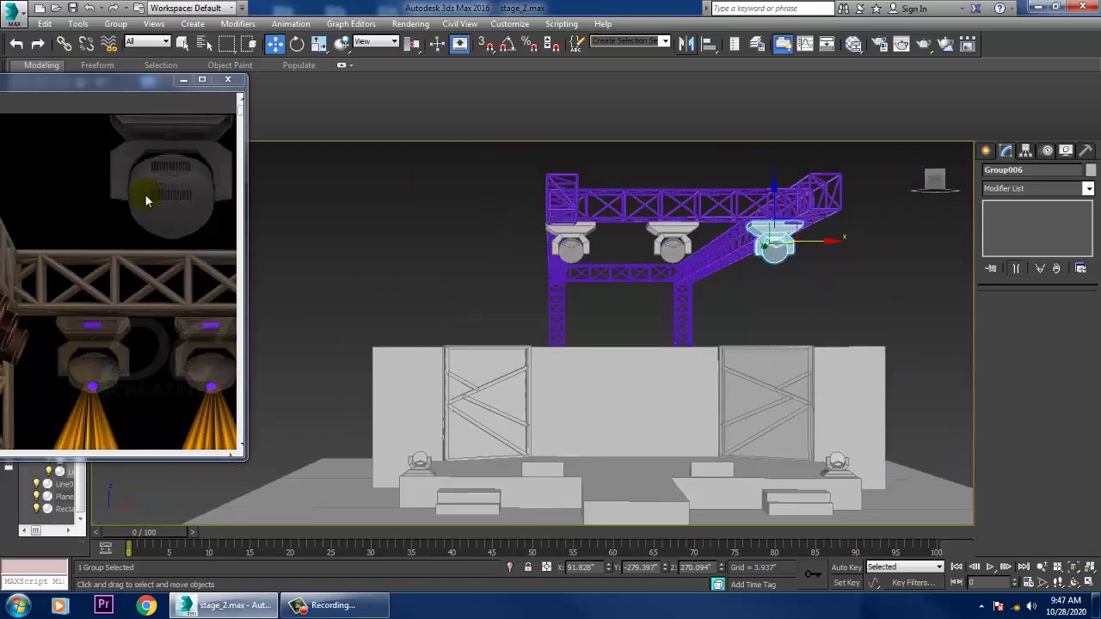
pyautogui.keyDown('alt'); pyautogui.moveTo(649, 391); pyautogui.dragTo(659, 362, button='middle'); pyautogui.keyUp('alt')
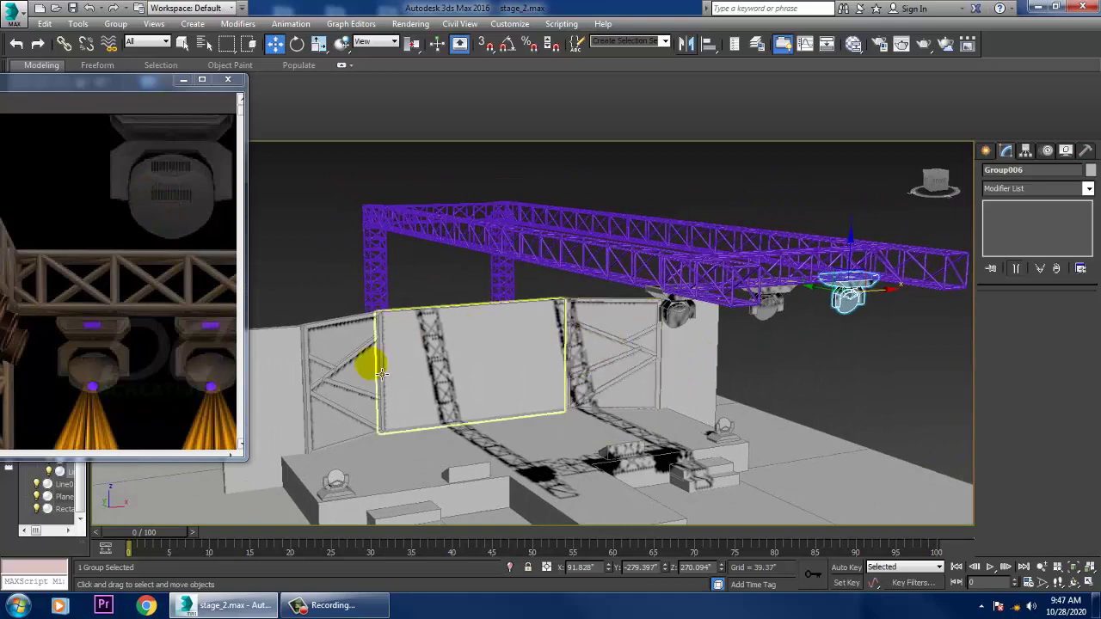
pyautogui.scroll(-1, 123, 289)
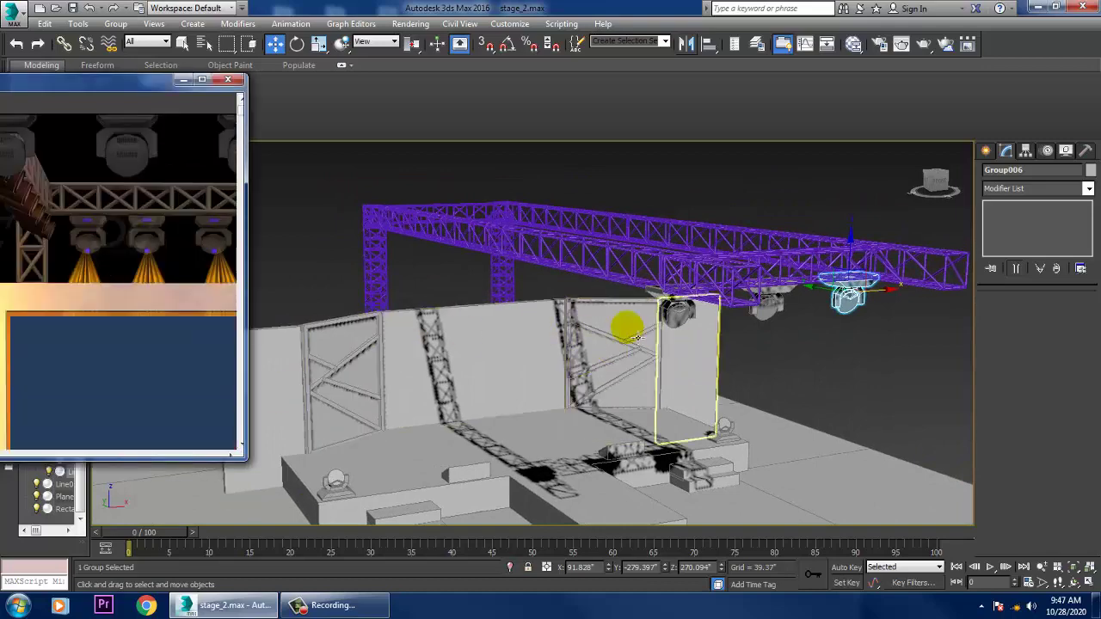
pyautogui.keyDown('alt'); pyautogui.moveTo(627, 327); pyautogui.dragTo(779, 331, button='middle'); pyautogui.keyUp('alt')
pyautogui.keyDown('ctrl'); pyautogui.click(776, 318); pyautogui.keyUp('ctrl')
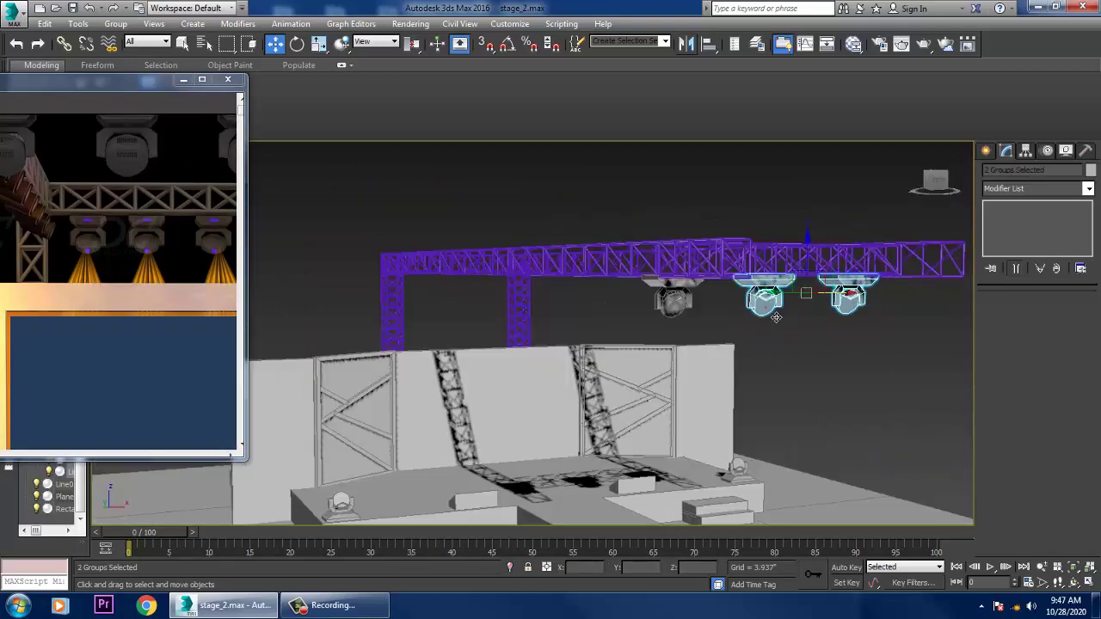
pyautogui.keyDown('ctrl'); pyautogui.click(694, 305); pyautogui.keyUp('ctrl')
pyautogui.keyDown('alt'); pyautogui.moveTo(695, 305); pyautogui.dragTo(637, 284, button='middle'); pyautogui.keyUp('alt')
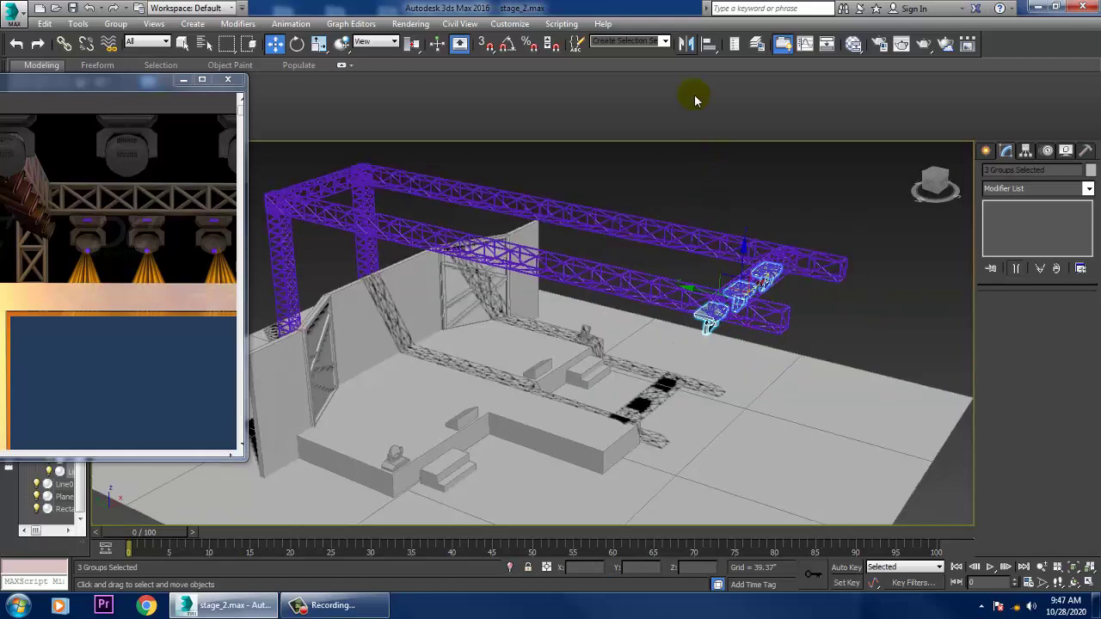
pyautogui.click(685, 45)
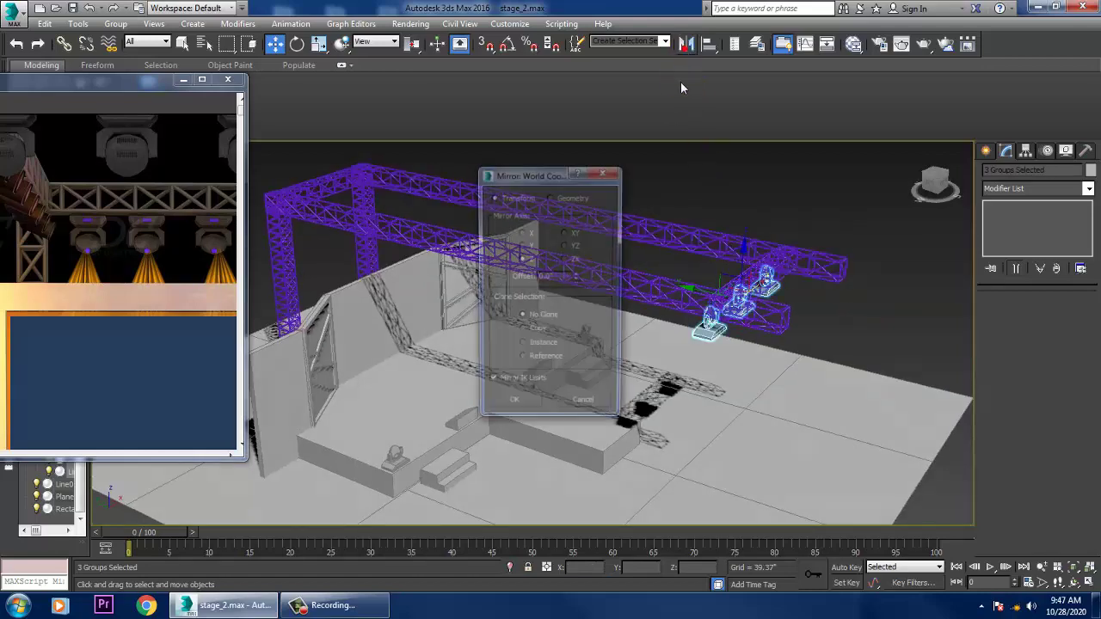
pyautogui.click(529, 332)
pyautogui.click(527, 245)
pyautogui.click(529, 409)
# Move the mirrored set of three lights back along Y beneath the rear crossbeam of the overhead truss
pyautogui.keyDown('alt'); pyautogui.moveTo(550, 400); pyautogui.dragTo(723, 359, button='middle'); pyautogui.keyUp('alt')
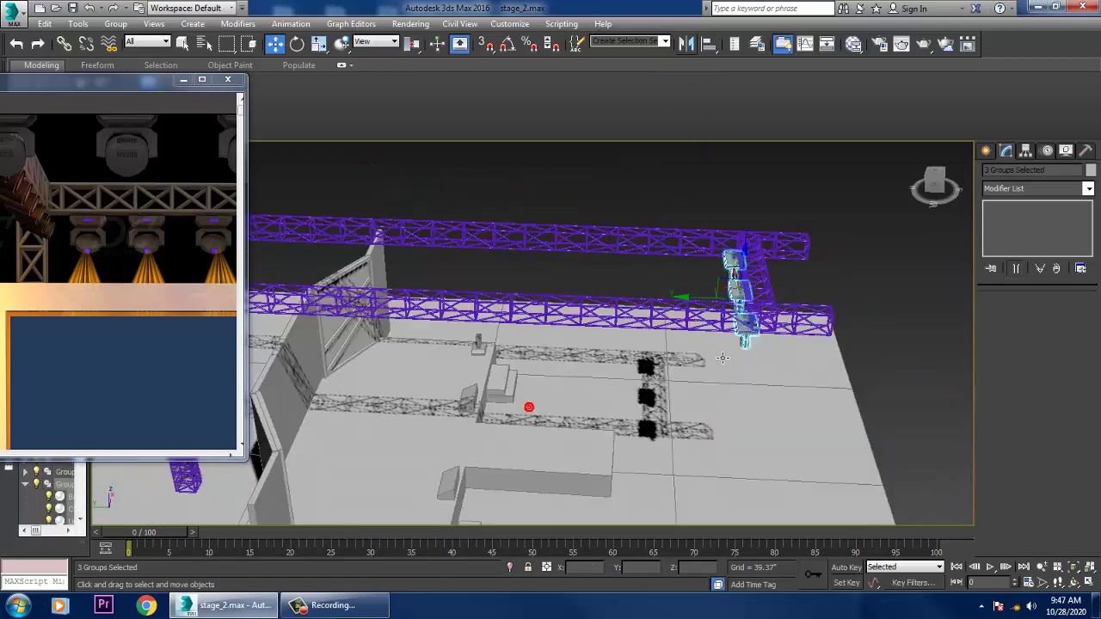
pyautogui.keyDown('alt'); pyautogui.moveTo(623, 303); pyautogui.dragTo(582, 290, button='middle'); pyautogui.keyUp('alt')
pyautogui.moveTo(582, 292); pyautogui.dragTo(377, 276)
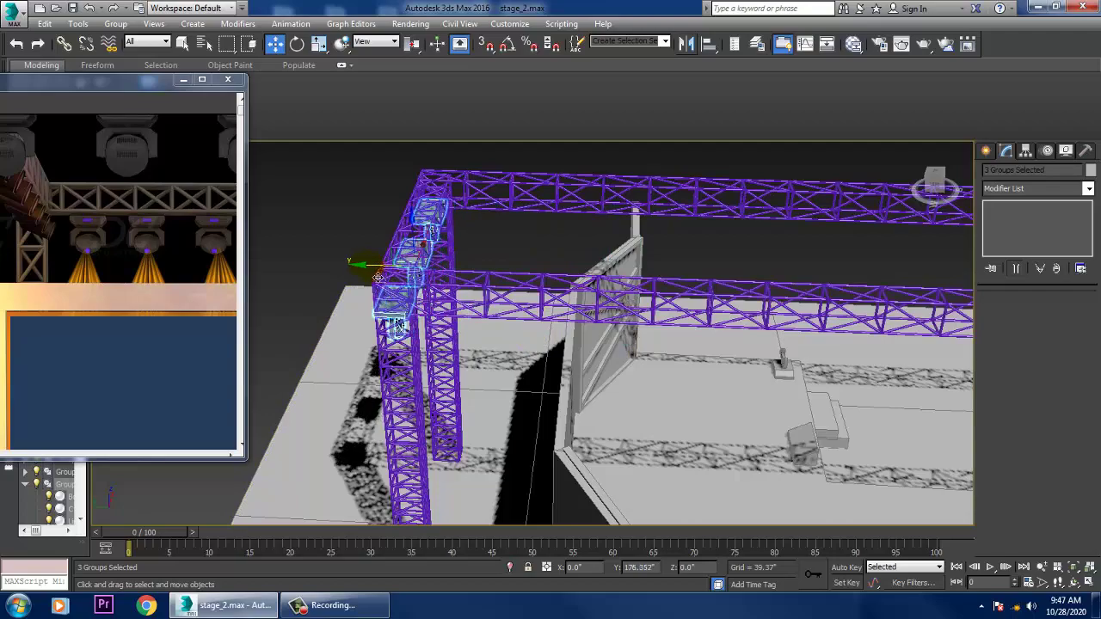
pyautogui.keyDown('alt'); pyautogui.moveTo(677, 318); pyautogui.dragTo(408, 277, button='middle'); pyautogui.keyUp('alt')
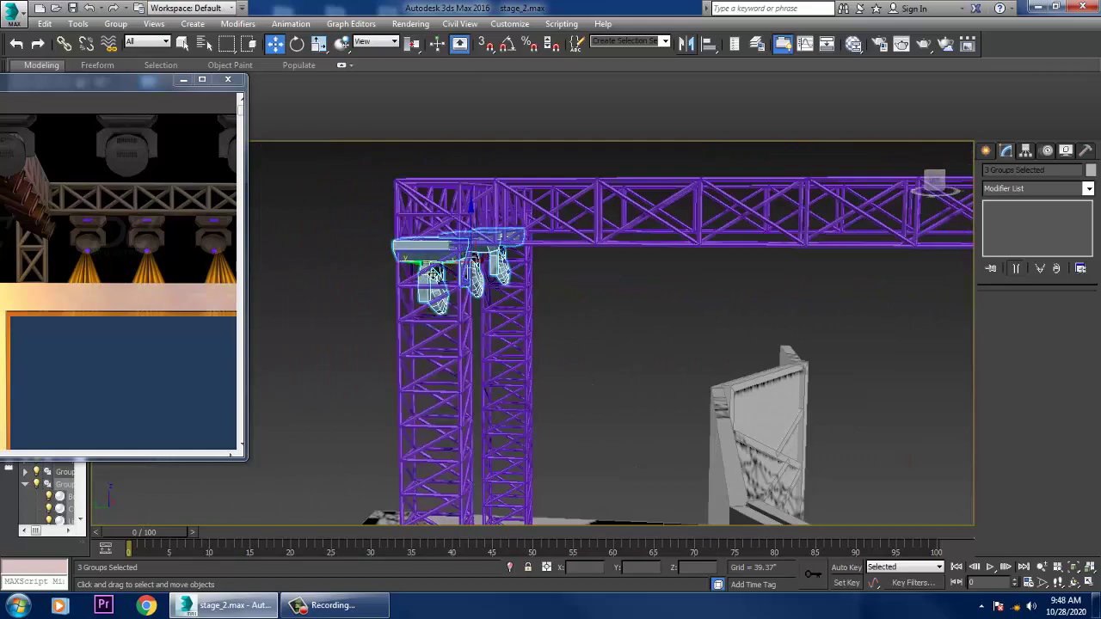
pyautogui.moveTo(424, 276); pyautogui.dragTo(453, 276)
pyautogui.keyDown('alt'); pyautogui.moveTo(513, 265); pyautogui.dragTo(538, 286, button='middle'); pyautogui.keyUp('alt')
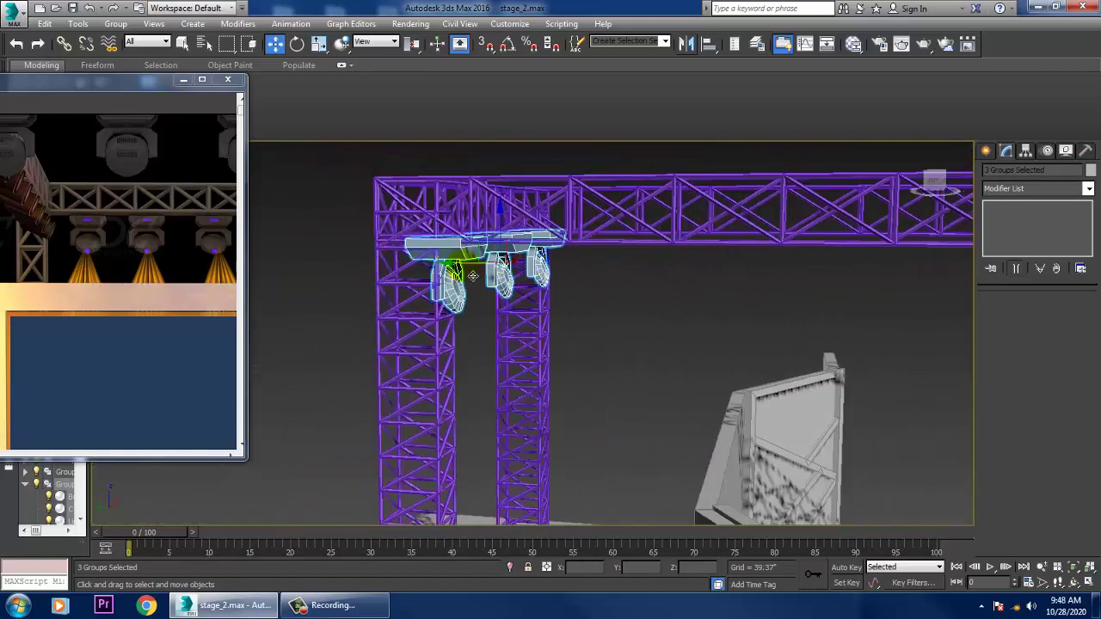
# Reposition the three rear lights along X so they hang evenly spaced between the two truss columns
pyautogui.keyDown('alt'); pyautogui.moveTo(473, 275); pyautogui.dragTo(464, 304, button='middle'); pyautogui.keyUp('alt')
pyautogui.click(349, 283)
pyautogui.keyDown('alt'); pyautogui.moveTo(349, 283); pyautogui.dragTo(359, 277, button='middle'); pyautogui.keyUp('alt')
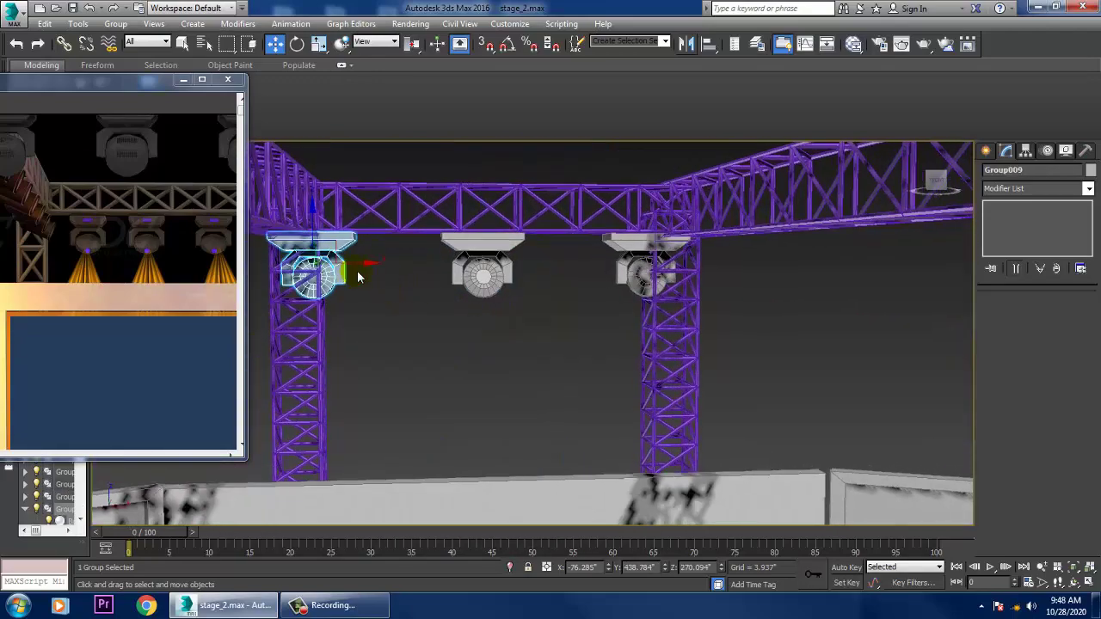
pyautogui.moveTo(366, 277); pyautogui.dragTo(414, 314)
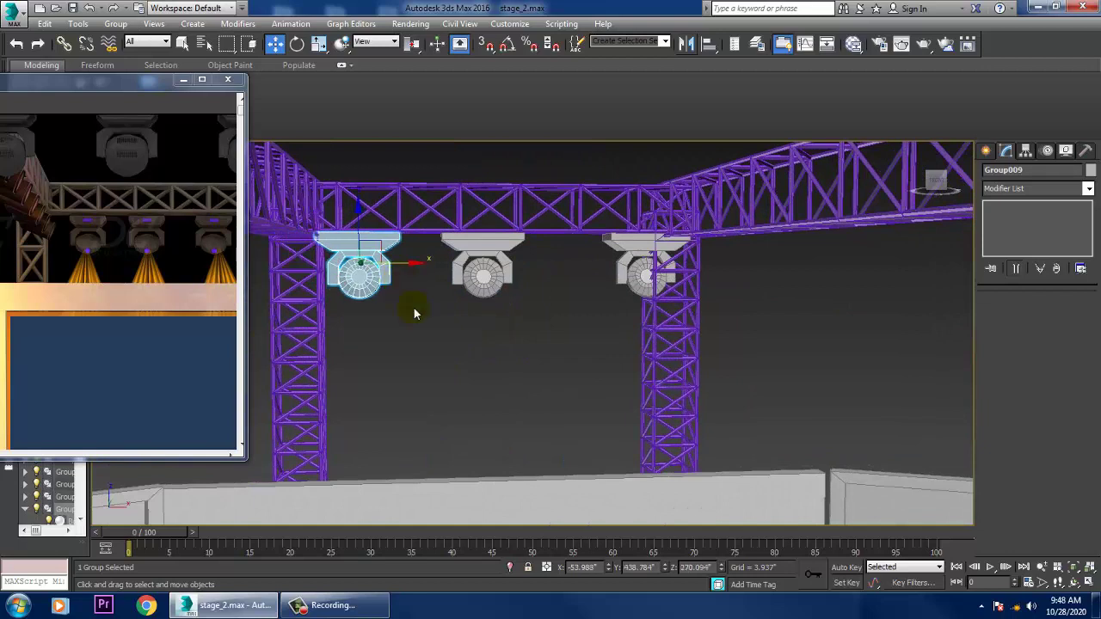
pyautogui.click(477, 295)
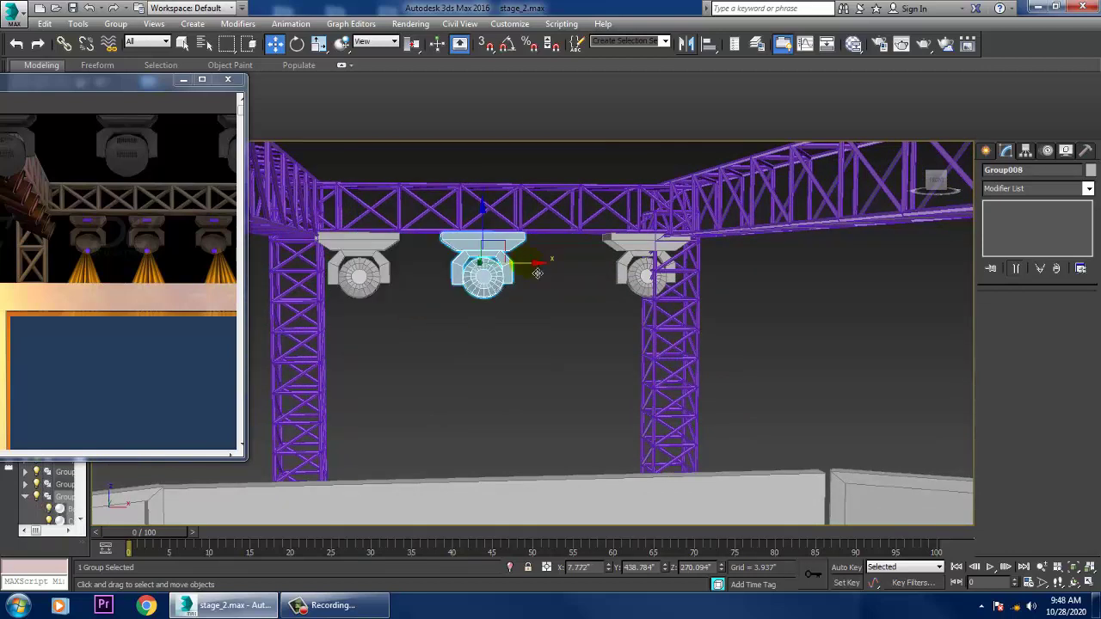
pyautogui.moveTo(537, 272); pyautogui.dragTo(553, 272)
pyautogui.click(675, 268)
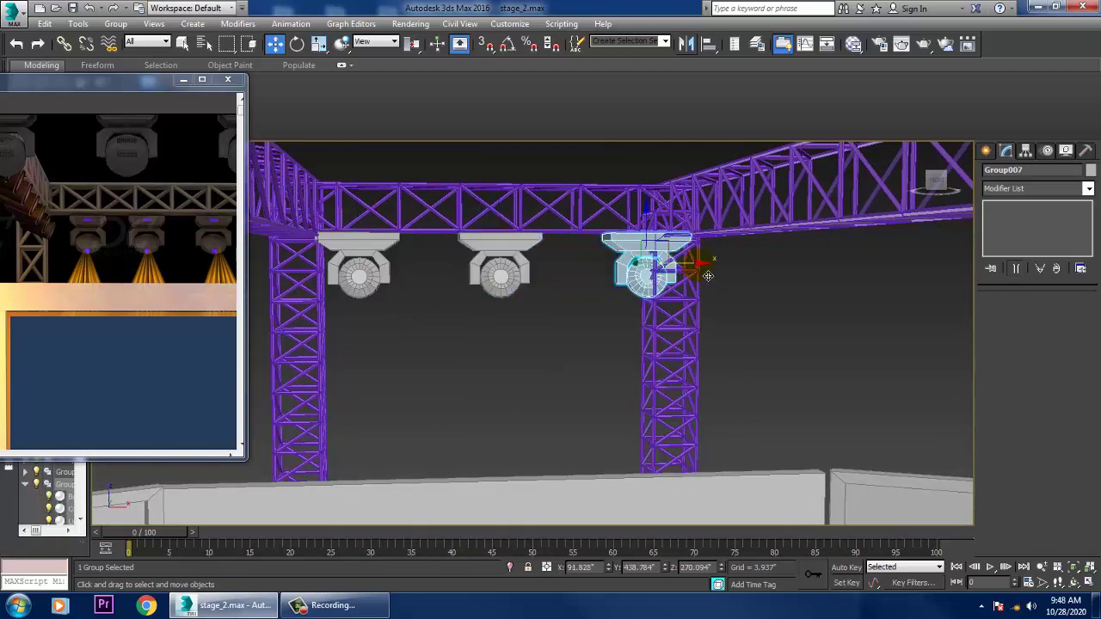
pyautogui.moveTo(708, 275); pyautogui.dragTo(663, 269)
pyautogui.click(510, 261)
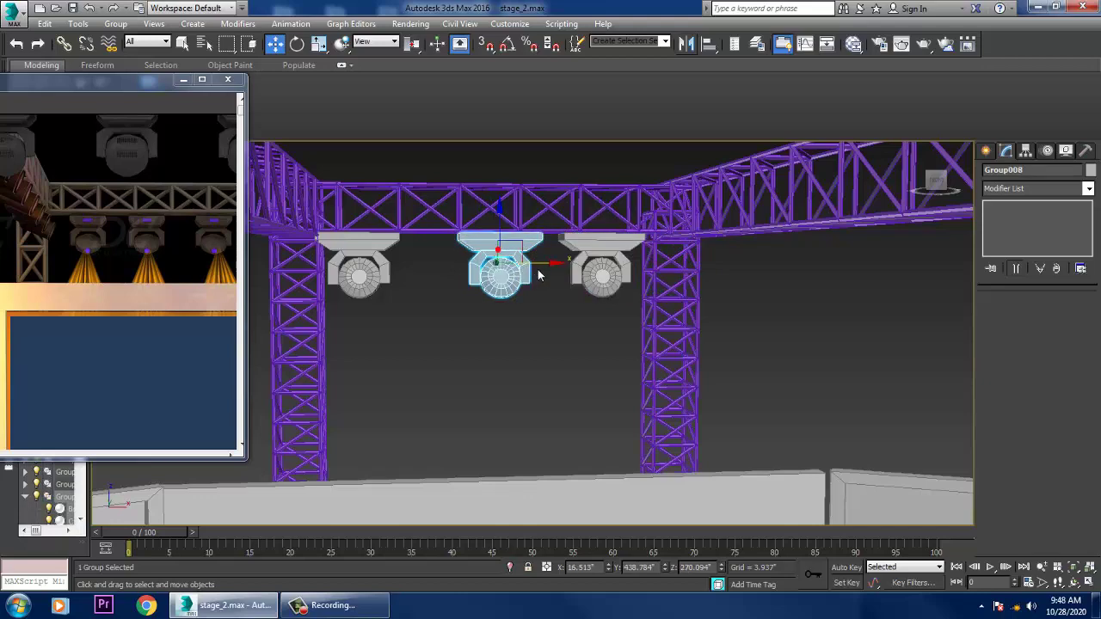
pyautogui.scroll(-4, 560, 310)
pyautogui.scroll(5, 560, 310)
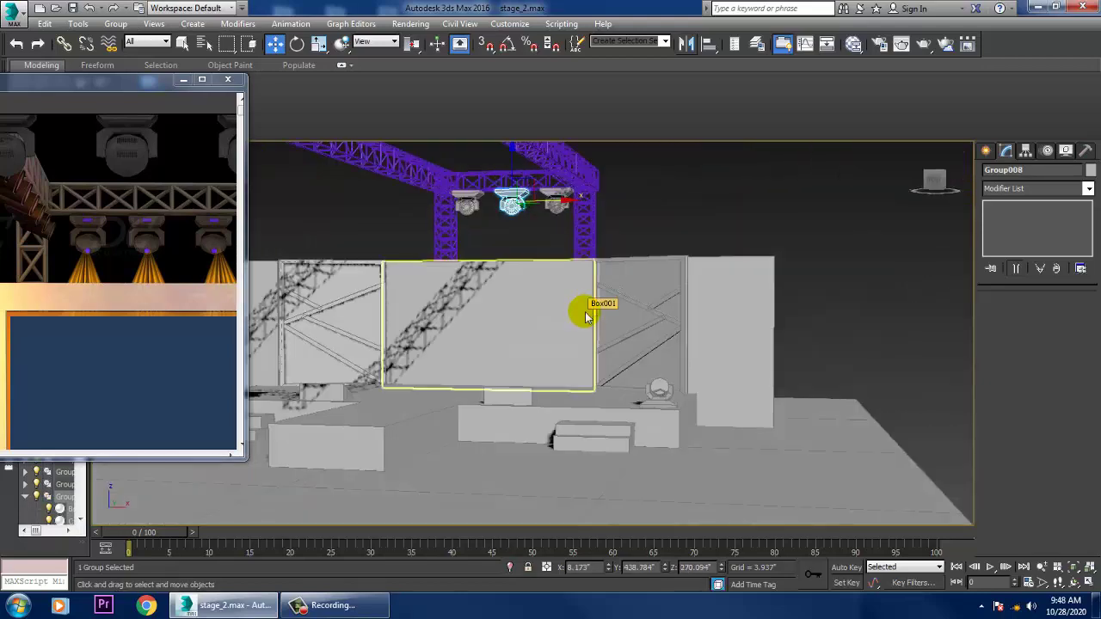
pyautogui.scroll(-4, 642, 352)
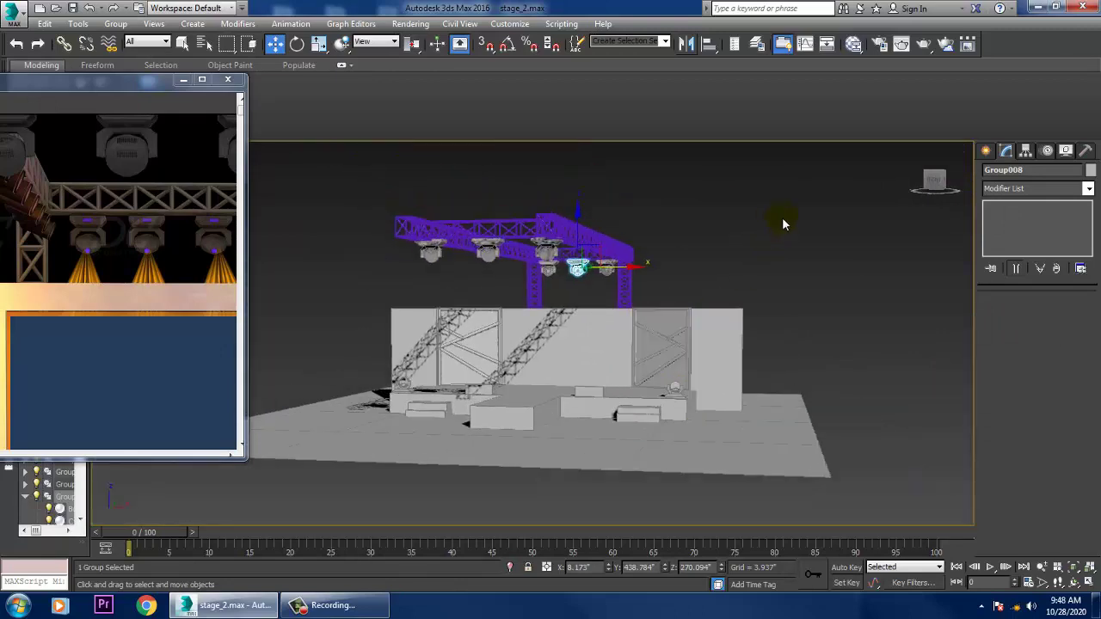
# Select all objects in the scene and assign them one light grey object color
pyautogui.moveTo(84, 505); pyautogui.dragTo(79, 508)
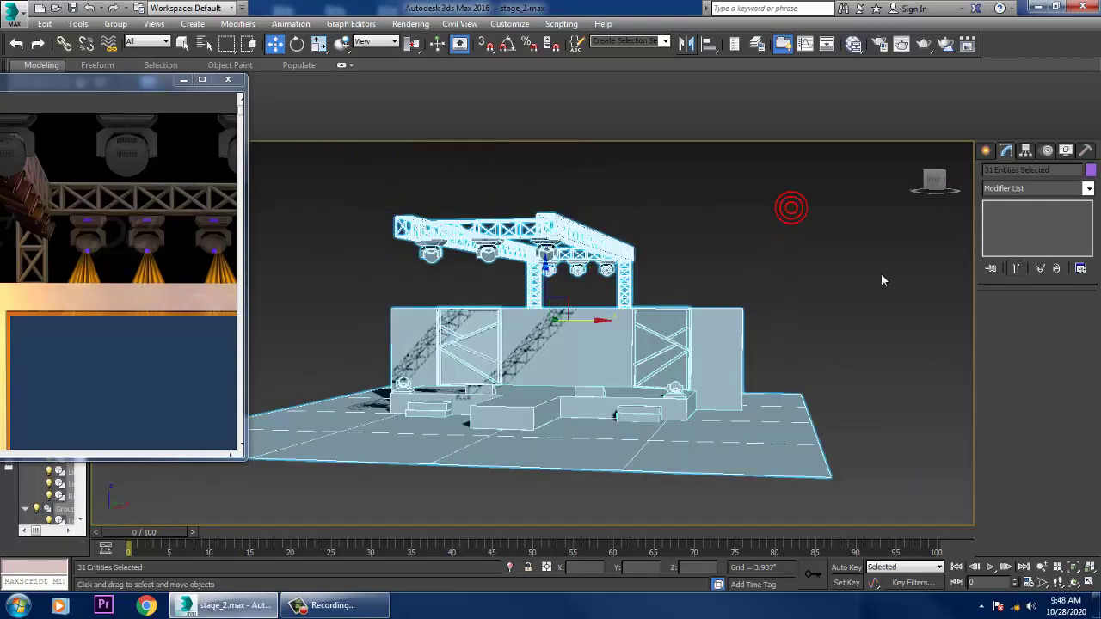
pyautogui.click(1089, 171)
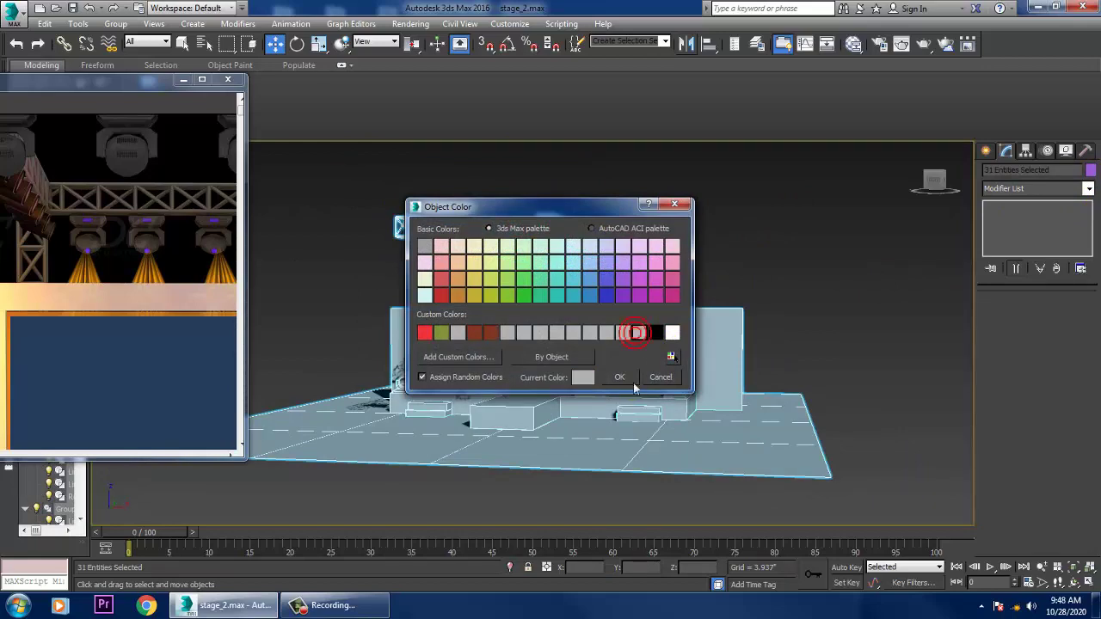
pyautogui.click(615, 376)
pyautogui.keyDown('alt'); pyautogui.moveTo(612, 370); pyautogui.dragTo(667, 379, button='middle'); pyautogui.keyUp('alt')
# Bring the reference image back into view and examine the row of cylindrical fixtures along the side trusses
pyautogui.click(67, 88)
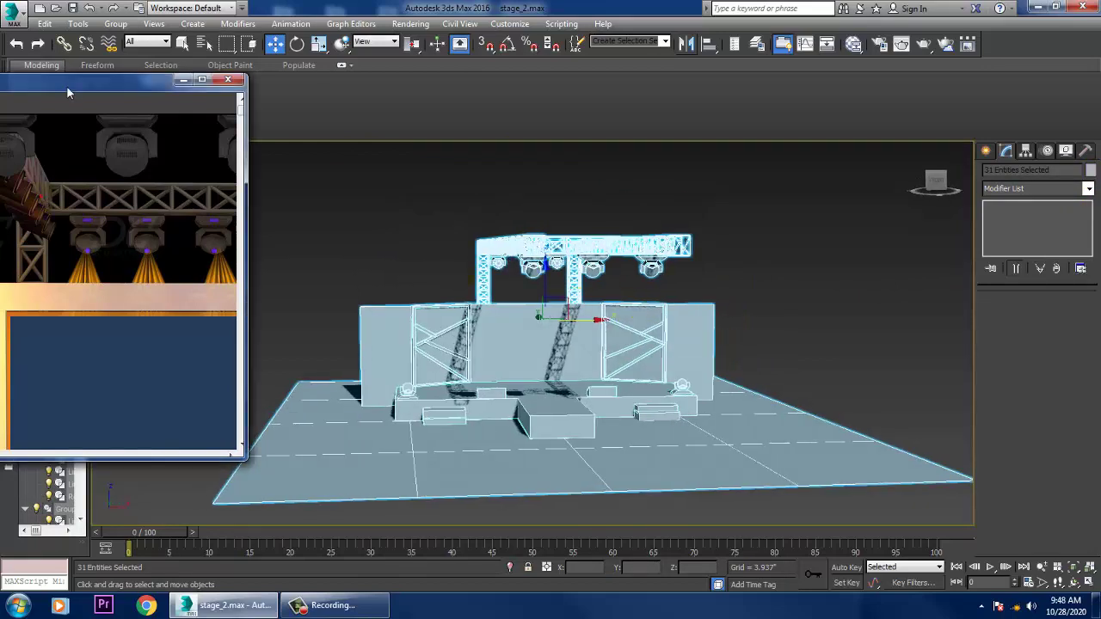
pyautogui.moveTo(73, 82); pyautogui.dragTo(422, 105)
pyautogui.scroll(1, 422, 270)
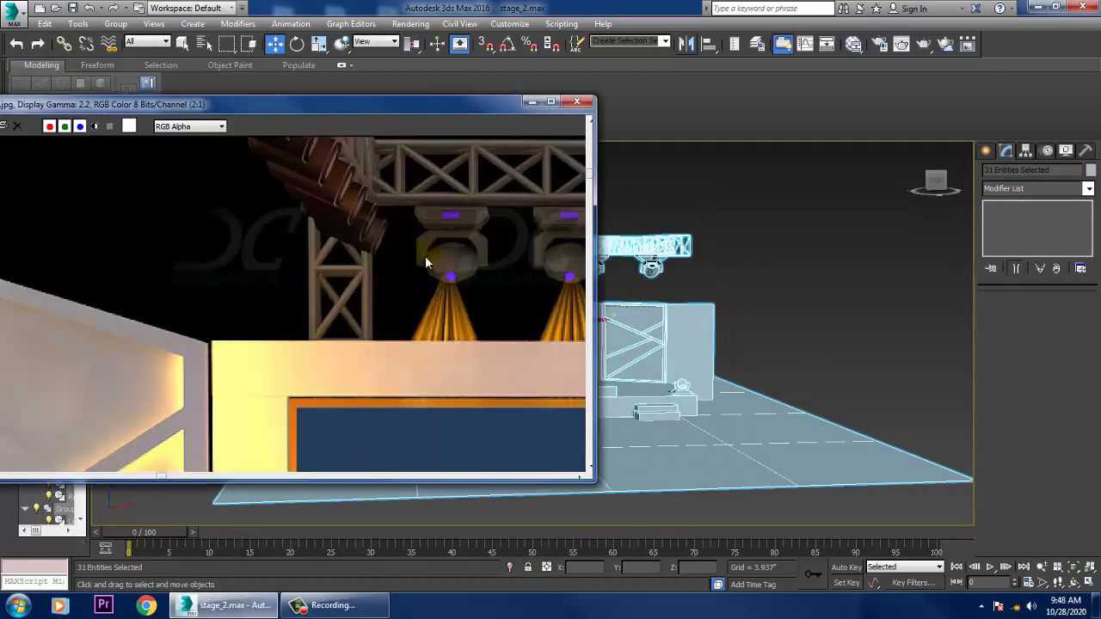
pyautogui.moveTo(425, 258); pyautogui.dragTo(450, 353, button='middle')
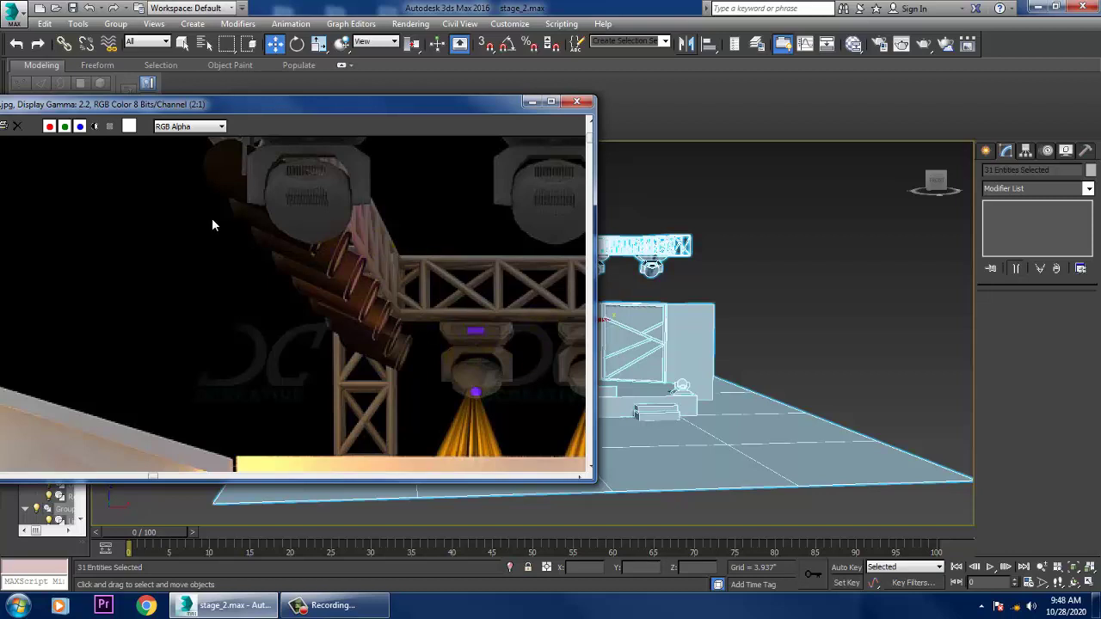
pyautogui.moveTo(148, 343); pyautogui.dragTo(359, 321, button='middle')
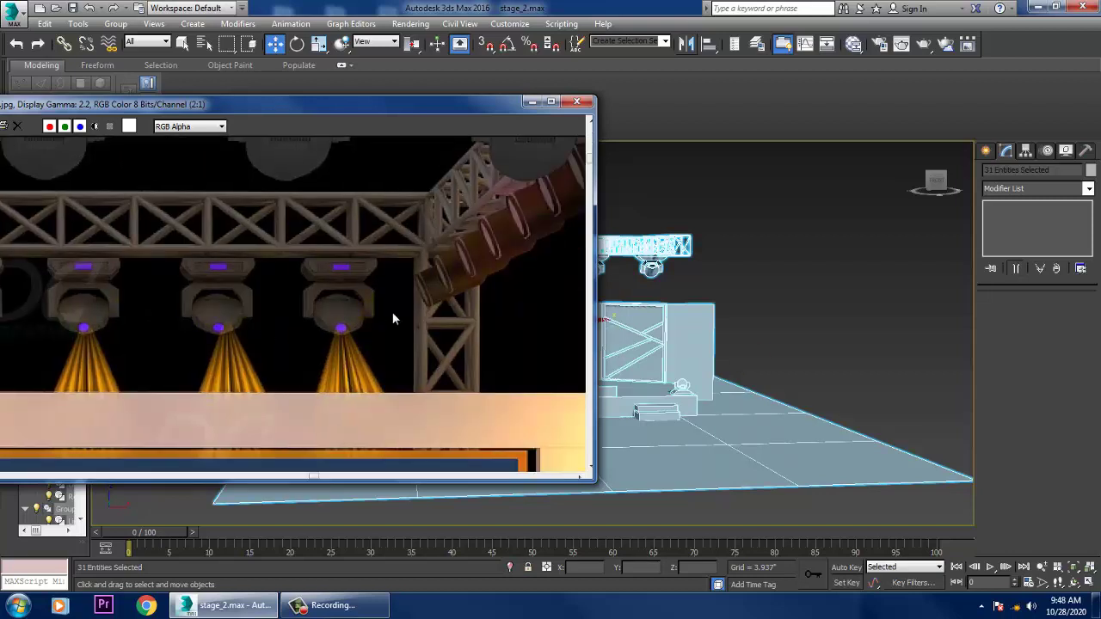
pyautogui.moveTo(760, 366); pyautogui.dragTo(976, 361, button='middle')
pyautogui.keyDown('alt'); pyautogui.moveTo(808, 340); pyautogui.dragTo(822, 406, button='middle'); pyautogui.keyUp('alt')
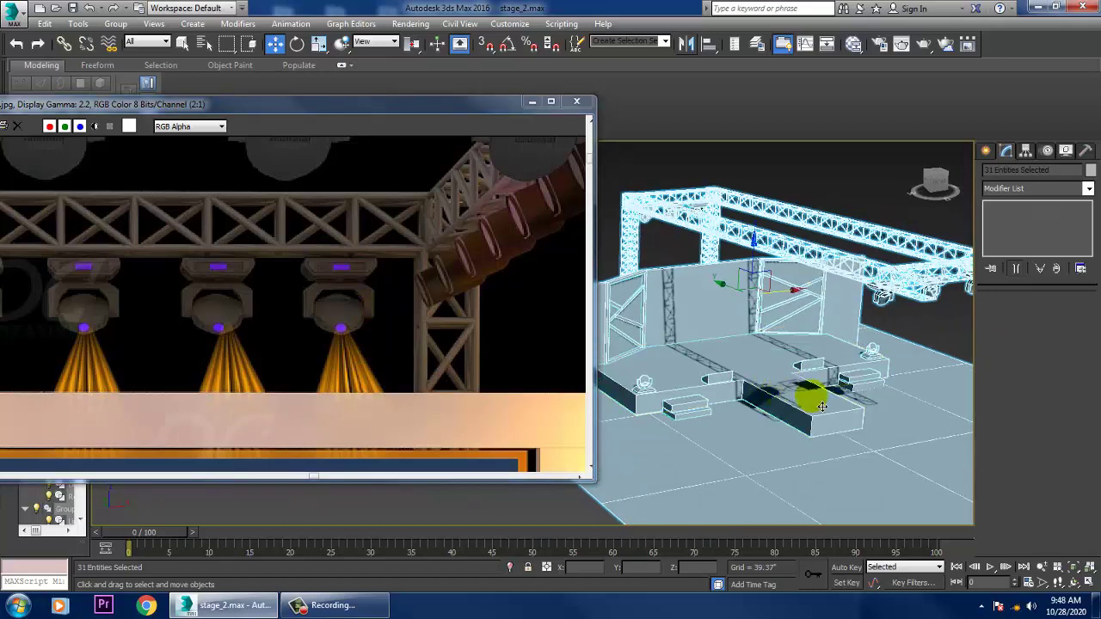
# Create a 20-sided cylinder on the floor in front of the stage, about 14.2" in radius and 39.5" high
pyautogui.click(986, 151)
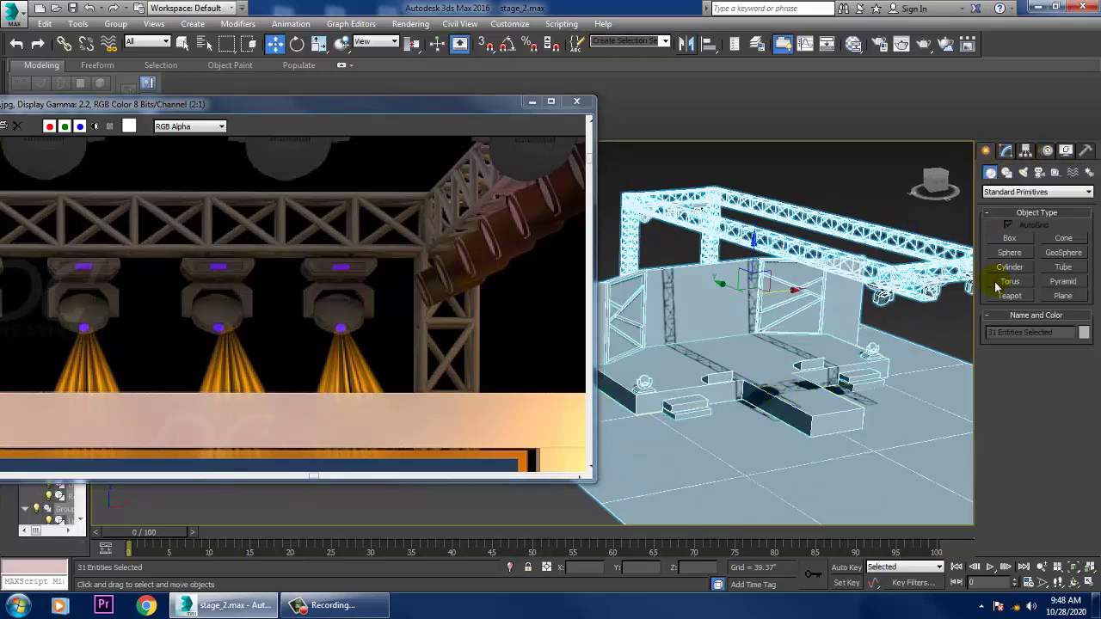
pyautogui.click(1018, 270)
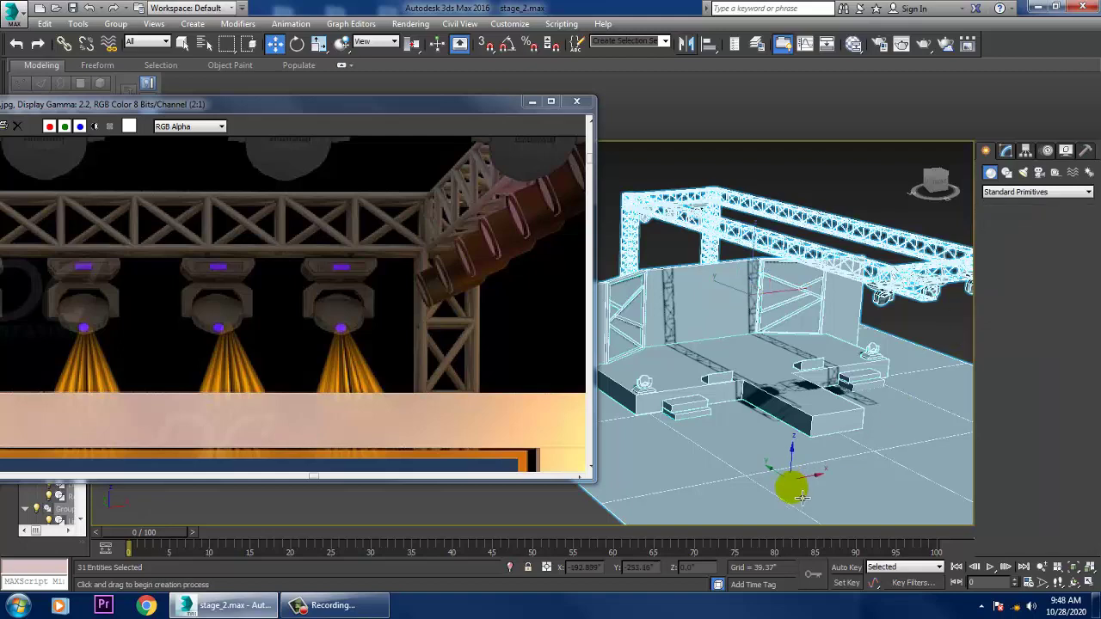
pyautogui.moveTo(793, 487); pyautogui.dragTo(819, 516)
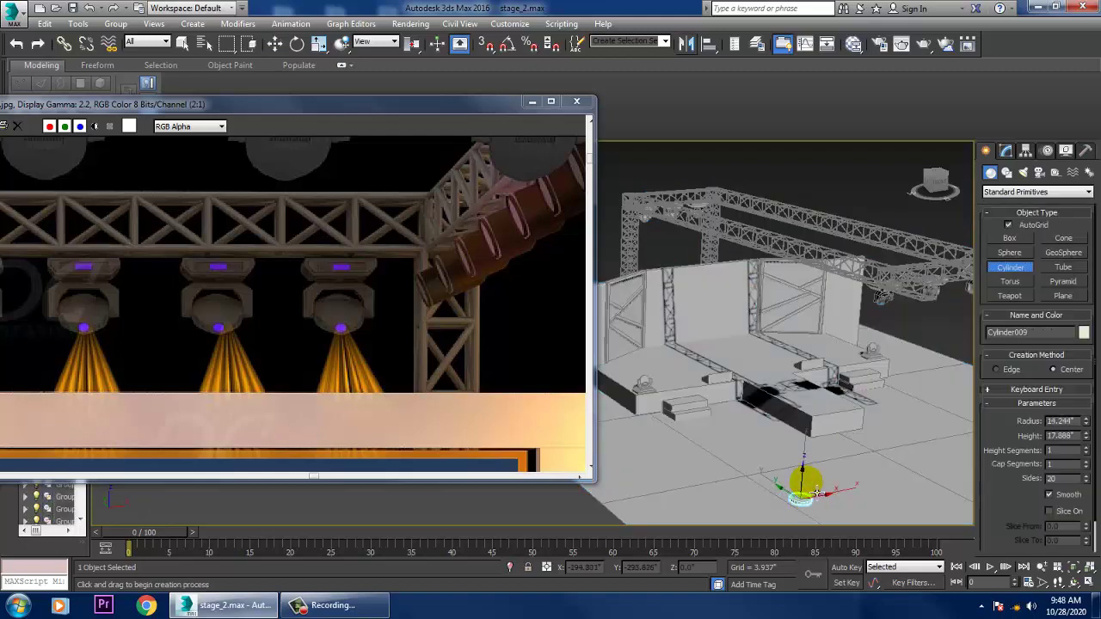
pyautogui.press('w')
pyautogui.moveTo(856, 508); pyautogui.dragTo(803, 344, button='middle')
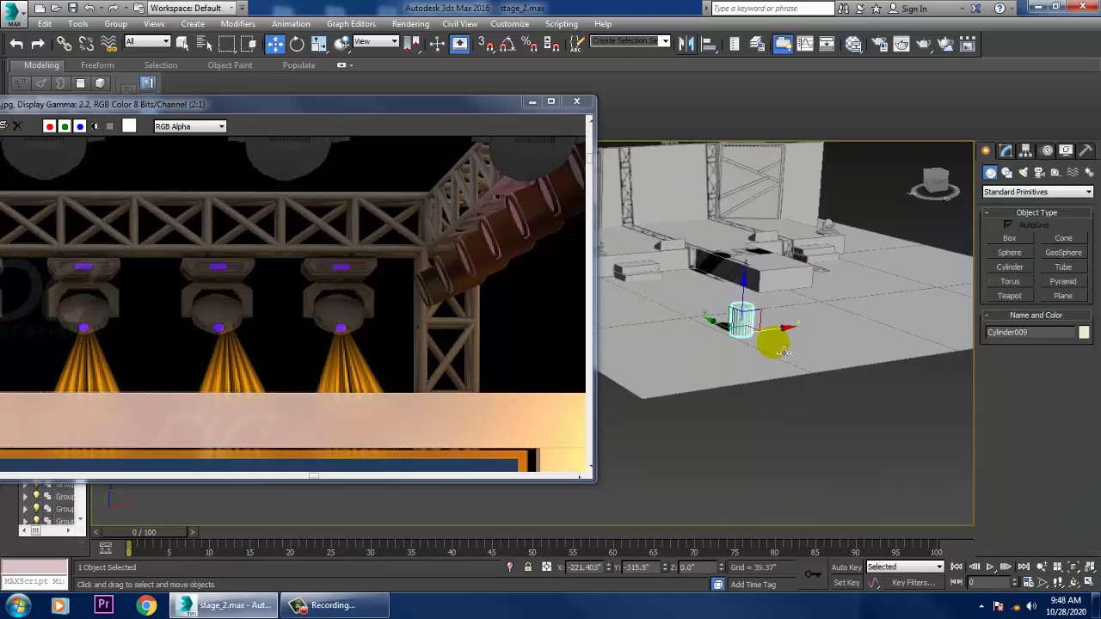
pyautogui.scroll(8, 787, 349)
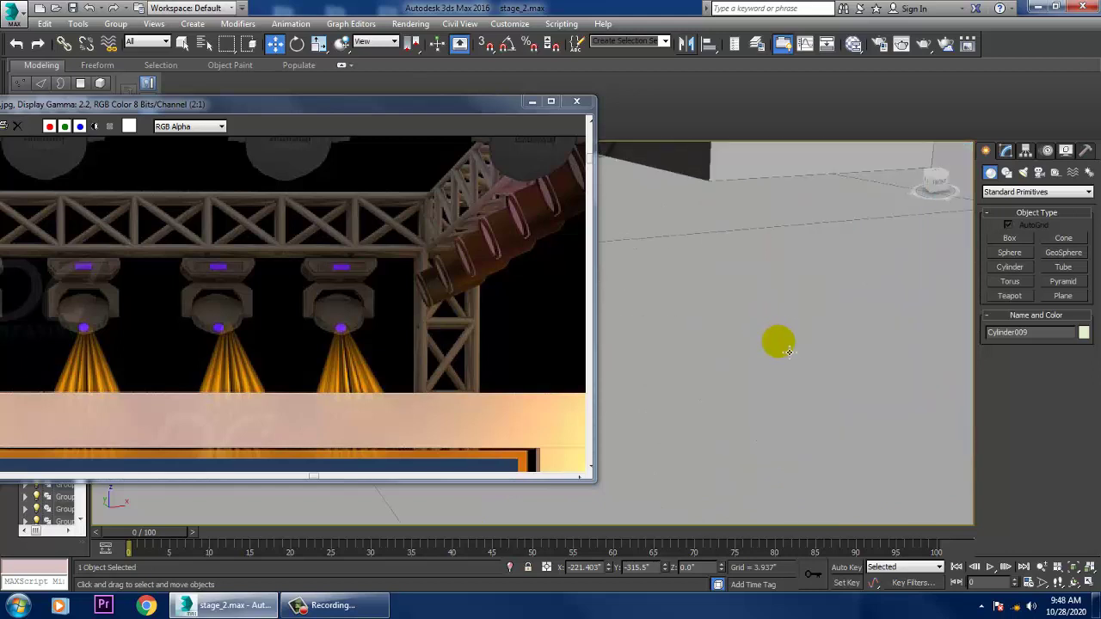
pyautogui.scroll(-5, 889, 307)
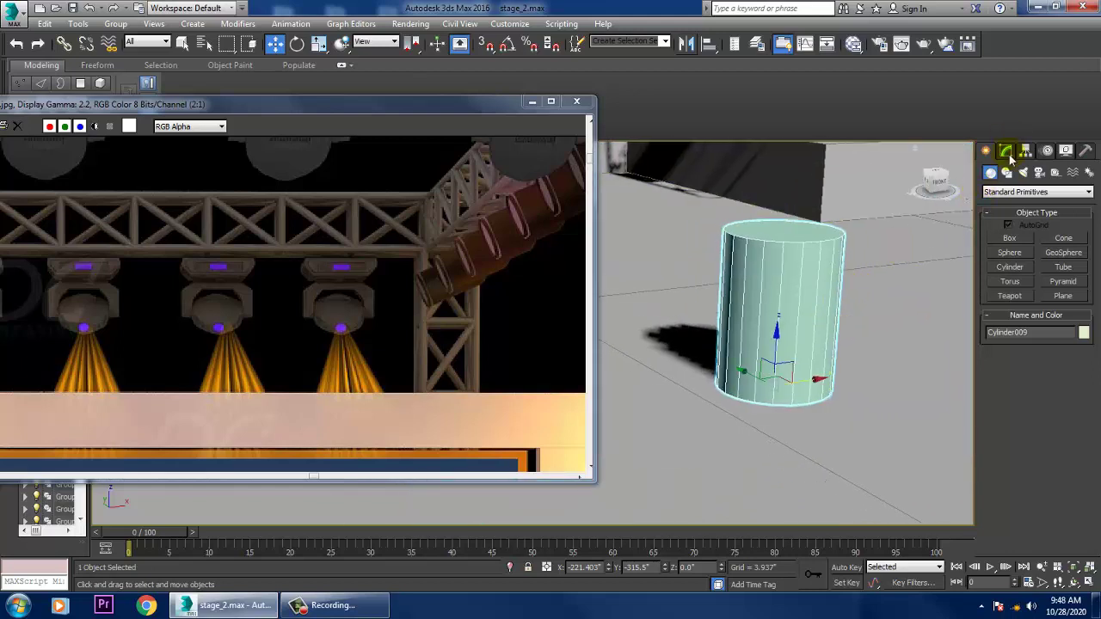
# Reduce the cylinder's radius to 10.683", rotate it onto its side with angle snap, and raise it to Z 22.656"
pyautogui.click(1006, 151)
pyautogui.moveTo(1084, 323); pyautogui.dragTo(28, 343)
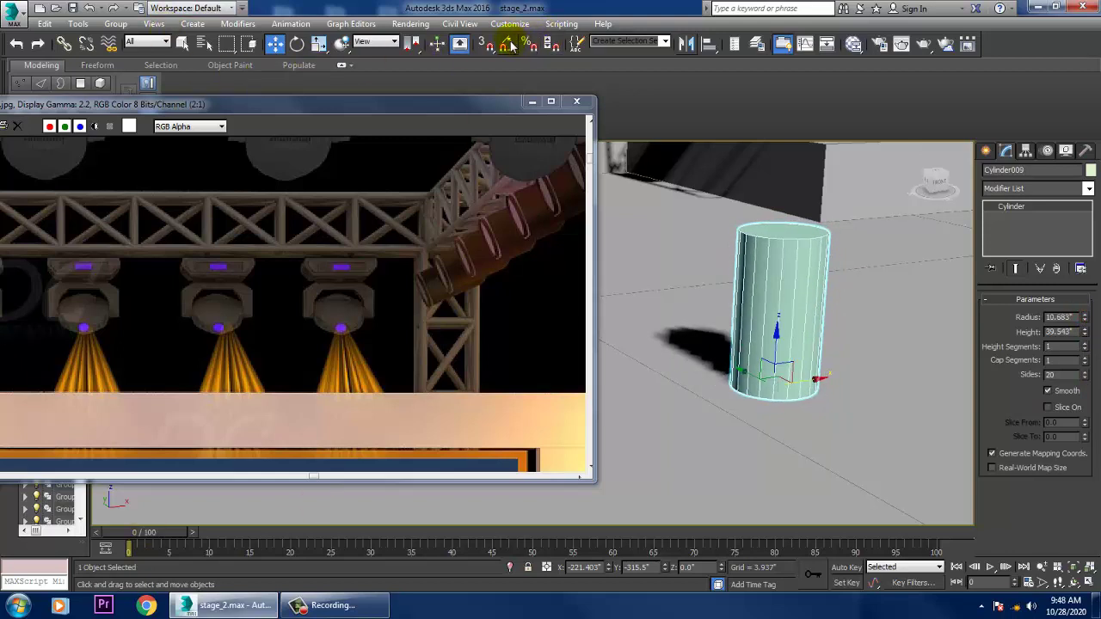
pyautogui.press('e')
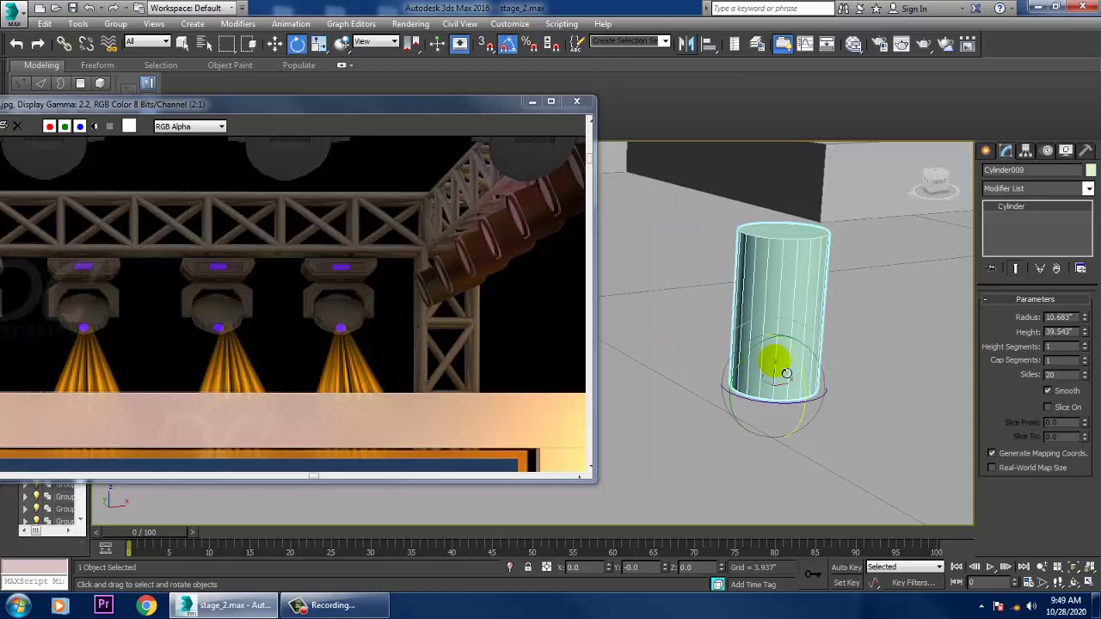
pyautogui.moveTo(758, 366); pyautogui.dragTo(758, 314)
pyautogui.press('w')
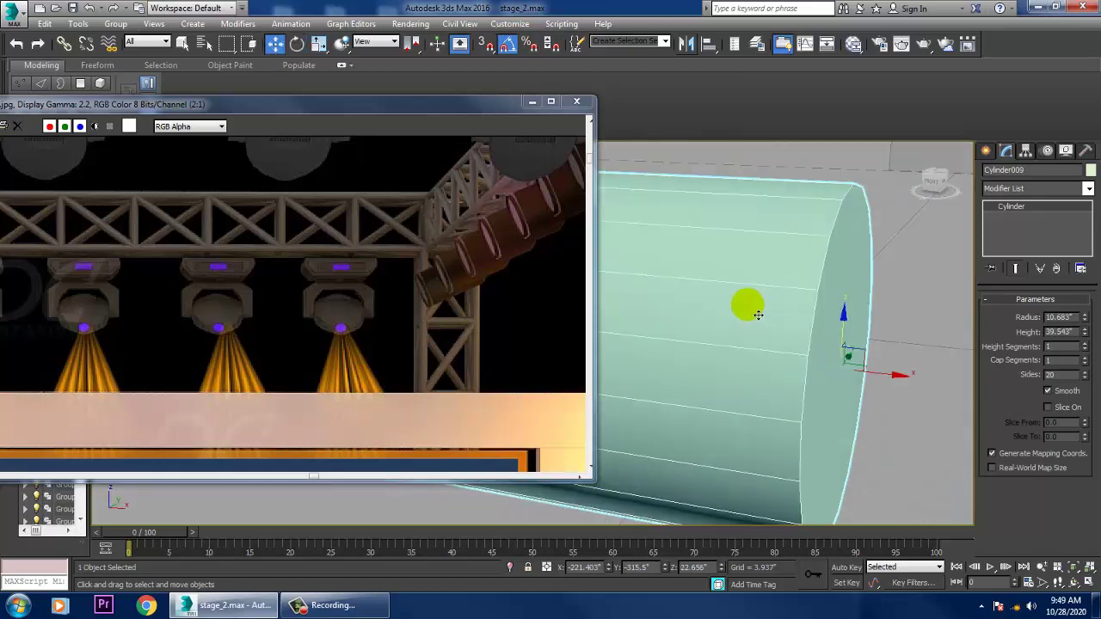
# Convert the horizontal cylinder to an Editable Poly and enter polygon sub-object level
pyautogui.scroll(-3, 758, 315)
pyautogui.rightClick(726, 291)
pyautogui.moveTo(797, 423)
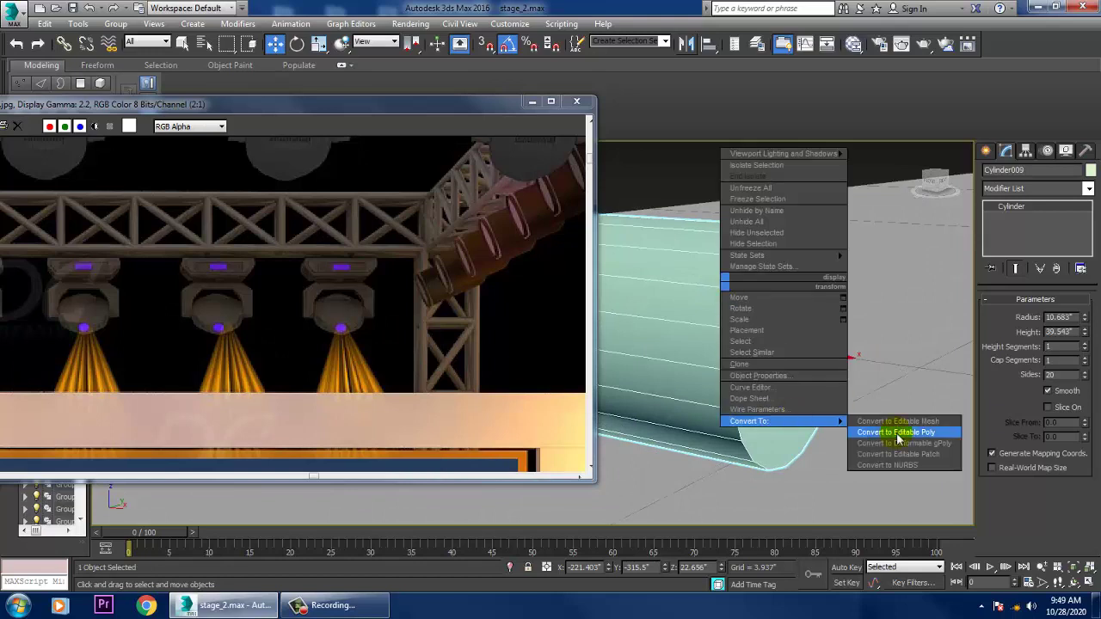
pyautogui.click(899, 433)
pyautogui.press('4')
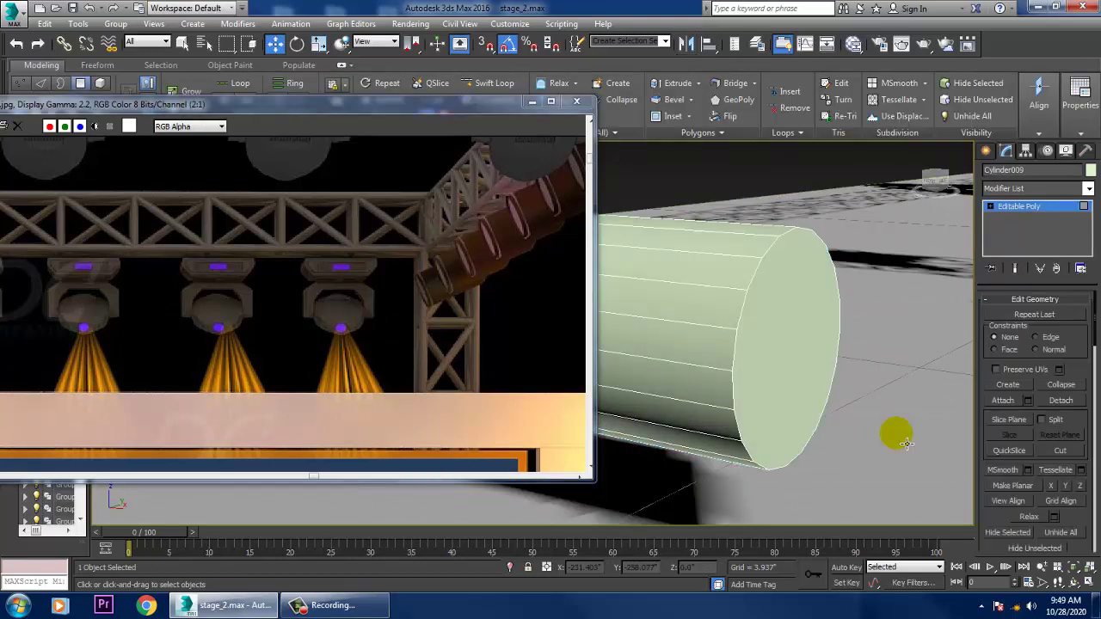
# Inset the open-end cap polygon of the horizontal cylinder by 1.056"
pyautogui.click(780, 350)
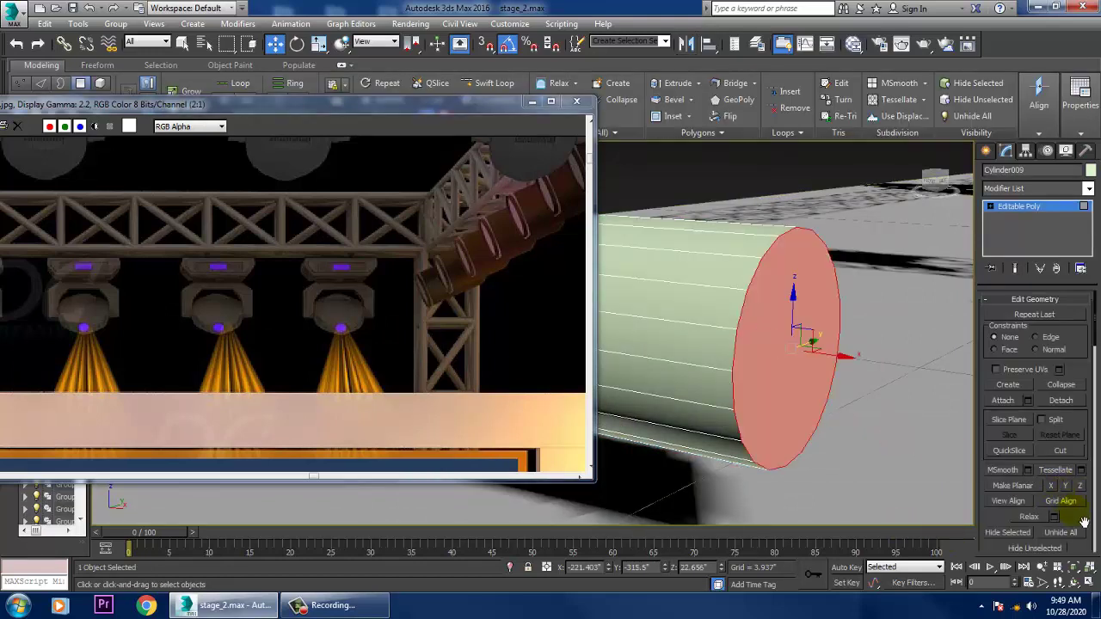
pyautogui.scroll(5, 1084, 522)
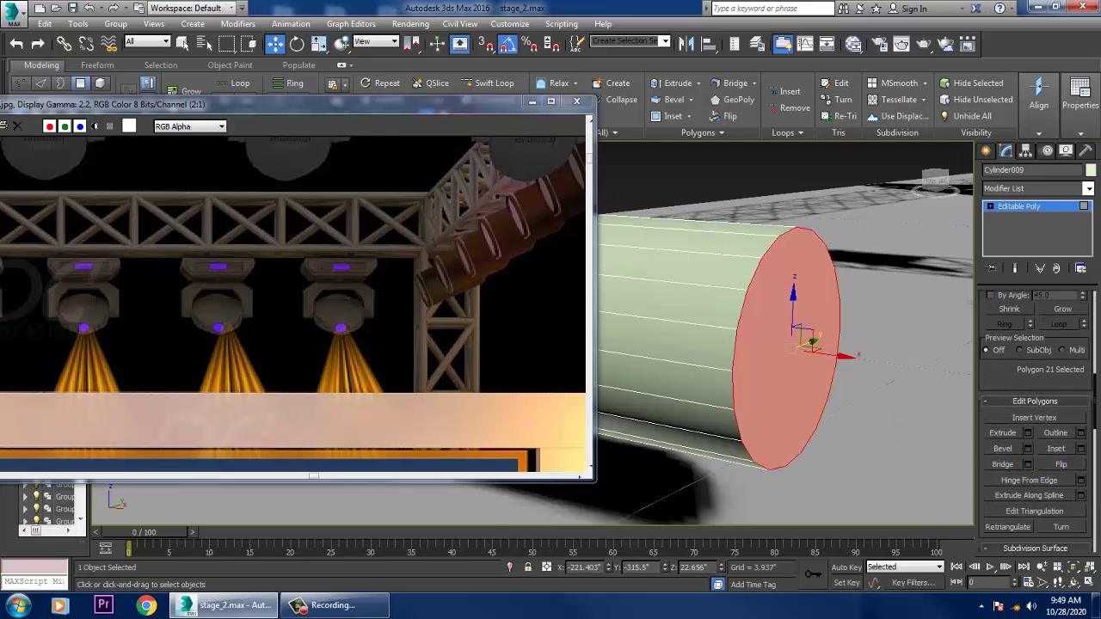
pyautogui.click(1081, 449)
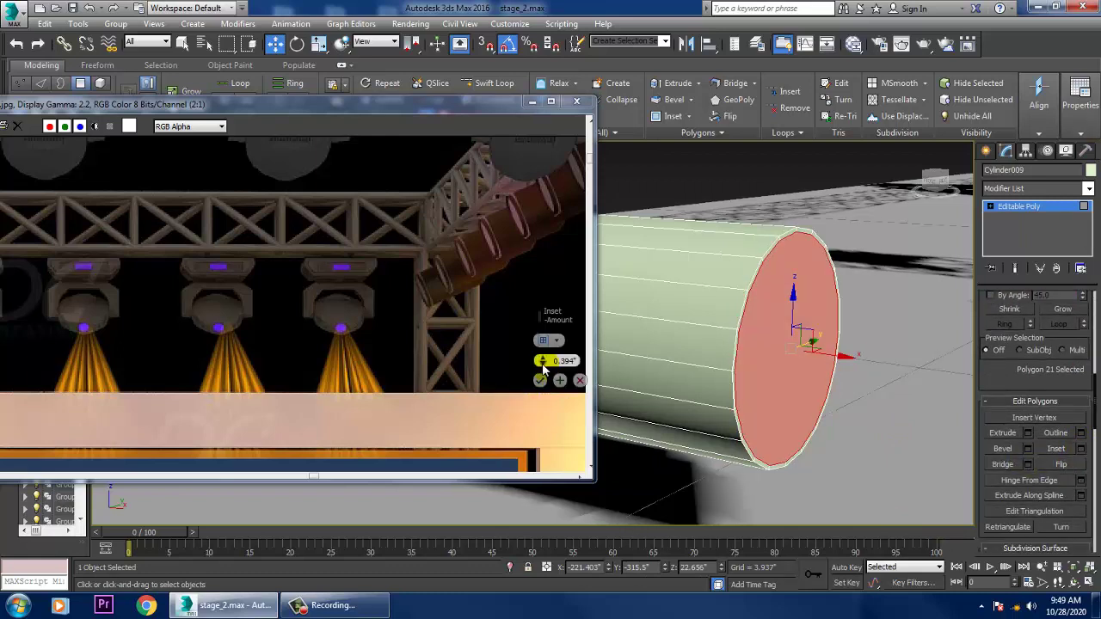
pyautogui.moveTo(543, 361); pyautogui.dragTo(542, 361)
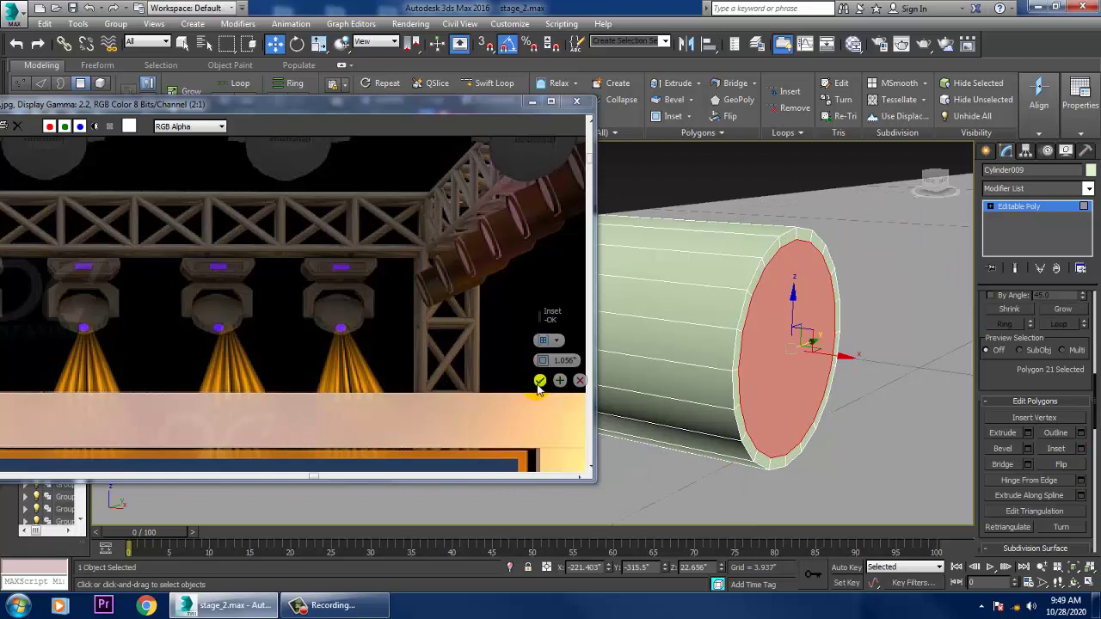
# Bevel the inset cap inward with a height of -0.751" and an outline of about -0.7" to recess the cylinder's face
pyautogui.click(1027, 449)
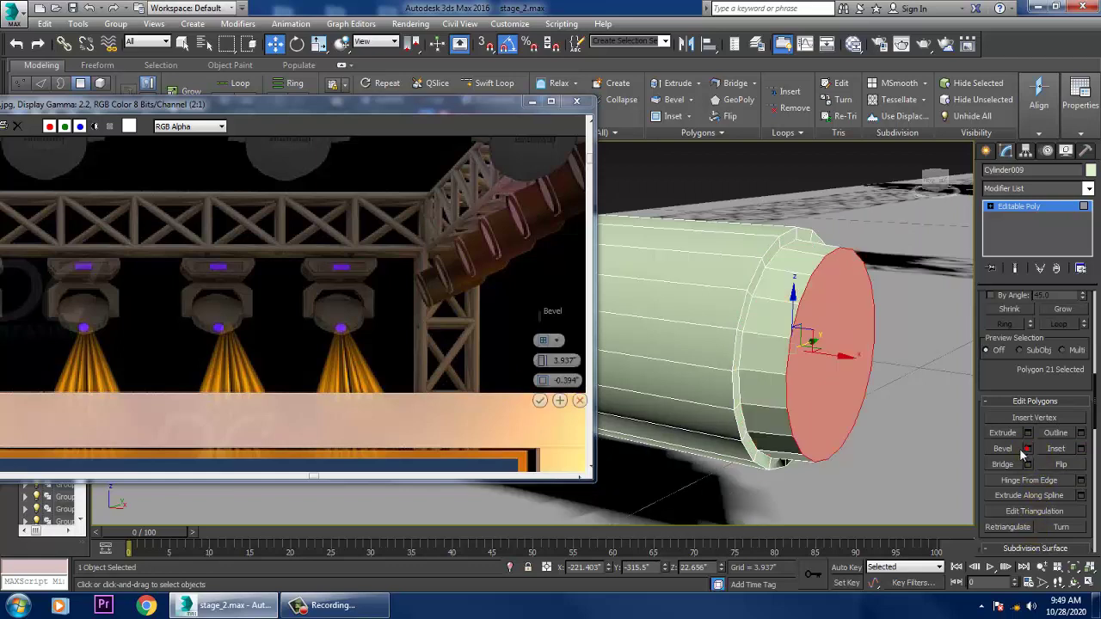
pyautogui.moveTo(543, 366); pyautogui.dragTo(572, 432)
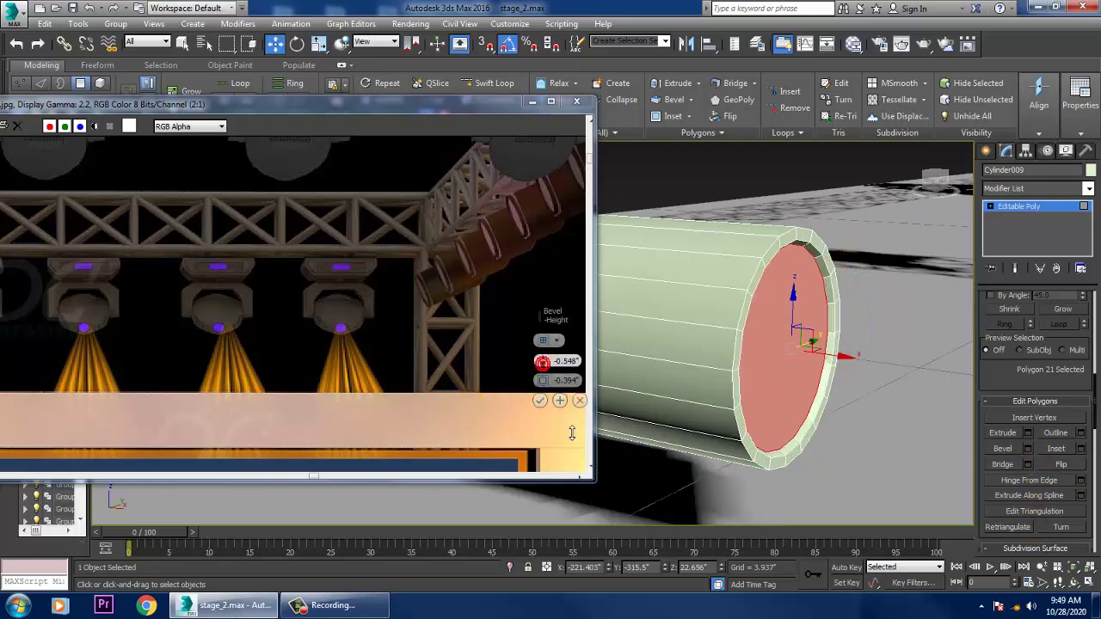
pyautogui.moveTo(541, 385); pyautogui.dragTo(560, 392)
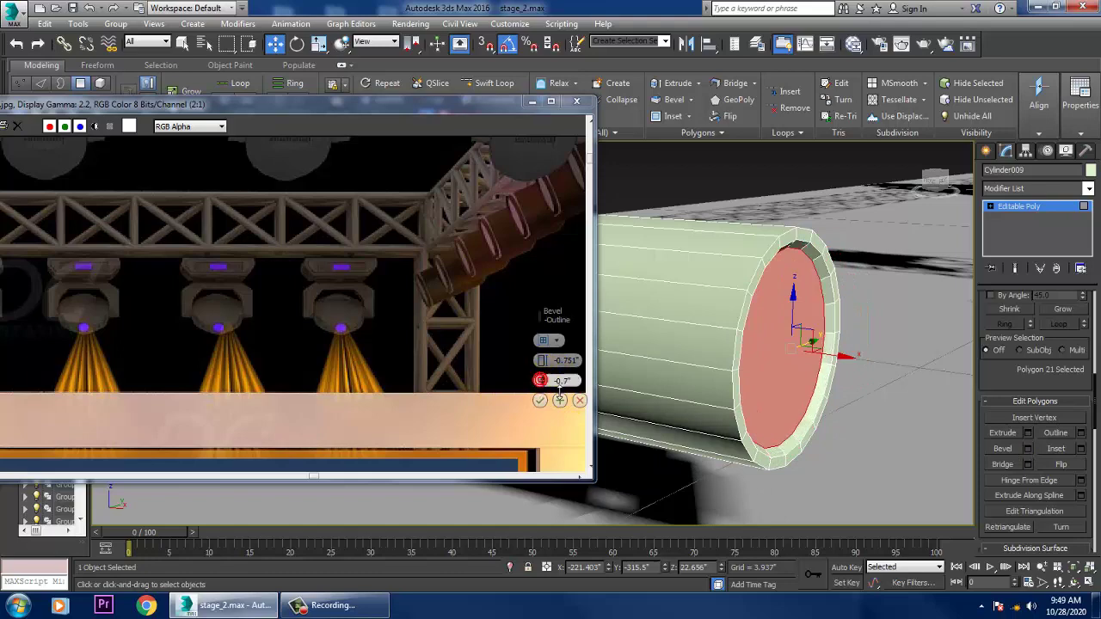
pyautogui.click(540, 401)
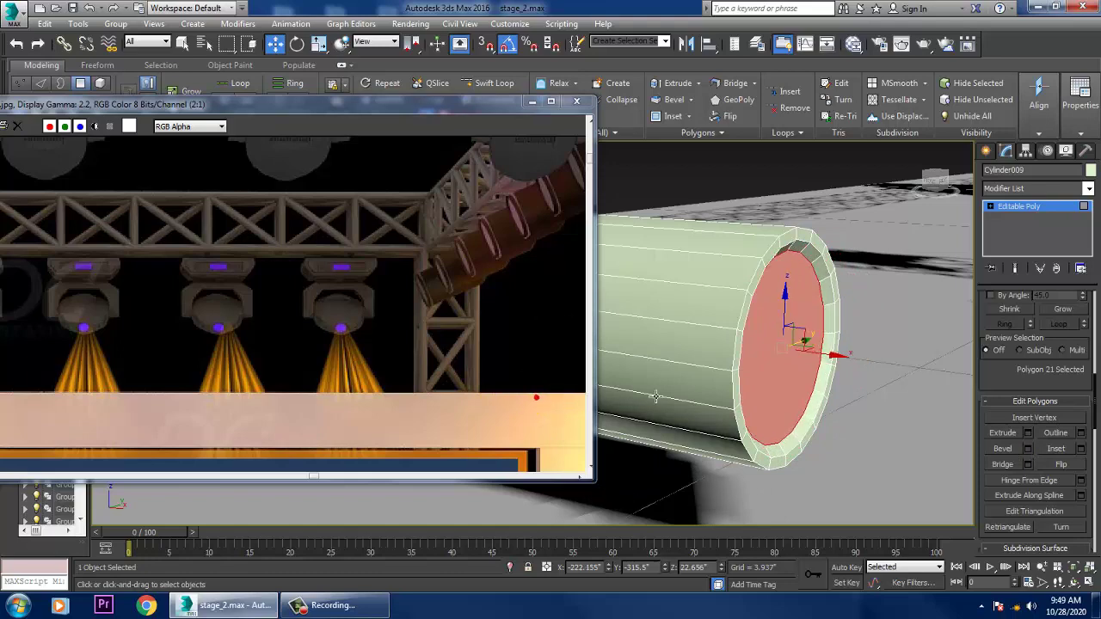
# Leave polygon level and add a Swift Loop edge ring around the cylinder close to its flat, unrecessed end
pyautogui.scroll(-5, 656, 397)
pyautogui.keyDown('alt'); pyautogui.moveTo(656, 396); pyautogui.dragTo(771, 418, button='middle'); pyautogui.keyUp('alt')
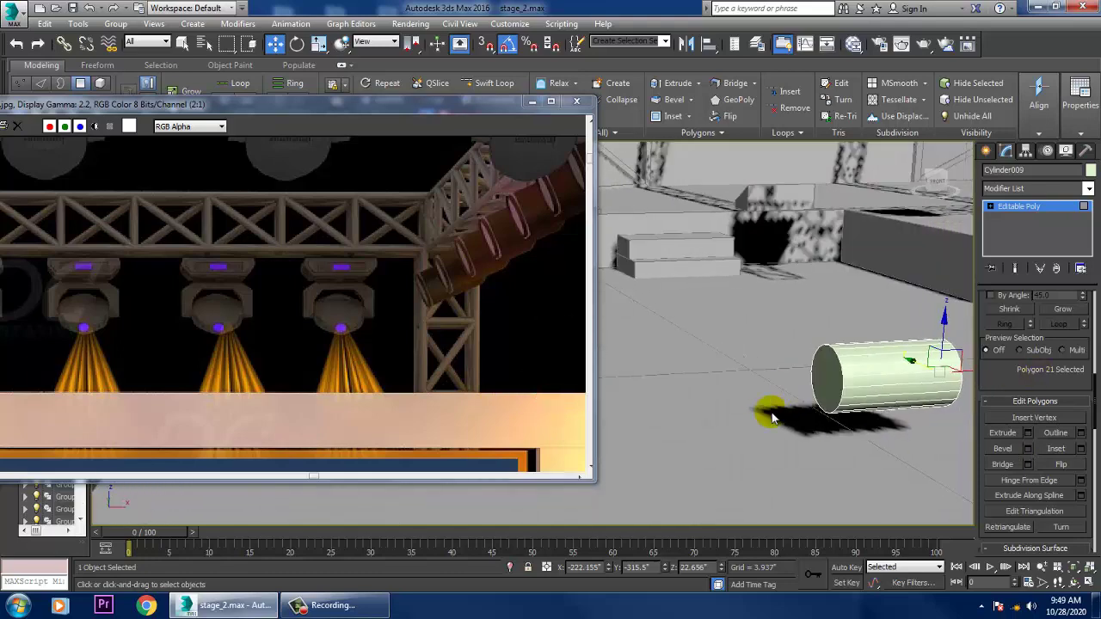
pyautogui.keyDown('alt'); pyautogui.moveTo(907, 370); pyautogui.dragTo(865, 365, button='middle'); pyautogui.keyUp('alt')
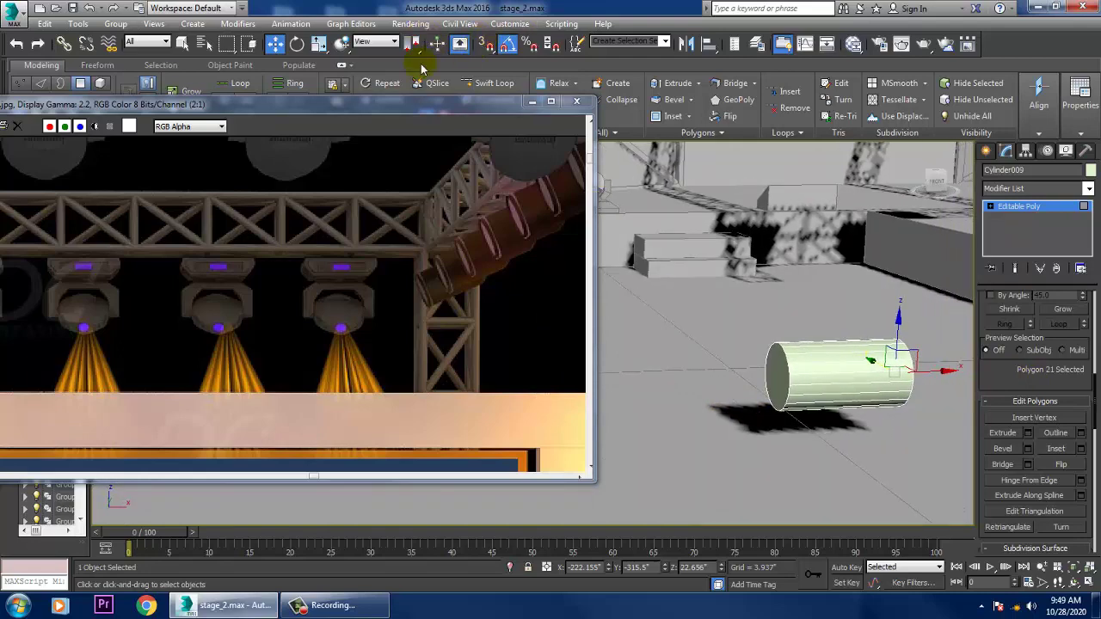
pyautogui.click(1023, 208)
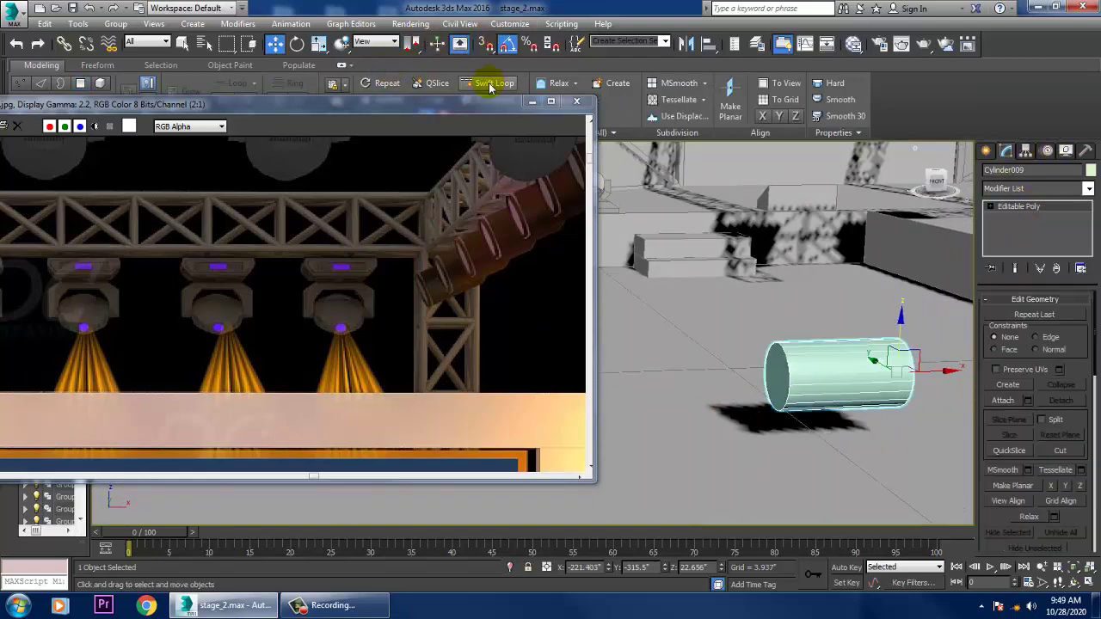
pyautogui.scroll(3, 791, 327)
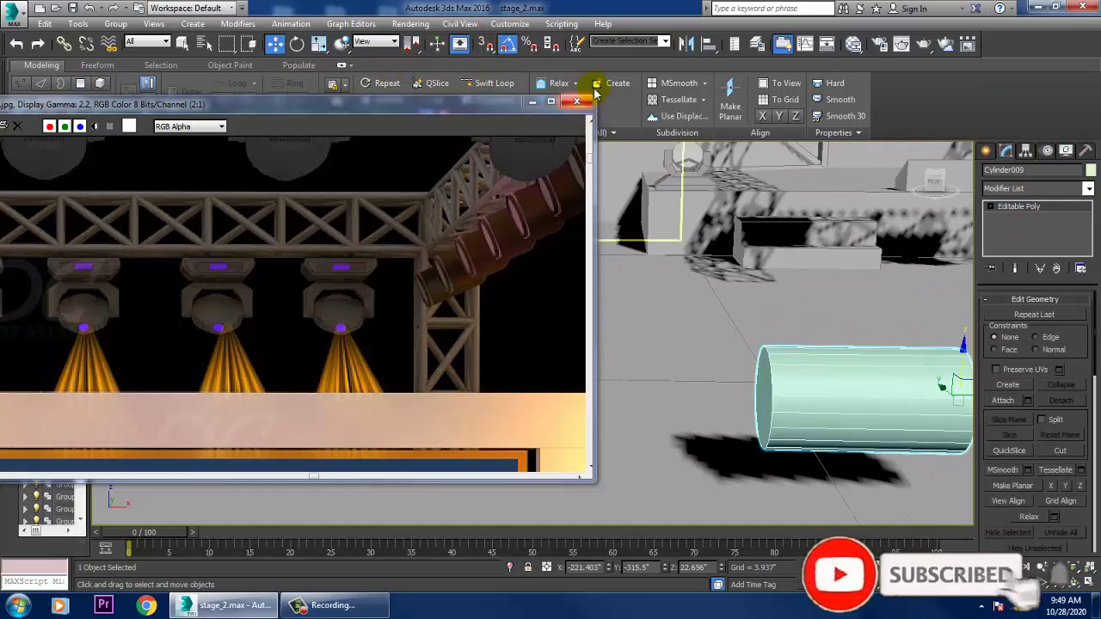
pyautogui.click(469, 86)
pyautogui.moveTo(832, 365)
pyautogui.keyDown('alt'); pyautogui.mouseDown(button='middle')
pyautogui.moveTo(817, 389)
pyautogui.moveTo(821, 376)
pyautogui.moveTo(851, 409)
pyautogui.moveTo(791, 359)
pyautogui.moveTo(840, 382)
pyautogui.mouseUp(button='middle'); pyautogui.keyUp('alt')
pyautogui.click(793, 364)
pyautogui.rightClick(821, 376)
pyautogui.scroll(2, 838, 382)
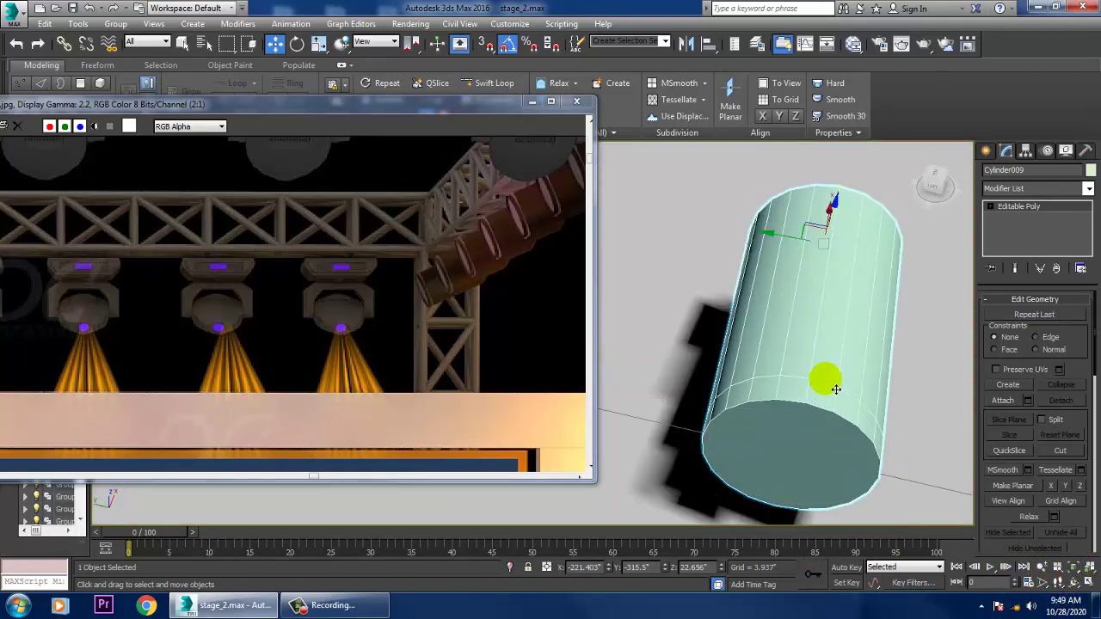
pyautogui.press('4')
pyautogui.click(800, 398)
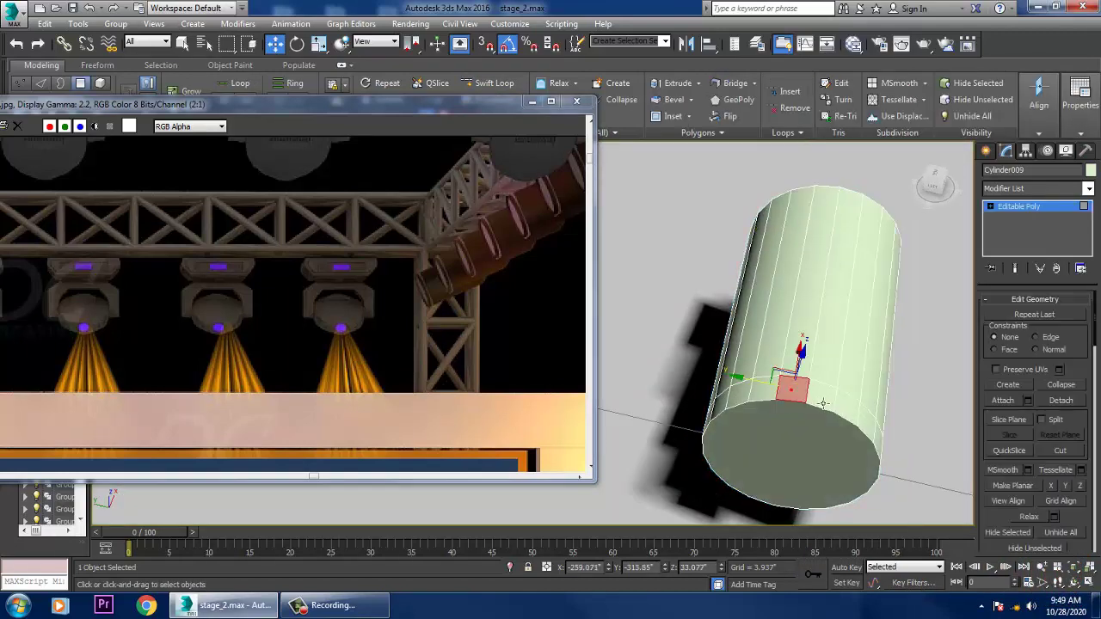
pyautogui.keyDown('ctrl'); pyautogui.click(822, 402); pyautogui.keyUp('ctrl')
pyautogui.keyDown('alt'); pyautogui.moveTo(841, 366); pyautogui.dragTo(808, 390, button='middle'); pyautogui.keyUp('alt')
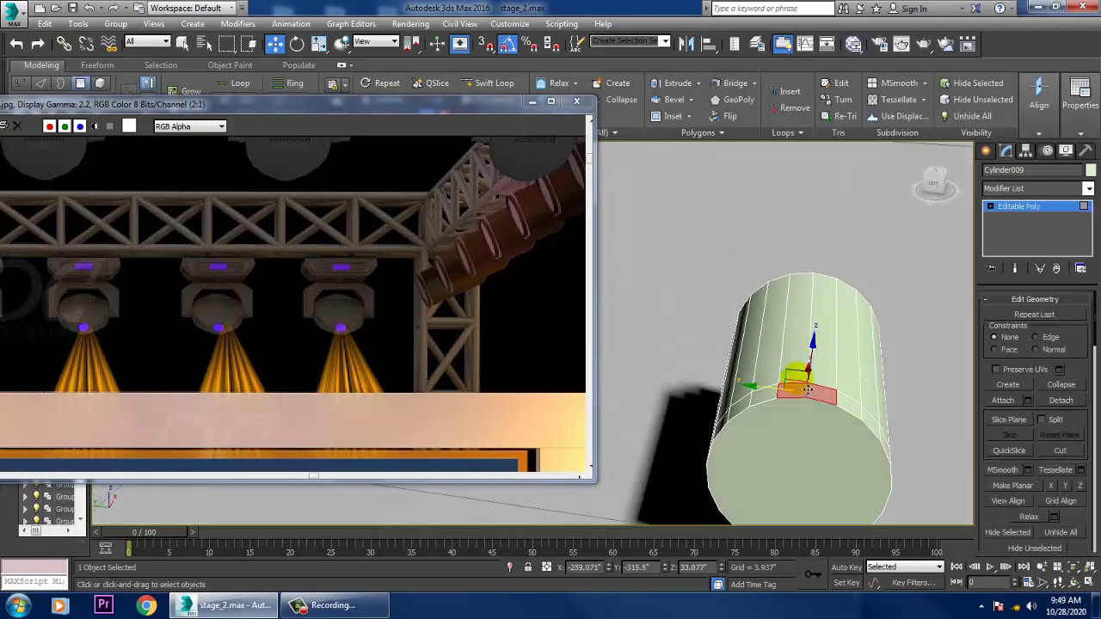
pyautogui.moveTo(1089, 534); pyautogui.dragTo(1096, 467)
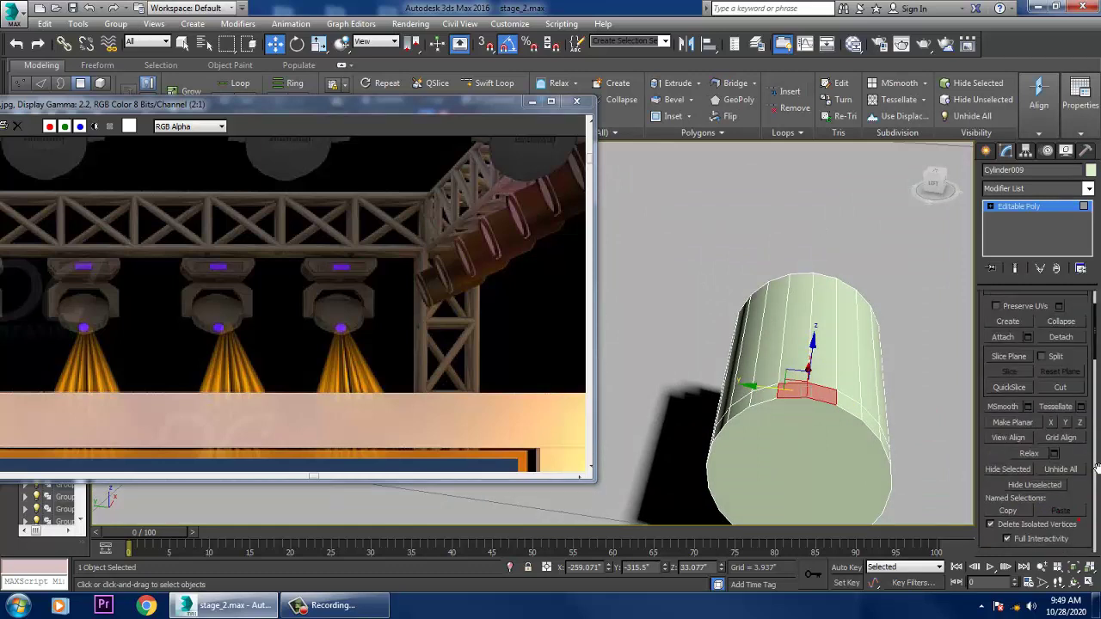
pyautogui.click(817, 367)
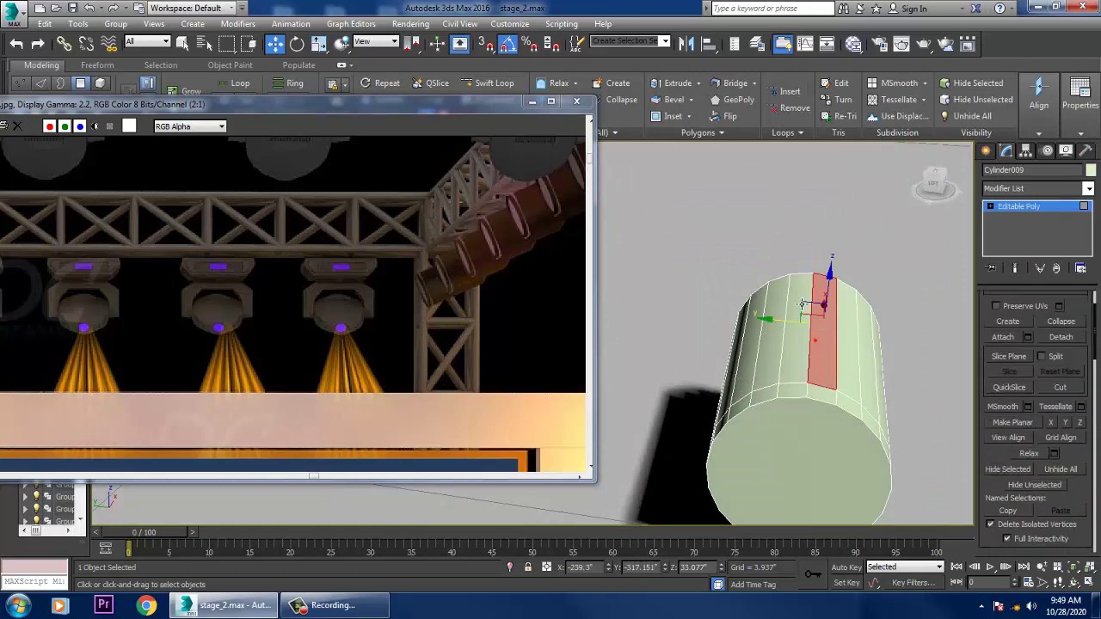
# Add a lengthwise Swift Loop edge along the top of the cylinder and leave polygon level
pyautogui.click(521, 83)
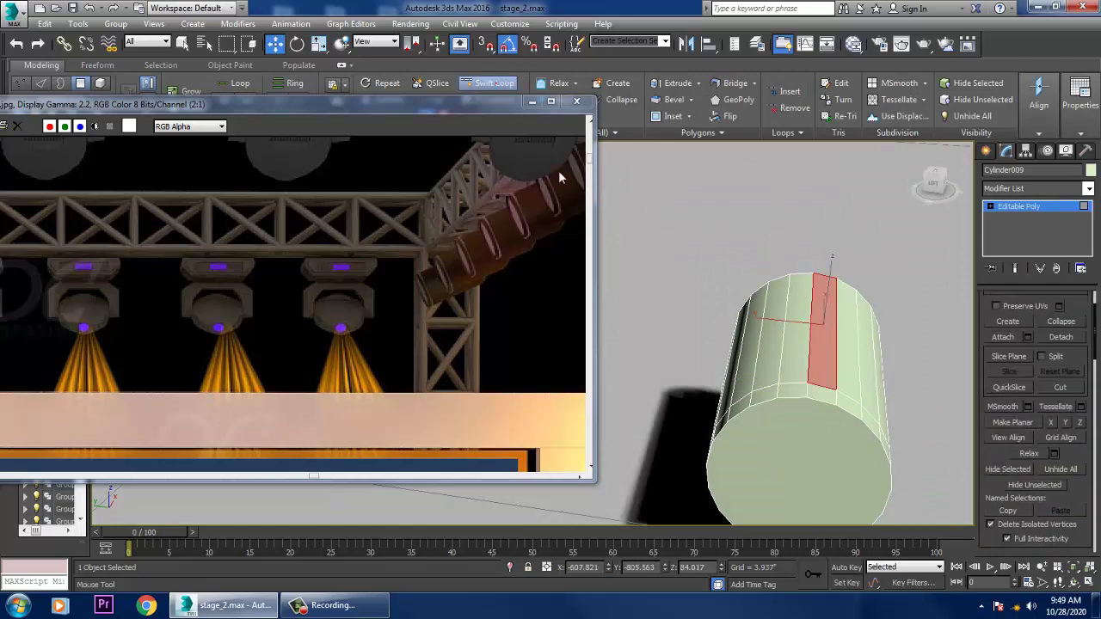
pyautogui.click(829, 401)
pyautogui.rightClick(829, 401)
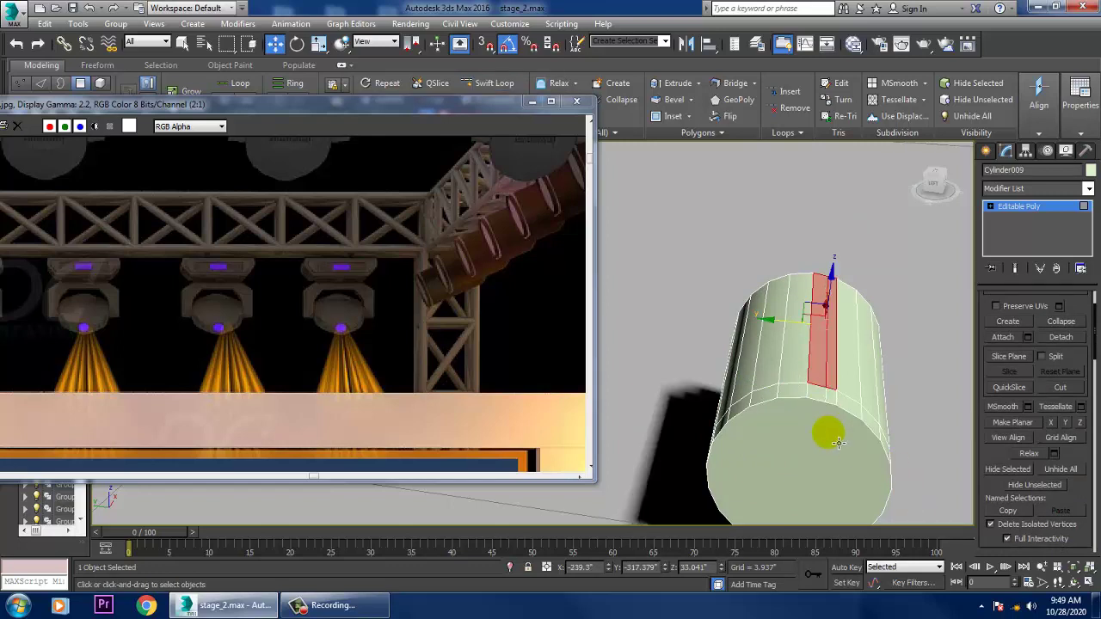
pyautogui.press('4')
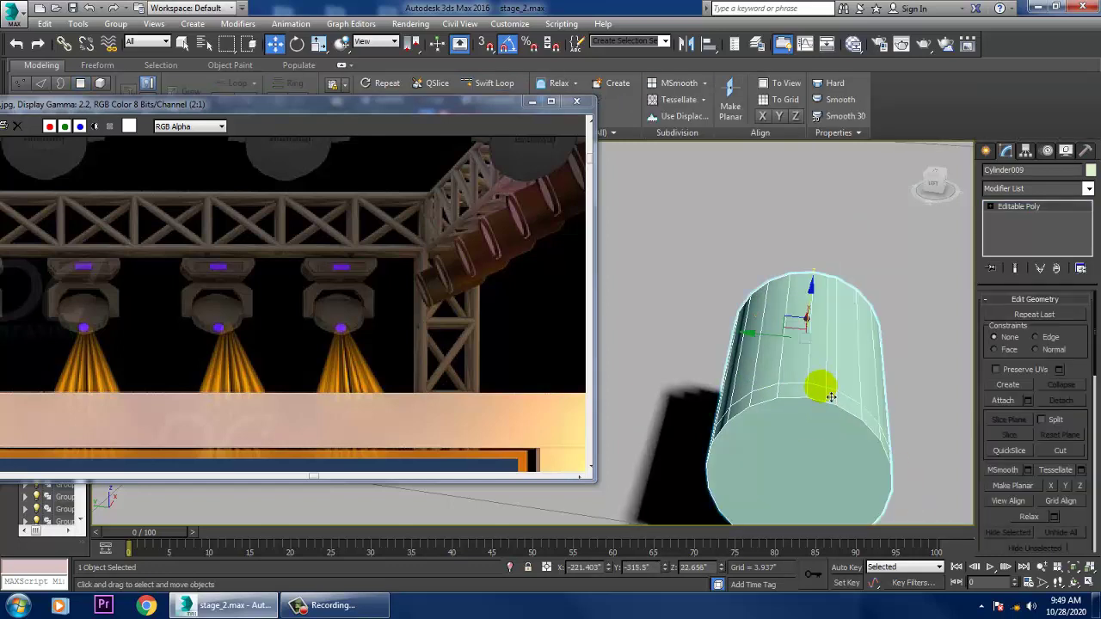
# Extrude the two adjacent top polygons of the narrow end ring upward to about Z 40.7" as a mounting tab
pyautogui.press('4')
pyautogui.click(806, 395)
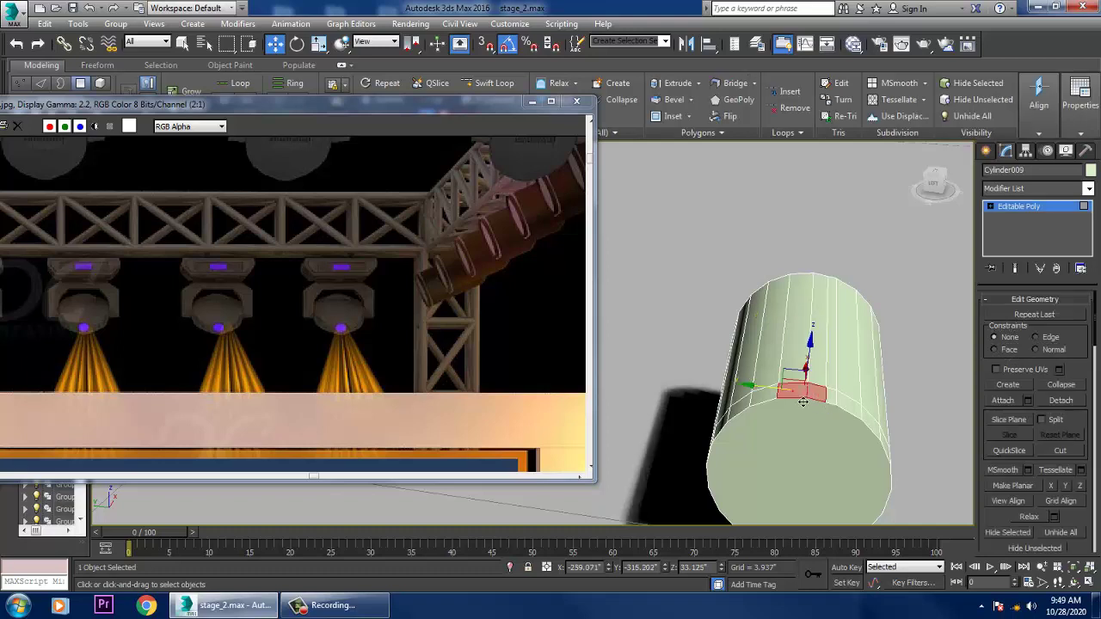
pyautogui.scroll(5, 1008, 508)
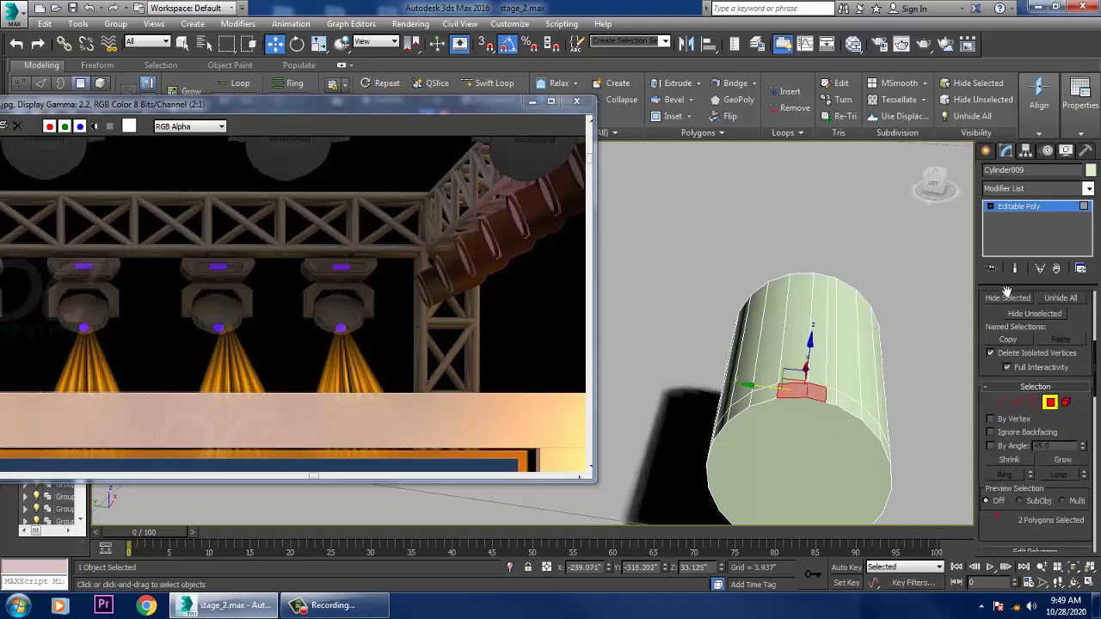
pyautogui.click(1028, 436)
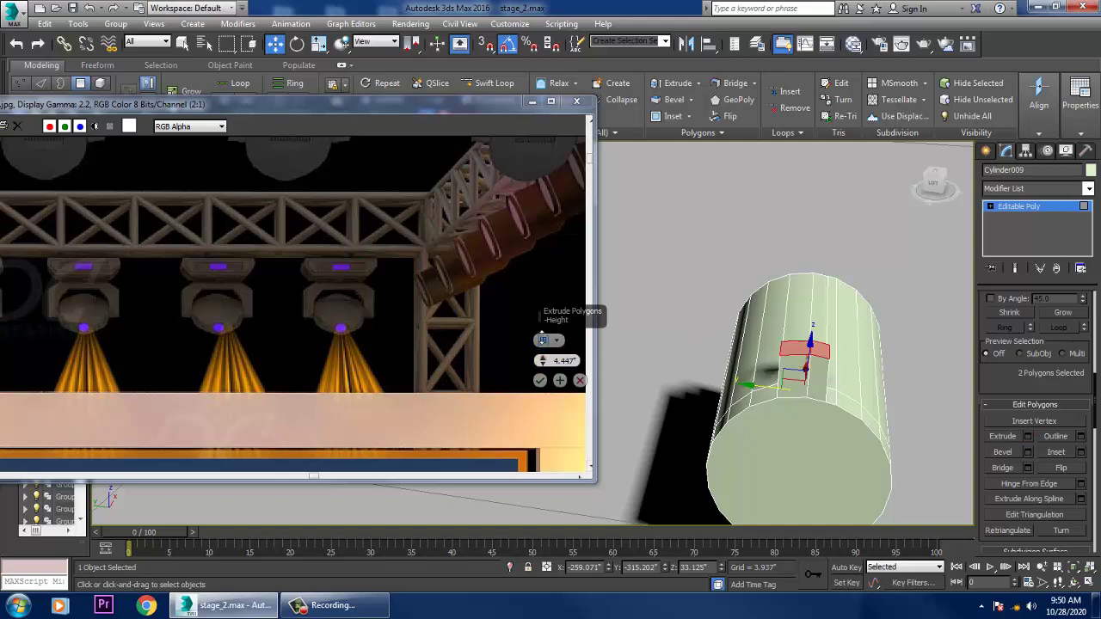
pyautogui.click(539, 381)
# Raise the mounting tab's top polygons further, flatten them by scaling along Z, and return to object level
pyautogui.scroll(-5, 836, 368)
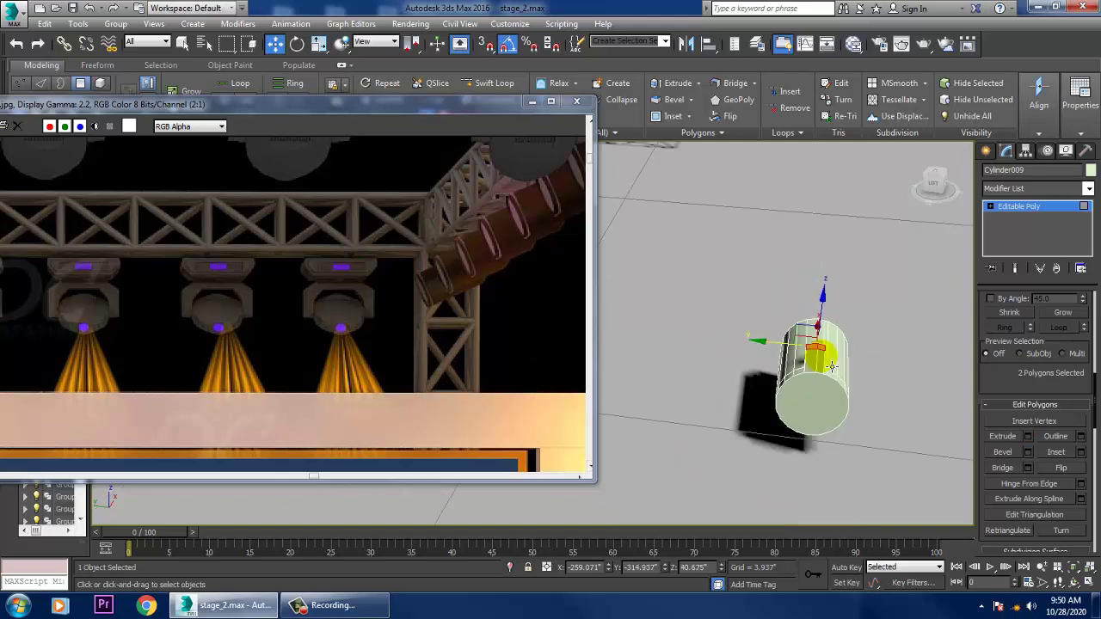
pyautogui.keyDown('alt'); pyautogui.moveTo(820, 359); pyautogui.dragTo(867, 367, button='middle'); pyautogui.keyUp('alt')
pyautogui.scroll(3, 865, 351)
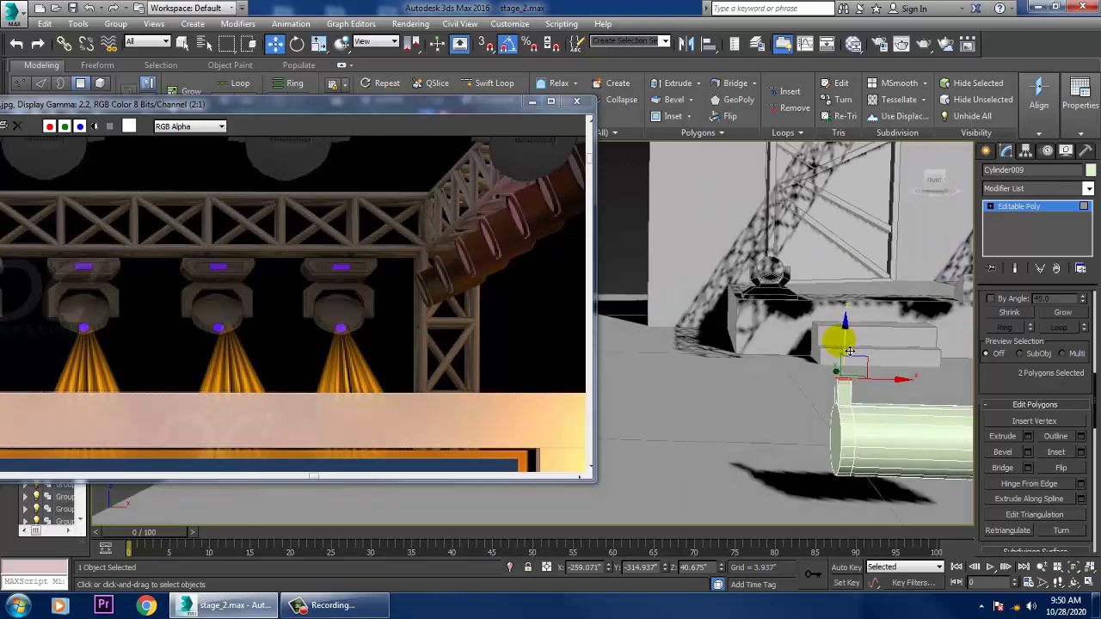
pyautogui.press('r')
pyautogui.click(847, 304)
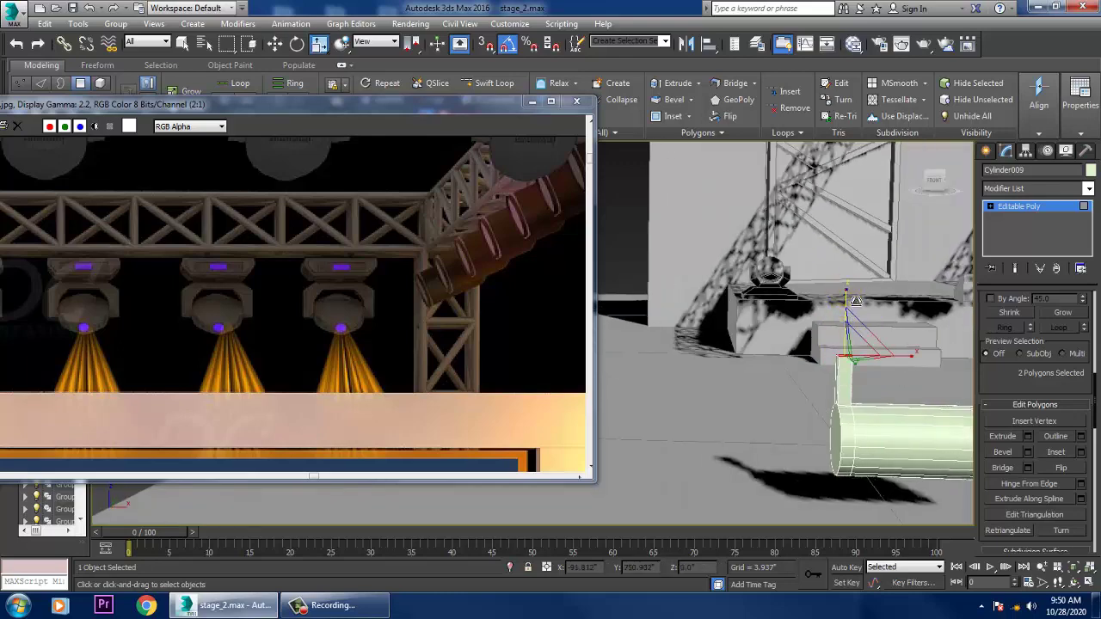
pyautogui.press('w')
pyautogui.click(1029, 207)
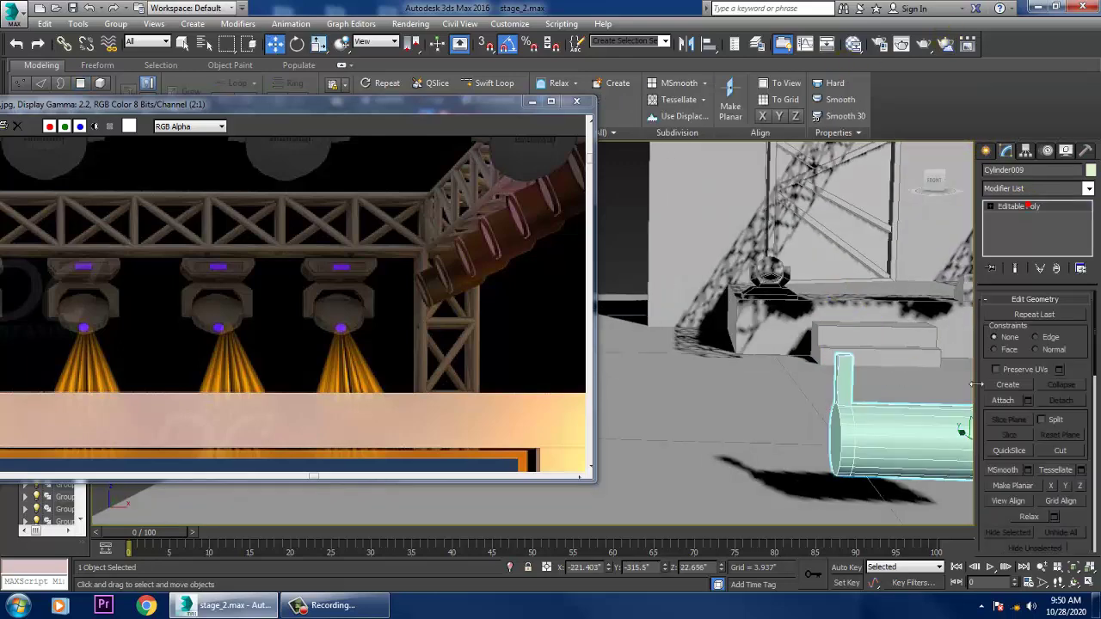
# Raise the cylindrical fixture to Z 235.832" and move it across the stage to the overhead truss frame
pyautogui.scroll(-4, 934, 452)
pyautogui.moveTo(922, 441); pyautogui.dragTo(808, 422, button='middle')
pyautogui.scroll(-2, 905, 427)
pyautogui.scroll(2, 810, 421)
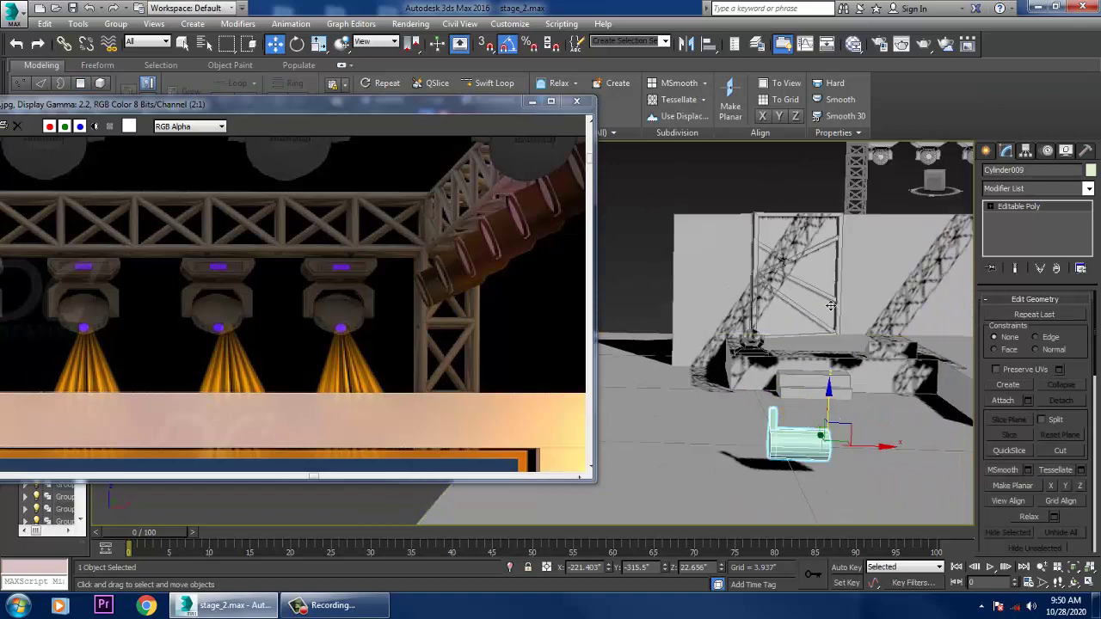
pyautogui.moveTo(827, 410); pyautogui.dragTo(826, 104)
pyautogui.scroll(-4, 813, 249)
pyautogui.keyDown('alt'); pyautogui.moveTo(811, 258); pyautogui.dragTo(835, 425, button='middle'); pyautogui.keyUp('alt')
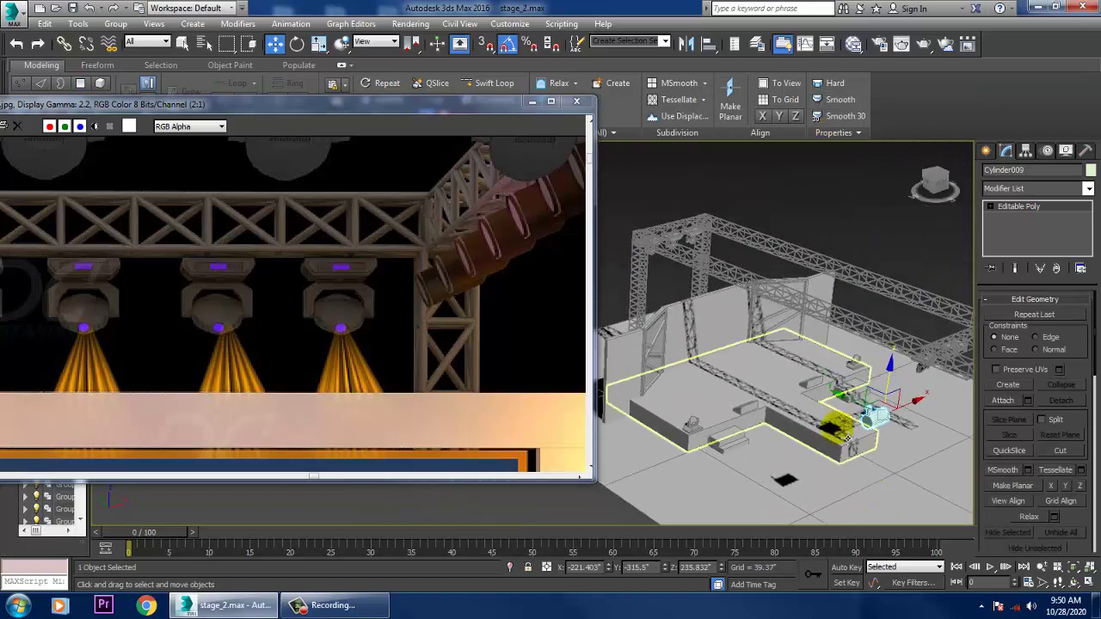
pyautogui.moveTo(859, 412); pyautogui.dragTo(936, 338)
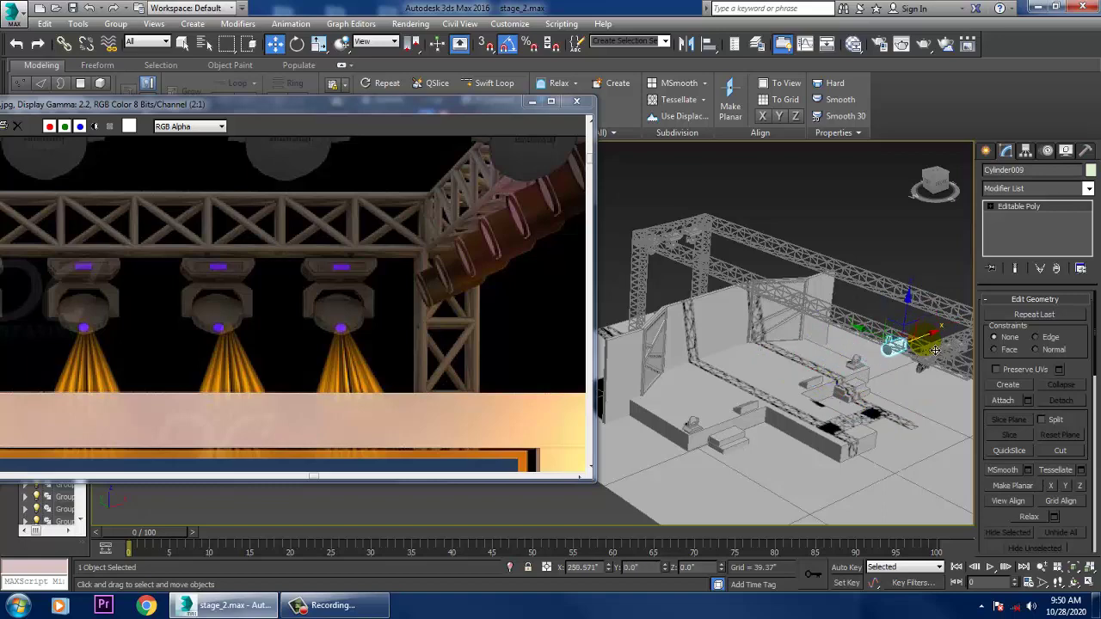
# In the front view, slide the fixture sideways until it lines up with the frame's left truss column
pyautogui.hotkey('alt', 'w')
pyautogui.scroll(5, 883, 298)
pyautogui.hotkey('alt', 'w')
pyautogui.scroll(-3, 877, 293)
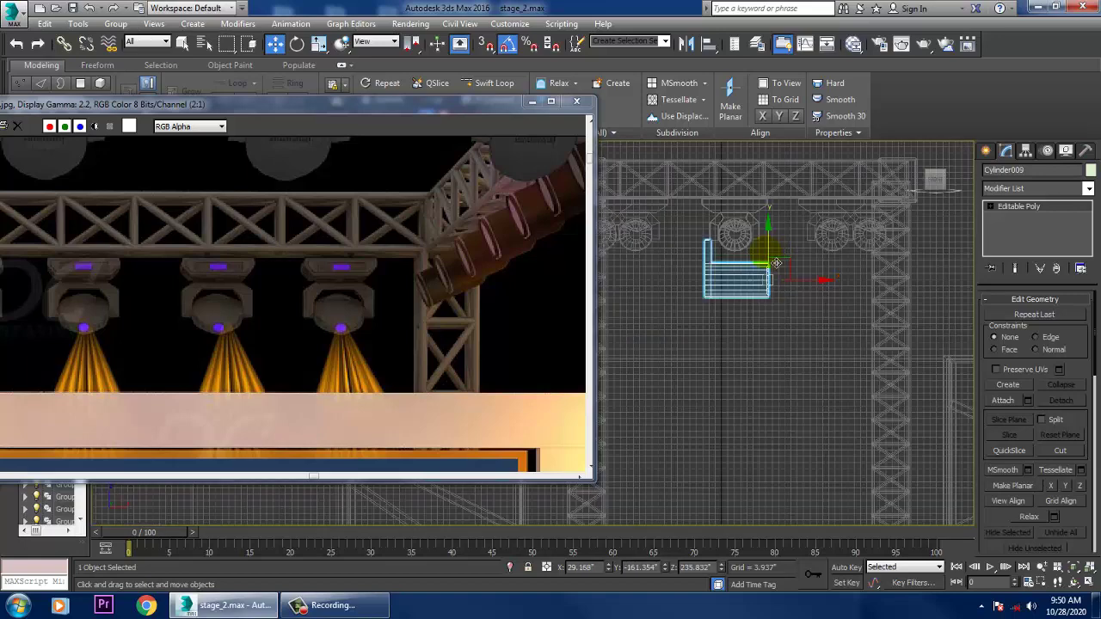
pyautogui.scroll(-2, 878, 292)
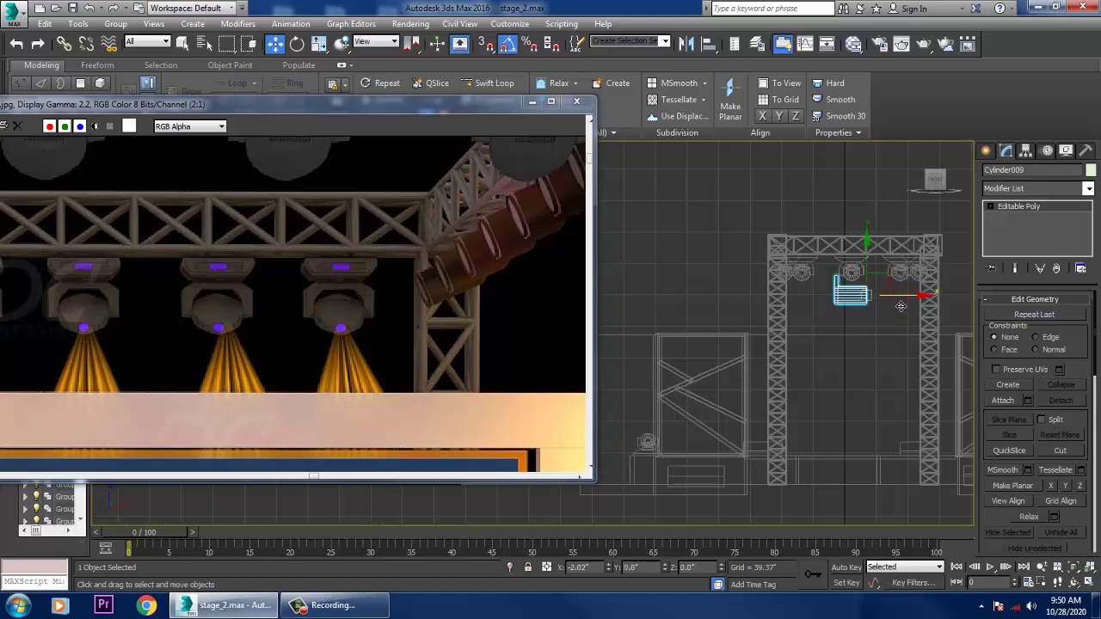
pyautogui.moveTo(900, 306); pyautogui.dragTo(857, 304)
# Scale the cylindrical fixture down to 82% and raise it on the left truss column in the front view
pyautogui.press('r')
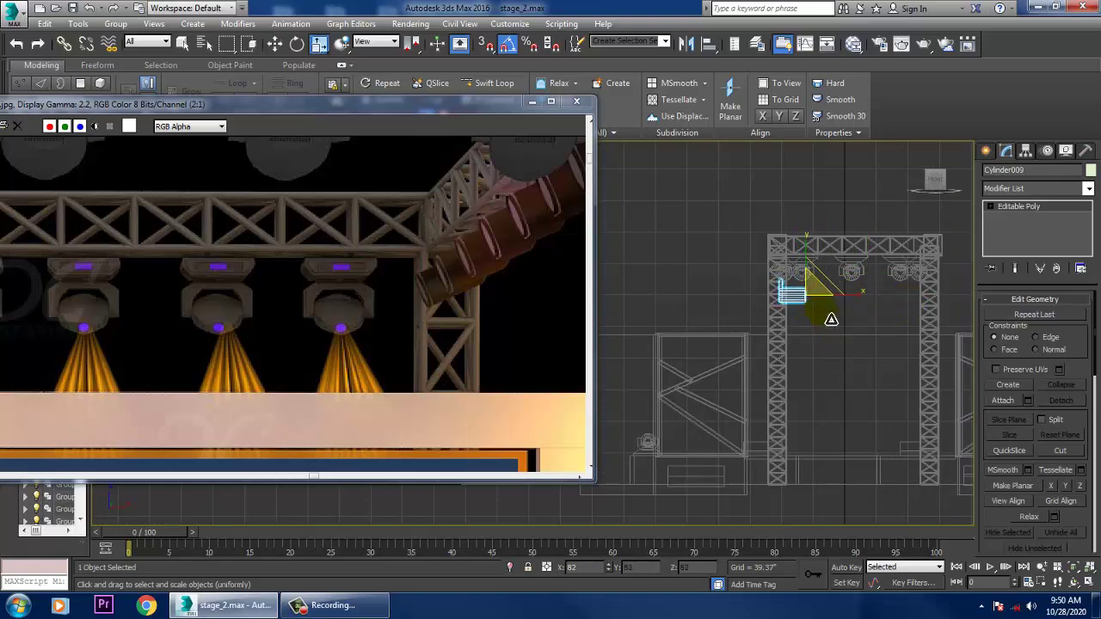
pyautogui.scroll(2, 817, 296)
pyautogui.press('w')
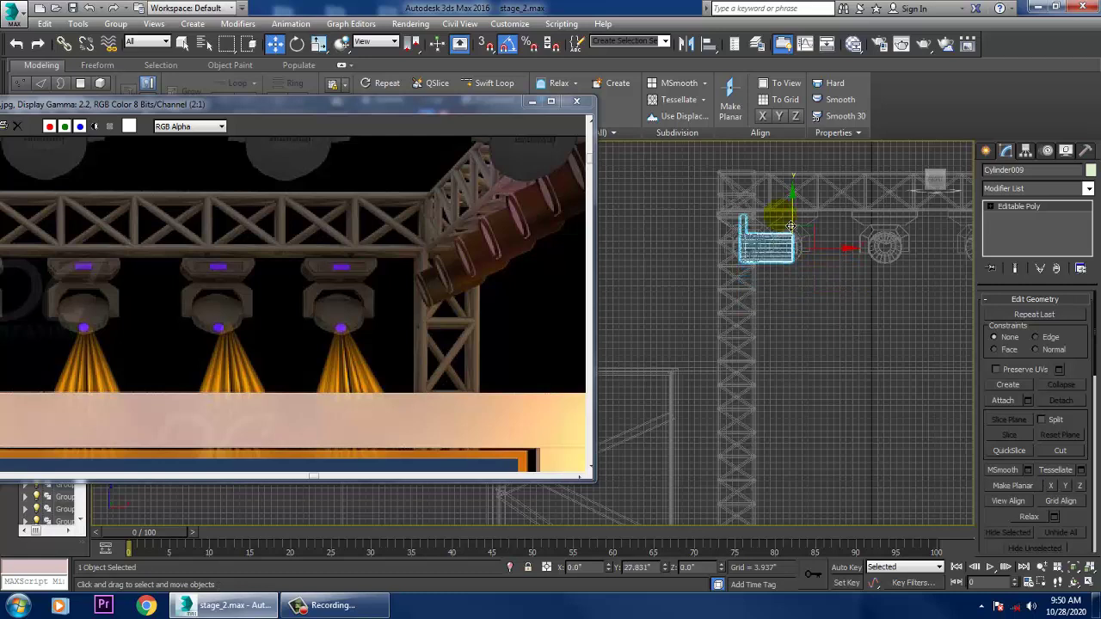
# Turn off angle snap, tilt the fixture freehand so its open end points down towards the stage, and shift it sideways to about X -62.138"
pyautogui.press('e')
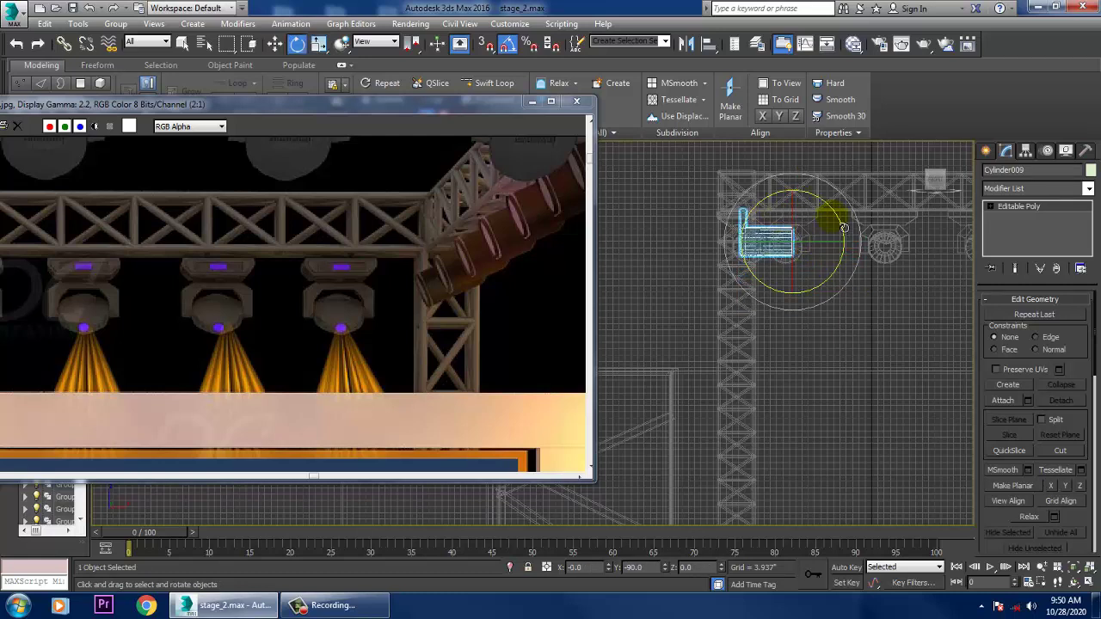
pyautogui.click(510, 42)
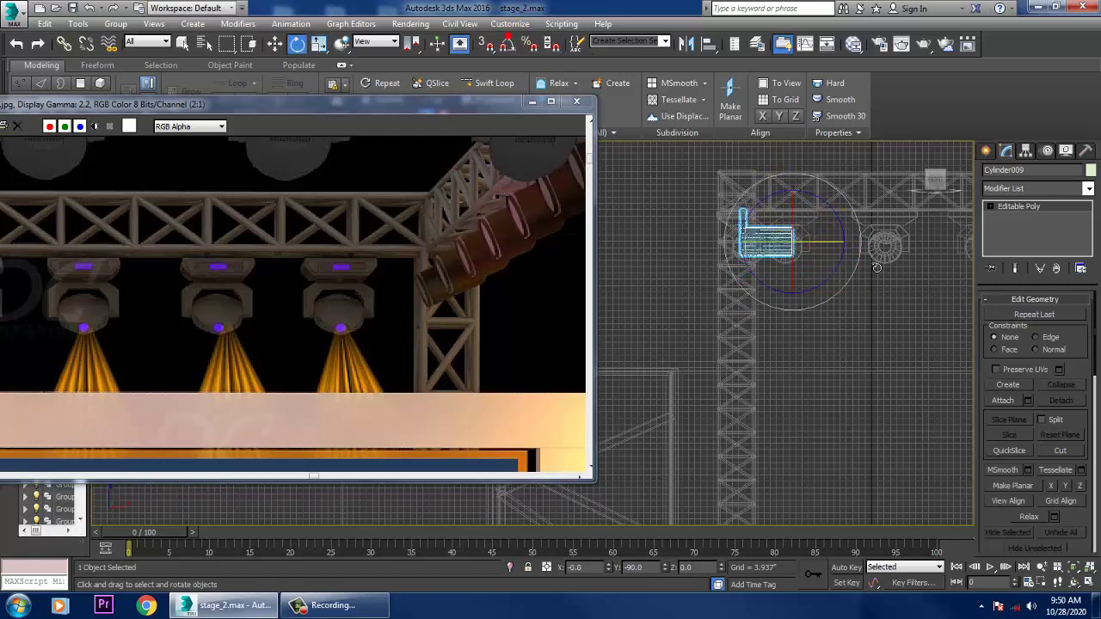
pyautogui.press('w')
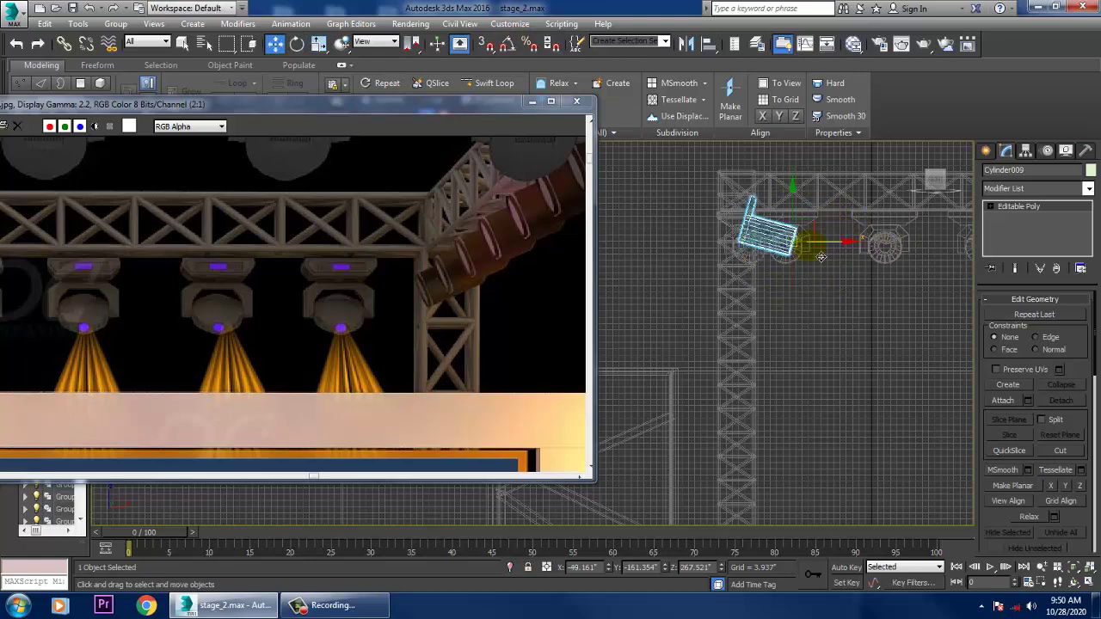
# In the perspective view, position the tilted fixture under the side truss at about Y -217.214", Z 259.885"
pyautogui.hotkey('alt', 'w')
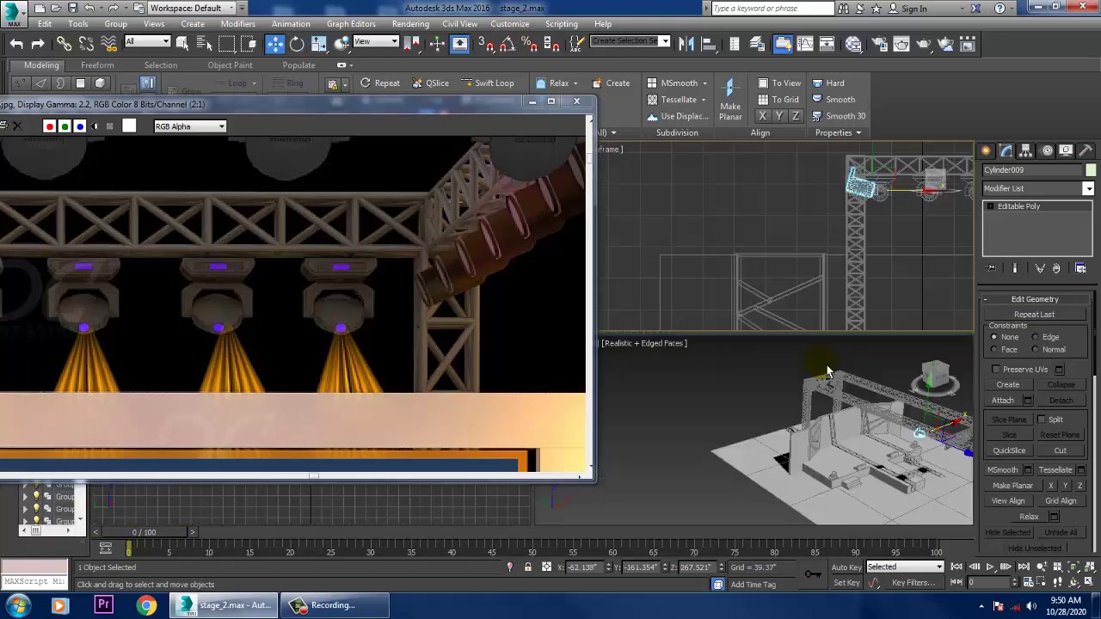
pyautogui.middleClick(829, 373)
pyautogui.press('z')
pyautogui.hotkey('alt', 'w')
pyautogui.scroll(-4, 831, 373)
pyautogui.keyDown('alt'); pyautogui.moveTo(830, 373); pyautogui.dragTo(676, 329, button='middle'); pyautogui.keyUp('alt')
pyautogui.scroll(-3, 756, 351)
pyautogui.scroll(-2, 728, 257)
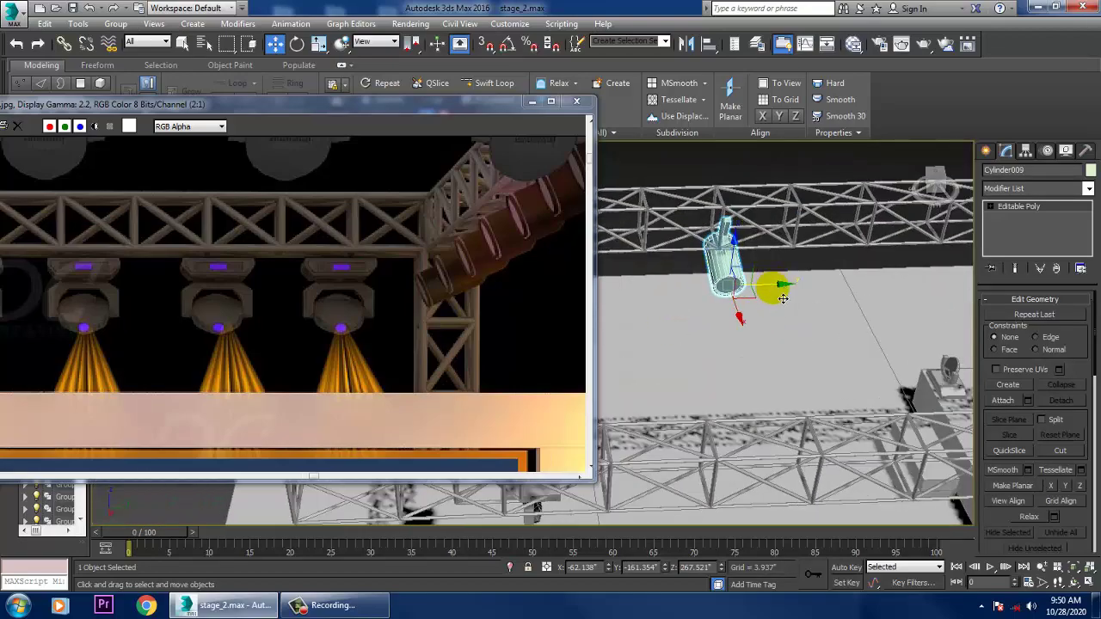
pyautogui.keyDown('alt'); pyautogui.moveTo(782, 298); pyautogui.dragTo(730, 323, button='middle'); pyautogui.keyUp('alt')
pyautogui.scroll(2, 851, 249)
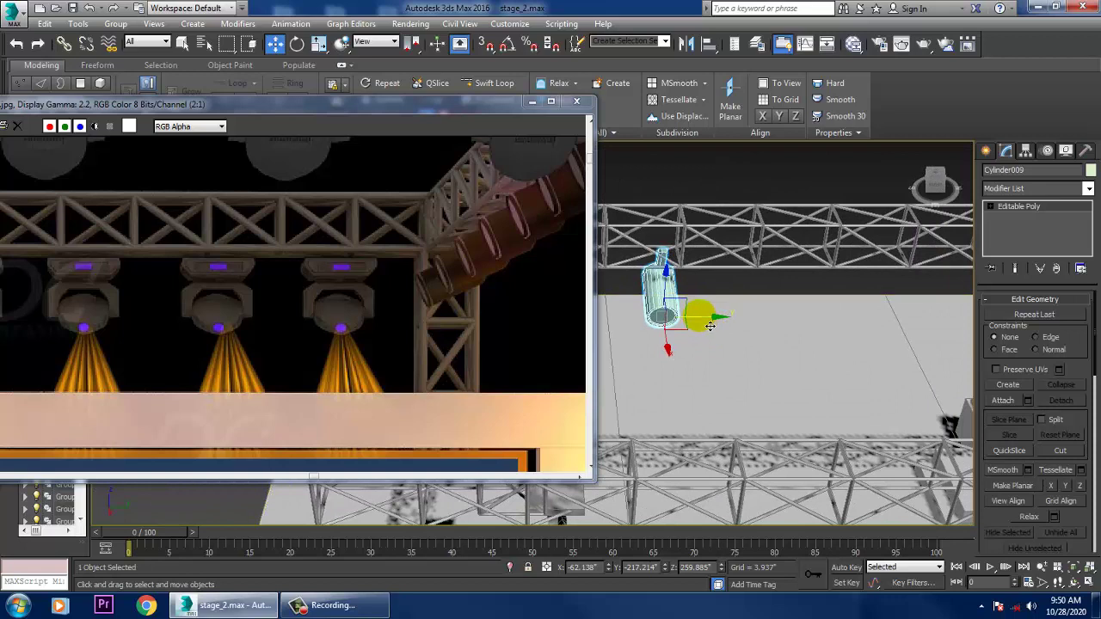
# Clone the fixture along the side truss as 6 copies spaced about 62.7" apart in Y
pyautogui.keyDown('shift'); pyautogui.moveTo(709, 325); pyautogui.dragTo(824, 324); pyautogui.keyUp('shift')
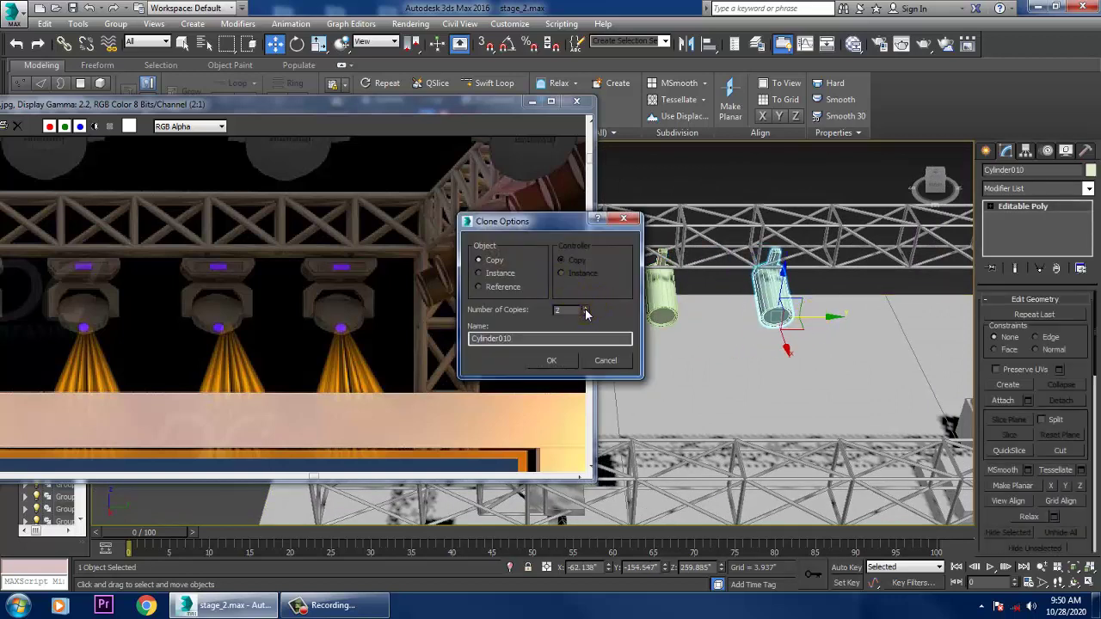
pyautogui.click(552, 368)
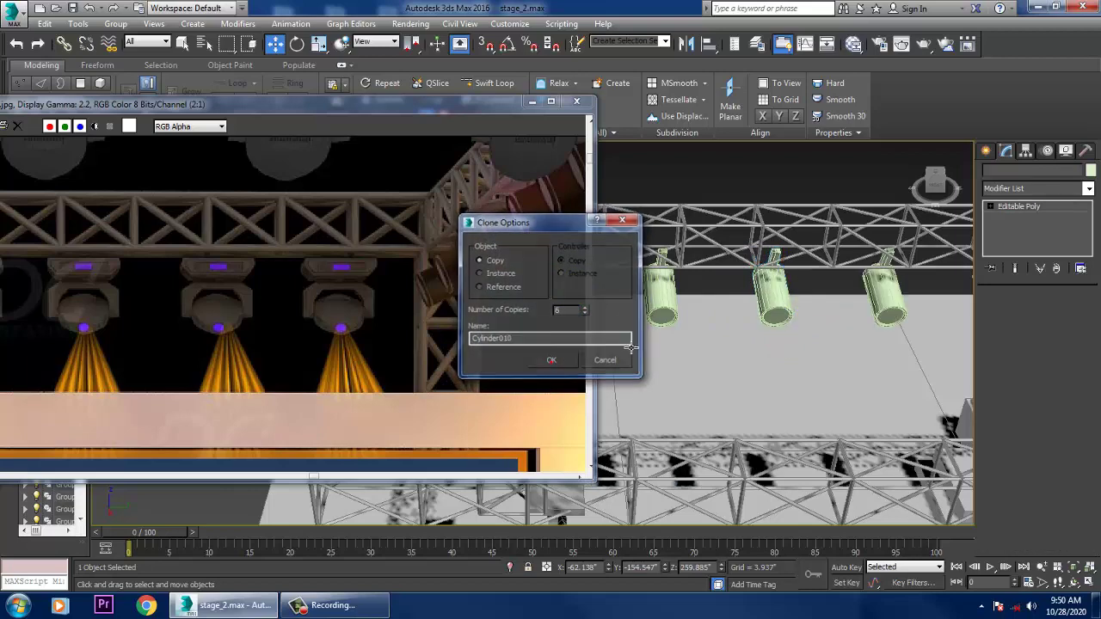
# Select all seven cylindrical fixtures on the side truss and mirror them across the X axis as copies
pyautogui.scroll(-5, 760, 323)
pyautogui.moveTo(760, 324); pyautogui.dragTo(714, 325, button='middle')
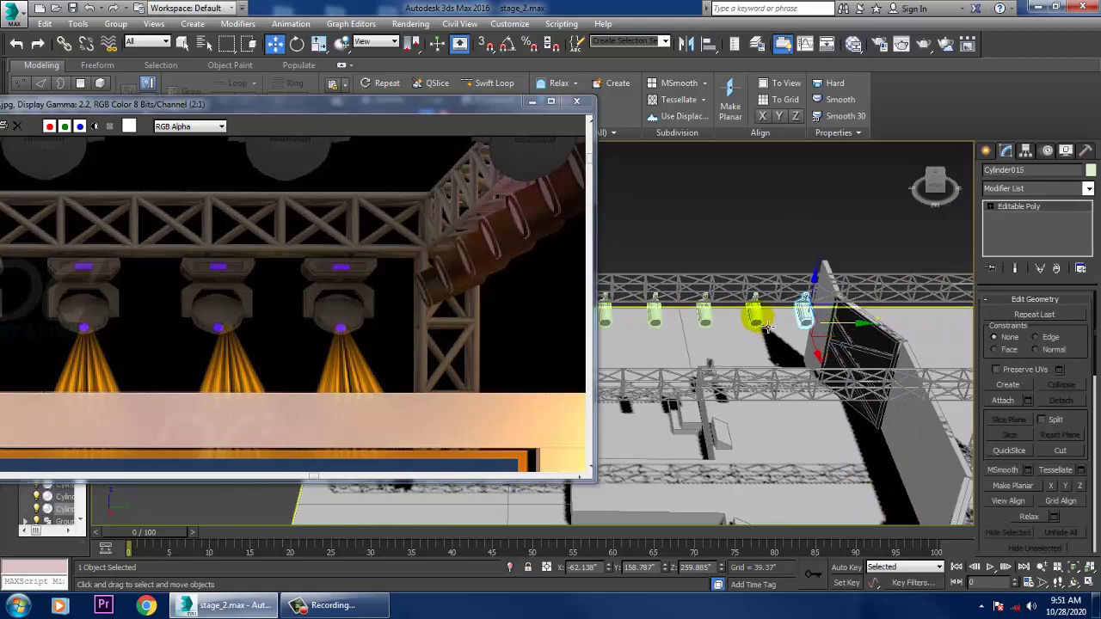
pyautogui.keyDown('ctrl'); pyautogui.click(757, 331); pyautogui.keyUp('ctrl')
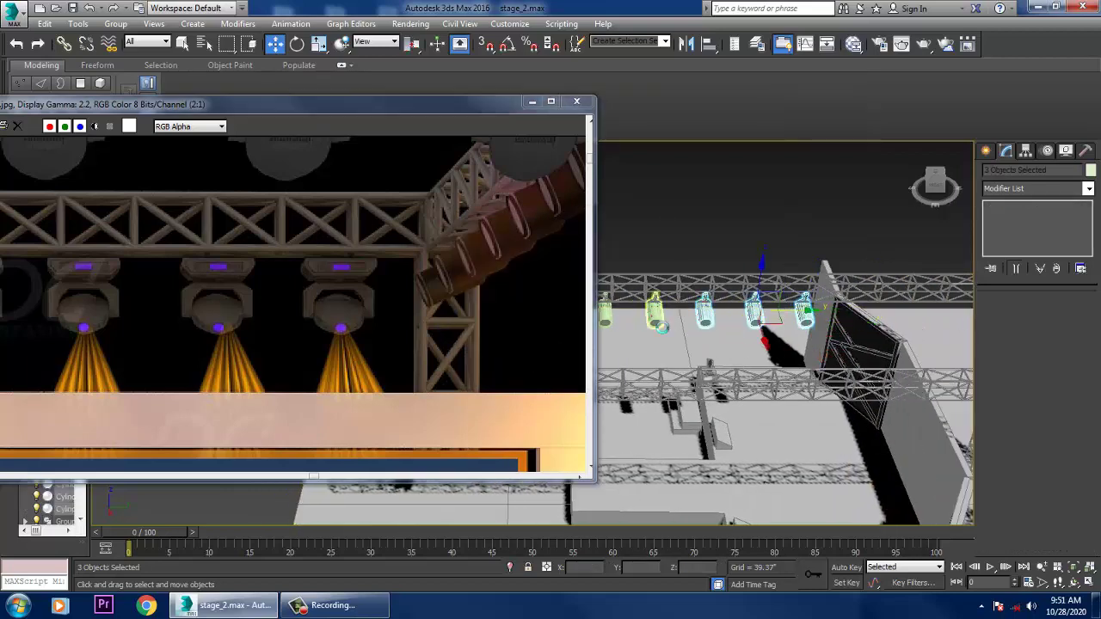
pyautogui.keyDown('ctrl'); pyautogui.click(661, 327); pyautogui.keyUp('ctrl')
pyautogui.moveTo(660, 327); pyautogui.dragTo(773, 323, button='middle')
pyautogui.keyDown('ctrl'); pyautogui.click(671, 319); pyautogui.keyUp('ctrl')
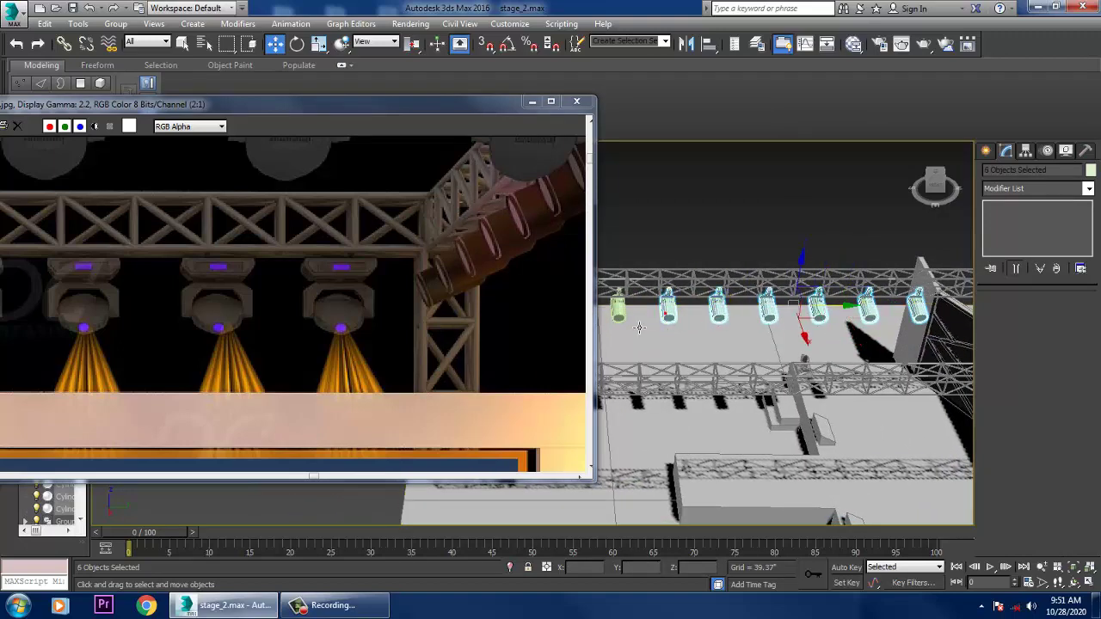
pyautogui.keyDown('ctrl'); pyautogui.click(622, 318); pyautogui.keyUp('ctrl')
pyautogui.moveTo(645, 326); pyautogui.dragTo(729, 192, button='middle')
pyautogui.scroll(-3, 768, 332)
pyautogui.click(686, 46)
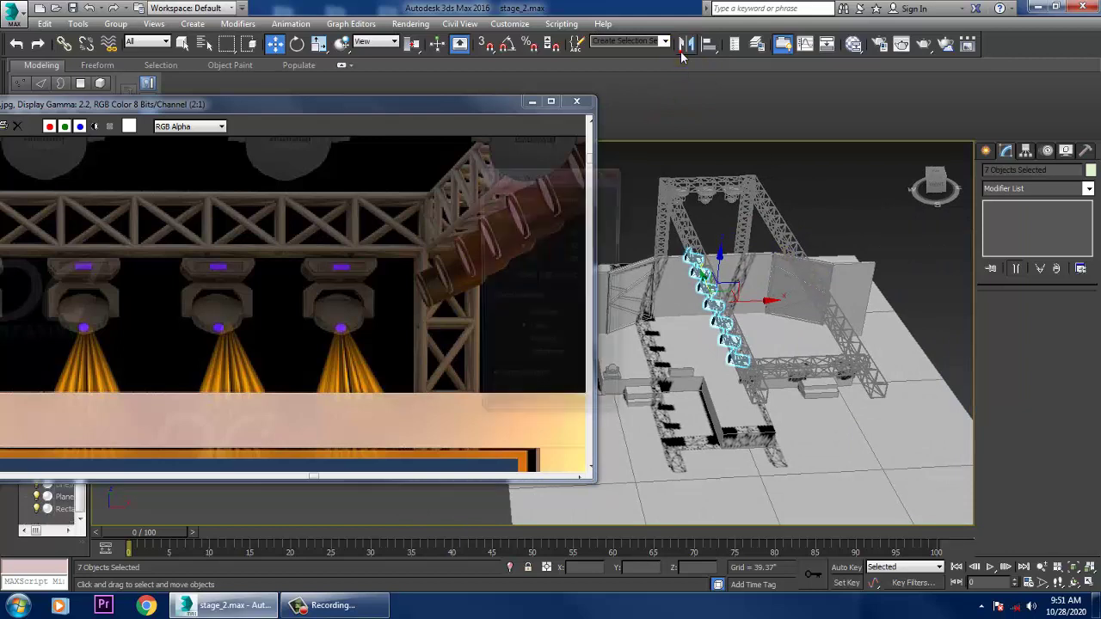
pyautogui.click(522, 232)
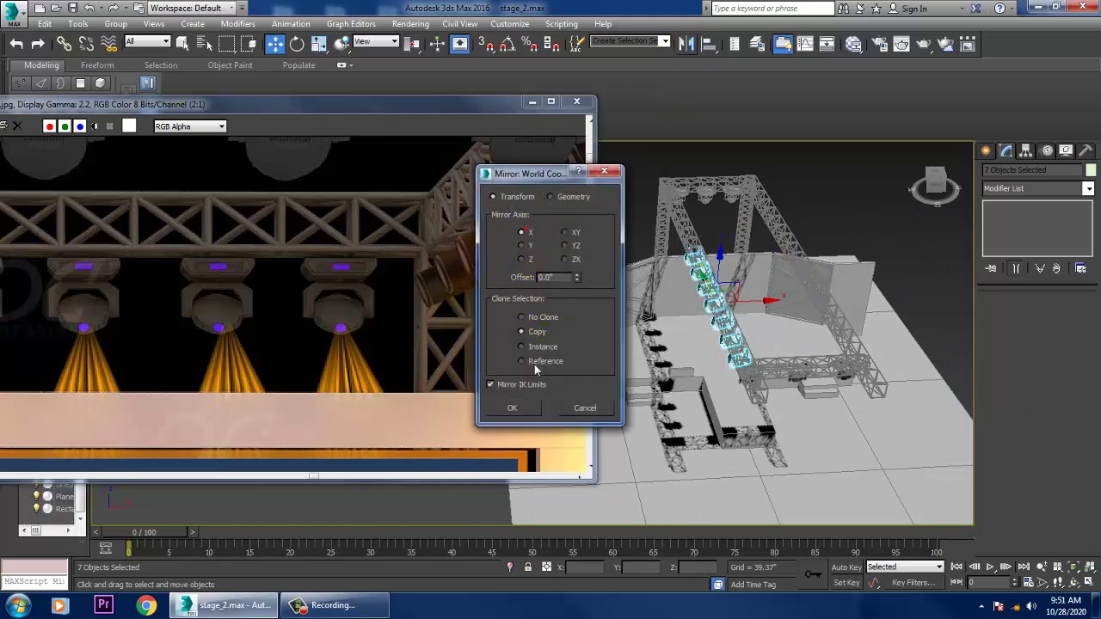
pyautogui.click(513, 407)
# Move the mirrored row of fixtures along X until it hangs under the opposite side truss
pyautogui.moveTo(749, 295); pyautogui.dragTo(859, 306)
pyautogui.keyDown('alt'); pyautogui.moveTo(859, 307); pyautogui.dragTo(818, 310, button='middle'); pyautogui.keyUp('alt')
pyautogui.scroll(2, 818, 312)
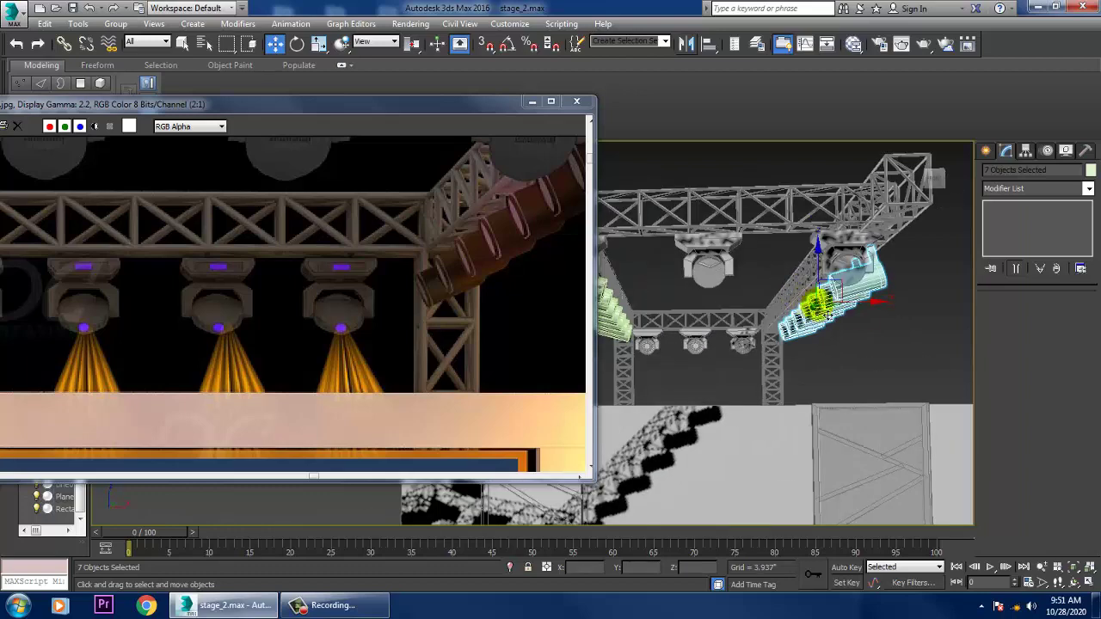
pyautogui.moveTo(875, 305); pyautogui.dragTo(867, 305)
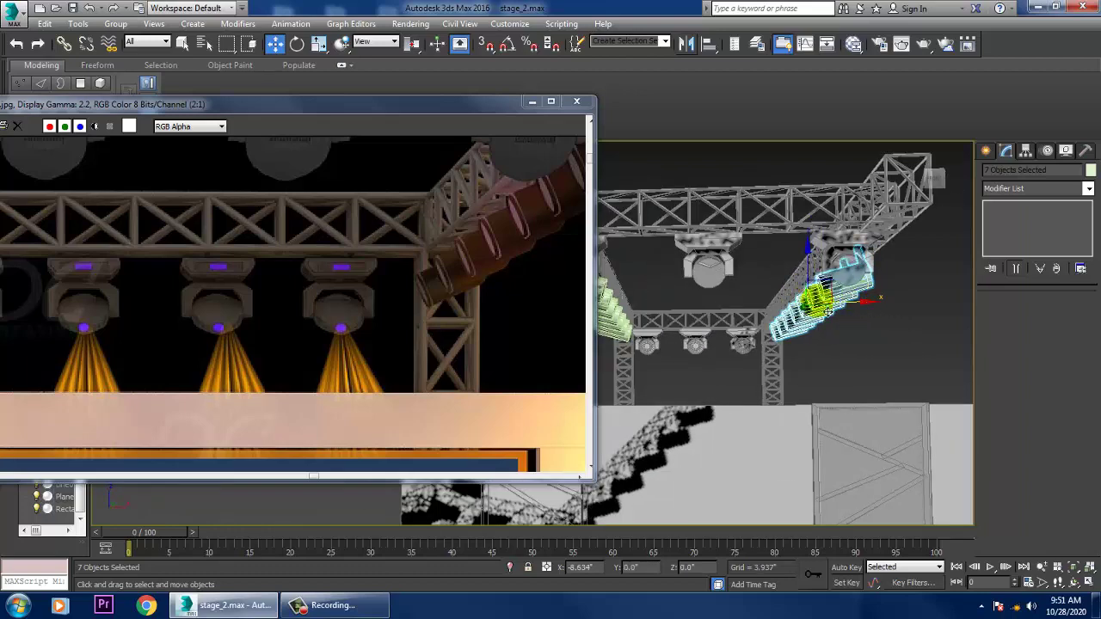
# Check the whole stage in the reference image, minimize it, and frame the full stage model from the front
pyautogui.scroll(-3, 425, 371)
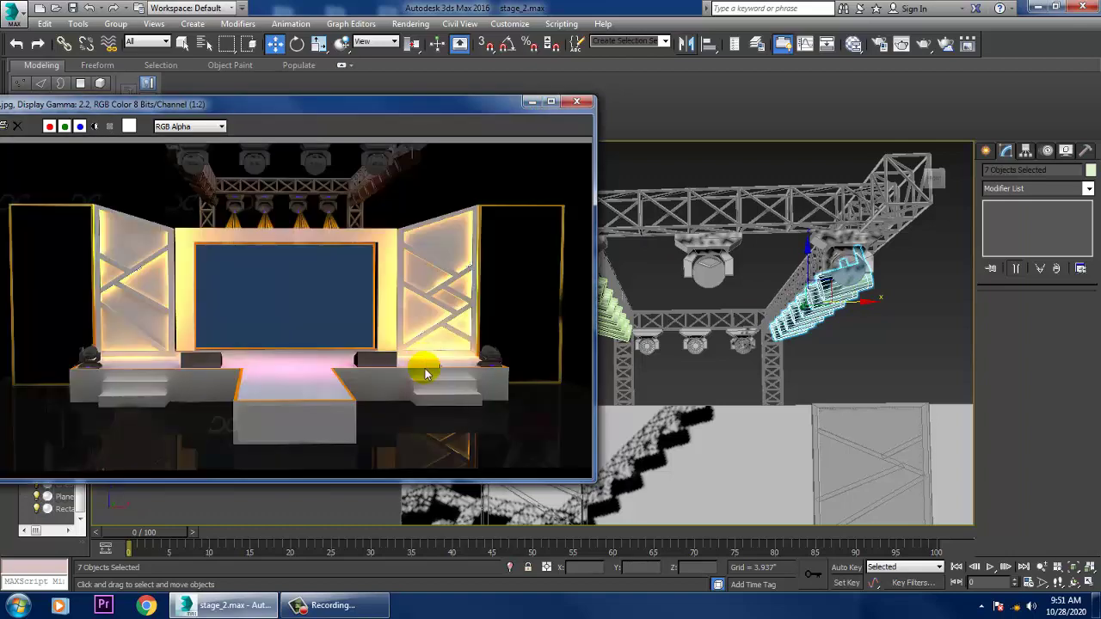
pyautogui.click(531, 104)
pyautogui.moveTo(789, 377); pyautogui.dragTo(638, 371, button='middle')
pyautogui.scroll(-3, 652, 379)
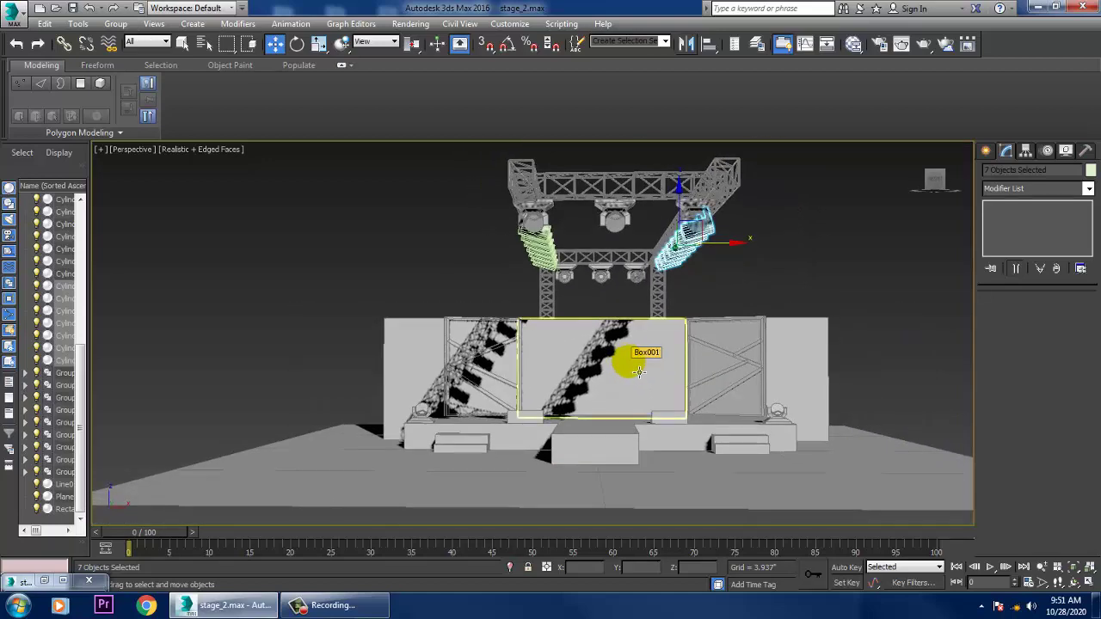
pyautogui.scroll(2, 637, 372)
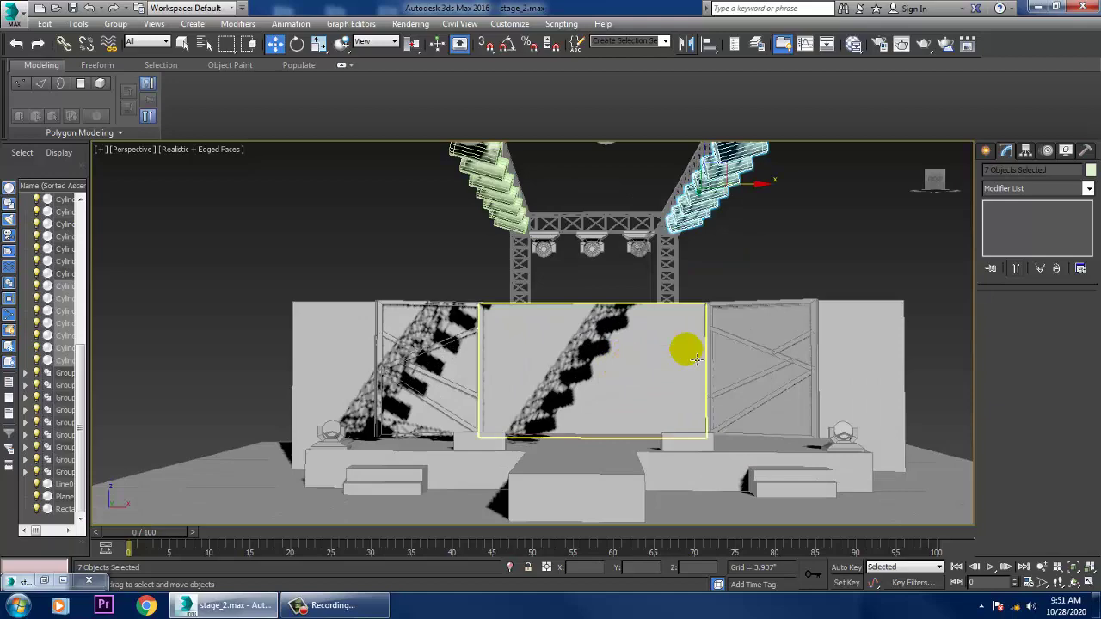
# Give every object in the scene the same grey object color, keep edged faces shown, and clear the selection
pyautogui.hotkey('ctrl', 'a')
pyautogui.click(1090, 171)
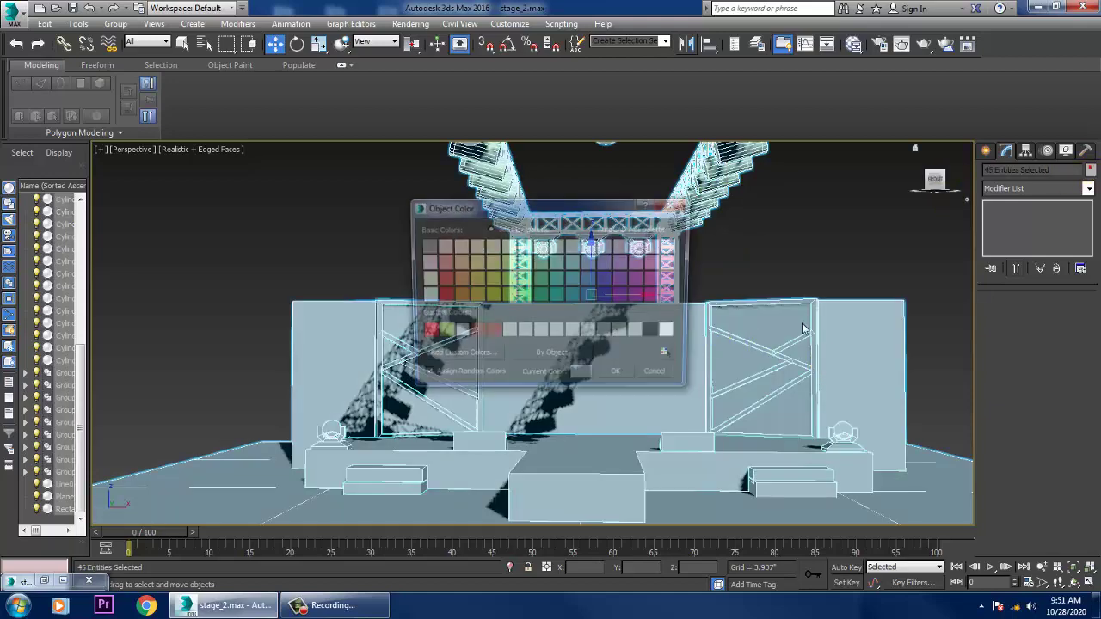
pyautogui.click(619, 378)
pyautogui.keyDown('alt'); pyautogui.moveTo(632, 378); pyautogui.dragTo(722, 356, button='middle'); pyautogui.keyUp('alt')
pyautogui.press('F4')
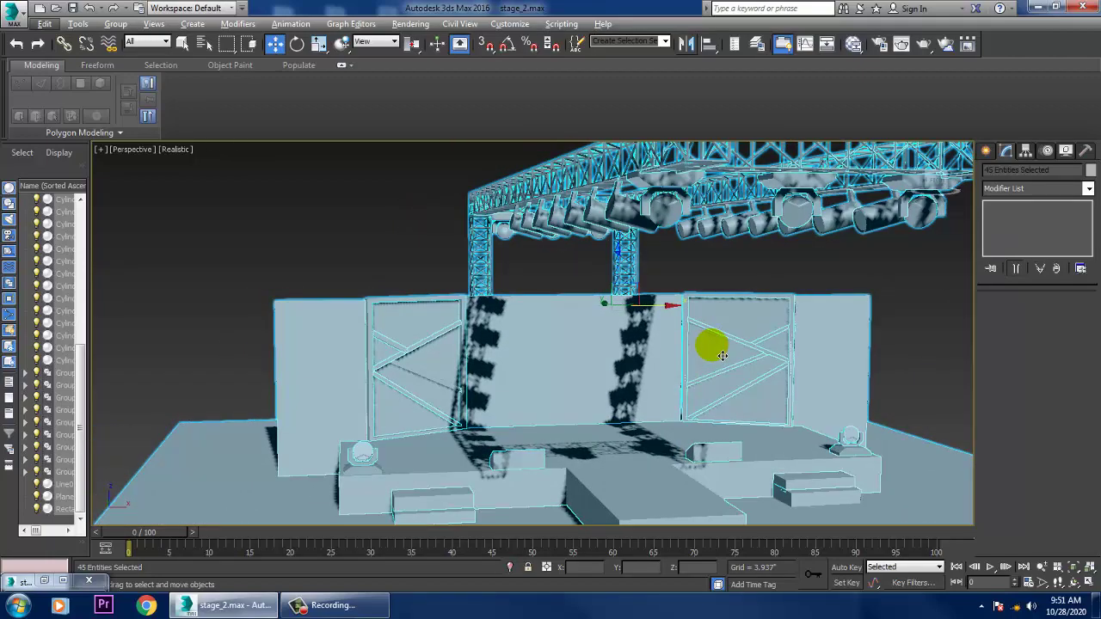
pyautogui.press('F4')
pyautogui.click(336, 158)
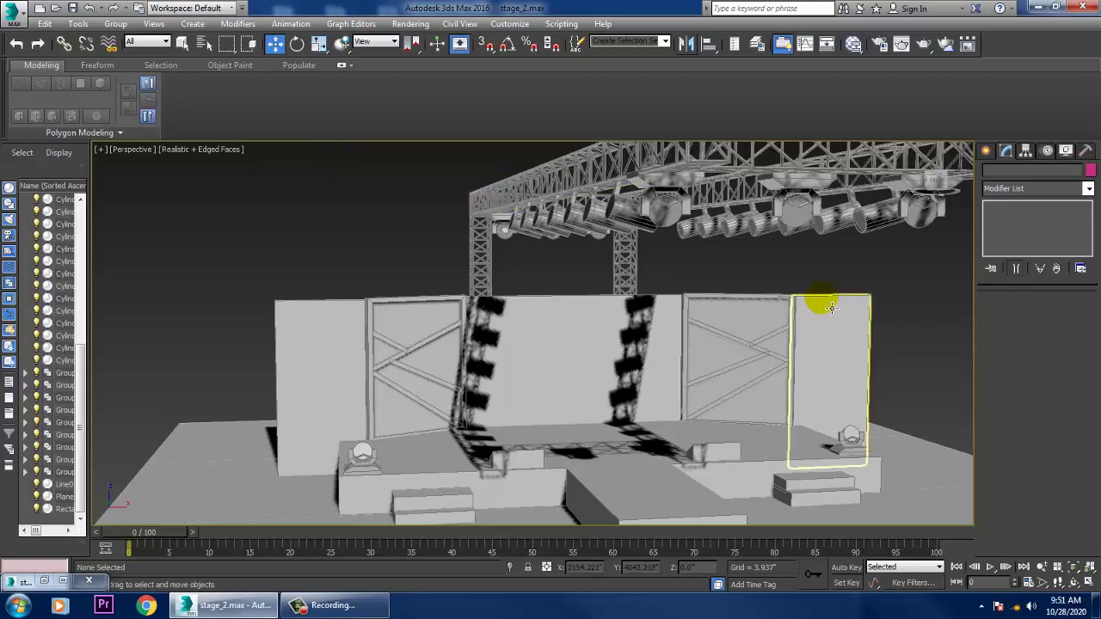
# Switch the perspective view's shading from Realistic to Shaded and look over the finished stage from an angle
pyautogui.keyDown('alt'); pyautogui.moveTo(824, 302); pyautogui.dragTo(904, 290, button='middle'); pyautogui.keyUp('alt')
pyautogui.moveTo(904, 336)
pyautogui.keyDown('alt'); pyautogui.mouseDown(button='middle')
pyautogui.moveTo(868, 344)
pyautogui.moveTo(833, 329)
pyautogui.moveTo(909, 344)
pyautogui.moveTo(772, 338)
pyautogui.moveTo(730, 388)
pyautogui.moveTo(774, 361)
pyautogui.mouseUp(button='middle'); pyautogui.keyUp('alt')
pyautogui.click(206, 150)
pyautogui.click(240, 179)
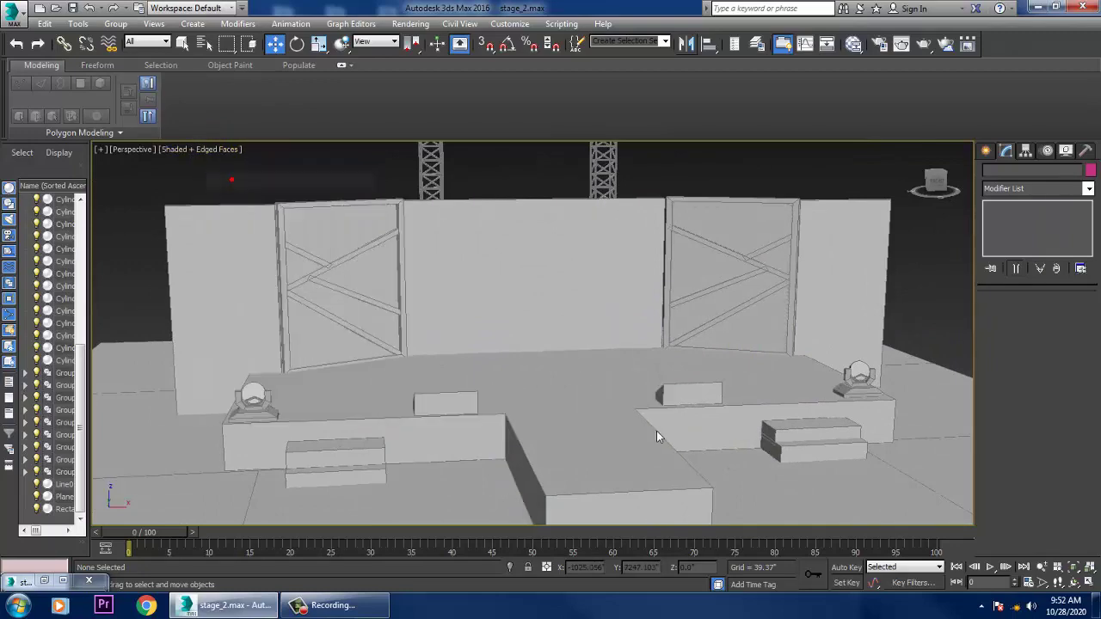
pyautogui.moveTo(656, 433)
pyautogui.keyDown('alt'); pyautogui.mouseDown(button='middle')
pyautogui.moveTo(688, 441)
pyautogui.moveTo(723, 413)
pyautogui.mouseUp(button='middle'); pyautogui.keyUp('alt')
pyautogui.scroll(3, 694, 434)
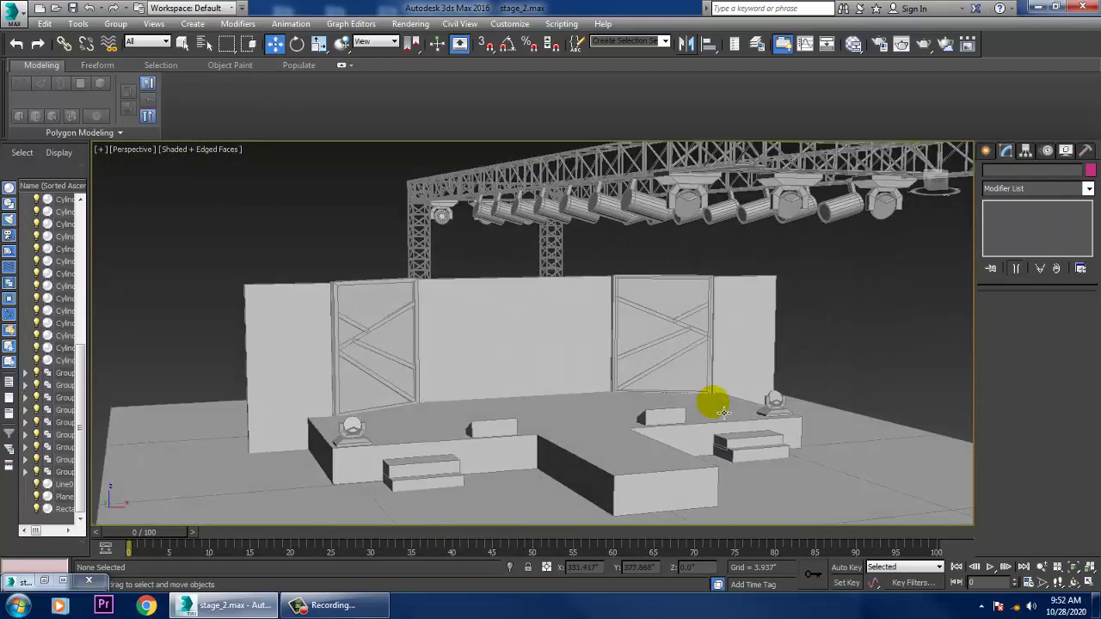